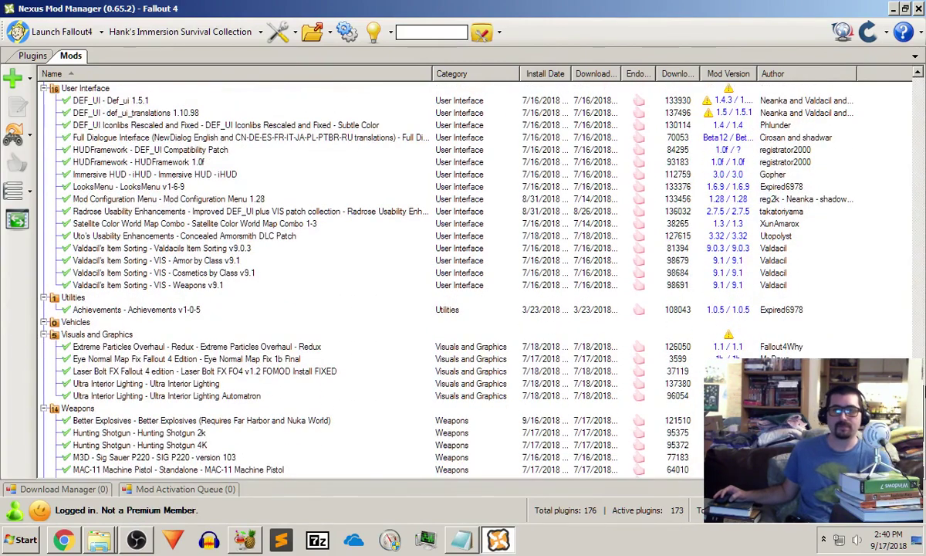
# Look over the installed mods across the categories, from Weather back up to Animation.
pyautogui.moveTo(923, 415); pyautogui.dragTo(924, 434)
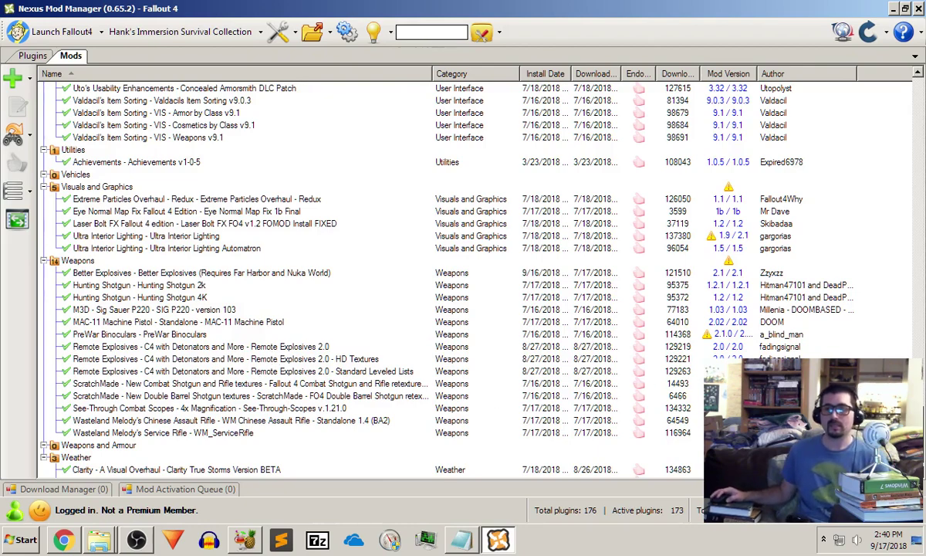
pyautogui.scroll(20, 448, 278)
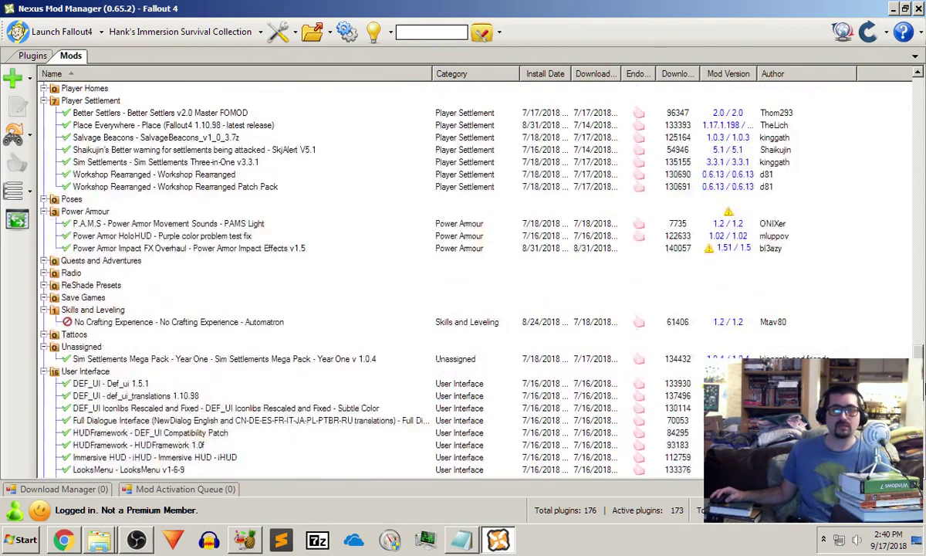
pyautogui.scroll(20, 914, 126)
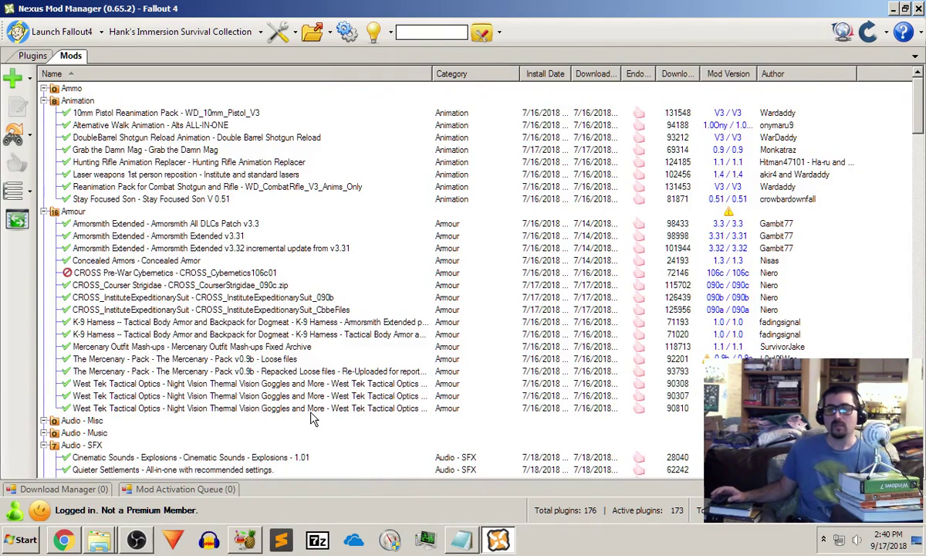
# Export the current plugin load order to a text file in the My Games folder, keeping the suggested file name.
pyautogui.click(35, 57)
pyautogui.moveTo(214, 123)
pyautogui.mouseDown()
pyautogui.moveTo(222, 296)
pyautogui.moveTo(197, 419)
pyautogui.moveTo(203, 455)
pyautogui.moveTo(244, 277)
pyautogui.moveTo(253, 168)
pyautogui.moveTo(232, 118)
pyautogui.mouseUp()
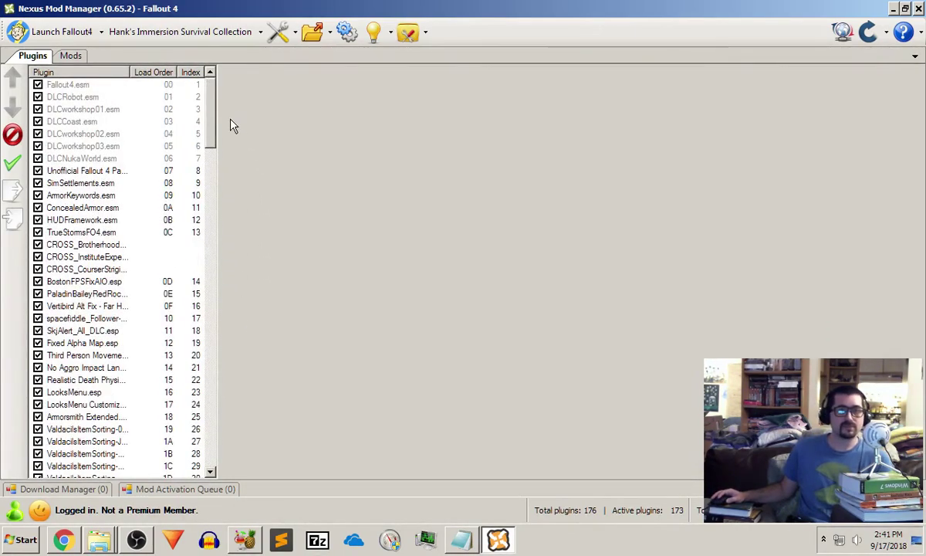
pyautogui.click(11, 193)
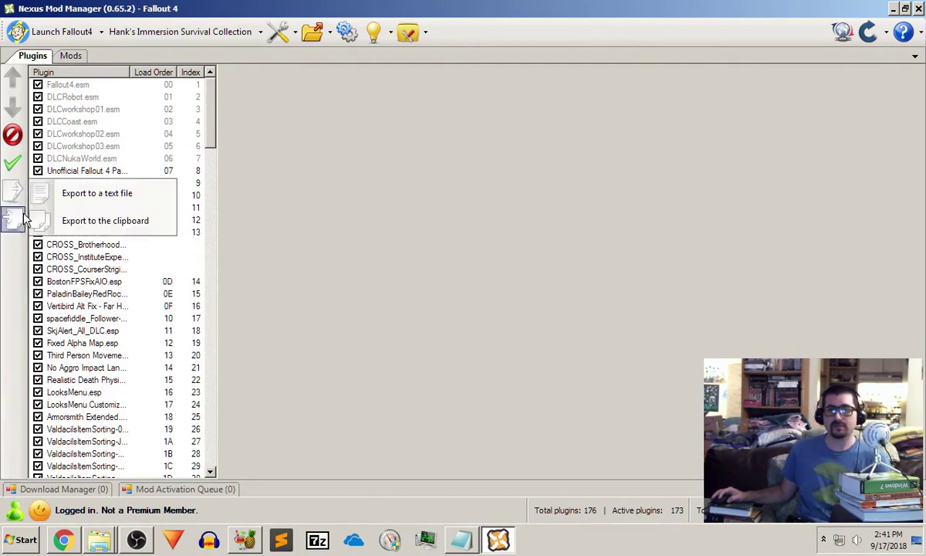
pyautogui.click(21, 194)
pyautogui.click(58, 193)
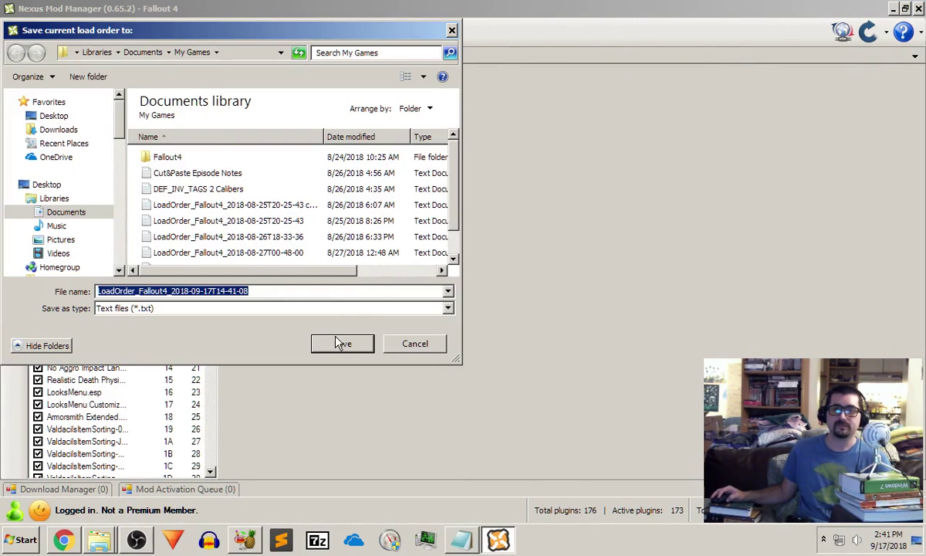
pyautogui.click(340, 344)
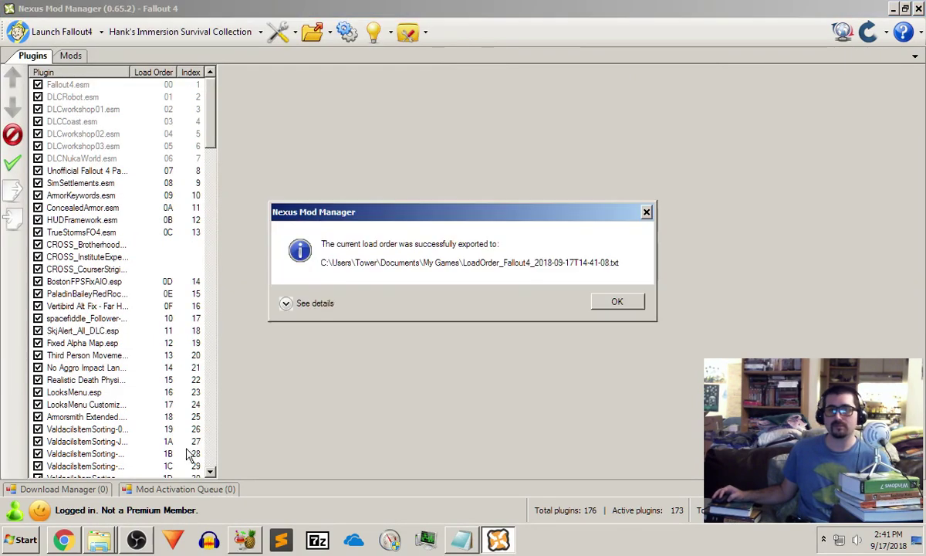
pyautogui.click(616, 301)
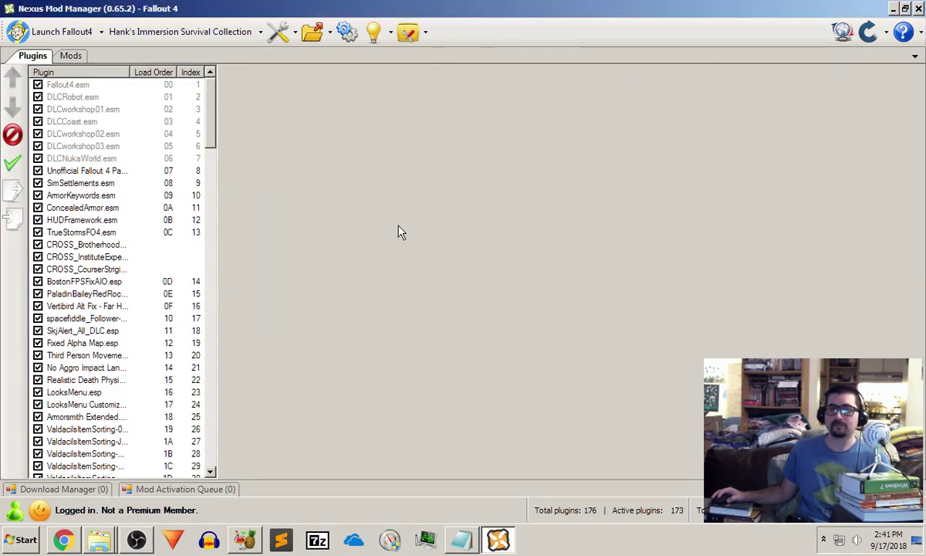
# Minimise the mod manager and run the Fallout 4 (F4SE) desktop shortcut as administrator, dismissing its startup dialogs.
pyautogui.click(71, 56)
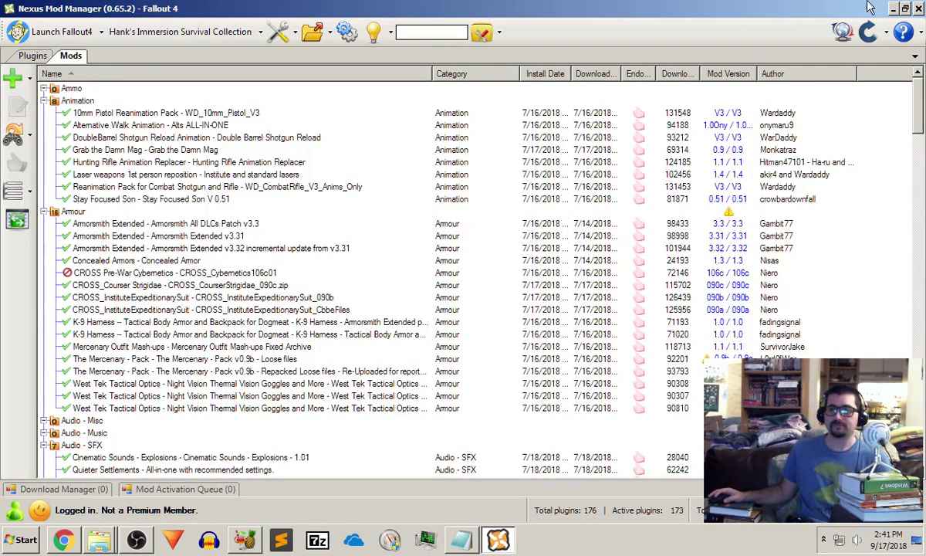
pyautogui.press('super+Down')
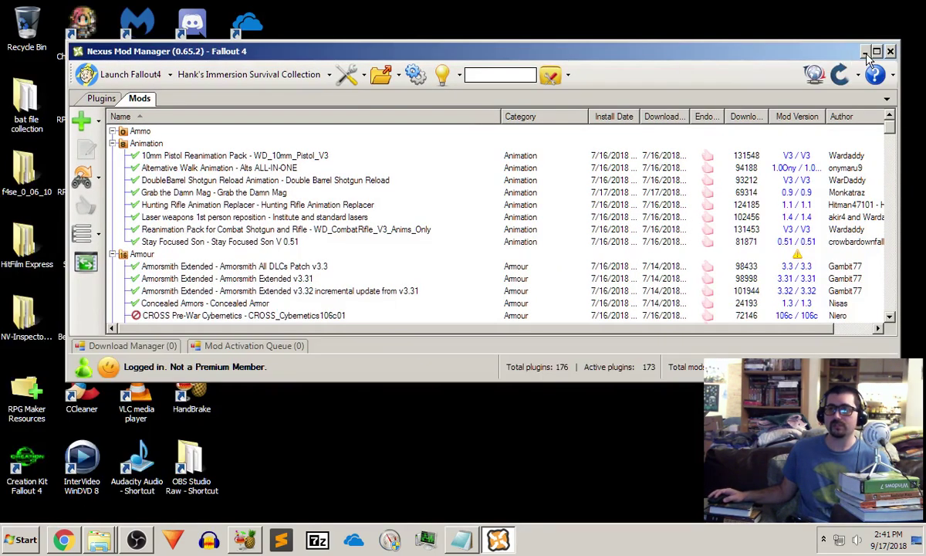
pyautogui.press('super+Down')
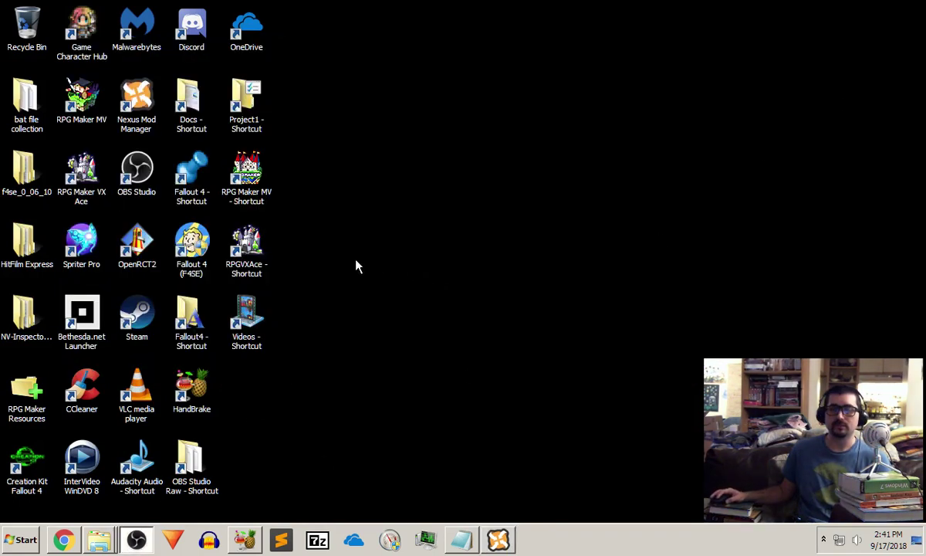
pyautogui.click(193, 255)
pyautogui.rightClick(193, 255)
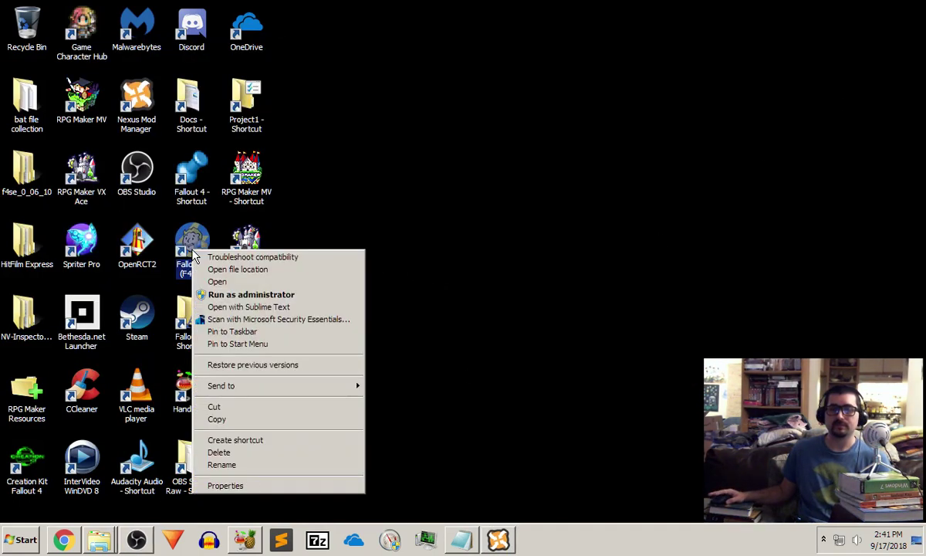
pyautogui.click(217, 296)
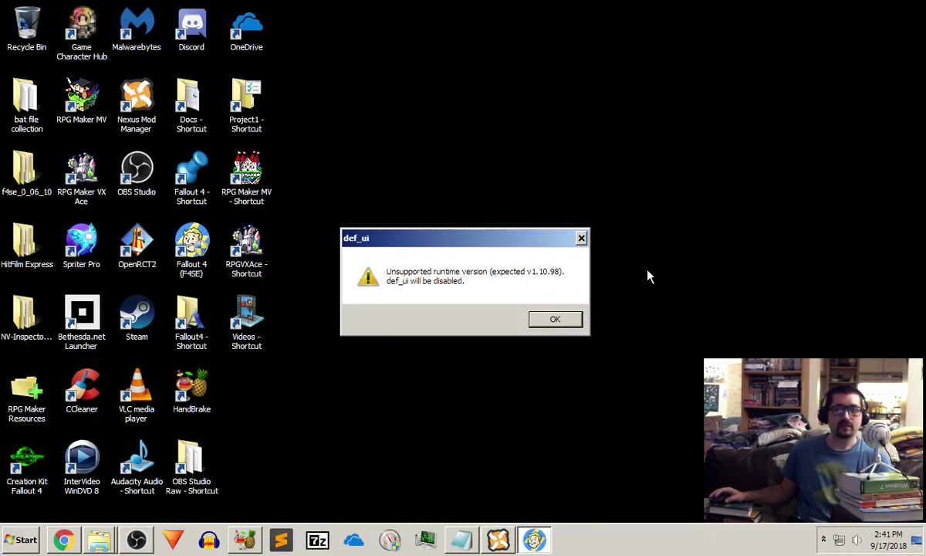
pyautogui.click(554, 319)
pyautogui.click(550, 319)
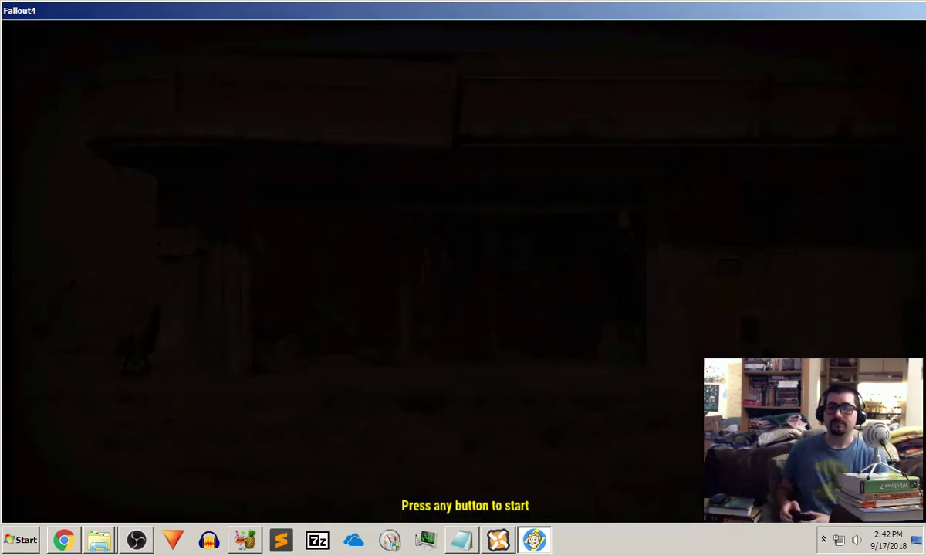
# Enter the game's main menu and continue from the most recent save.
pyautogui.press('Return')
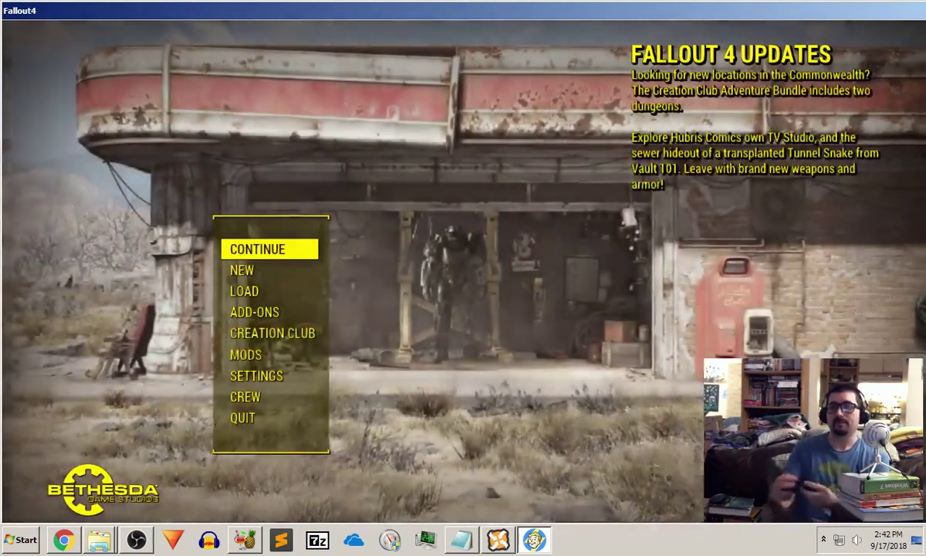
pyautogui.press('Return')
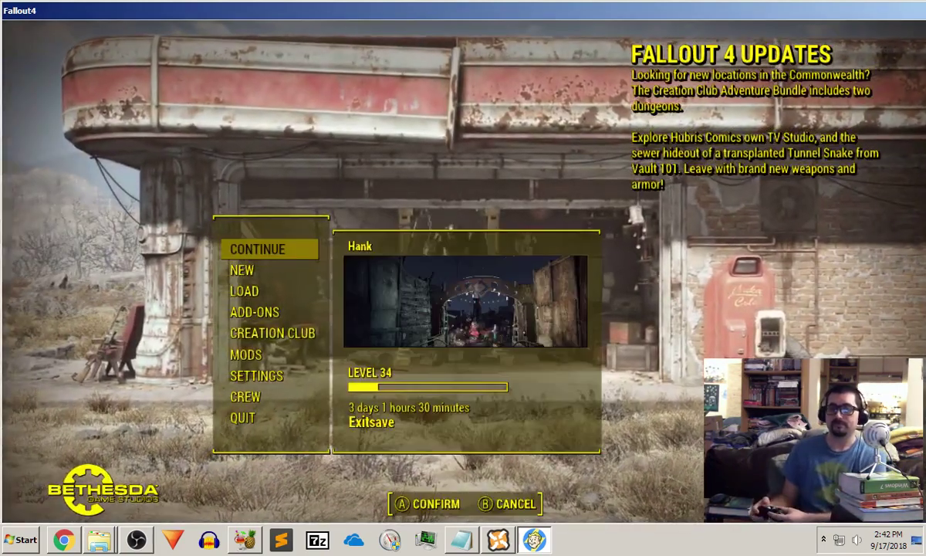
pyautogui.press('Return')
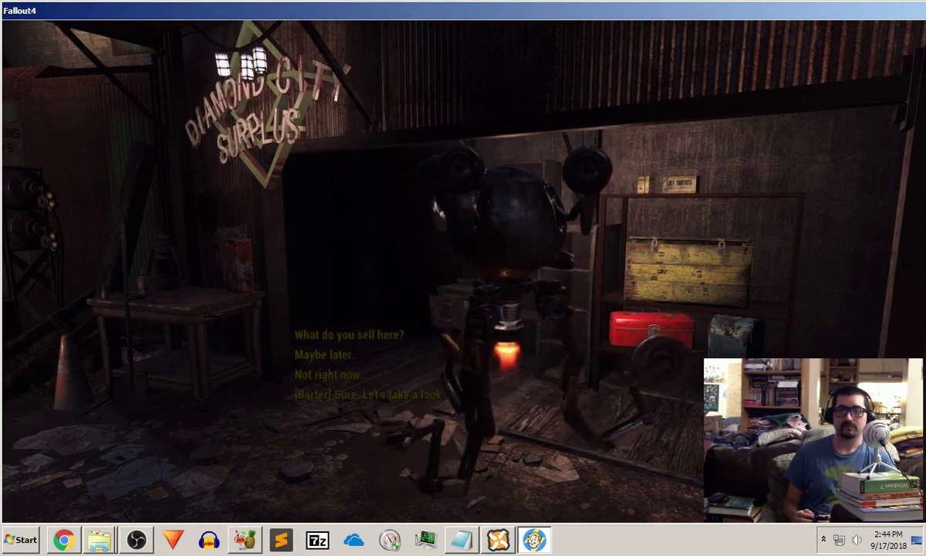
# Start bartering with the Diamond City Surplus robot and offer all three C-4 Plastic Explosives for sale.
pyautogui.press('4')
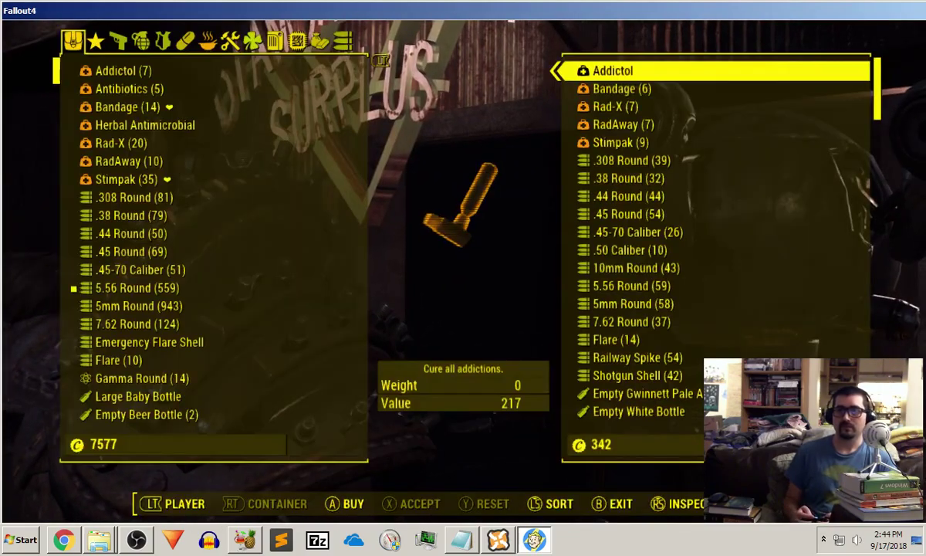
pyautogui.press('Right')
pyautogui.press('Right')
pyautogui.press('Right')
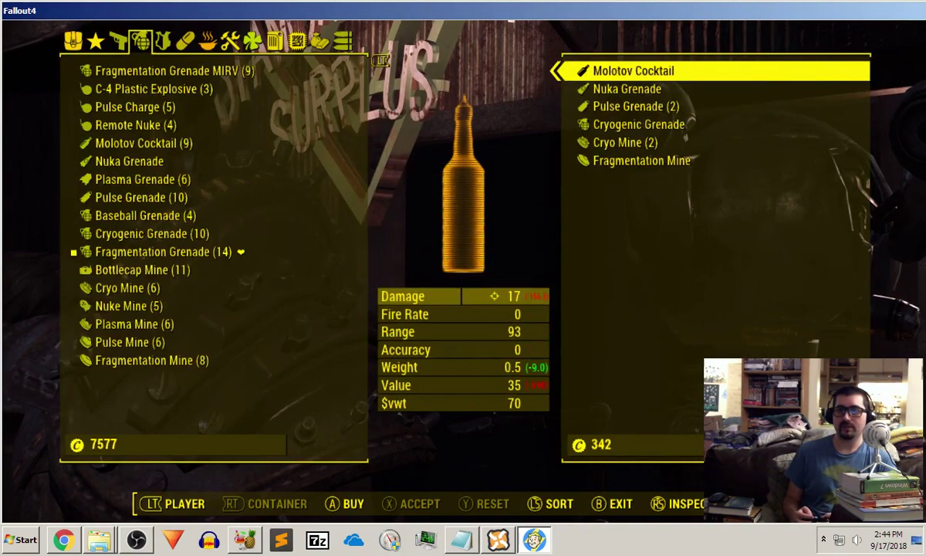
pyautogui.press('Left')
pyautogui.press('Down')
pyautogui.press('Return')
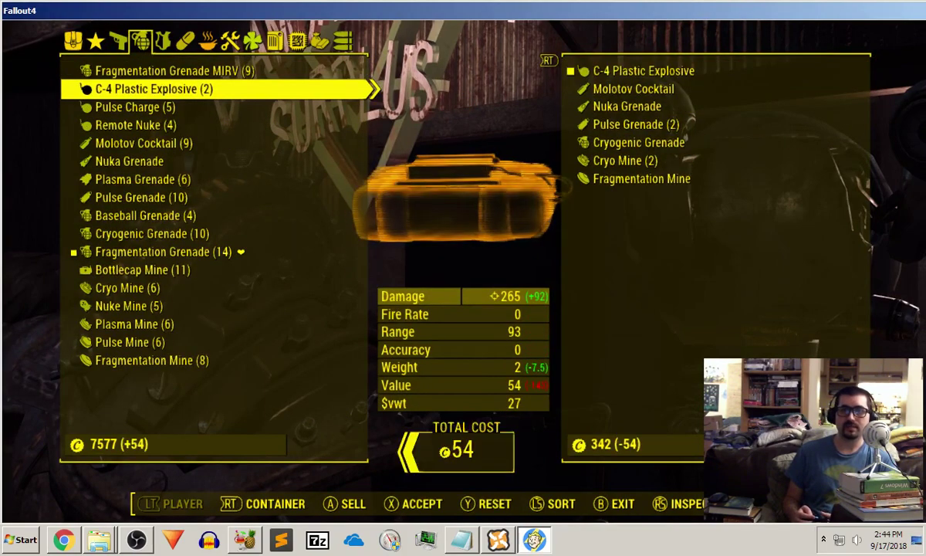
pyautogui.press('Return')
pyautogui.press('Return')
# Add all five Pulse Charges and all four Remote Nukes to the items being sold.
pyautogui.press('Return')
pyautogui.press('Return')
pyautogui.press('Return')
pyautogui.press('Return')
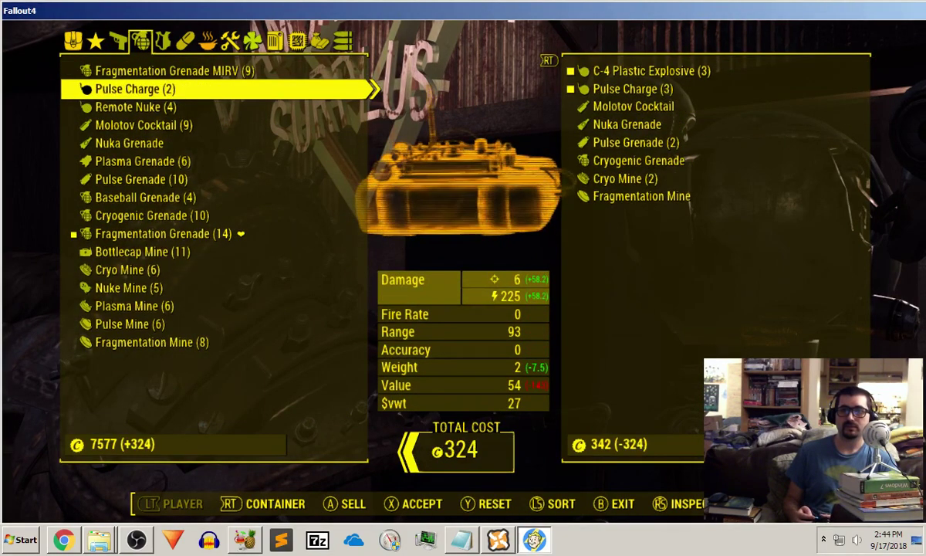
pyautogui.press('Return')
pyautogui.press('Return')
pyautogui.press('Return')
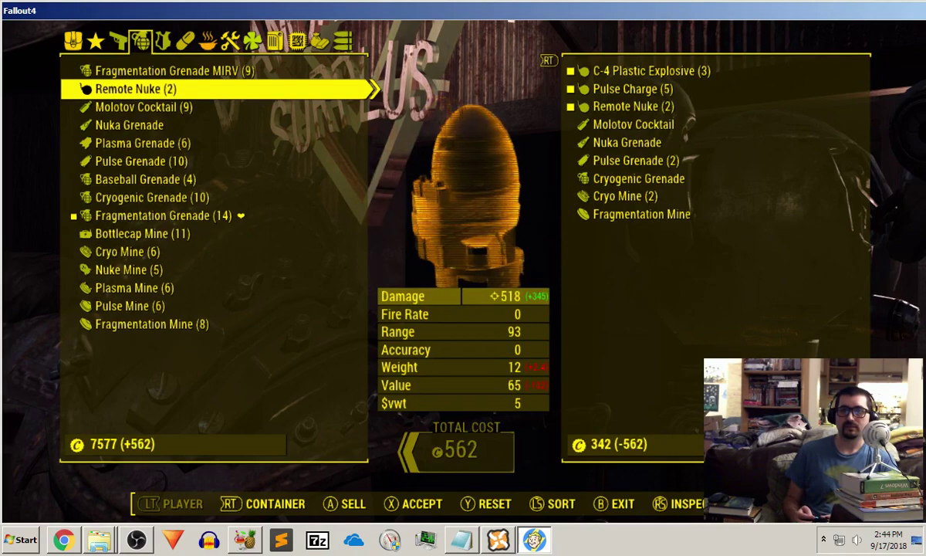
pyautogui.press('Return')
pyautogui.press('Return')
# Add the Detonator from the carried weapons to the items being sold.
pyautogui.press('Down')
pyautogui.press('Down')
pyautogui.press('Down')
pyautogui.press('Down')
pyautogui.press('Down')
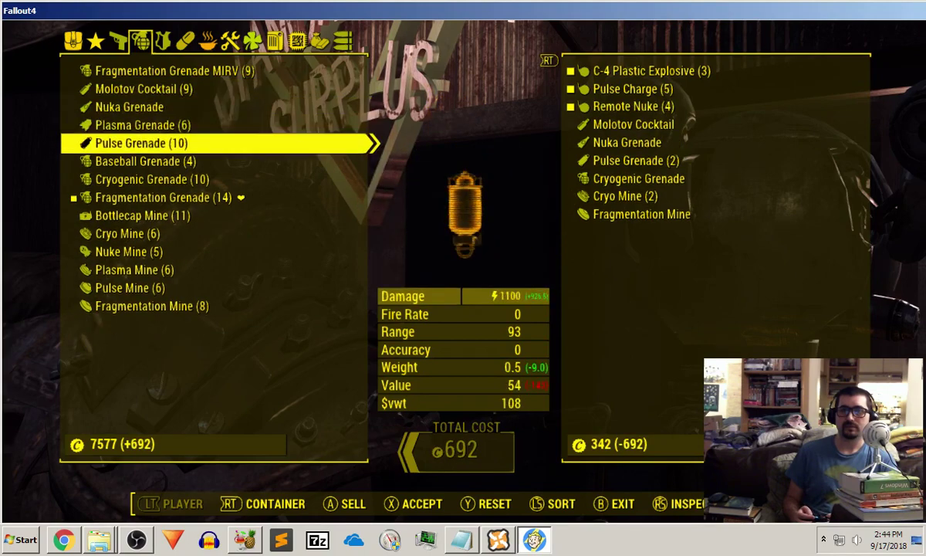
pyautogui.press('Down')
pyautogui.press('Down')
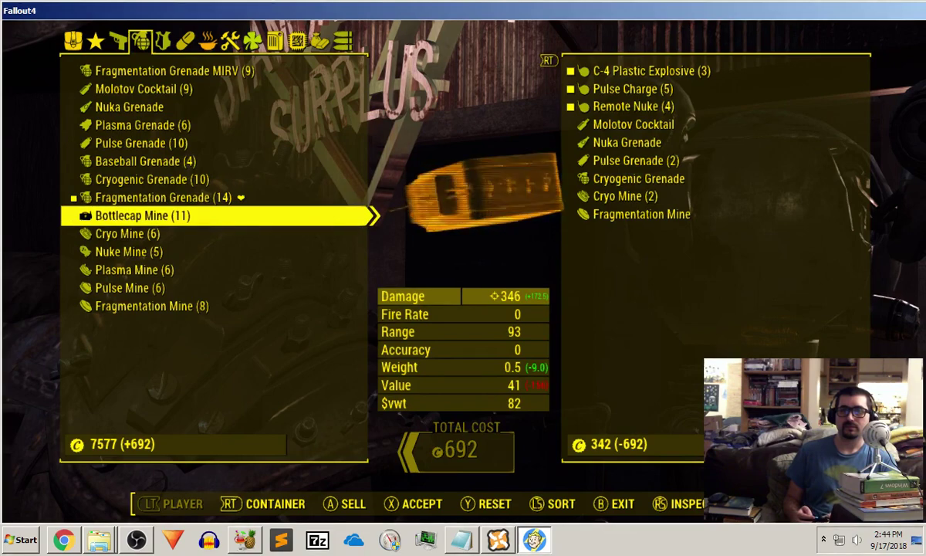
pyautogui.press('a')
pyautogui.press('Down')
pyautogui.press('Down')
pyautogui.press('Down')
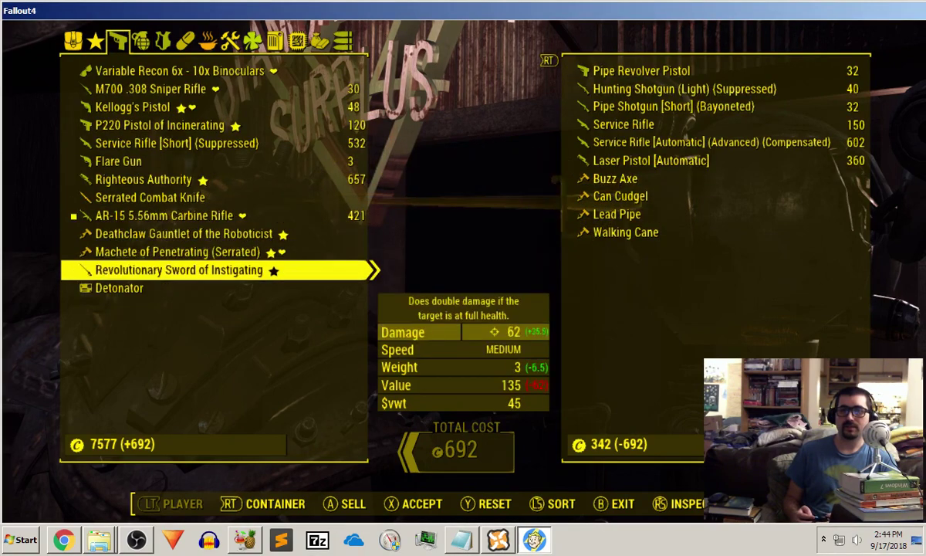
pyautogui.press('Down')
pyautogui.press('Return')
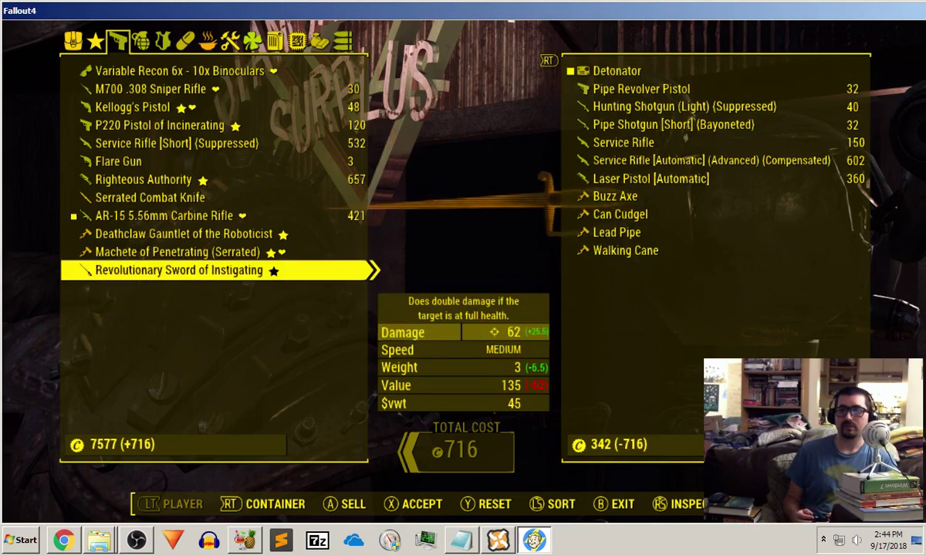
# Look through the vendor's medical supplies and ammunition in the full item list for anything worth buying.
pyautogui.press('a')
pyautogui.press('a')
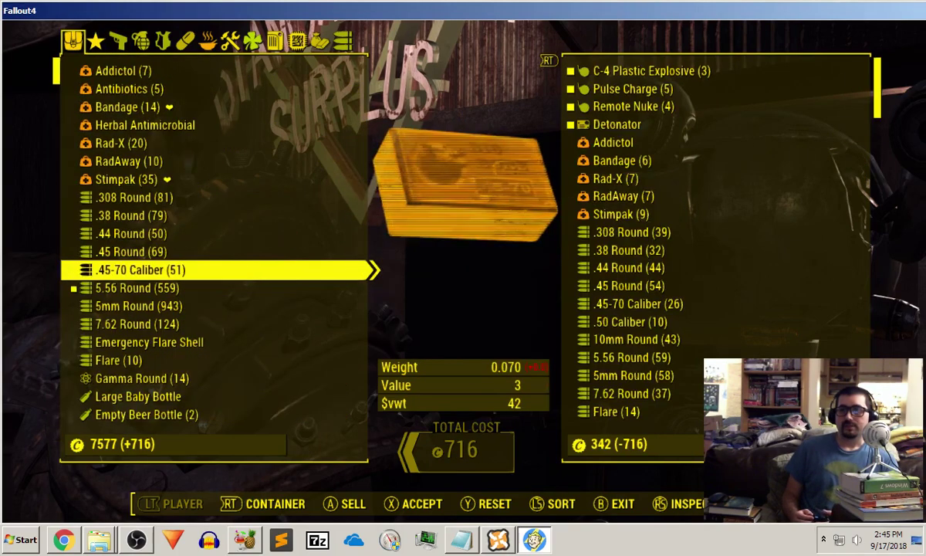
pyautogui.press('Right')
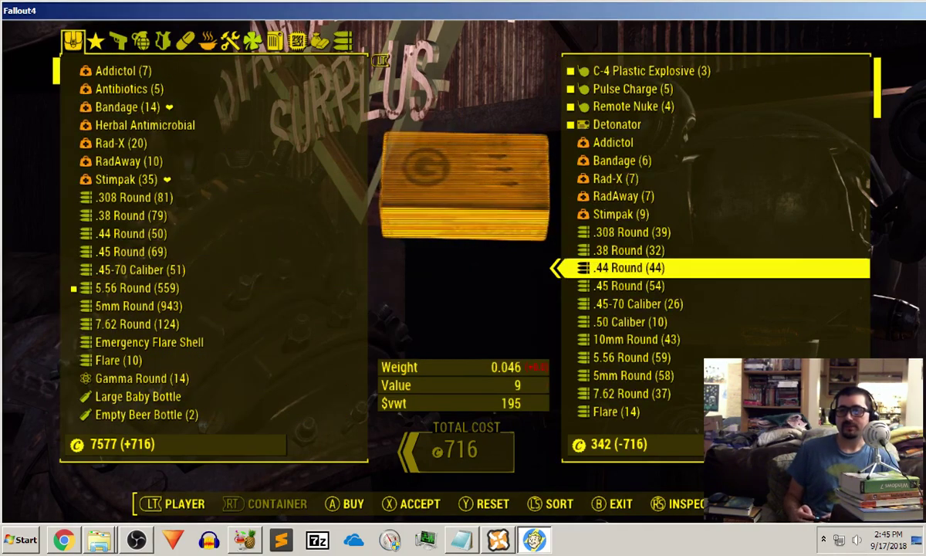
pyautogui.press('Up')
pyautogui.press('Up')
pyautogui.press('Up')
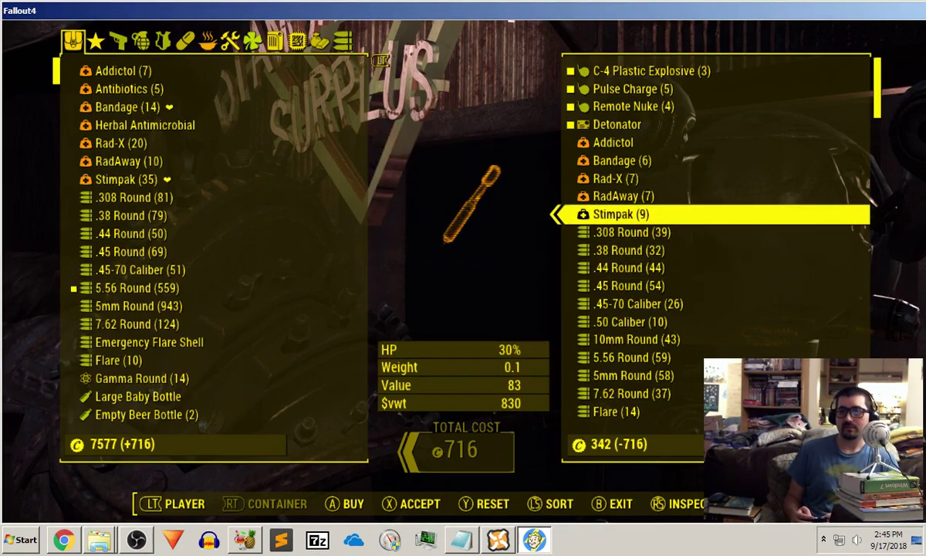
pyautogui.press('Up')
pyautogui.press('Up')
pyautogui.press('Up')
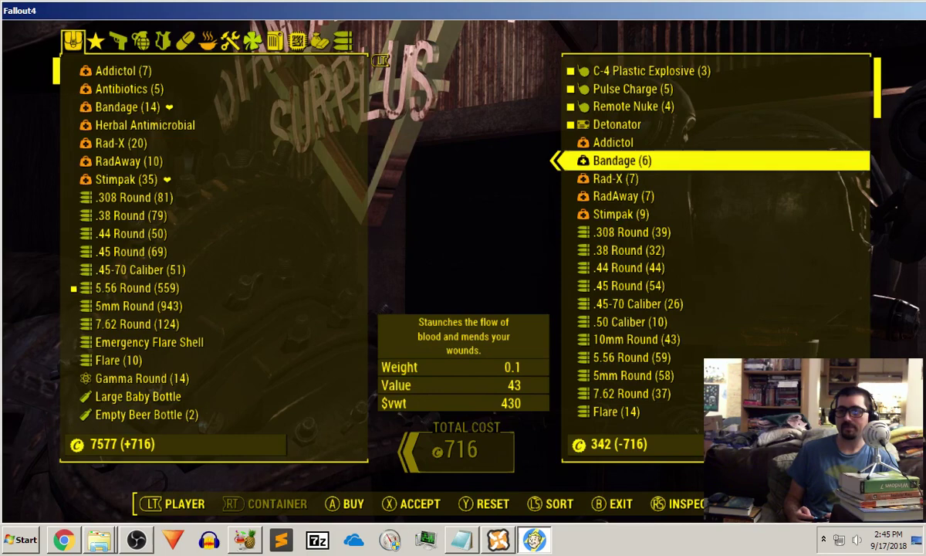
pyautogui.press('Down')
pyautogui.press('Down')
pyautogui.press('Down')
pyautogui.press('Down')
pyautogui.press('Down')
pyautogui.press('Down')
pyautogui.press('Down')
pyautogui.press('Down')
pyautogui.press('Down')
pyautogui.press('Down')
pyautogui.press('Down')
pyautogui.press('Down')
pyautogui.press('Down')
pyautogui.press('Down')
pyautogui.press('Down')
pyautogui.press('Down')
pyautogui.press('Down')
pyautogui.press('Down')
pyautogui.press('Down')
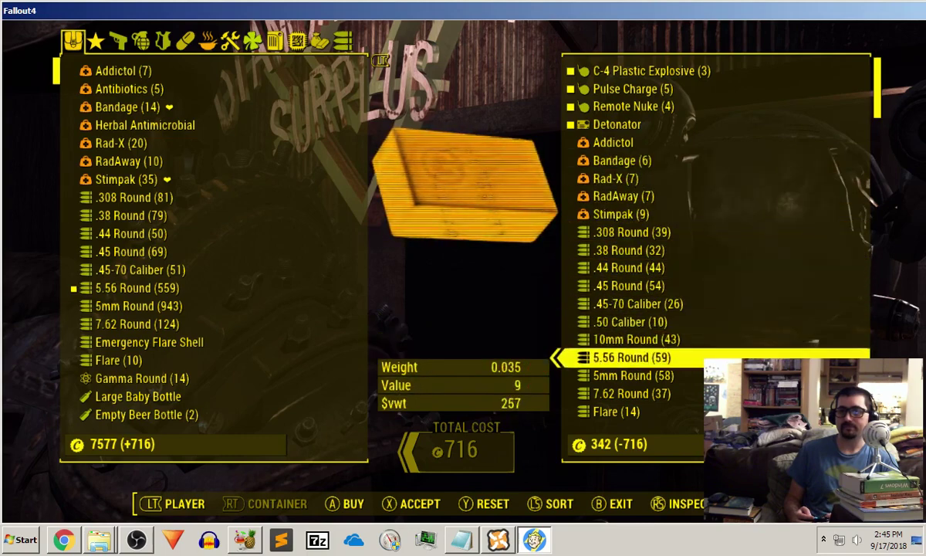
# Add the vendor's Service Rifle [Automatic] (Advanced) (Compensated) to the trade as a purchase.
pyautogui.press('d')
pyautogui.press('d')
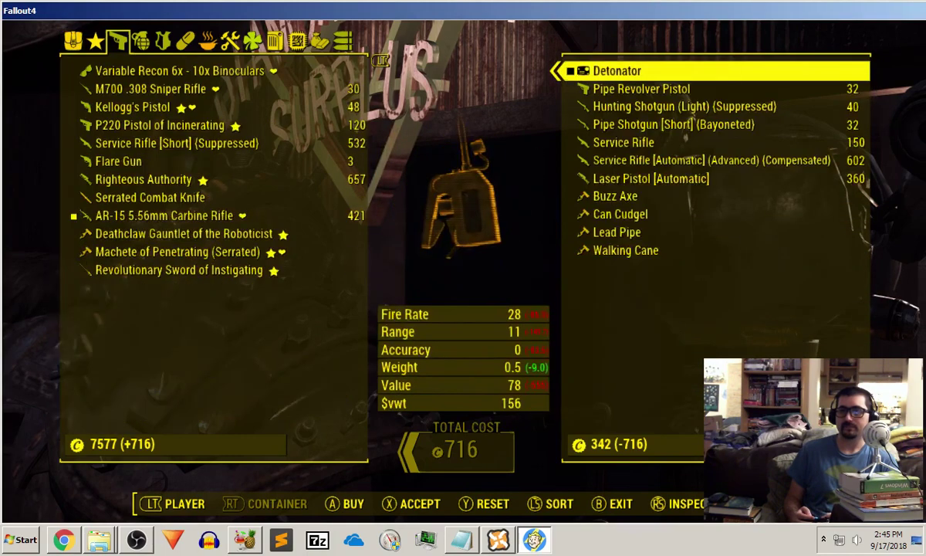
pyautogui.press('Down')
pyautogui.press('Down')
pyautogui.press('Down')
pyautogui.press('Down')
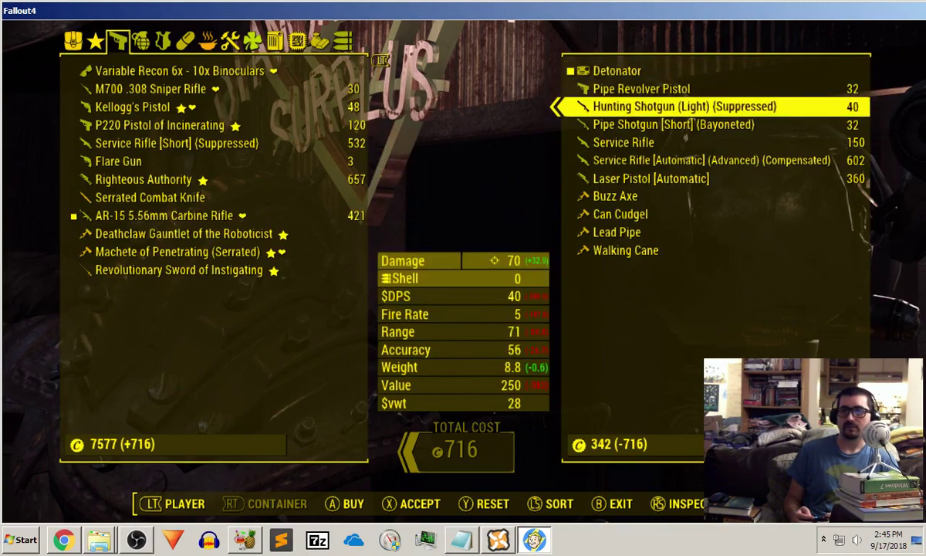
pyautogui.press('Down')
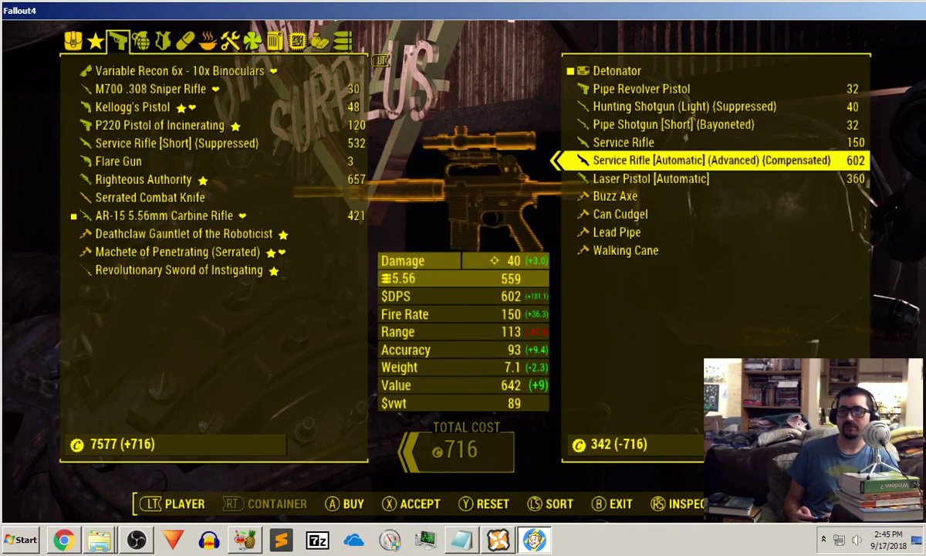
pyautogui.press('e')
pyautogui.press('Up')
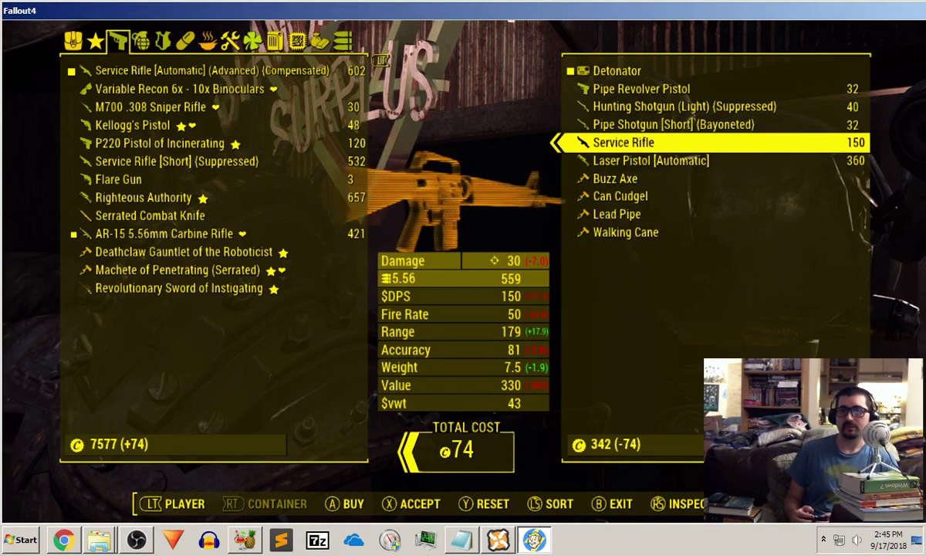
# Confirm the pending trade with the vendor, glance over the grenades and mines, and leave the barter screen.
pyautogui.press('t')
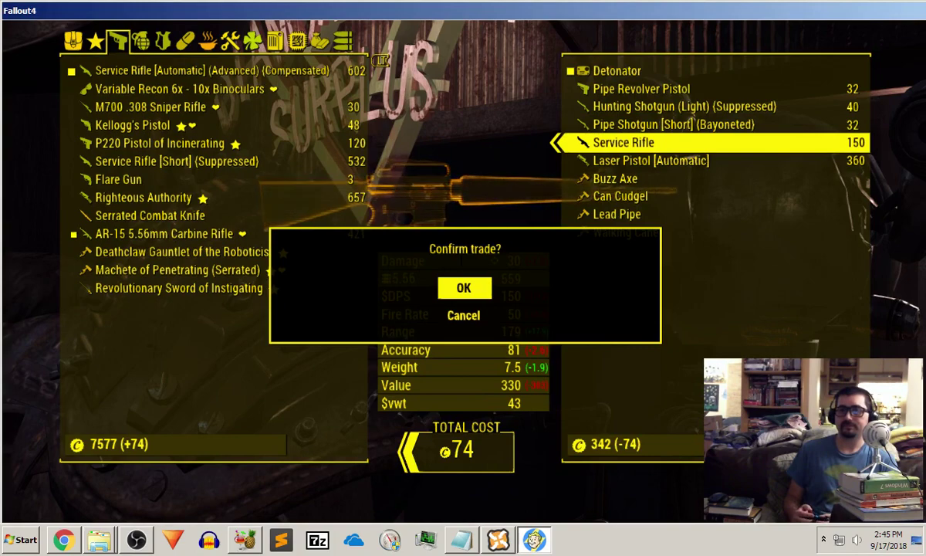
pyautogui.press('e')
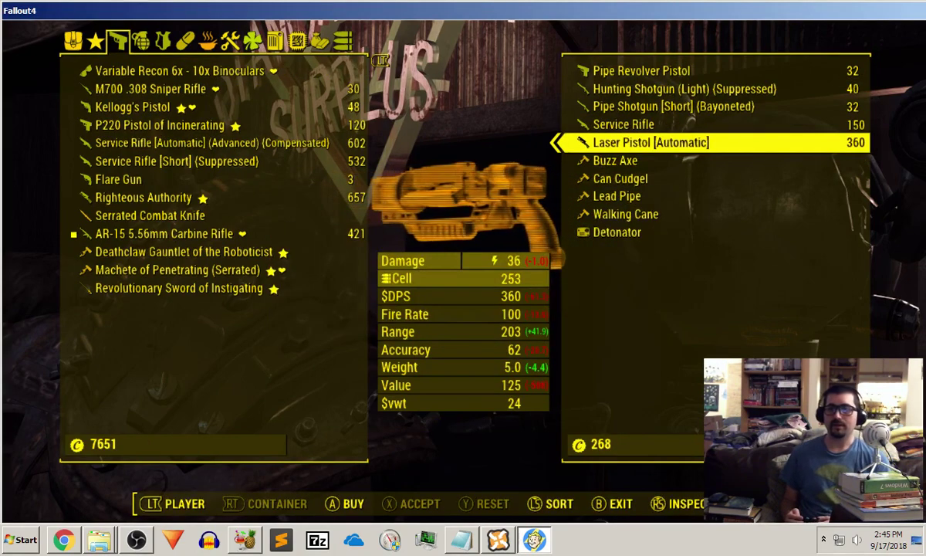
pyautogui.press('Left')
pyautogui.press('Right')
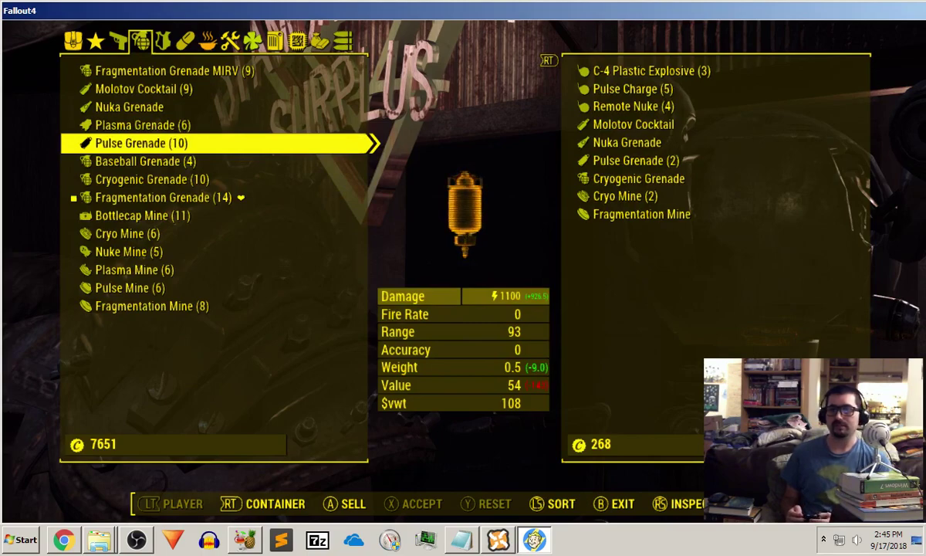
pyautogui.press('Tab')
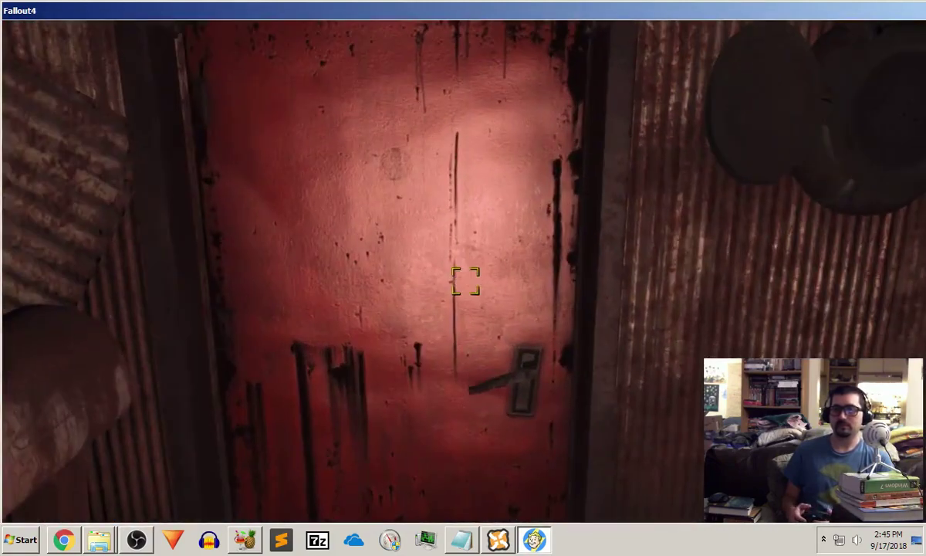
# Go through the red door into the house and sleep in the bed for 24 hours.
pyautogui.press('e')
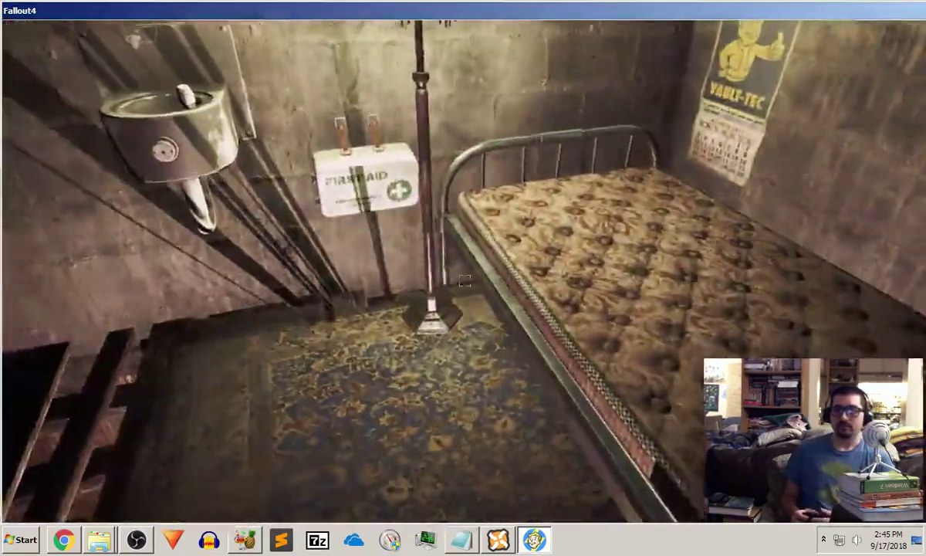
pyautogui.press('e')
pyautogui.press('Up')
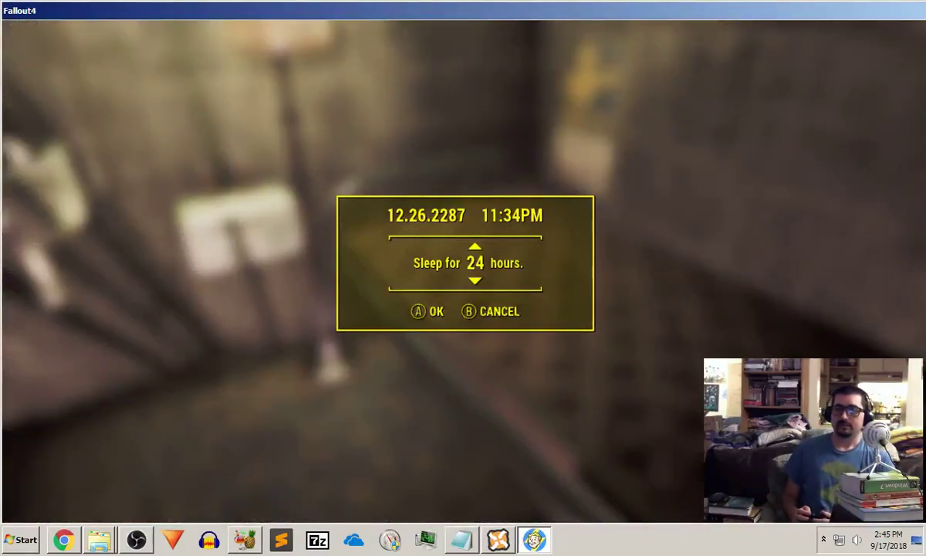
pyautogui.press('e')
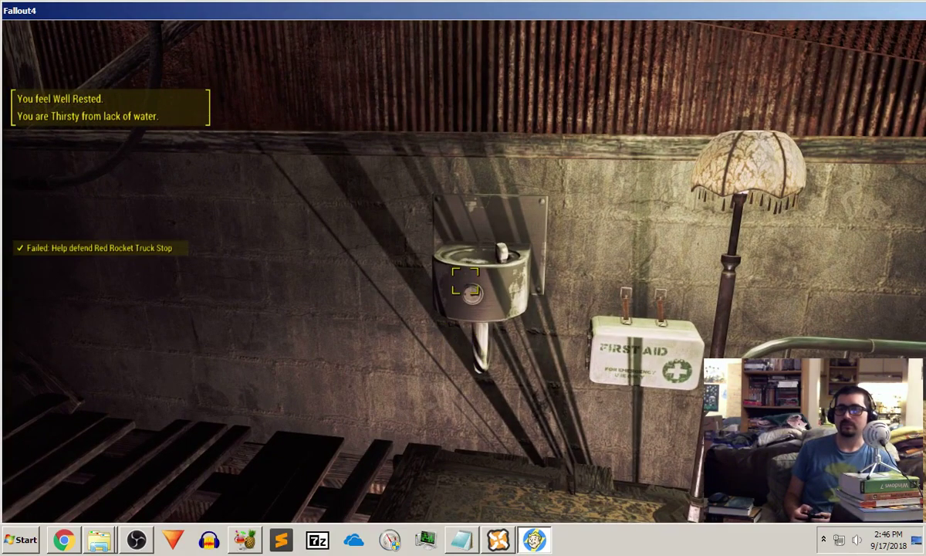
# Bring up the Food group of the Aid inventory on the Pip-Boy.
pyautogui.press('Tab')
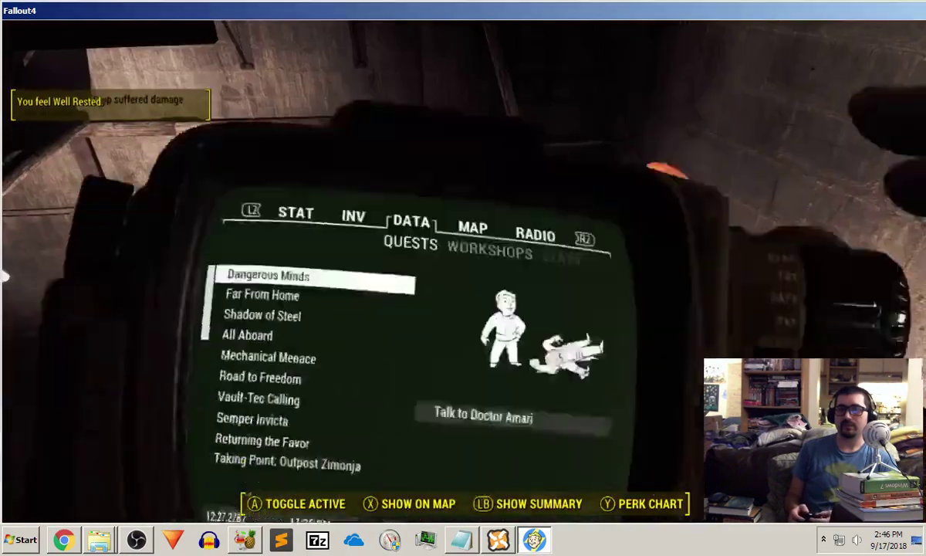
pyautogui.press('Left')
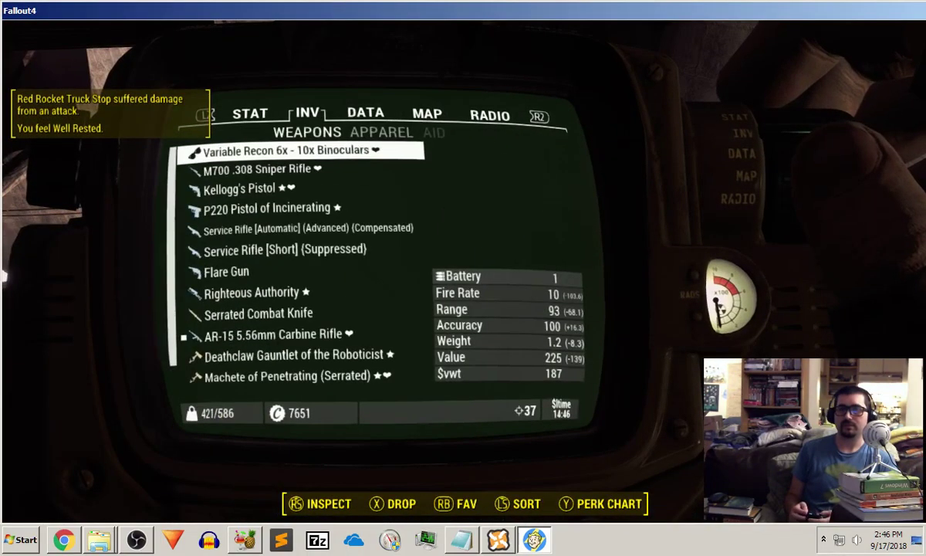
pyautogui.press('Right')
pyautogui.press('Right')
pyautogui.press('Down')
pyautogui.press('Down')
pyautogui.press('Down')
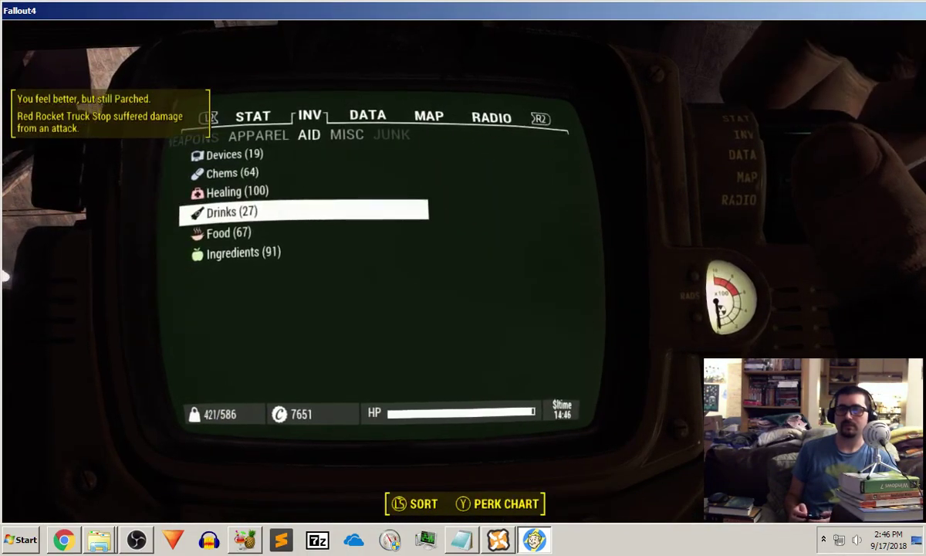
pyautogui.press('Down')
pyautogui.press('Return')
# Eat the Cram and both InstaMash from the food list, and put the Pip-Boy away.
pyautogui.press('Down')
pyautogui.press('Down')
pyautogui.press('Down')
pyautogui.press('Down')
pyautogui.press('Down')
pyautogui.press('Down')
pyautogui.press('Down')
pyautogui.press('Down')
pyautogui.press('Down')
pyautogui.press('Down')
pyautogui.press('Down')
pyautogui.press('Down')
pyautogui.press('Down')
pyautogui.press('Down')
pyautogui.press('Down')
pyautogui.press('Down')
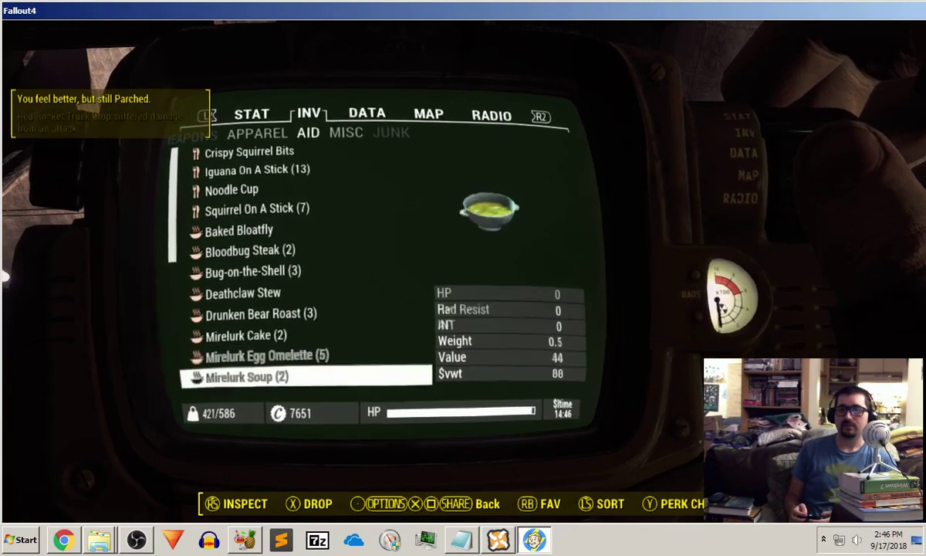
pyautogui.press('Down')
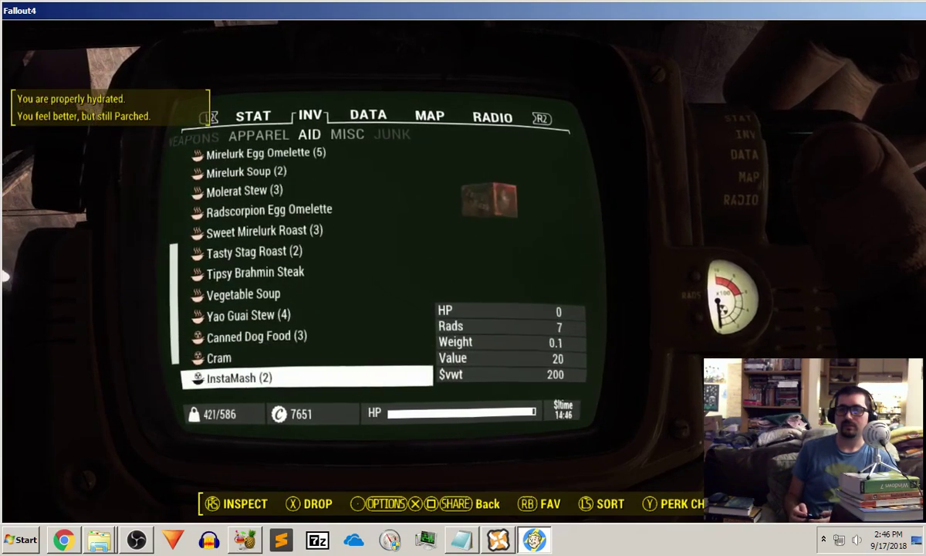
pyautogui.press('Up')
pyautogui.press('Return')
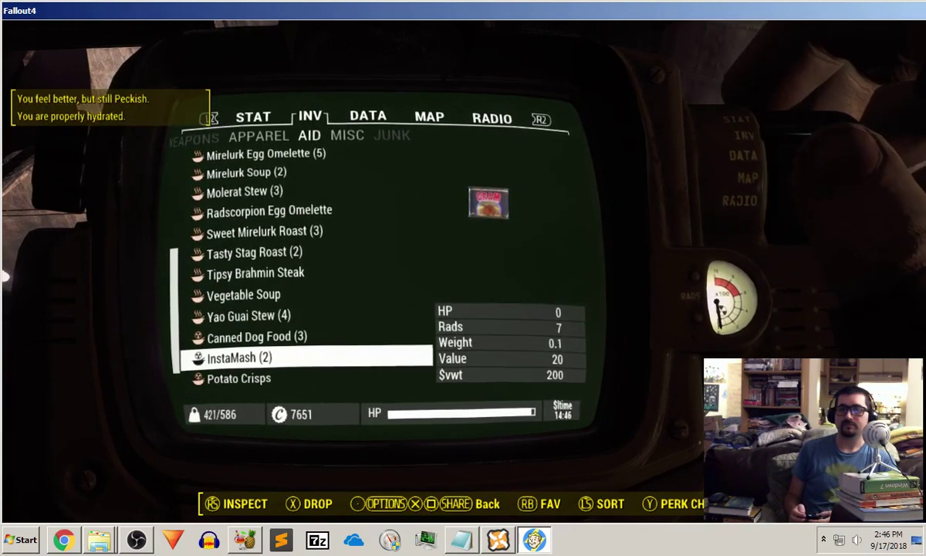
pyautogui.press('Return')
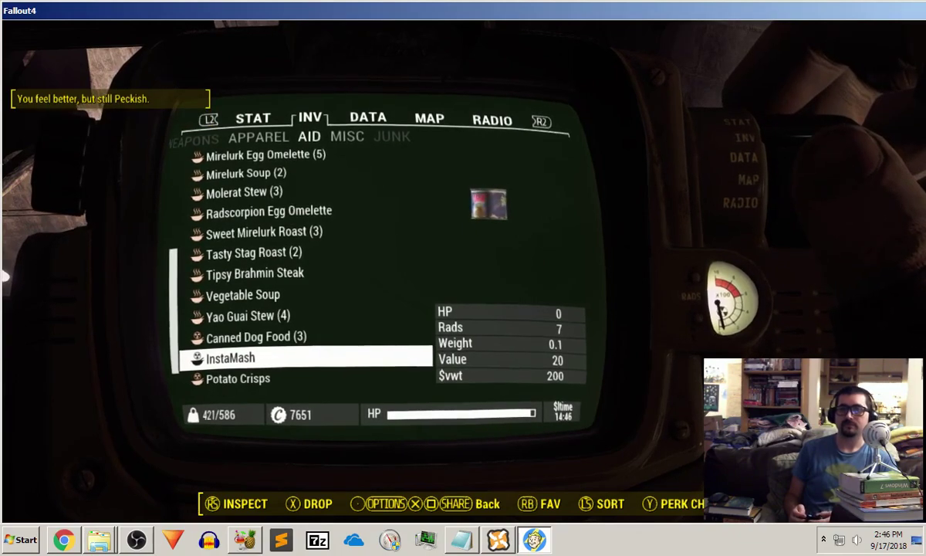
pyautogui.press('Return')
pyautogui.press('Tab')
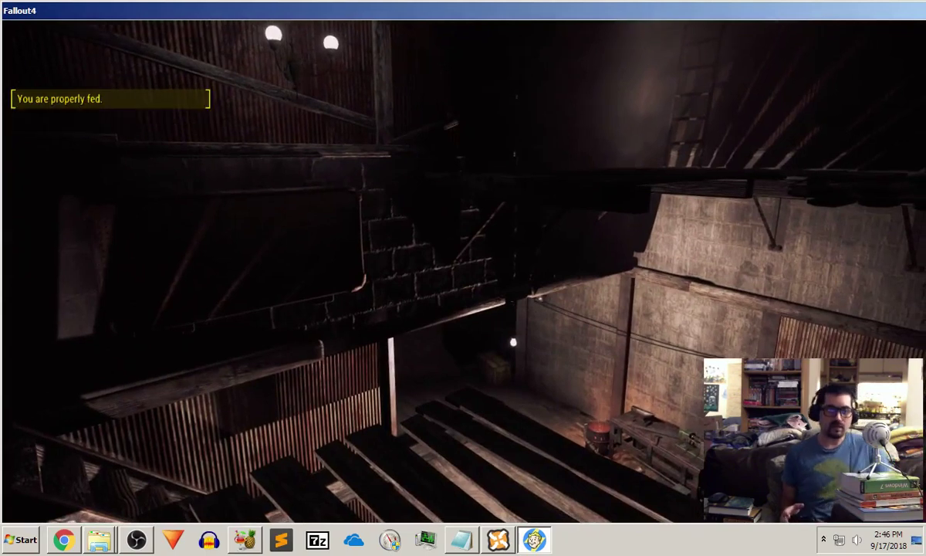
# Save the game from the console with the command savegame homeplate, and close the console.
pyautogui.press('`')
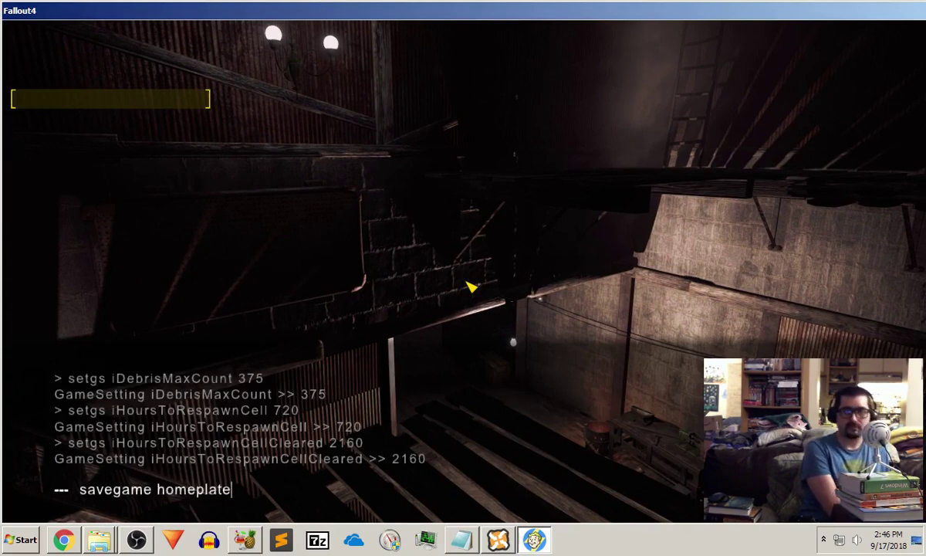
pyautogui.press('Return')
pyautogui.press('`')
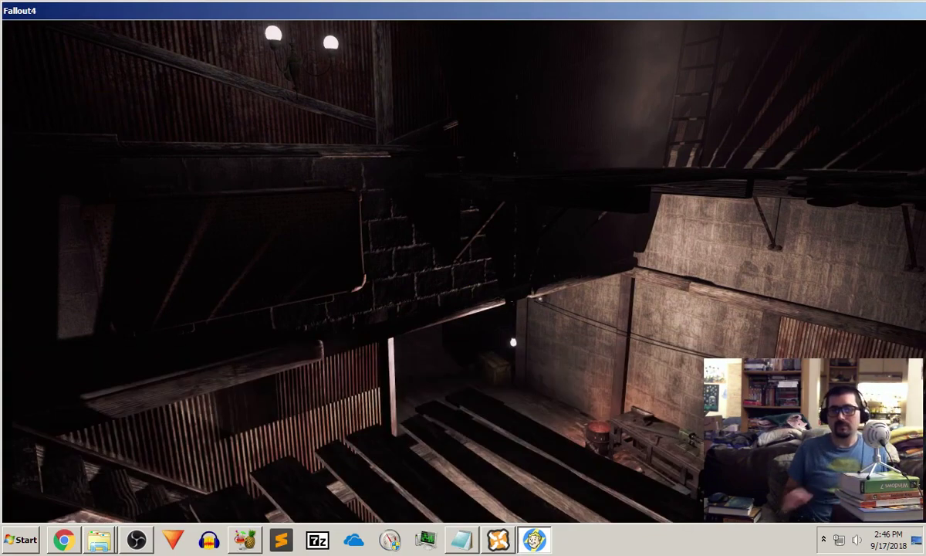
pyautogui.press('Escape')
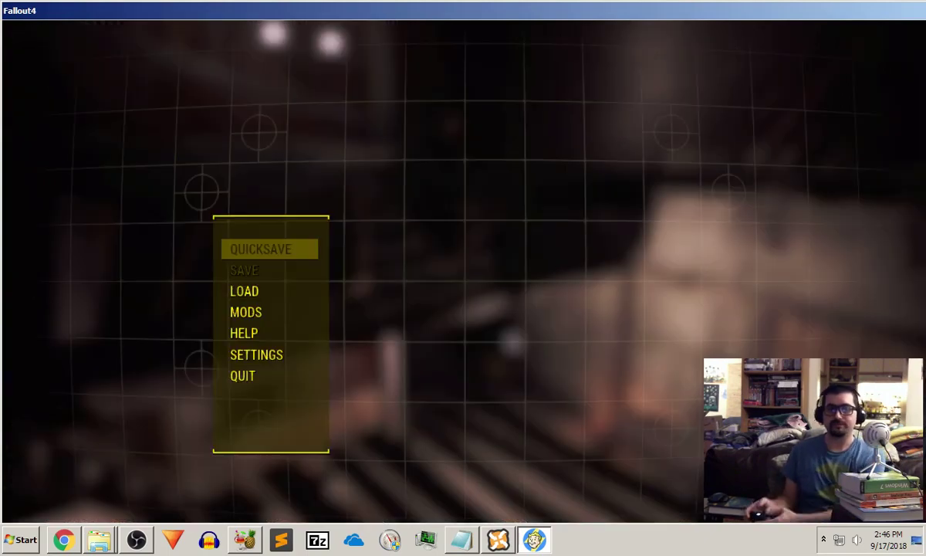
pyautogui.press('Down')
pyautogui.press('Down')
pyautogui.press('Escape')
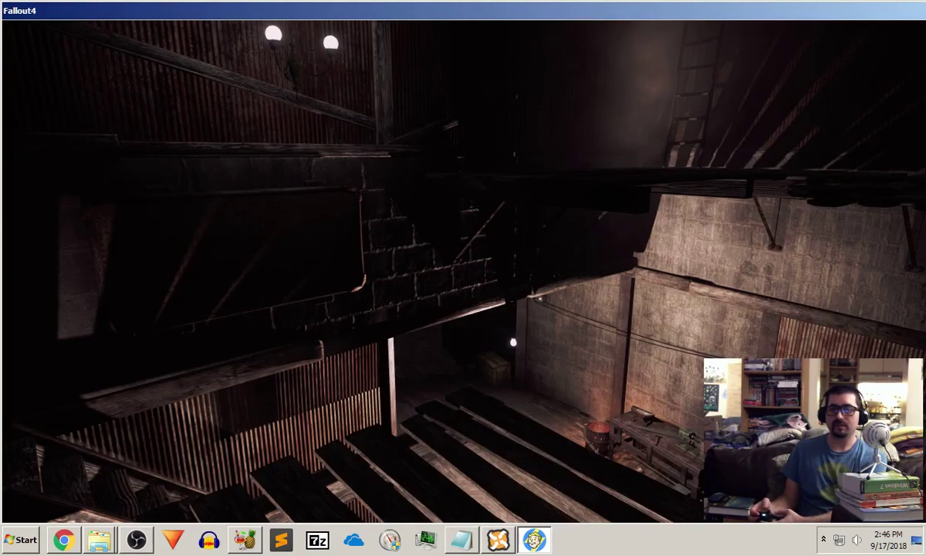
# Quit the game to the desktop.
pyautogui.press('Escape')
pyautogui.press('Down')
pyautogui.press('Down')
pyautogui.press('Down')
pyautogui.press('Down')
pyautogui.press('Down')
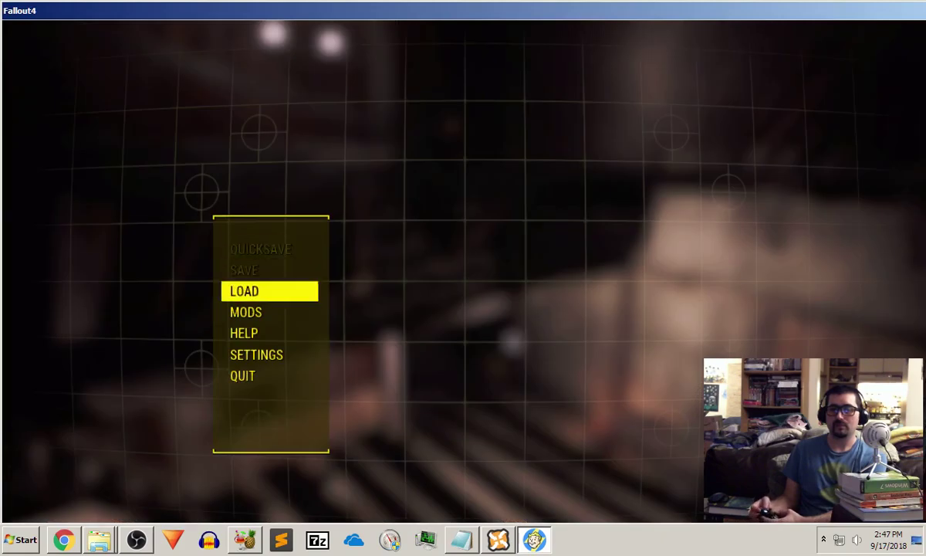
pyautogui.press('Return')
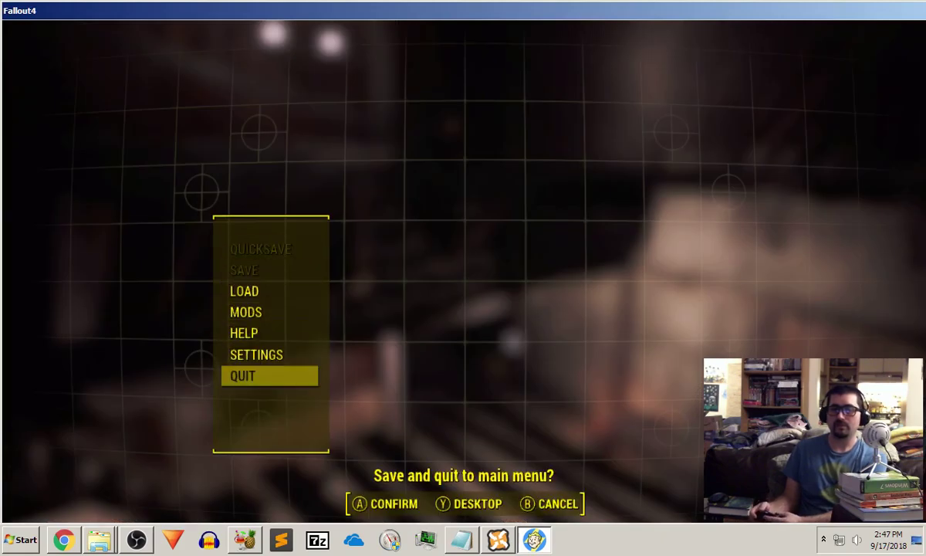
pyautogui.press('Return')
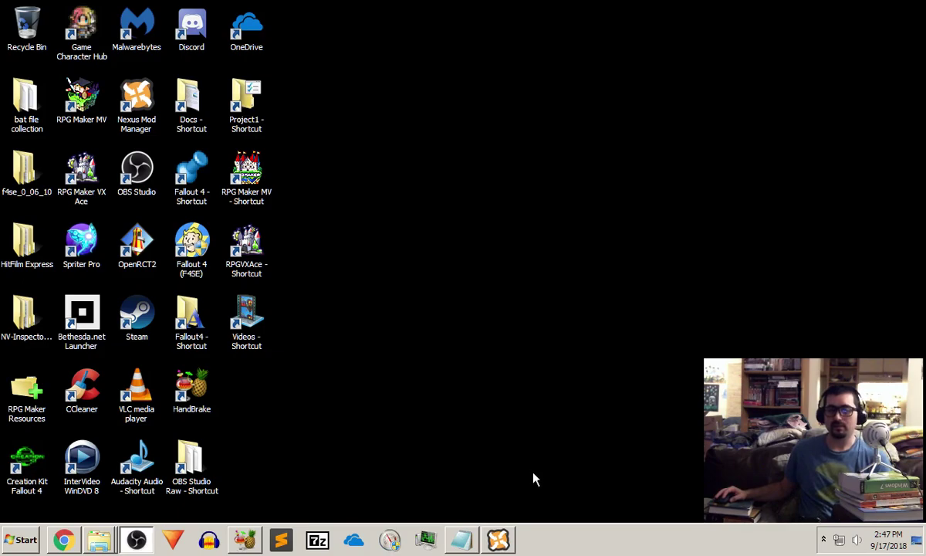
# Switch to Nexus Mod Manager, maximize its window and locate the Remote Explosives mods in the Weapons category.
pyautogui.click(497, 539)
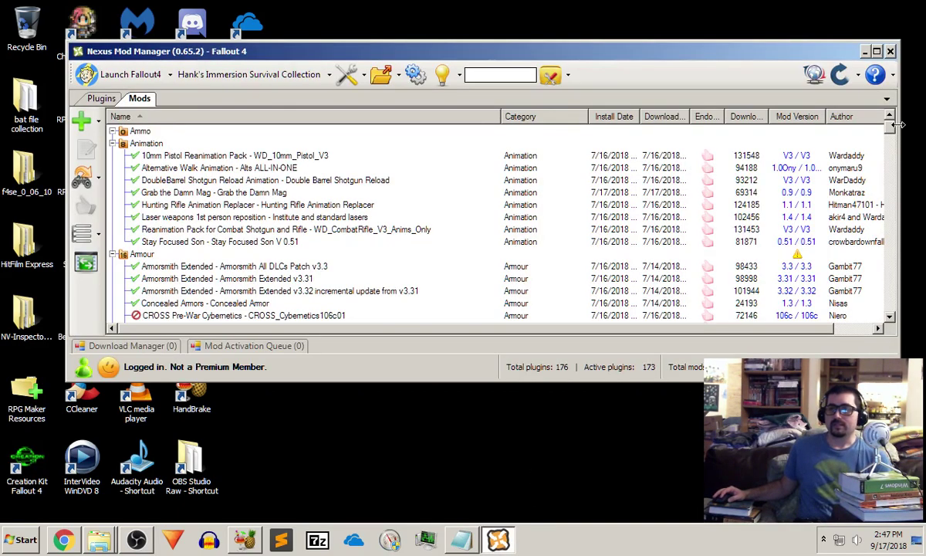
pyautogui.doubleClick(822, 48)
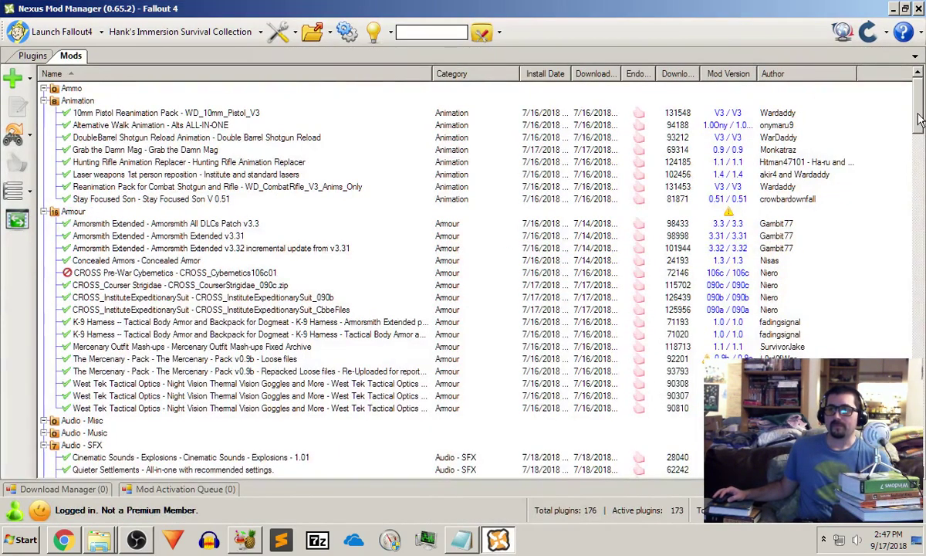
pyautogui.moveTo(918, 120); pyautogui.dragTo(913, 478)
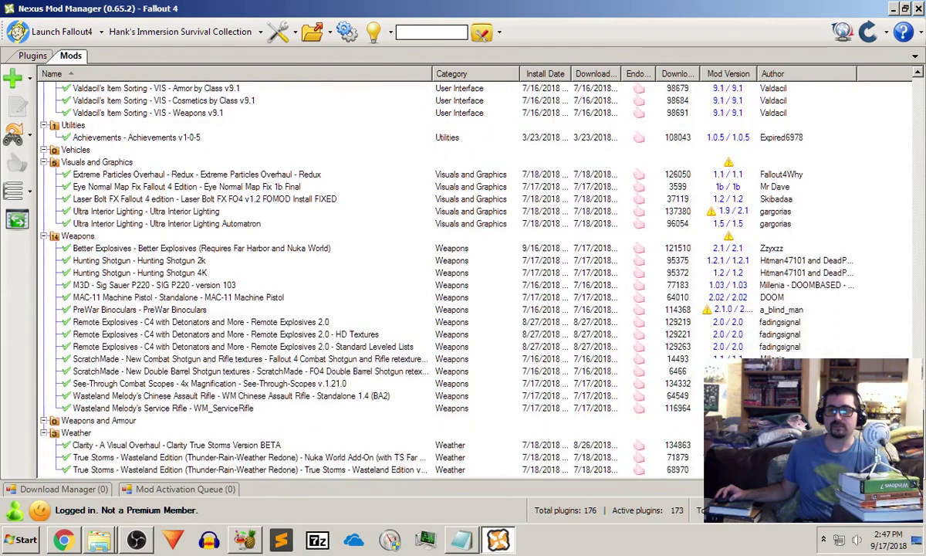
# Disable the three Remote Explosives mods: Remote Explosives 2.0, its HD Textures and its Standard Leveled Lists.
pyautogui.click(308, 321)
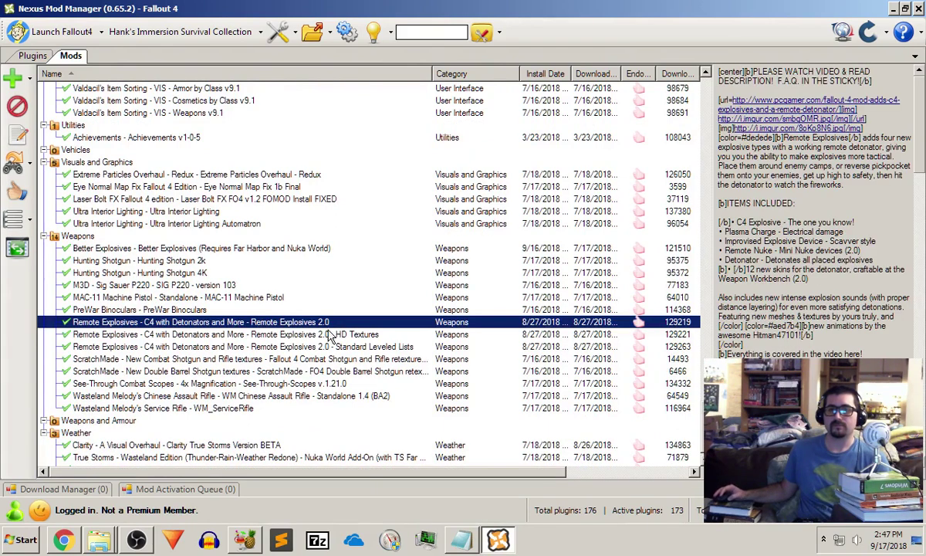
pyautogui.click(13, 110)
pyautogui.click(102, 336)
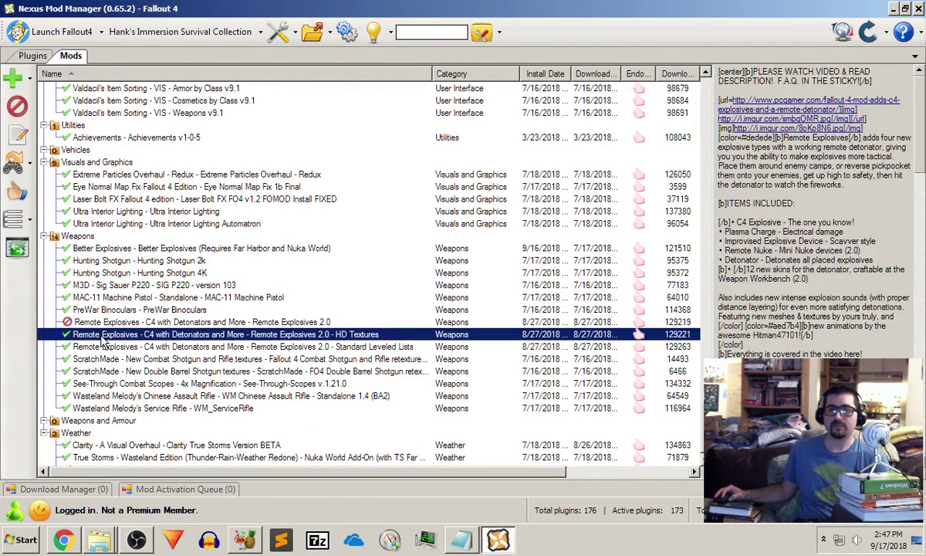
pyautogui.click(15, 107)
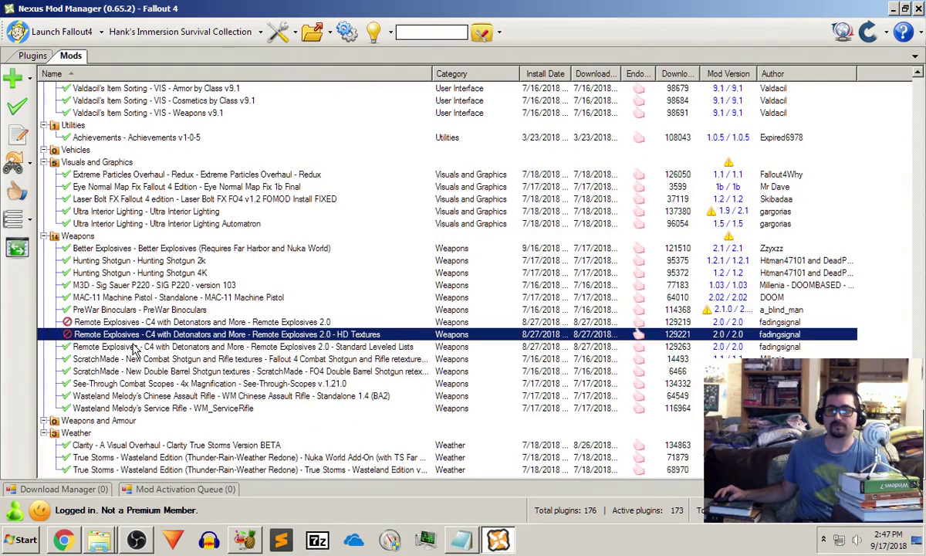
pyautogui.click(132, 348)
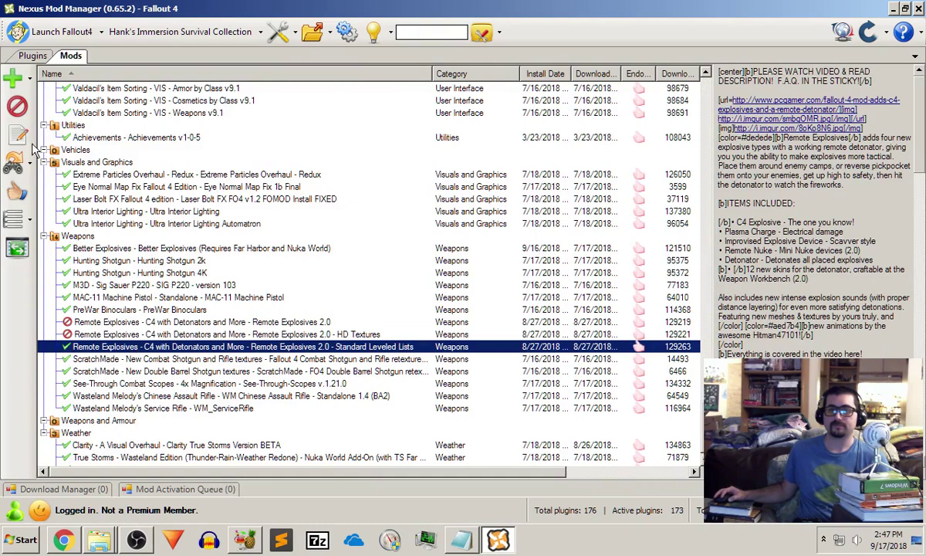
pyautogui.click(23, 108)
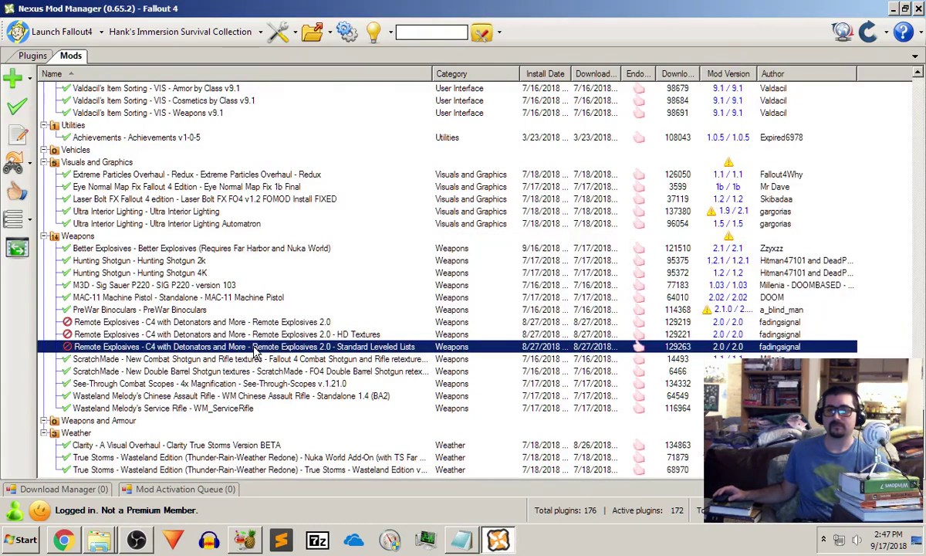
# Switch to Chrome and examine the mod list author's Nexus Mods profile, highlighting the username.
pyautogui.click(63, 540)
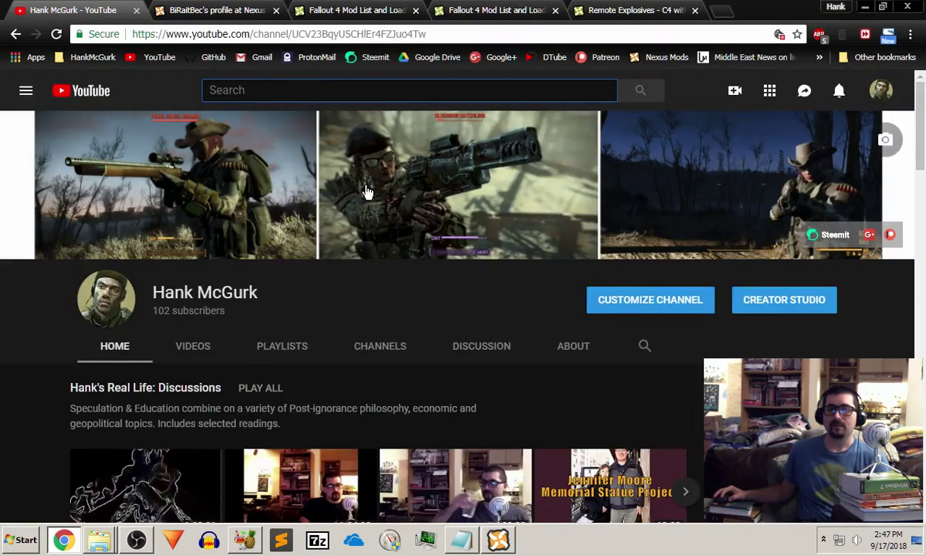
pyautogui.click(217, 9)
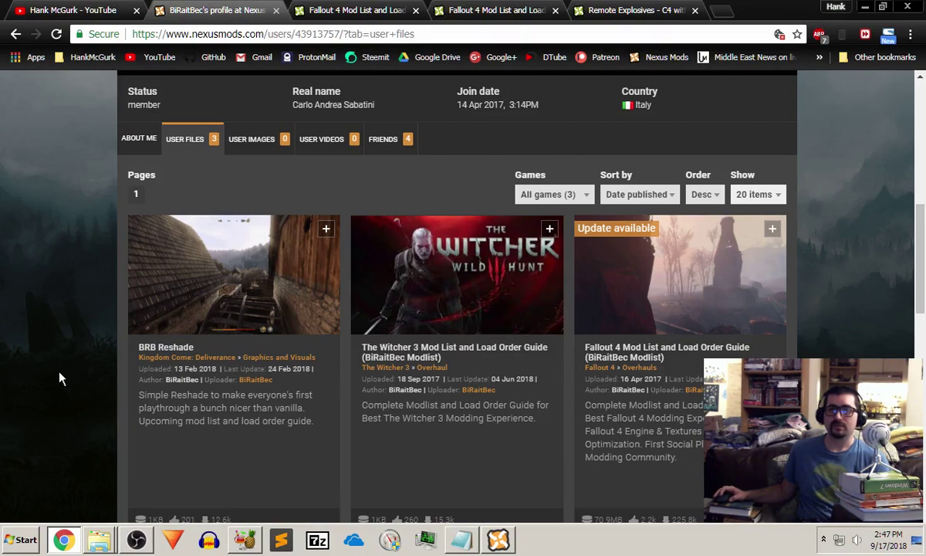
pyautogui.scroll(6, 61, 377)
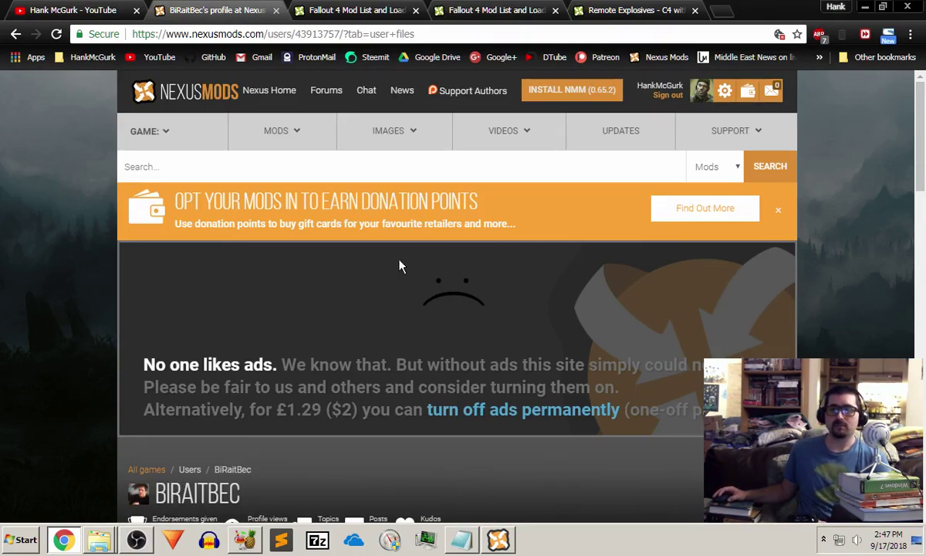
pyautogui.scroll(-2, 73, 378)
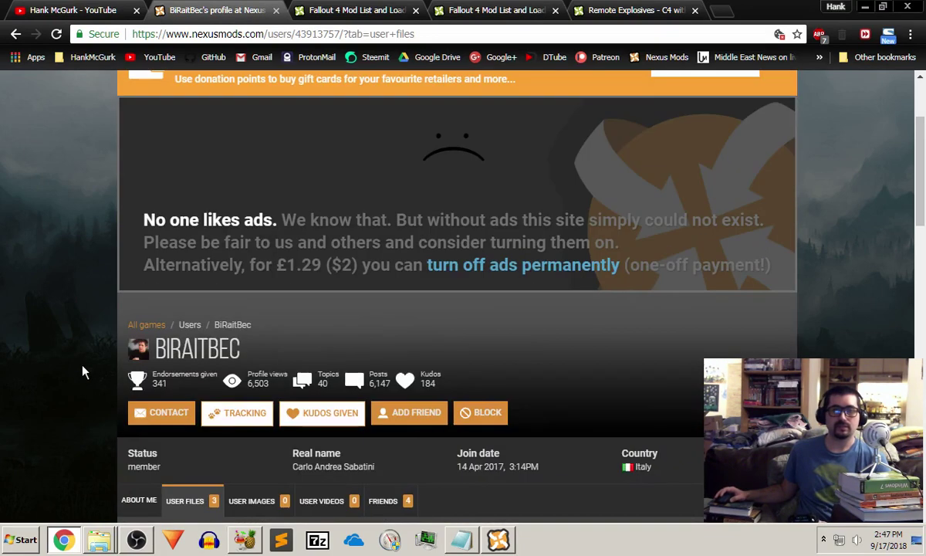
pyautogui.moveTo(238, 353); pyautogui.dragTo(157, 359)
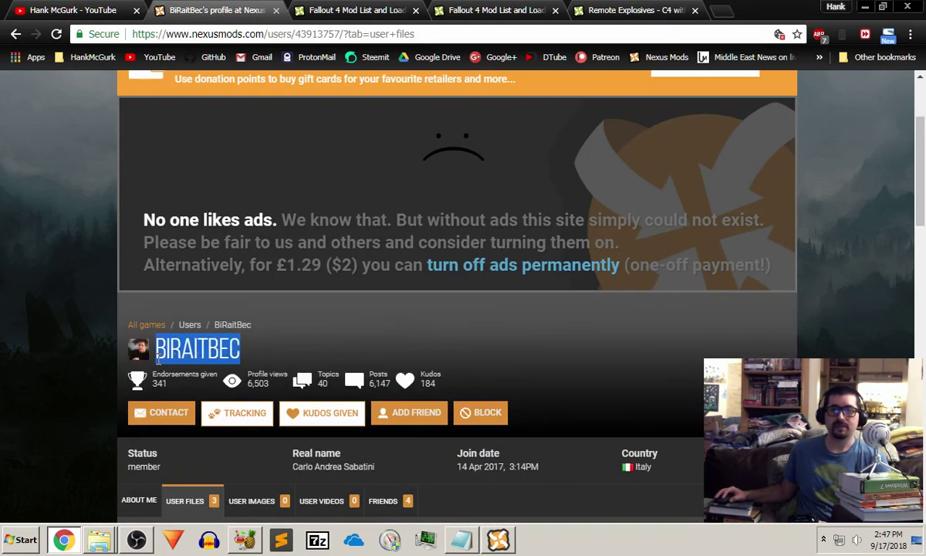
# Clear the username highlight and view the user files listed on the mod author's profile.
pyautogui.click(48, 301)
pyautogui.scroll(-6, 77, 310)
pyautogui.scroll(2, 77, 310)
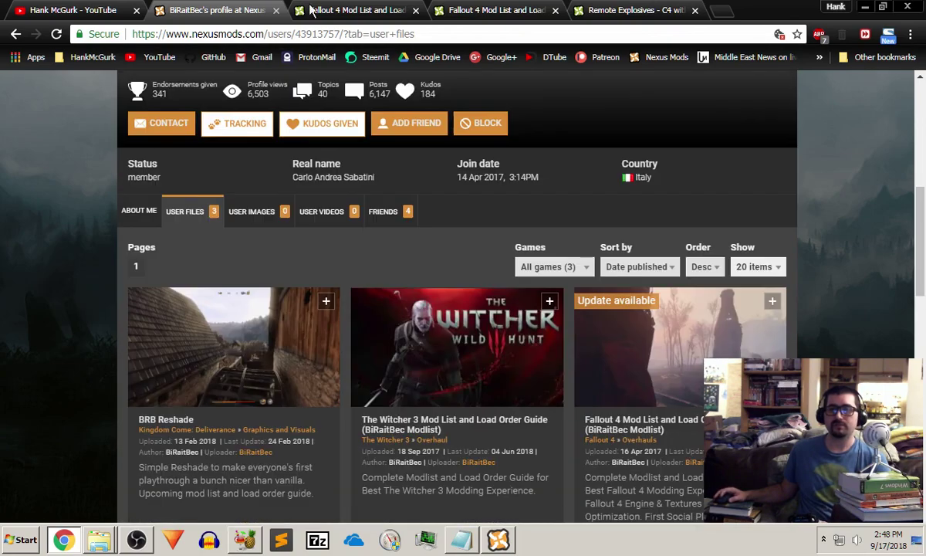
# Switch to the Fallout 4 mod list guide's description page and look over its Version 7.0 WIP changelog.
pyautogui.click(349, 11)
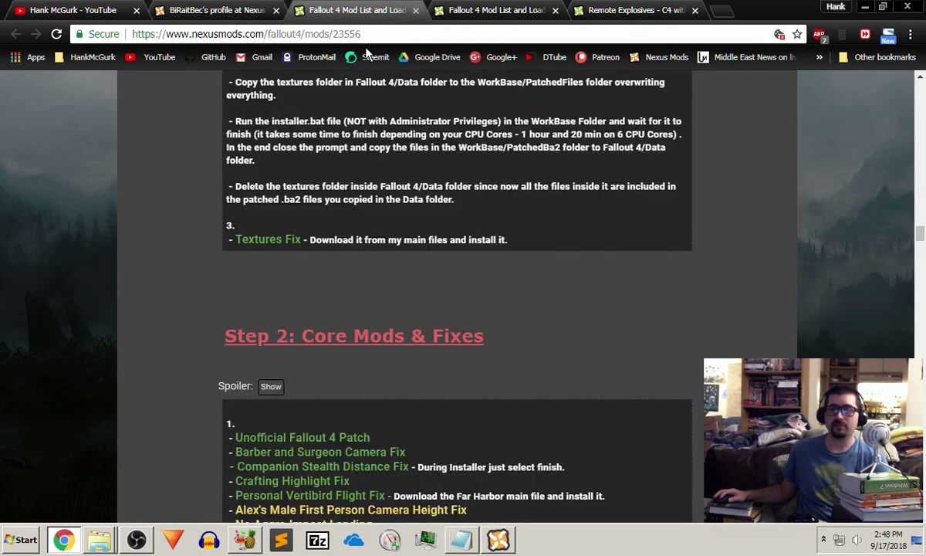
pyautogui.scroll(15, 97, 359)
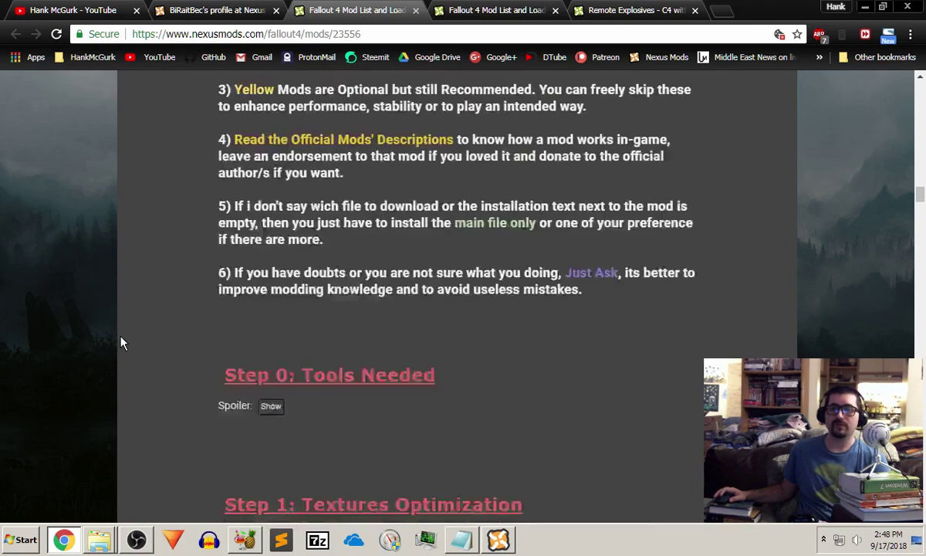
pyautogui.scroll(15, 224, 428)
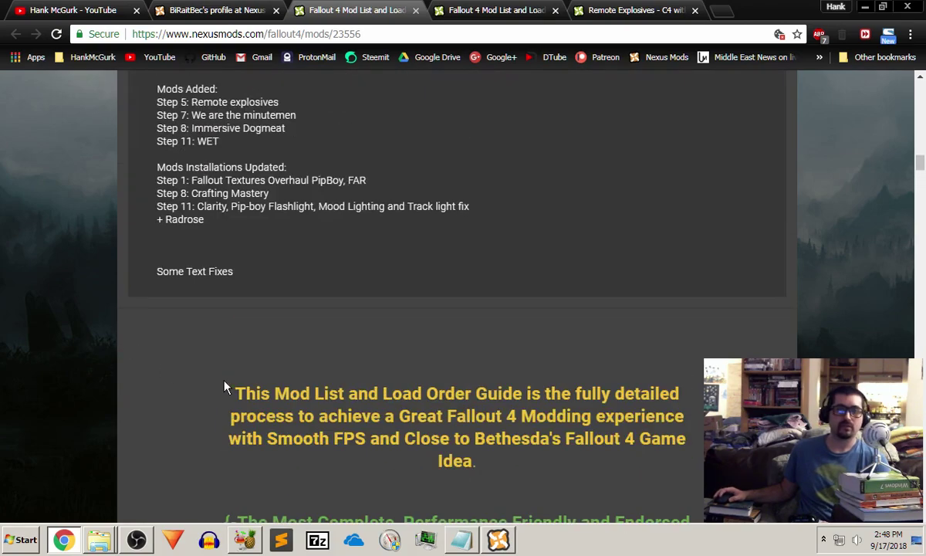
pyautogui.scroll(15, 224, 387)
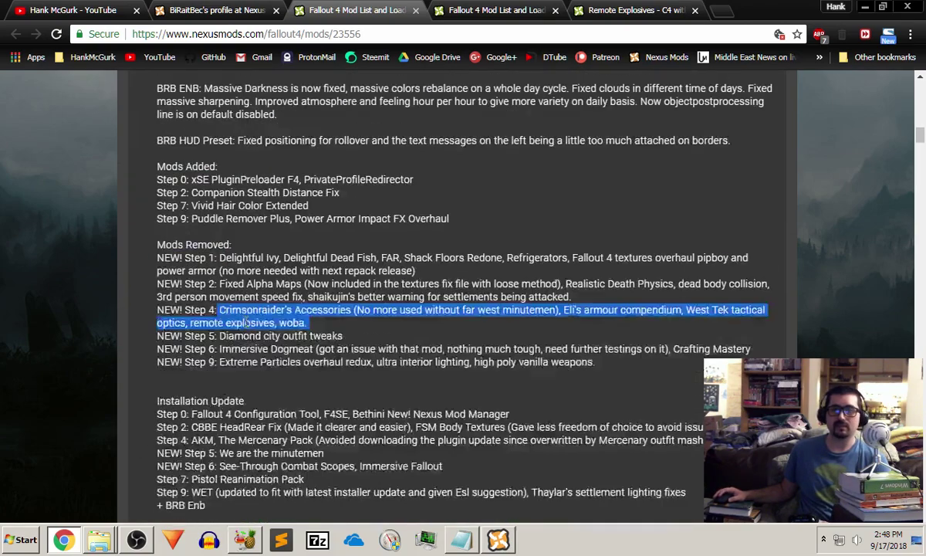
pyautogui.scroll(8, 239, 232)
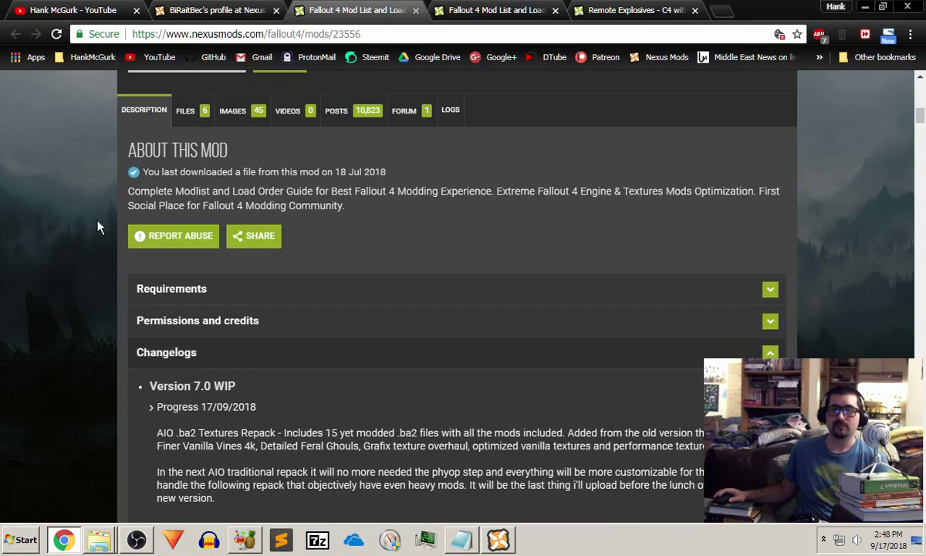
# Examine the guide's numbered installation steps, from the requirements through the important patches to the ENB & Graphic section.
pyautogui.scroll(-3, 97, 223)
pyautogui.scroll(-15, 108, 216)
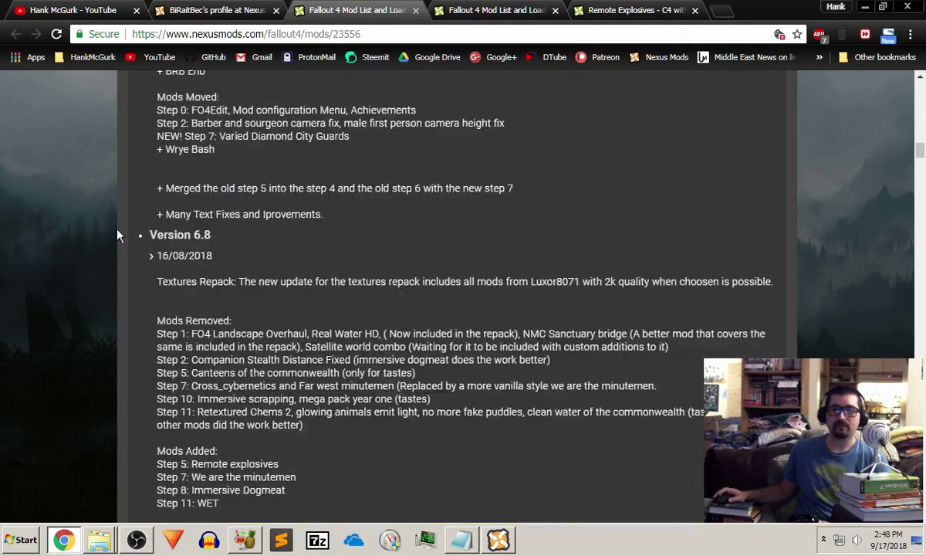
pyautogui.scroll(-12, 117, 235)
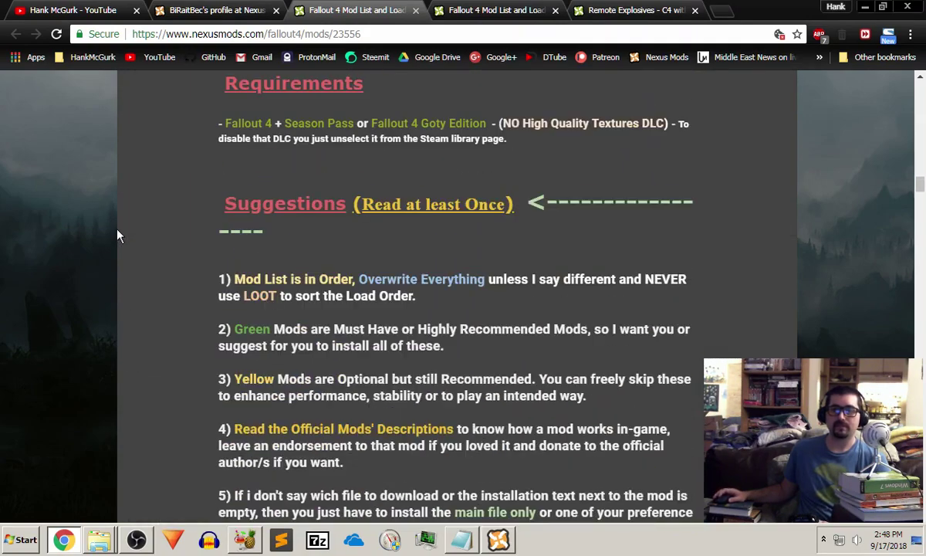
pyautogui.scroll(-15, 118, 236)
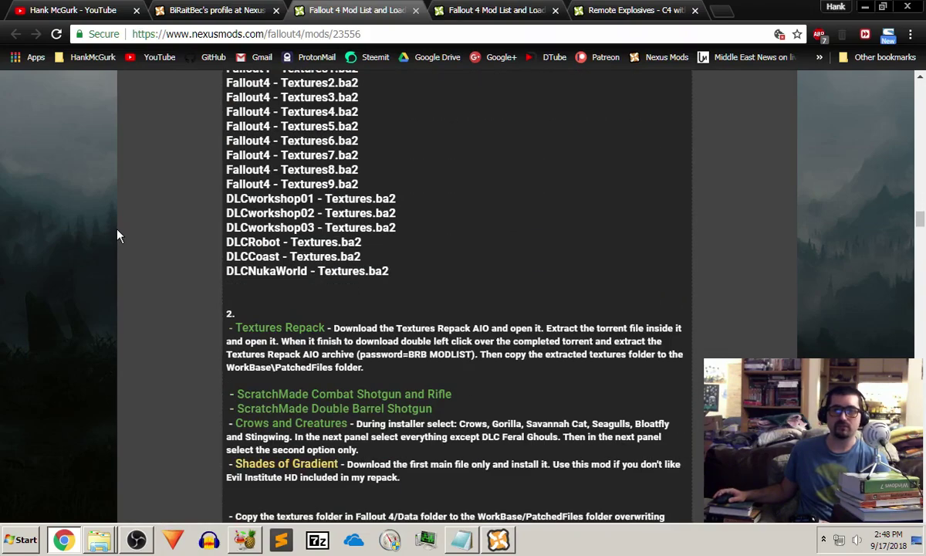
pyautogui.scroll(-15, 117, 235)
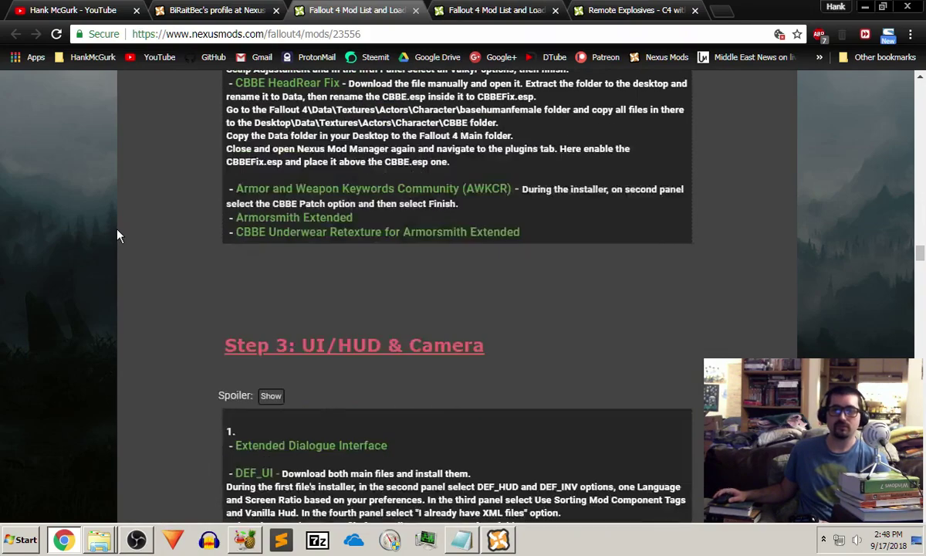
pyautogui.scroll(-10, 118, 235)
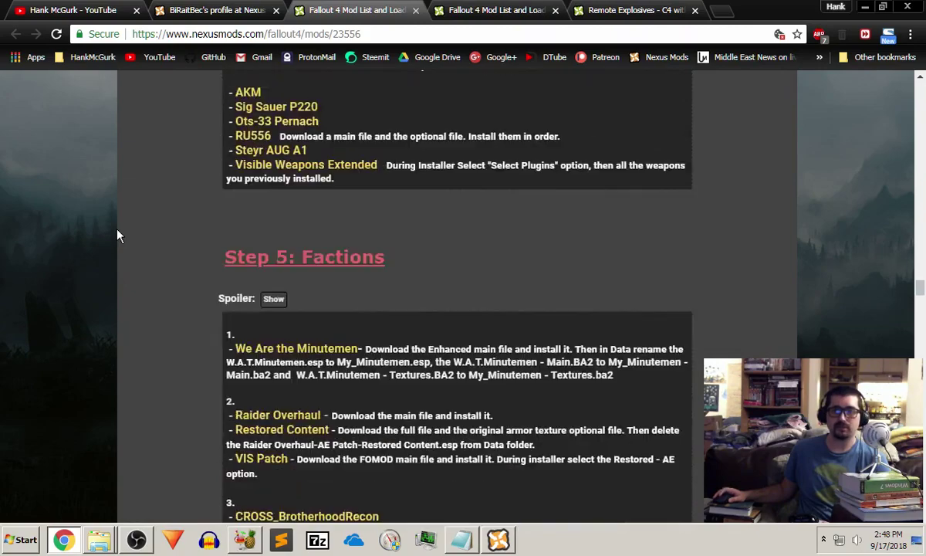
pyautogui.scroll(-15, 117, 236)
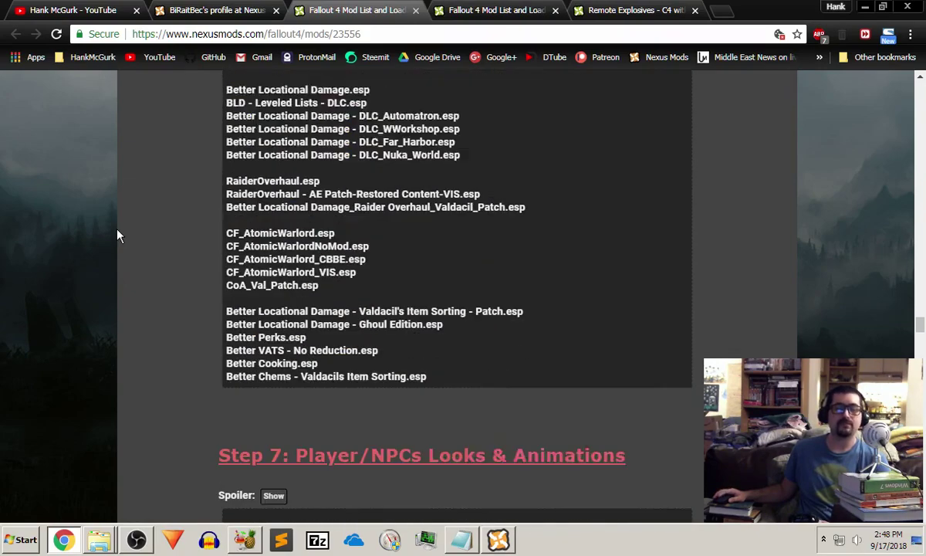
pyautogui.scroll(-5, 117, 235)
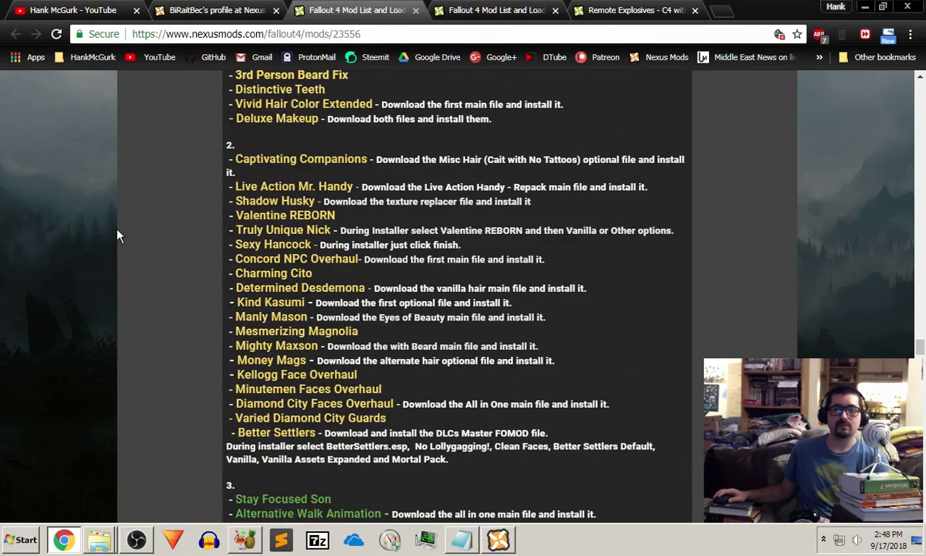
pyautogui.scroll(-2, 118, 235)
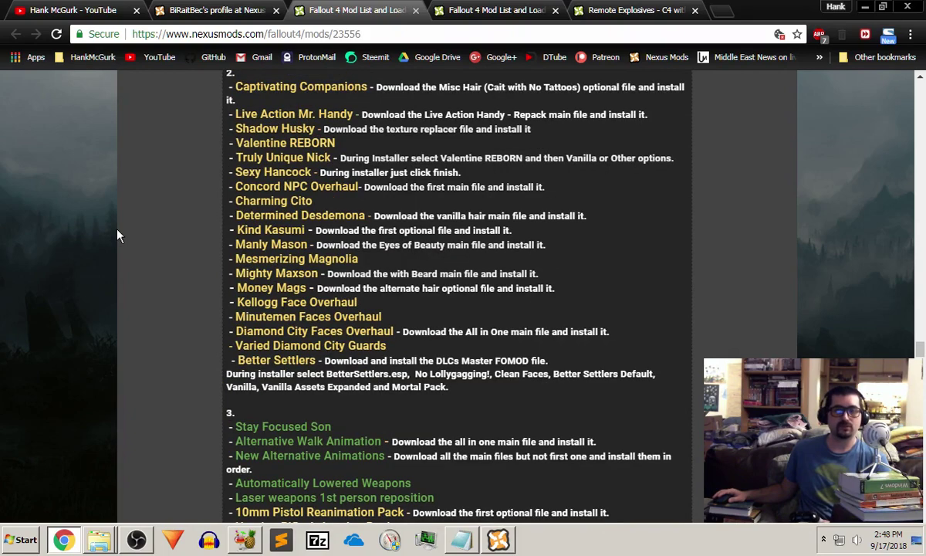
pyautogui.scroll(-4, 118, 235)
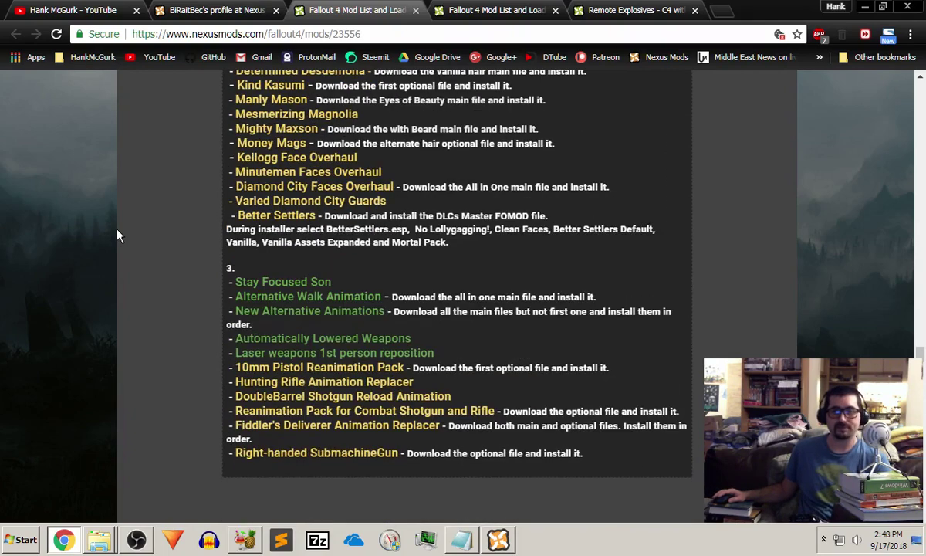
pyautogui.scroll(-20, 117, 235)
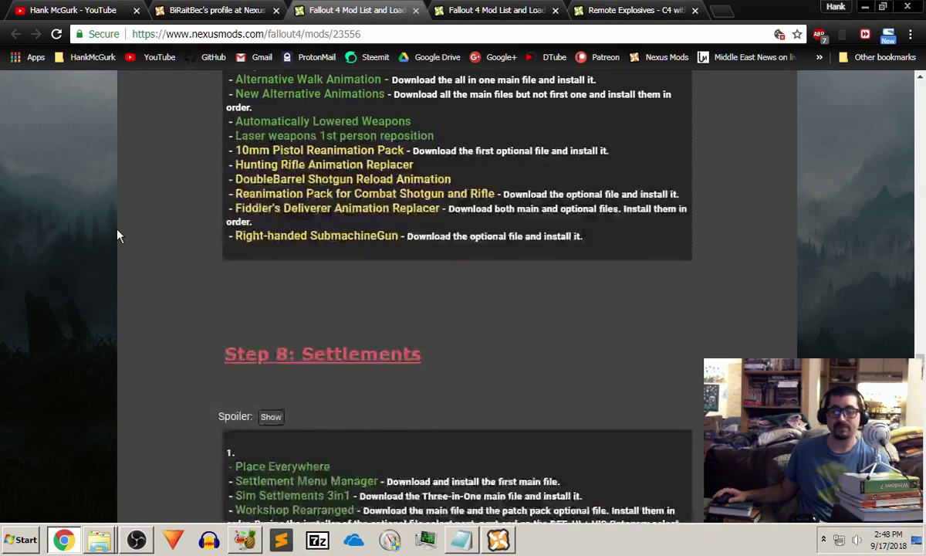
pyautogui.scroll(-9, 120, 235)
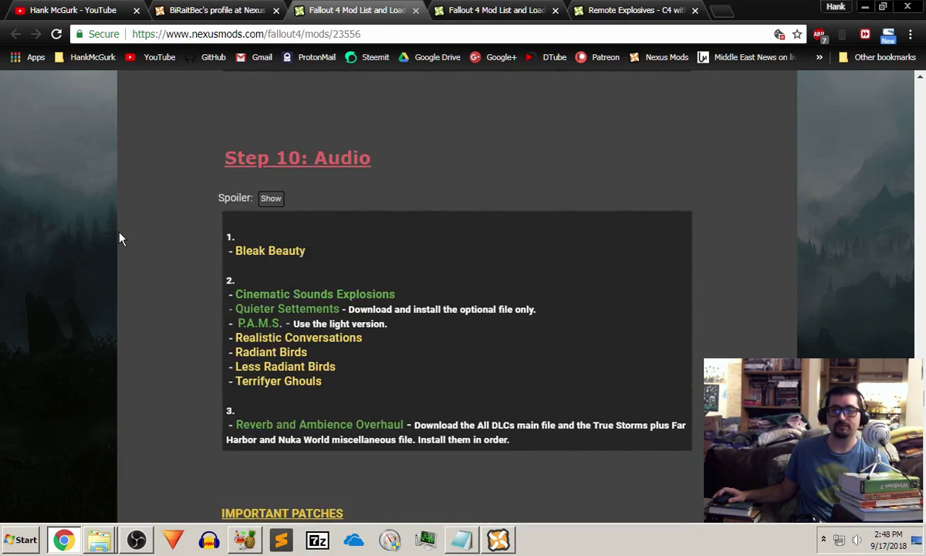
pyautogui.scroll(3, 121, 237)
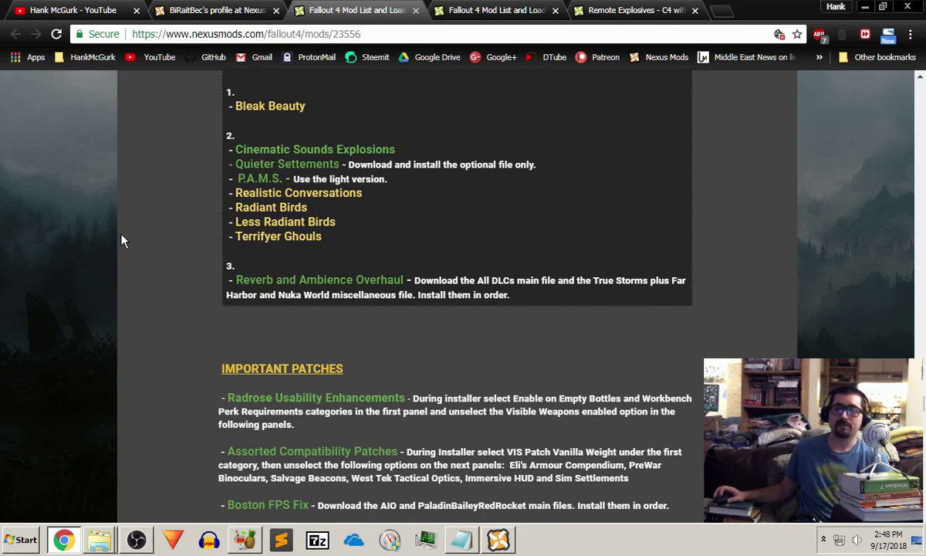
pyautogui.scroll(-8, 121, 241)
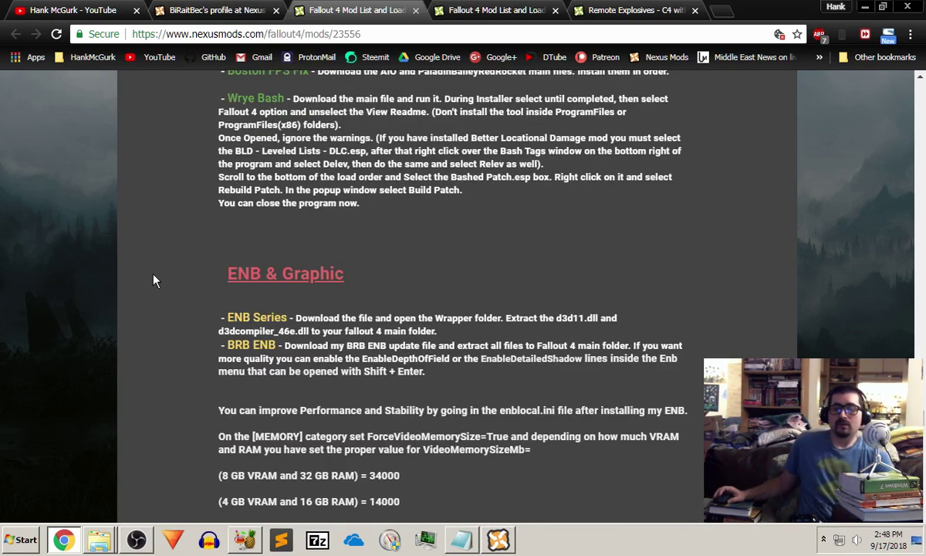
pyautogui.scroll(-1, 155, 345)
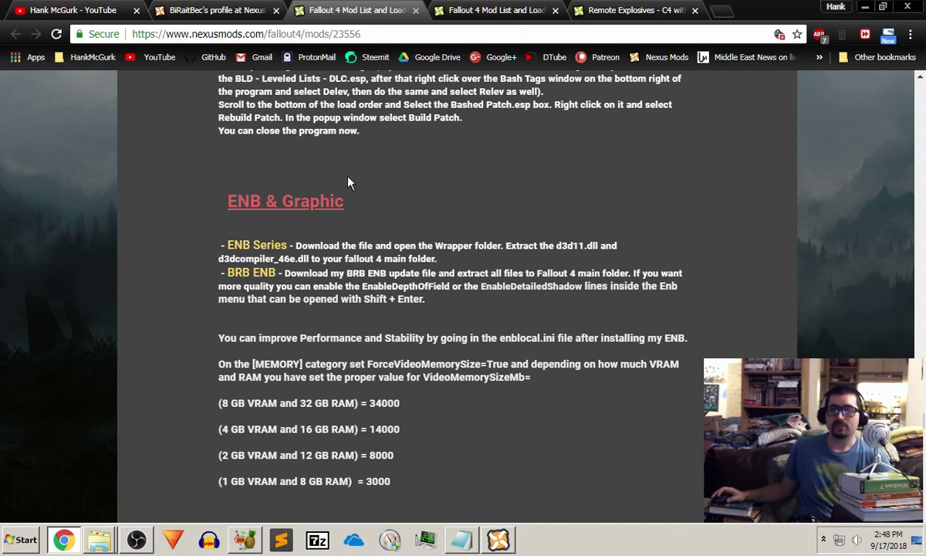
# Return to the Version 7.0 WIP changelog and highlight the BRB ENB paragraph while reading it, then clear the highlight.
pyautogui.moveTo(922, 432); pyautogui.dragTo(923, 128)
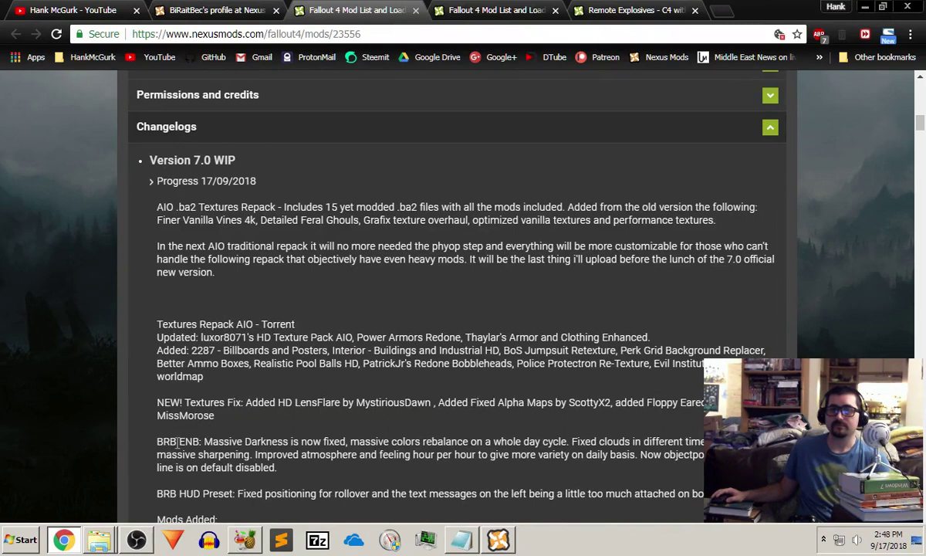
pyautogui.scroll(-1, 199, 417)
pyautogui.moveTo(158, 368); pyautogui.dragTo(277, 395)
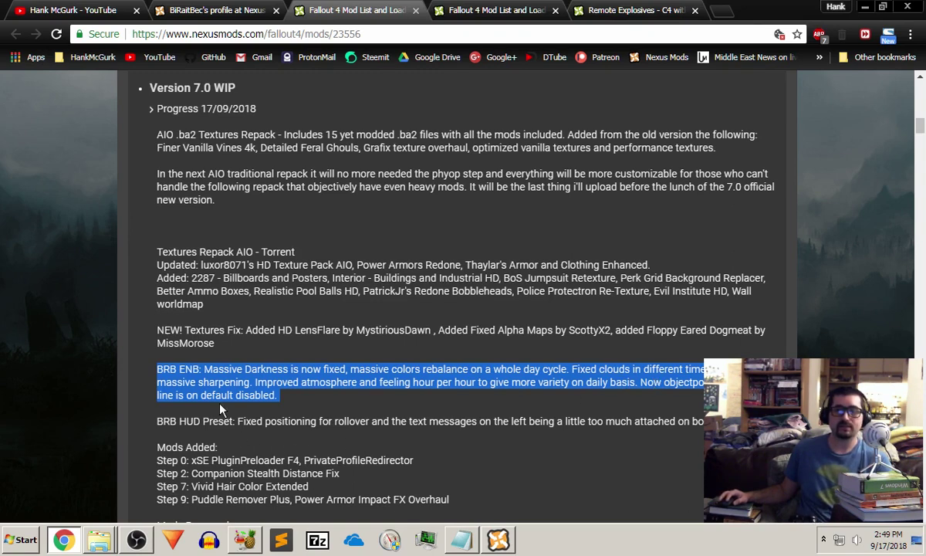
pyautogui.click(679, 382)
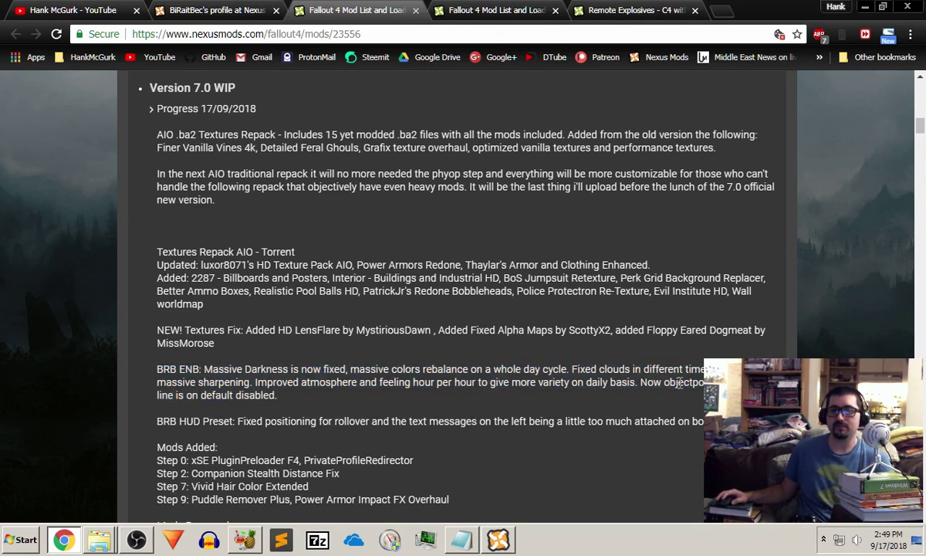
# Highlight the AIO .ba2 Textures Repack paragraphs in the Version 7.0 WIP changelog for reading, and clear the highlight.
pyautogui.scroll(1, 447, 321)
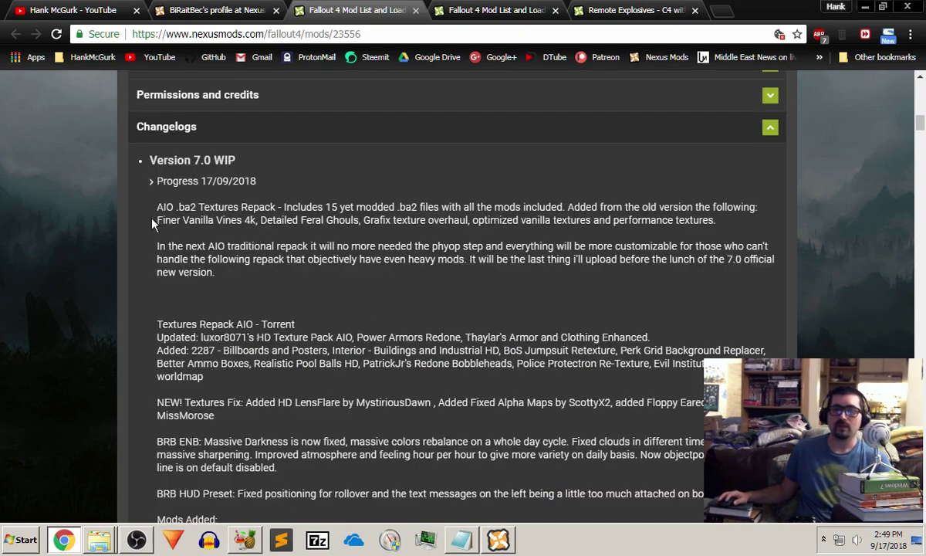
pyautogui.moveTo(158, 204); pyautogui.dragTo(106, 281)
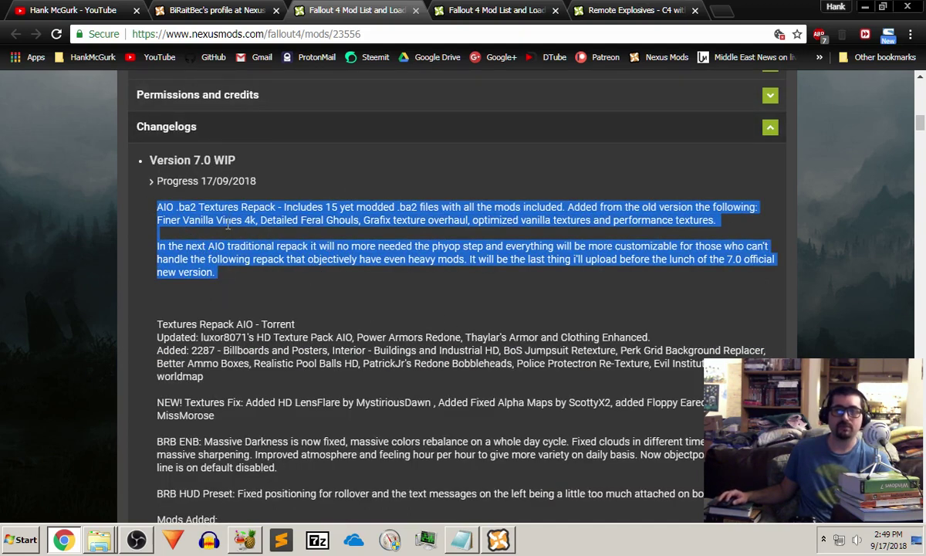
pyautogui.click(350, 287)
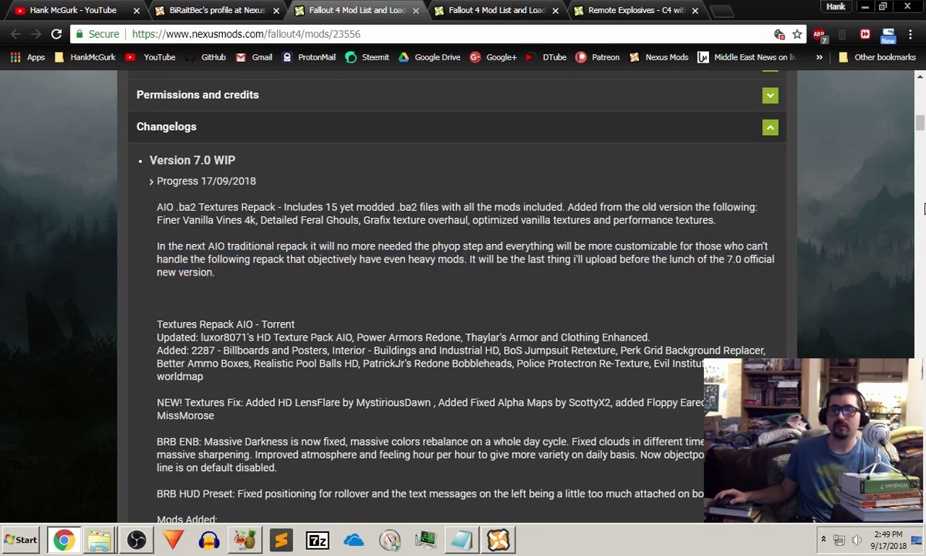
# Open the BRB ENB link from the guide's ENB & Graphic section in a new tab and switch to it.
pyautogui.click(921, 170)
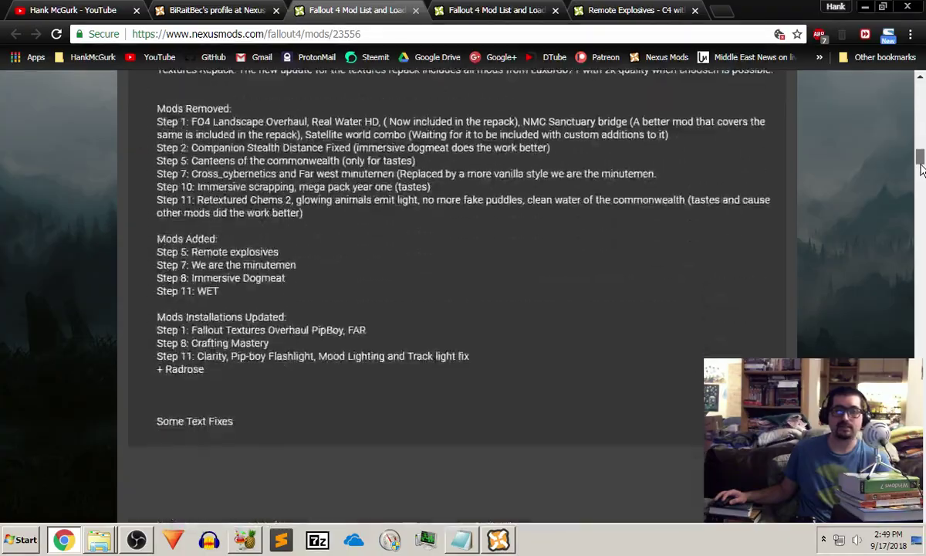
pyautogui.moveTo(920, 170); pyautogui.dragTo(923, 436)
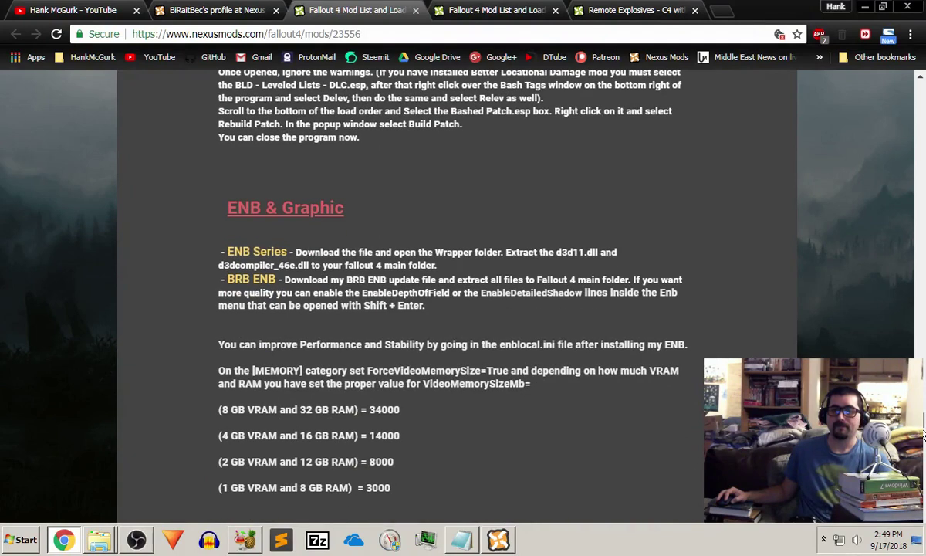
pyautogui.rightClick(237, 264)
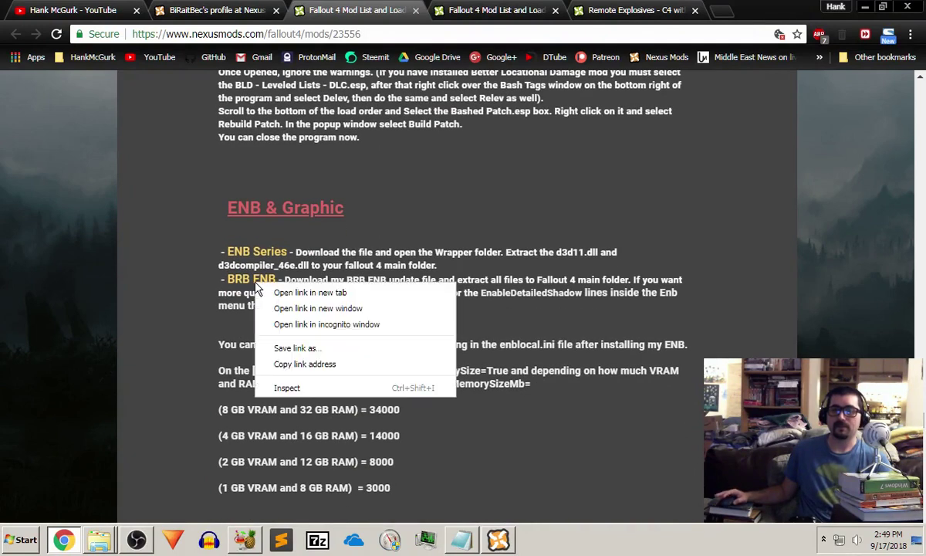
pyautogui.rightClick(270, 285)
pyautogui.click(277, 293)
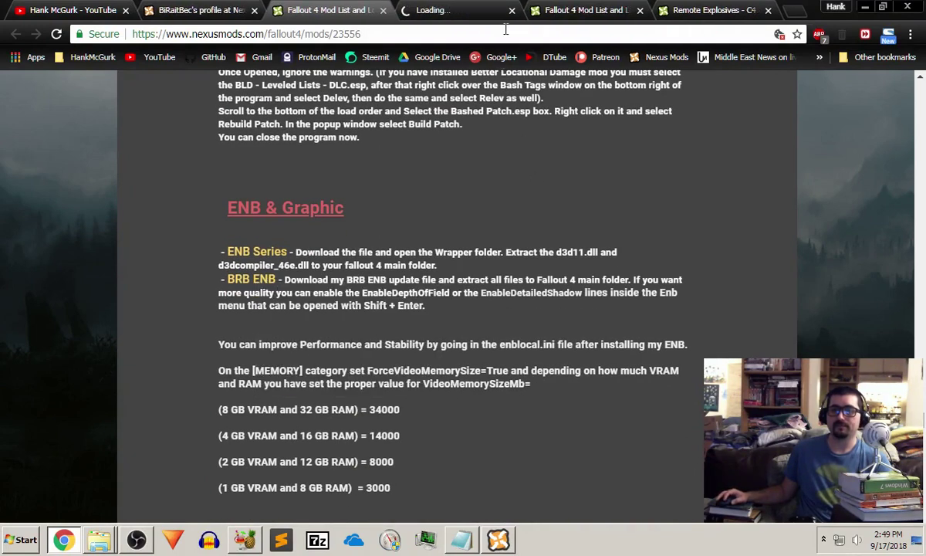
pyautogui.click(455, 10)
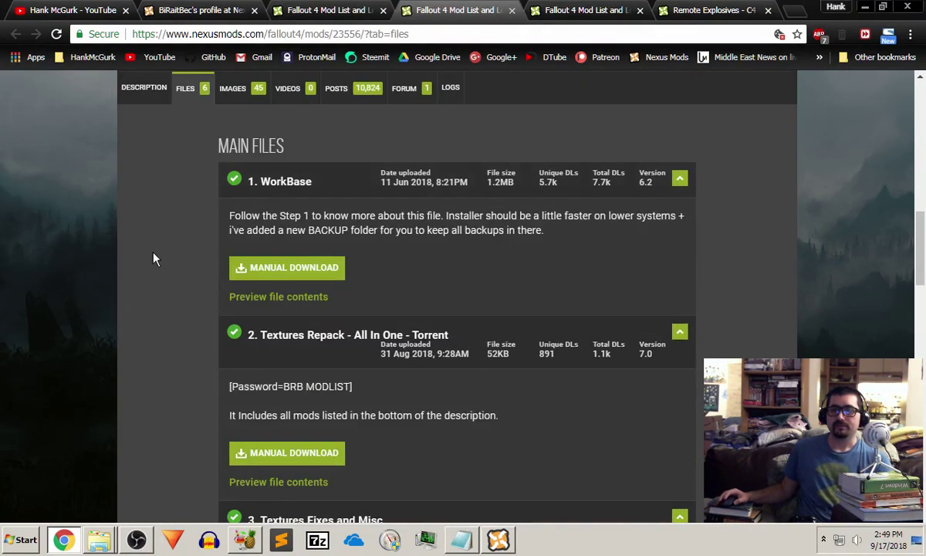
# Manually download BRB ENB - BETA v4 from the optional files and save the zip in the FO4TempDLs folder.
pyautogui.scroll(-5, 166, 251)
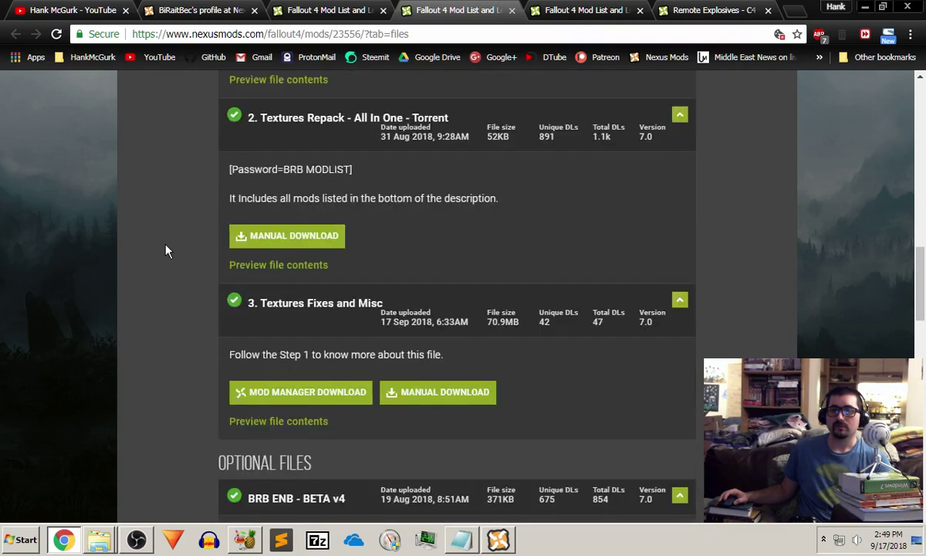
pyautogui.scroll(-3, 168, 251)
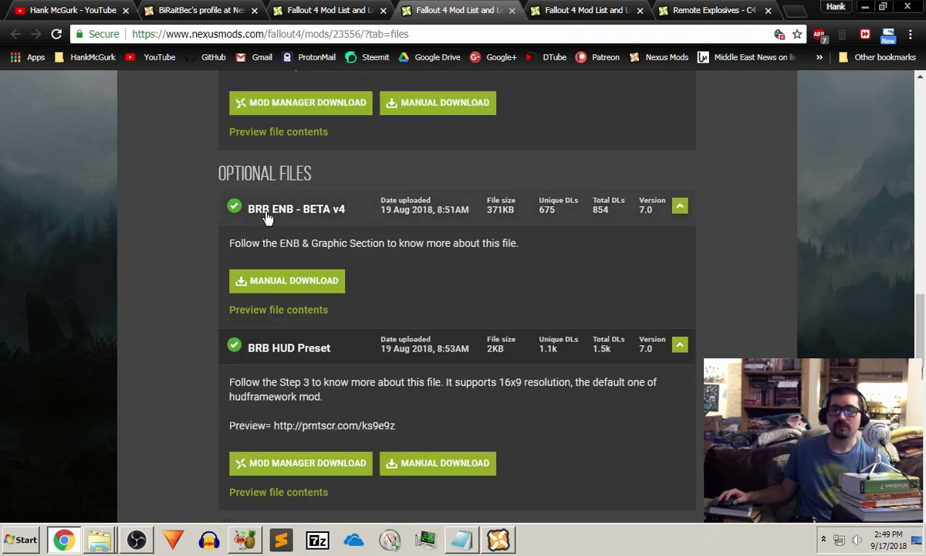
pyautogui.scroll(-1, 134, 237)
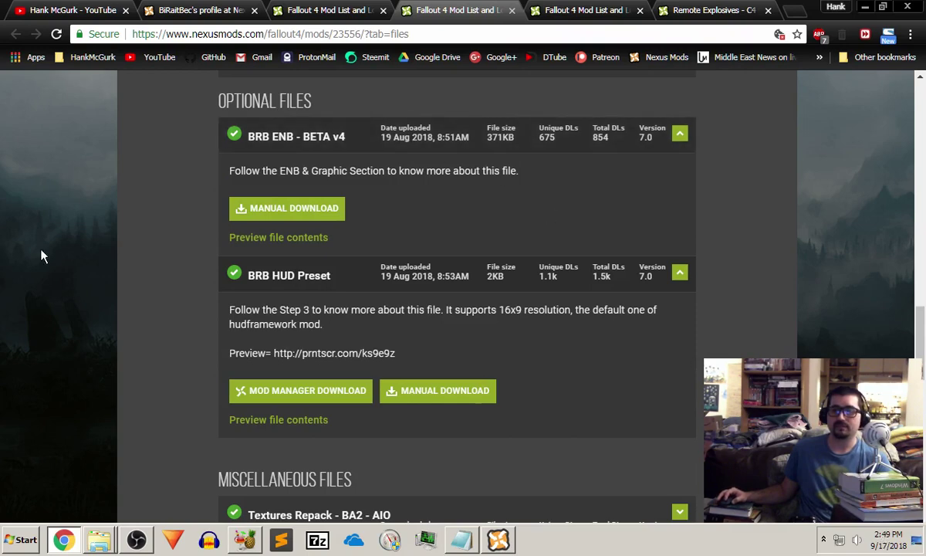
pyautogui.click(270, 210)
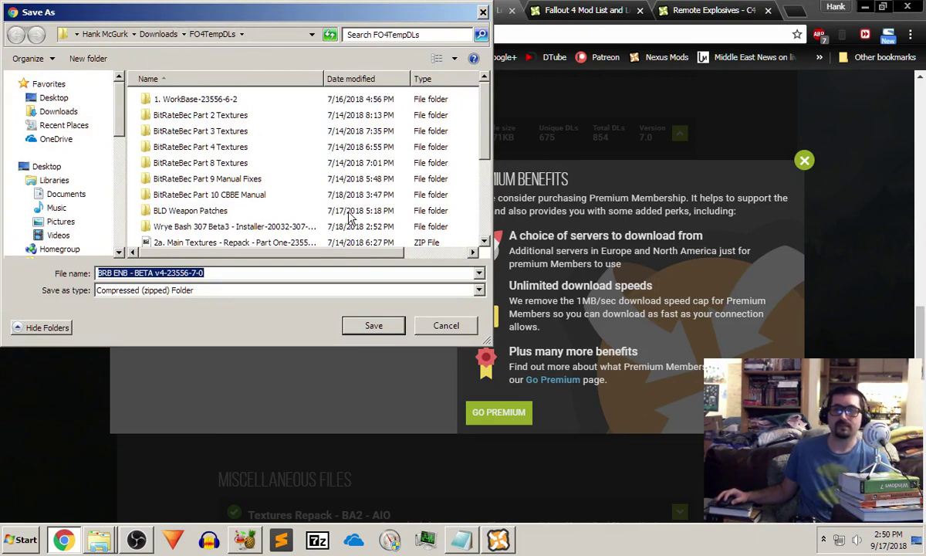
pyautogui.click(370, 325)
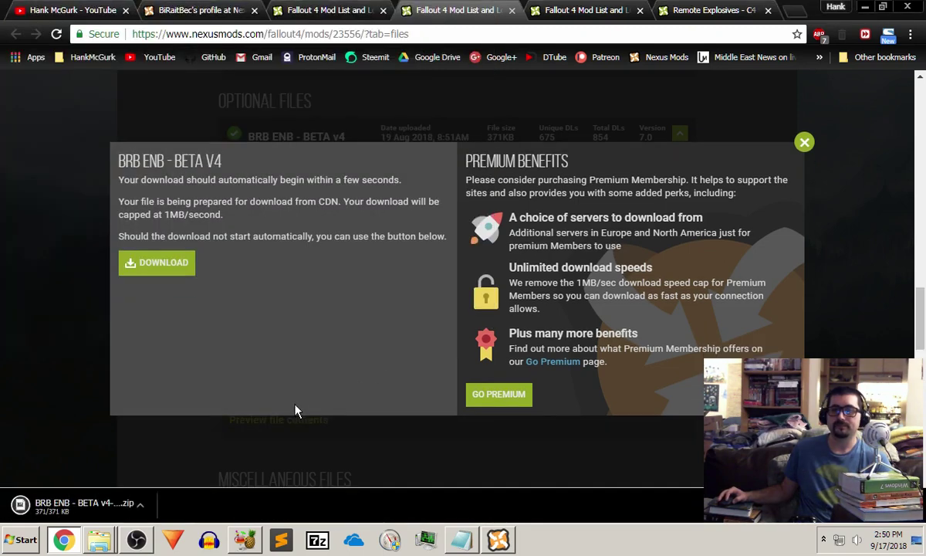
# Show the downloaded BRB ENB - BETA v4 zip in its folder, check it, and minimize the folder window.
pyautogui.click(151, 506)
pyautogui.click(170, 459)
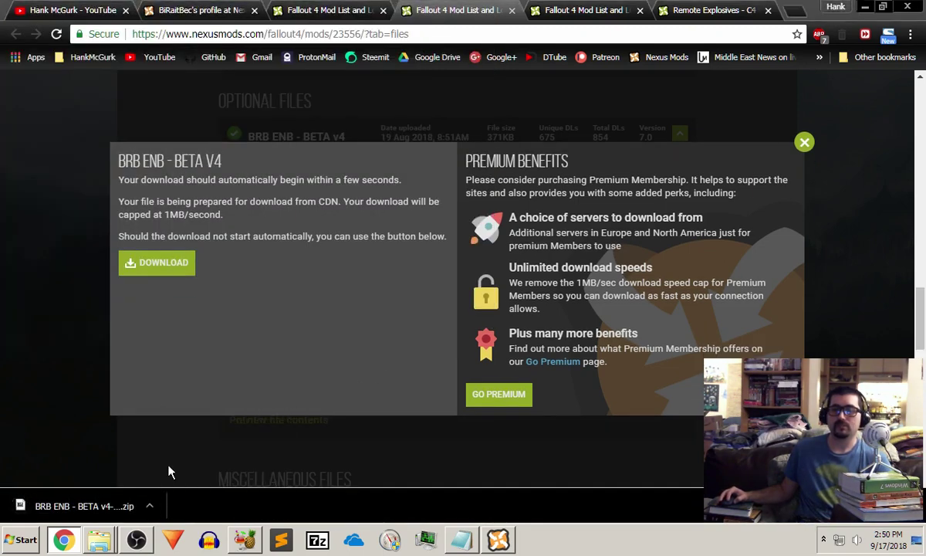
pyautogui.scroll(-2, 527, 316)
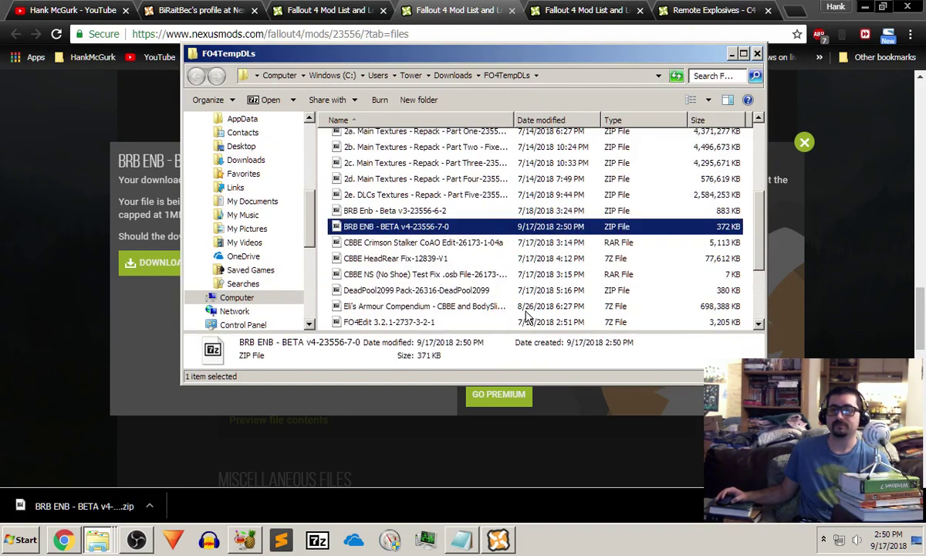
pyautogui.scroll(-1, 525, 312)
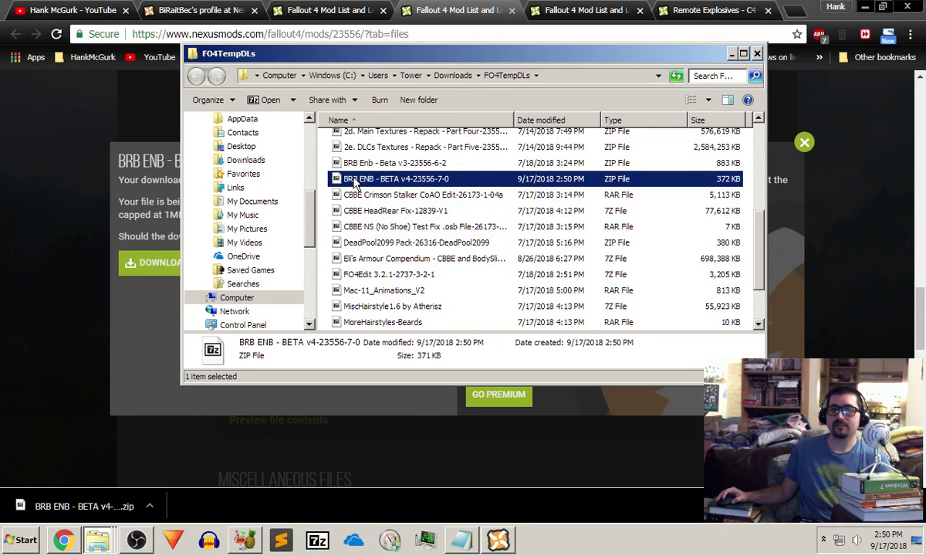
pyautogui.click(730, 55)
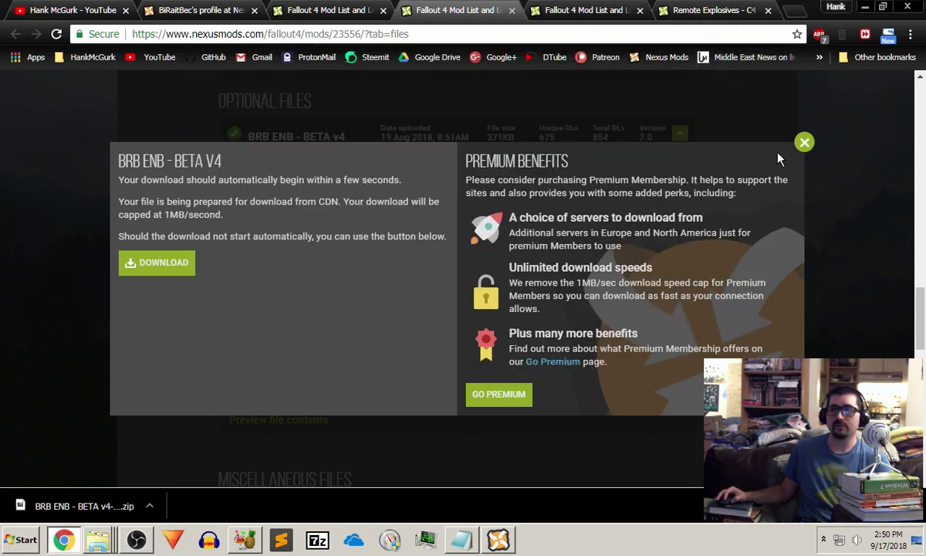
# Dismiss the download pop-up and clear the browser and Nexus Mod Manager windows off the desktop.
pyautogui.click(804, 144)
pyautogui.moveTo(828, 15); pyautogui.dragTo(826, 74)
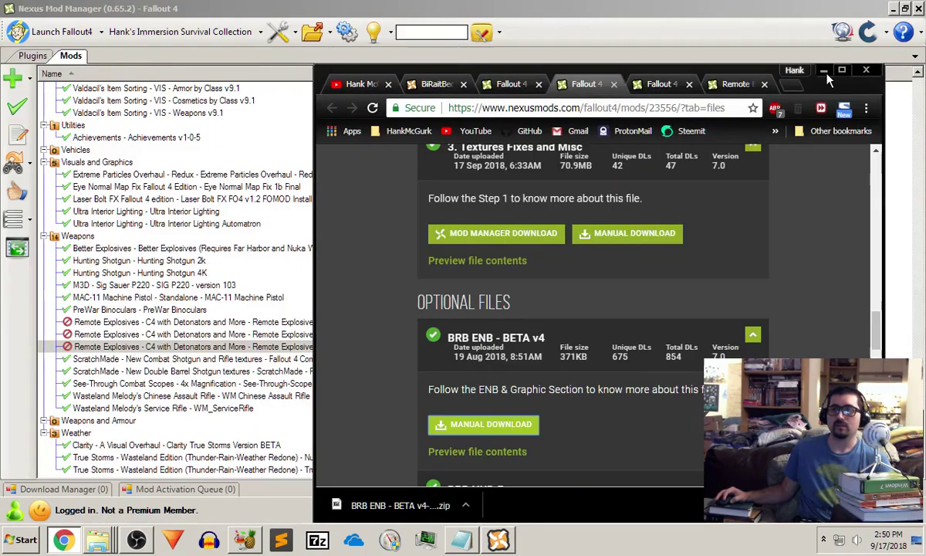
pyautogui.click(824, 71)
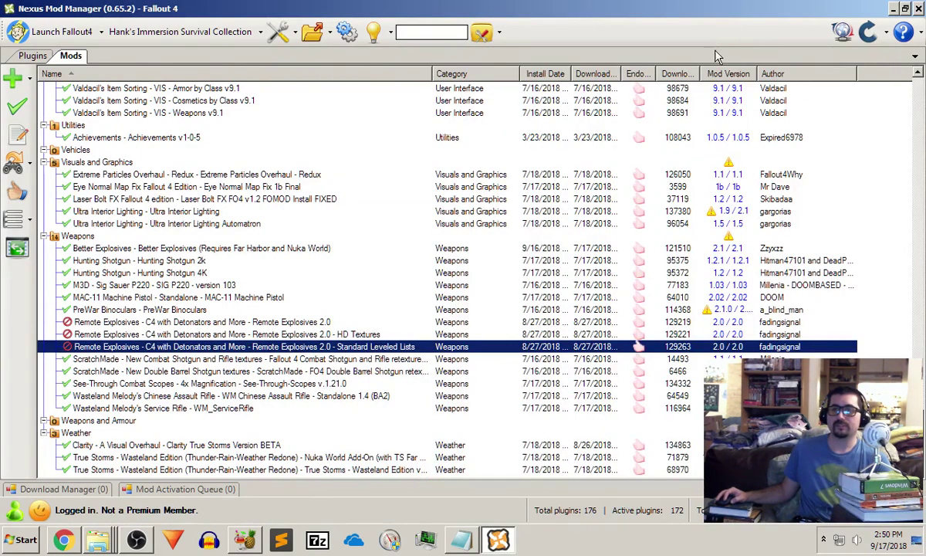
pyautogui.click(905, 9)
pyautogui.click(866, 58)
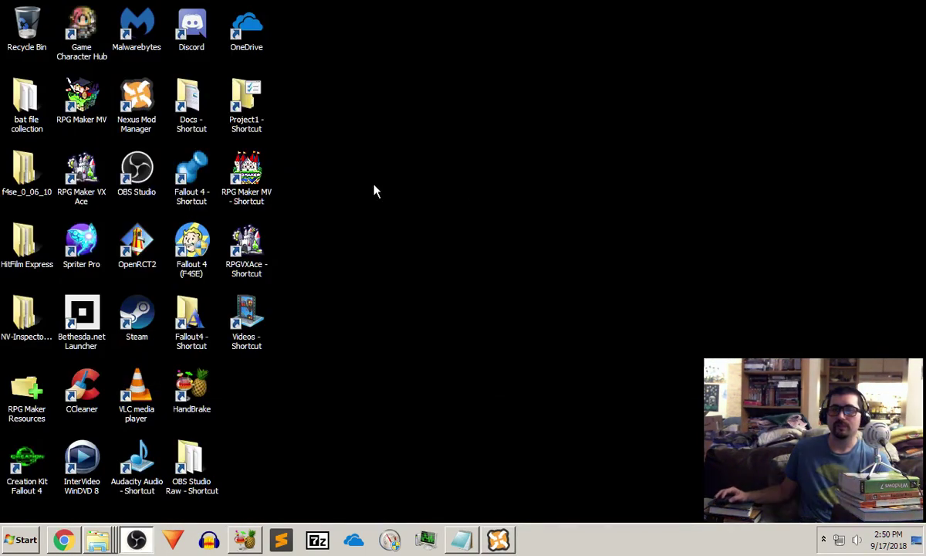
# Open the Fallout 4 game folder from its desktop shortcut and copy the folder's full path.
pyautogui.doubleClick(196, 179)
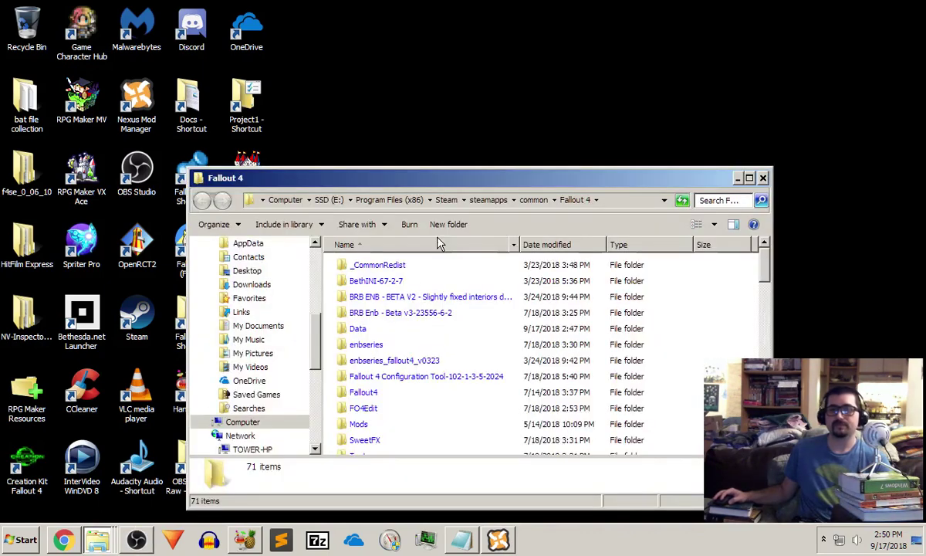
pyautogui.click(622, 202)
pyautogui.hotkey('ctrl', 'c')
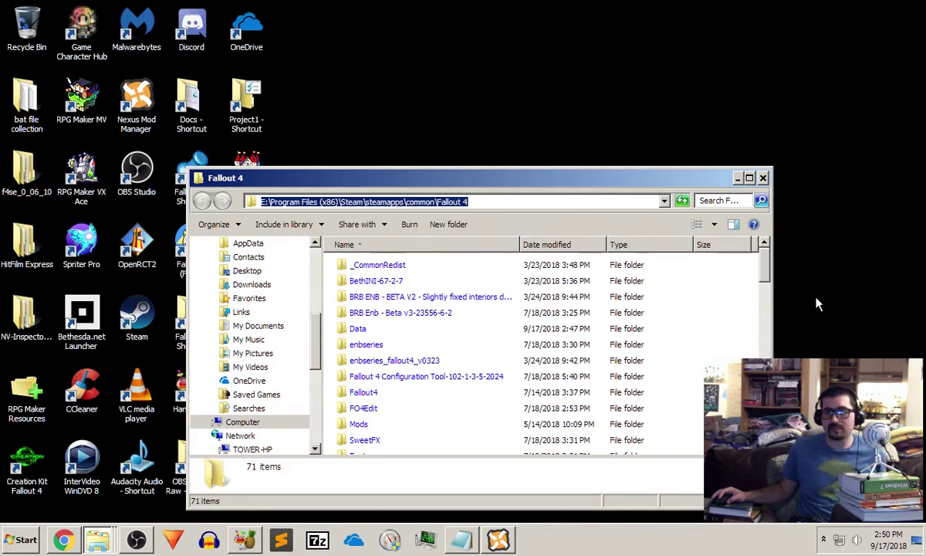
pyautogui.click(802, 267)
pyautogui.scroll(-8, 620, 263)
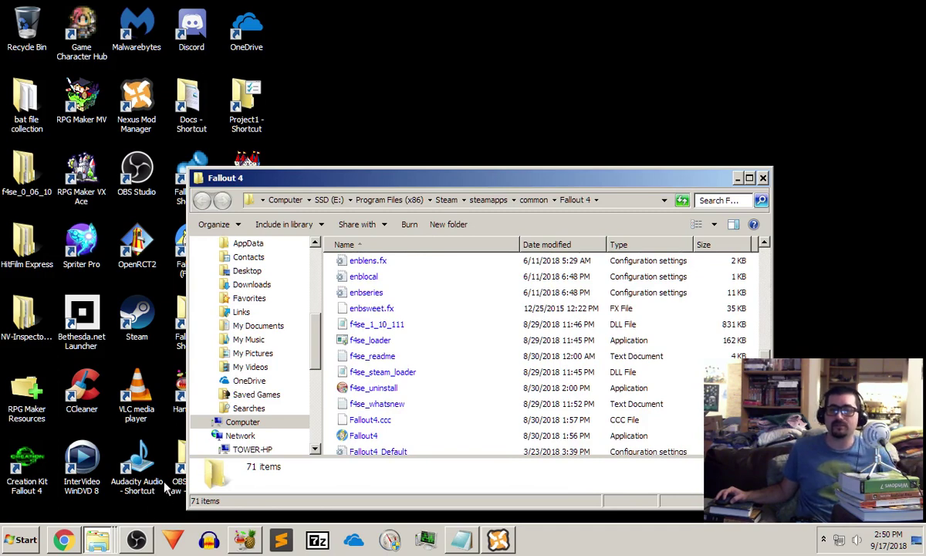
# Switch to the FO4TempDLs folder and try to open the BRB ENB - BETA v4 zip with 7-Zip directly.
pyautogui.click(104, 533)
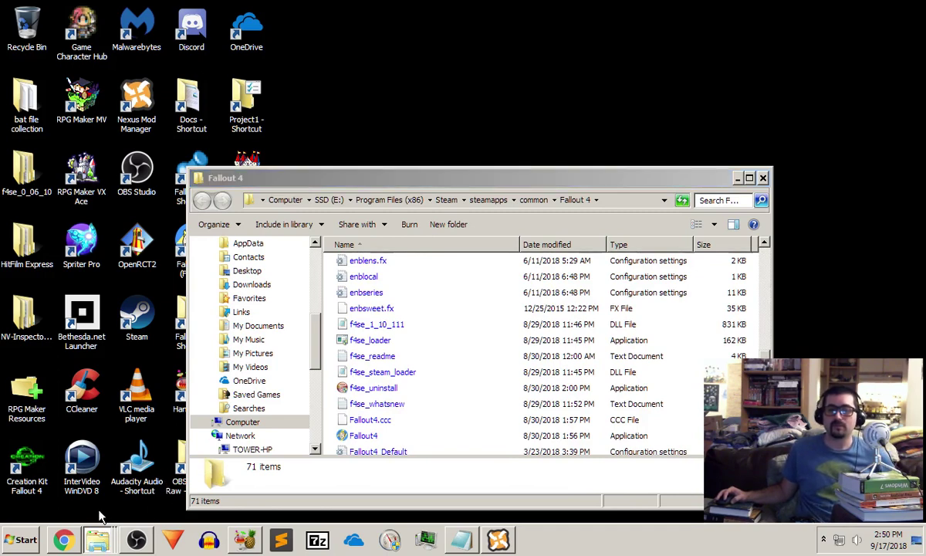
pyautogui.click(100, 510)
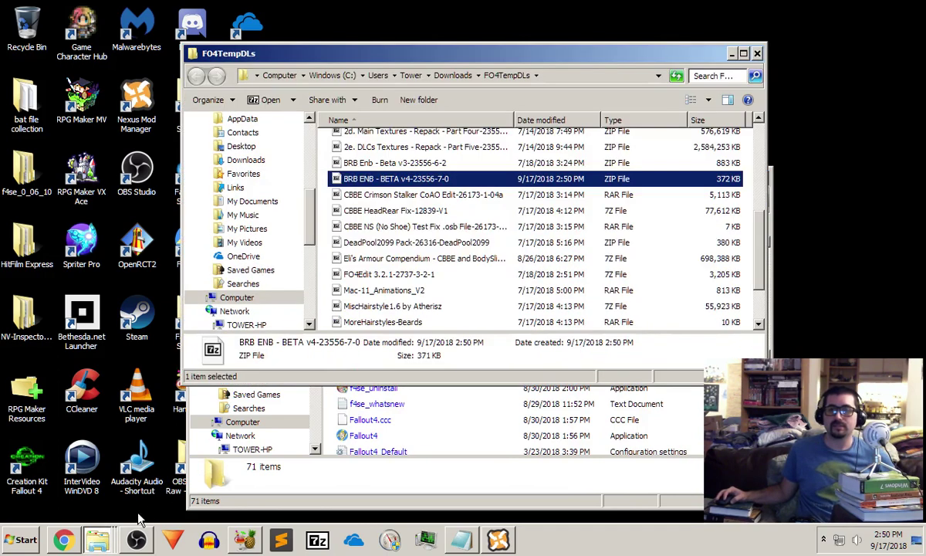
pyautogui.rightClick(417, 180)
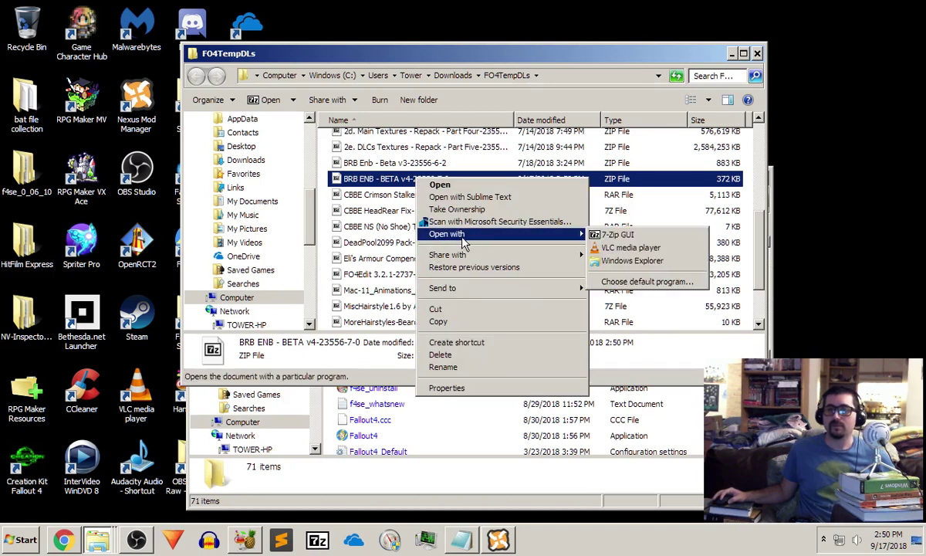
pyautogui.click(604, 235)
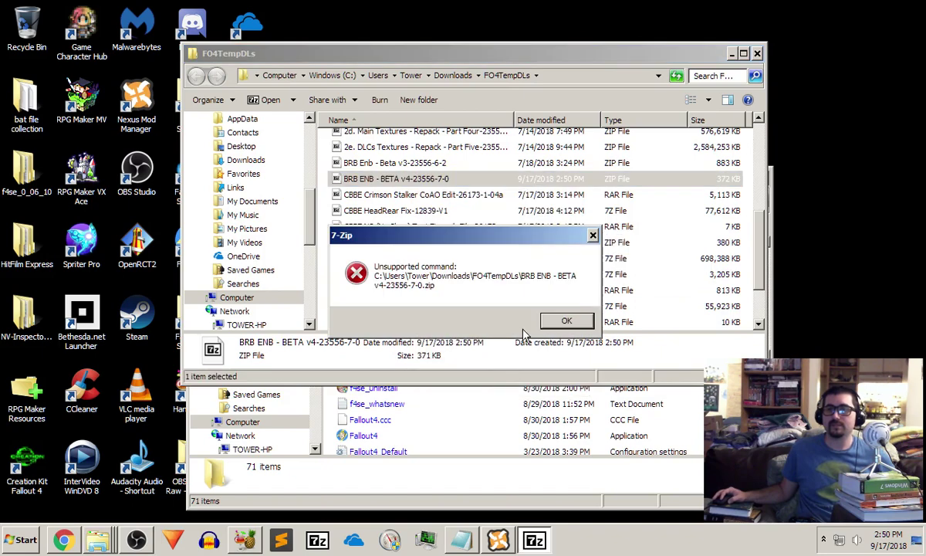
pyautogui.click(561, 321)
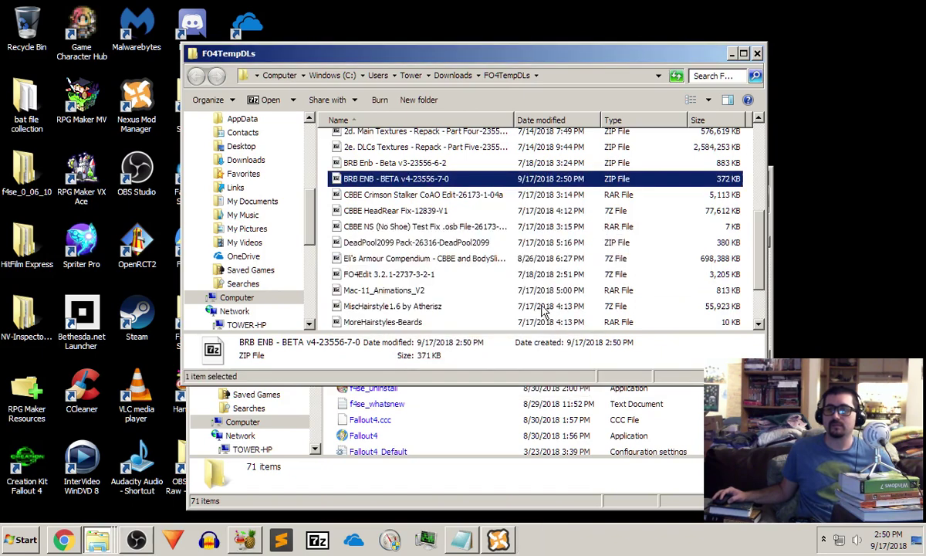
pyautogui.doubleClick(445, 185)
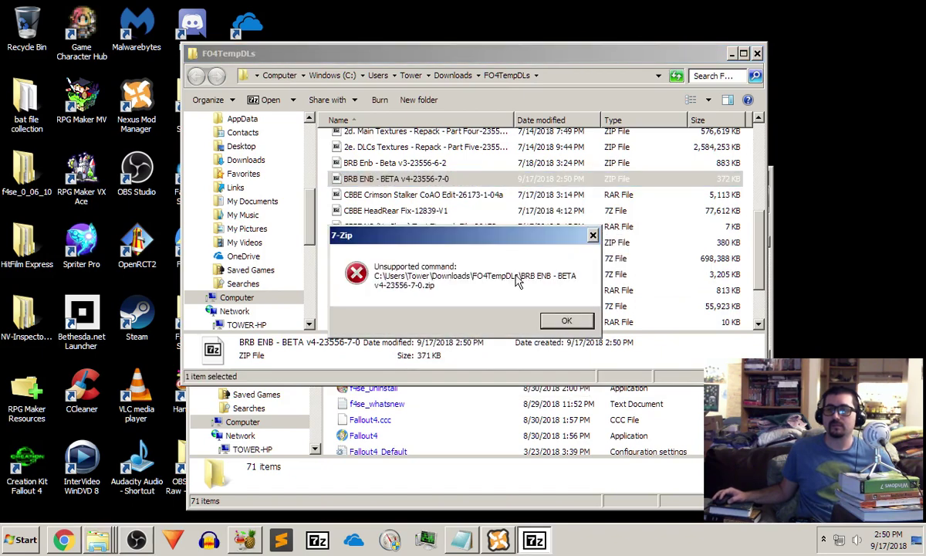
pyautogui.click(562, 321)
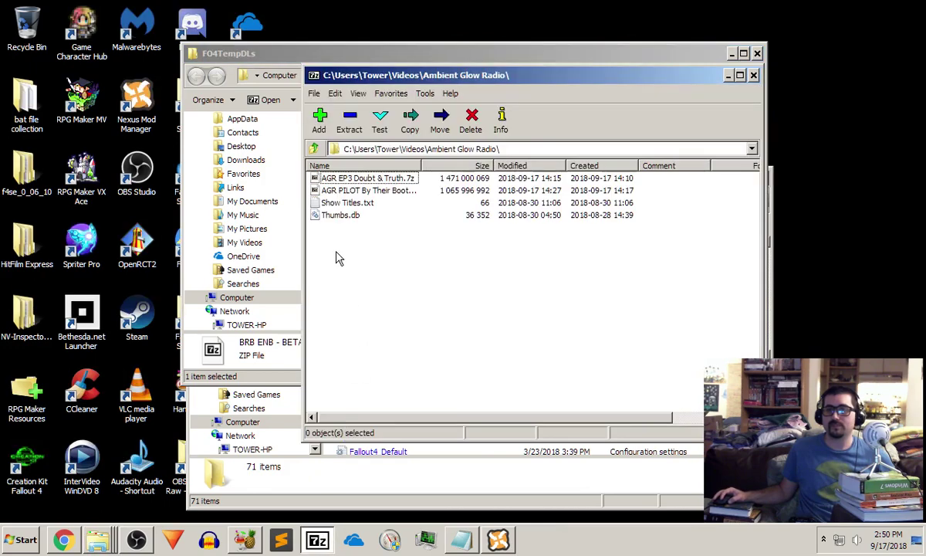
# Browse to the FO4TempDLs folder inside Downloads in the 7-Zip file manager.
pyautogui.click(313, 148)
pyautogui.click(313, 148)
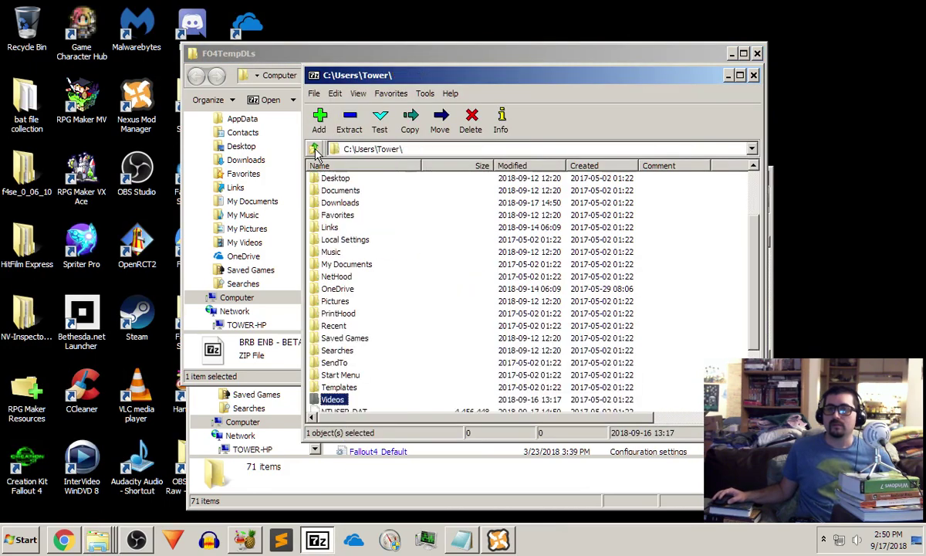
pyautogui.doubleClick(339, 202)
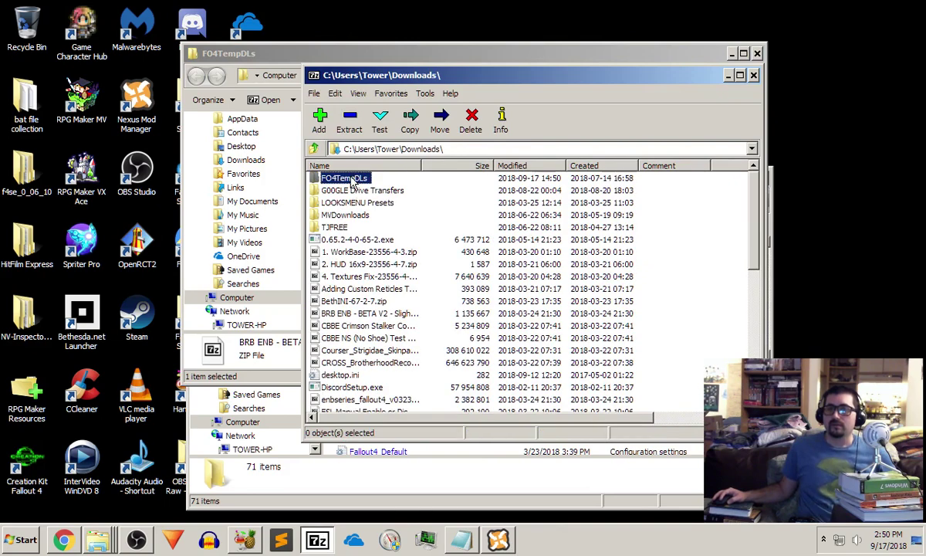
pyautogui.doubleClick(352, 180)
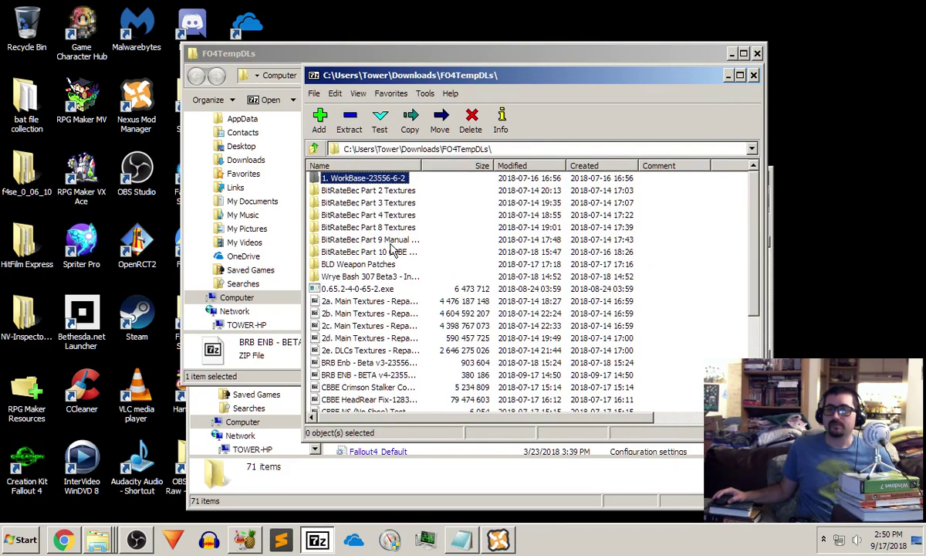
pyautogui.scroll(-4, 393, 249)
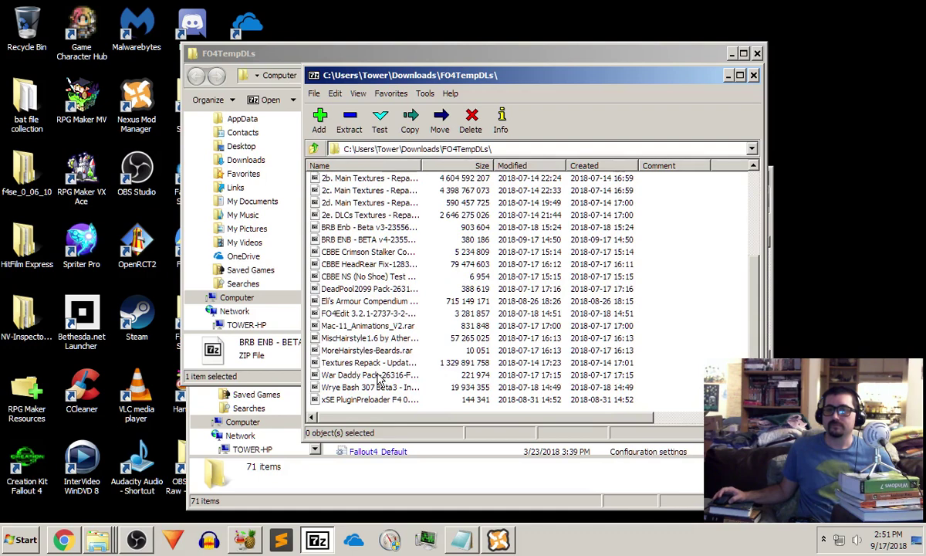
# Extract the BRB ENB - BETA v4 zip to E:\Program Files (x86)\Steam\steamapps\common\Fallout 4 and close 7-Zip.
pyautogui.click(369, 239)
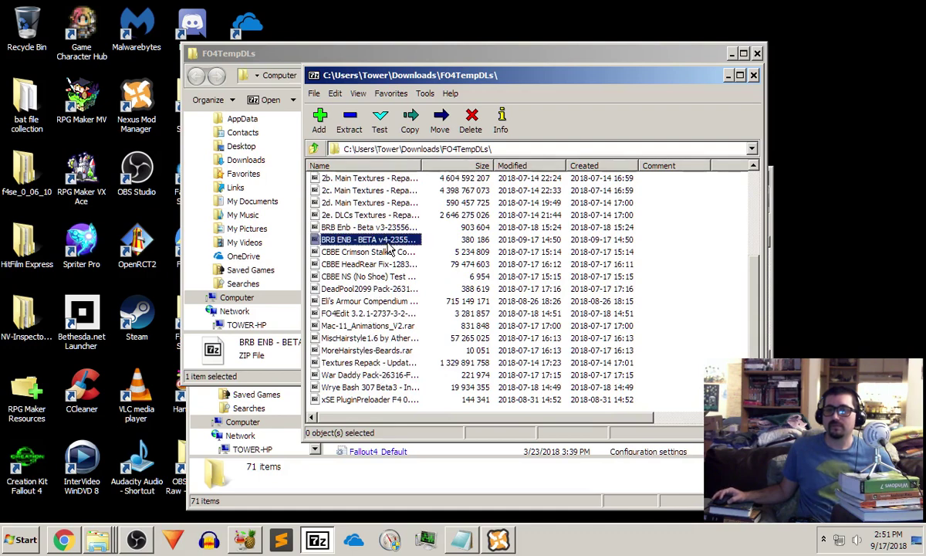
pyautogui.click(349, 122)
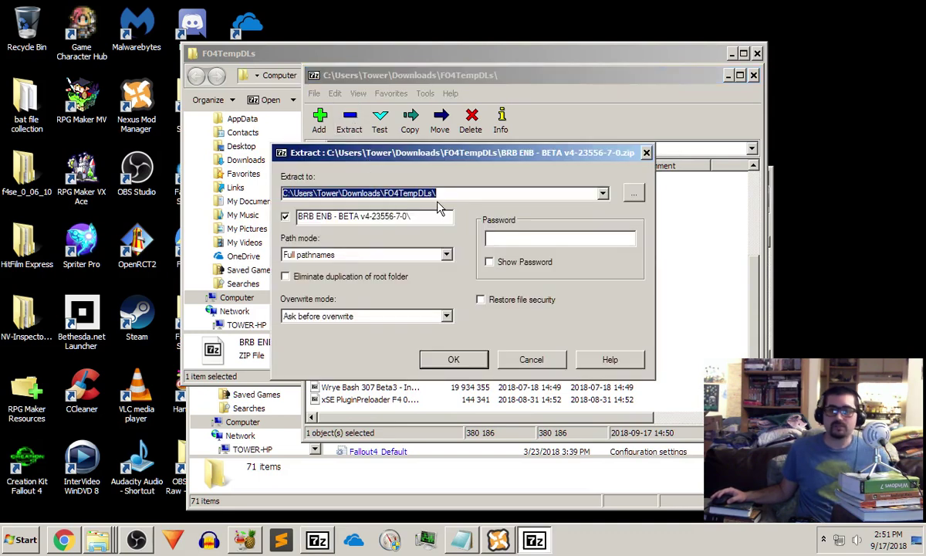
pyautogui.press('BackSpace')
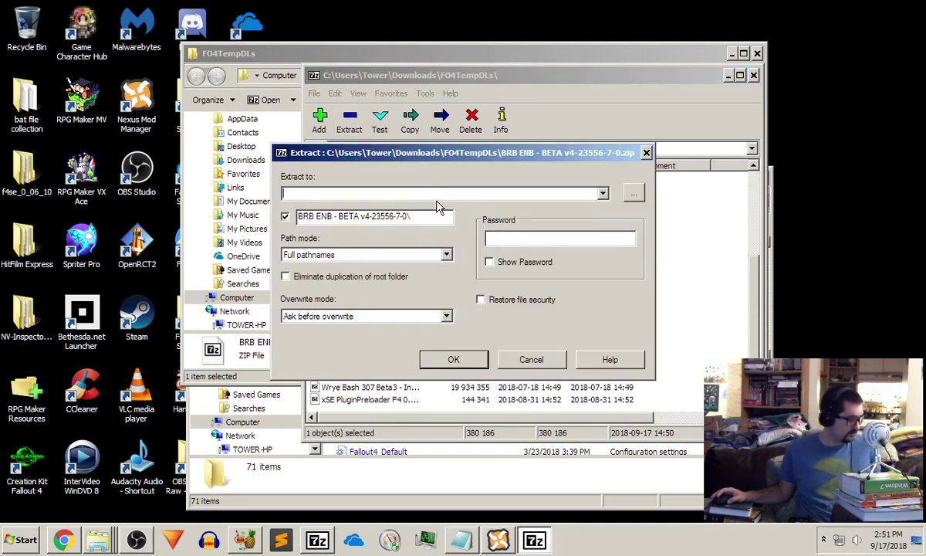
pyautogui.hotkey('ctrl', 'v')
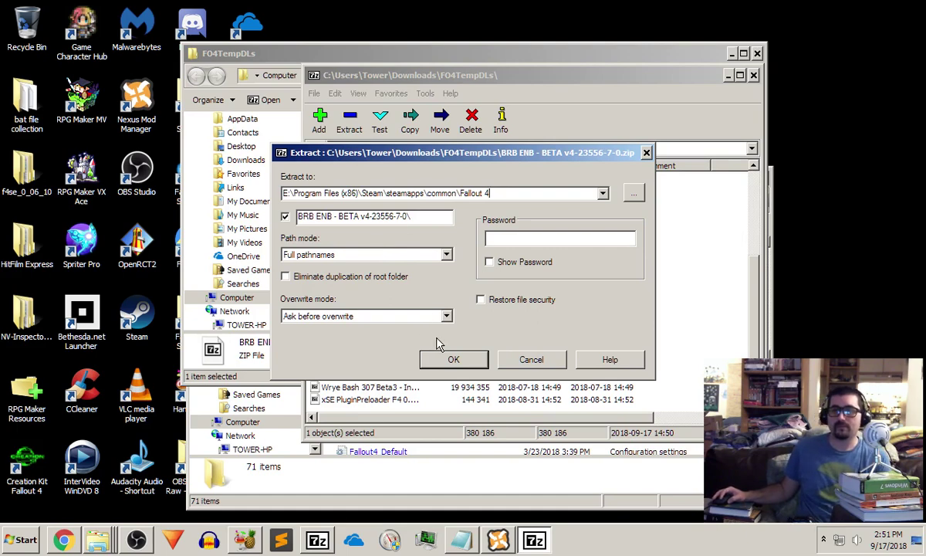
pyautogui.click(454, 360)
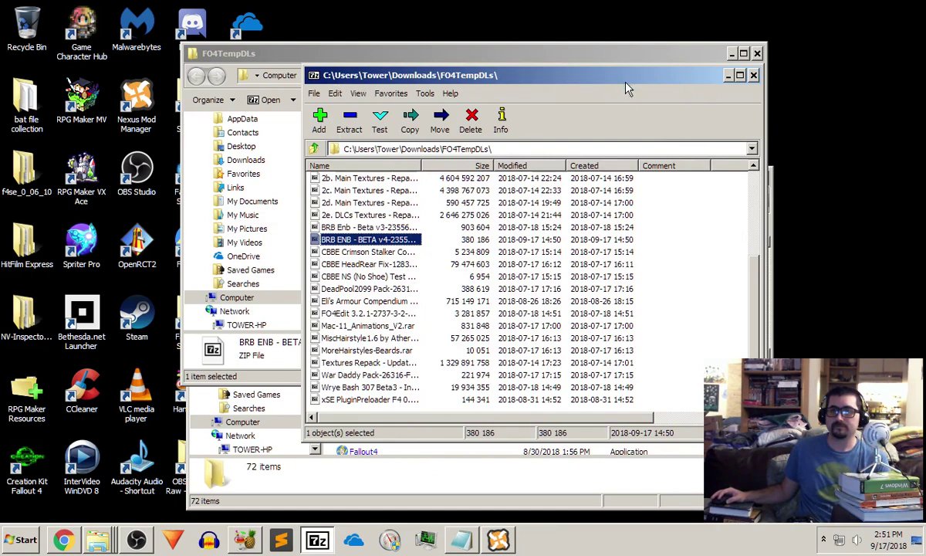
pyautogui.click(753, 76)
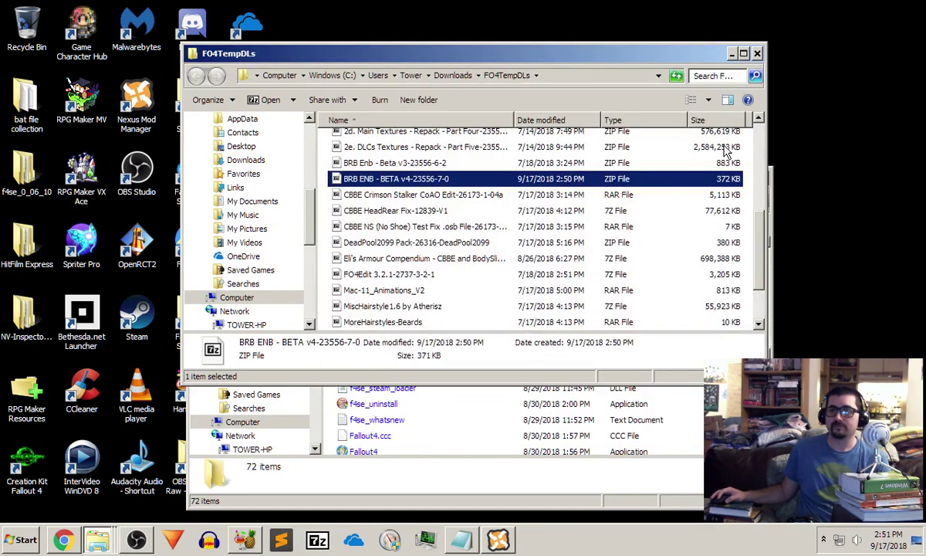
# Return to the Fallout 4 game folder and open the extracted BRB ENB - BETA v4-23556-7-0 folder.
pyautogui.click(732, 53)
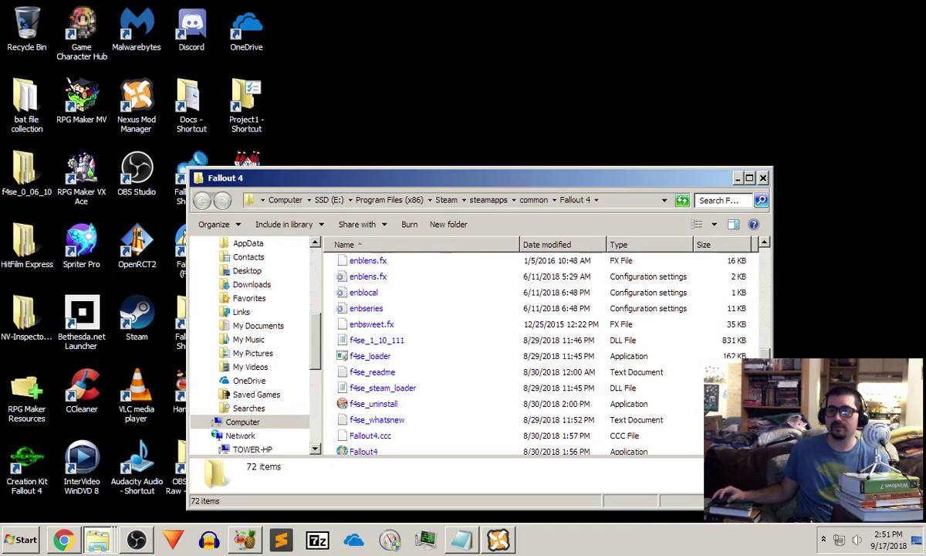
pyautogui.scroll(6, 578, 340)
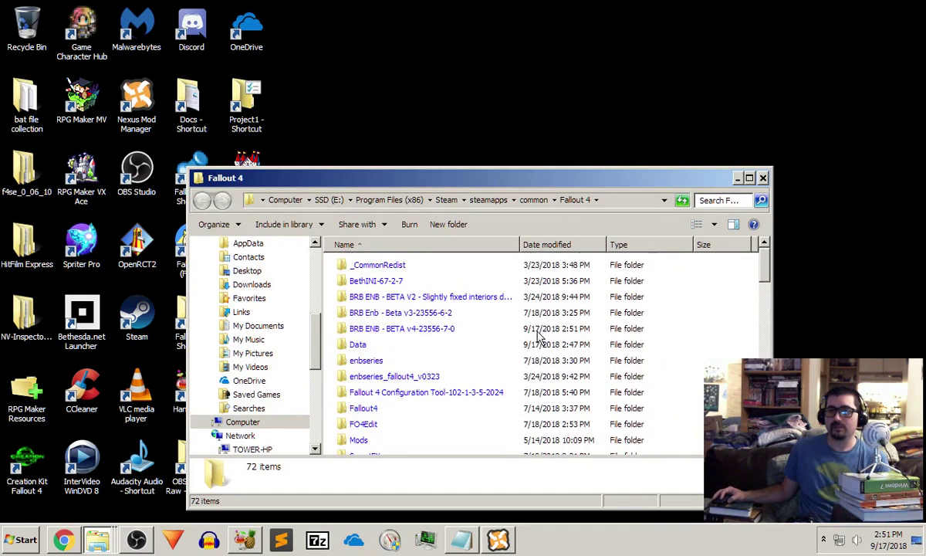
pyautogui.doubleClick(453, 335)
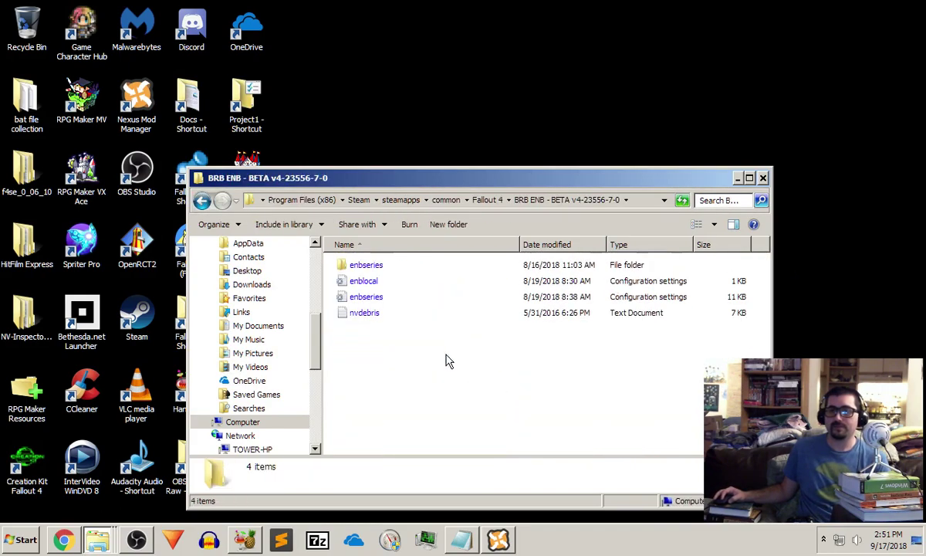
# Inspect the extracted v4 enbseries folder and its SweetFX and Docs subfolders, and return to the Fallout 4 game folder.
pyautogui.doubleClick(392, 268)
pyautogui.scroll(-1, 393, 274)
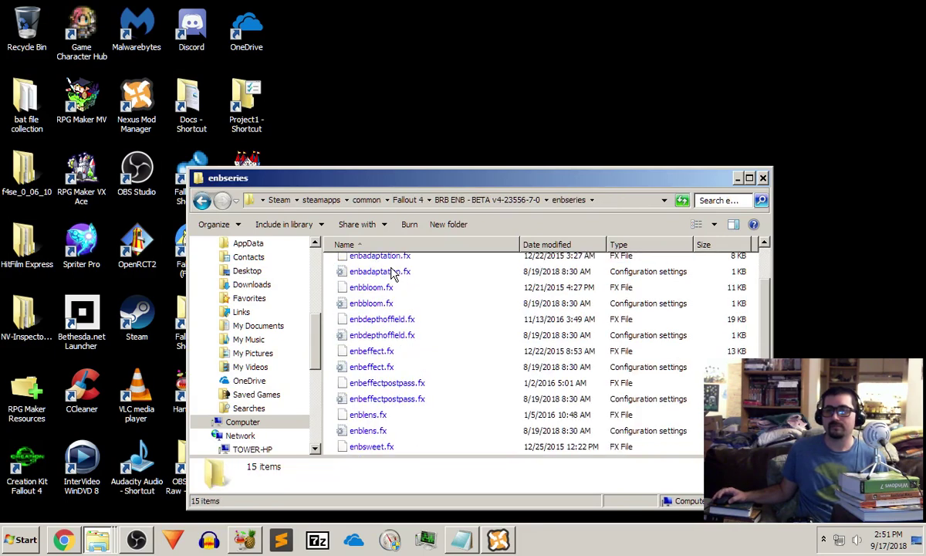
pyautogui.scroll(1, 392, 275)
pyautogui.click(201, 202)
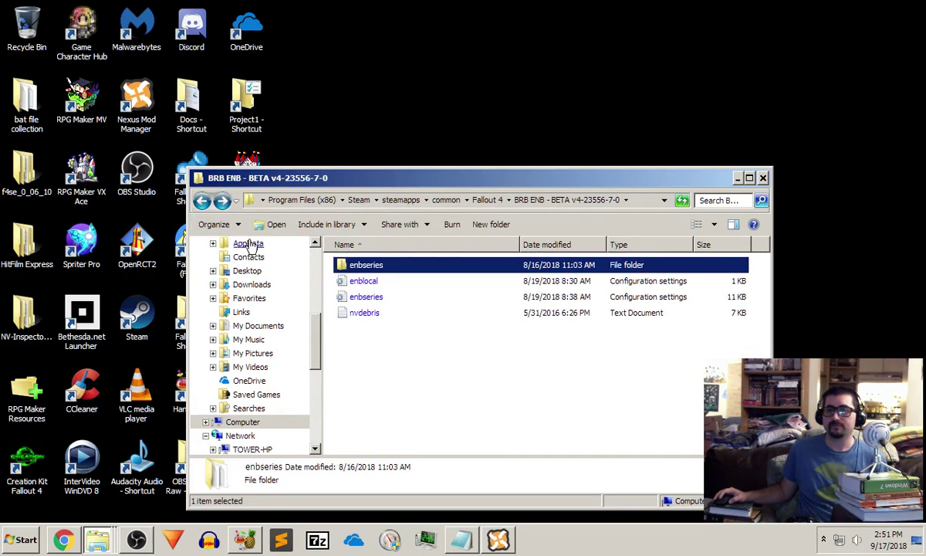
pyautogui.doubleClick(339, 264)
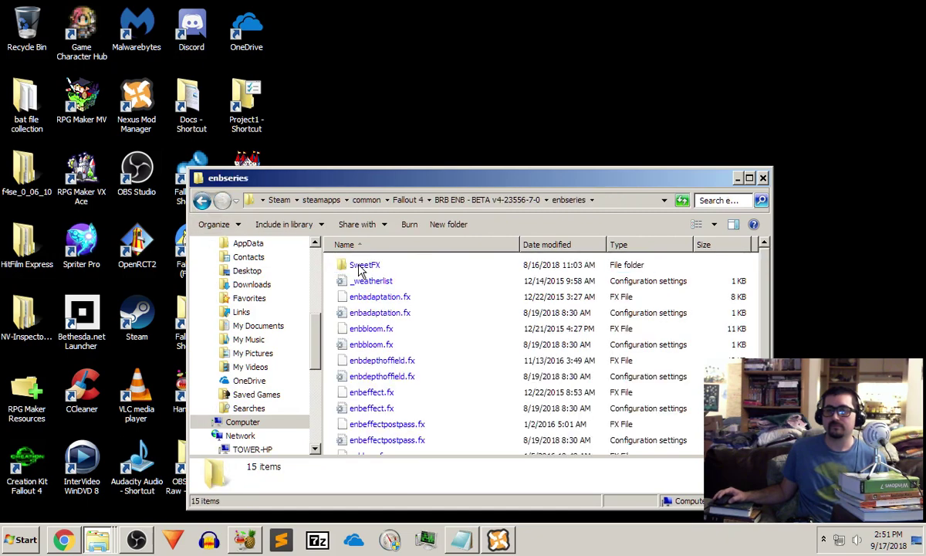
pyautogui.doubleClick(359, 267)
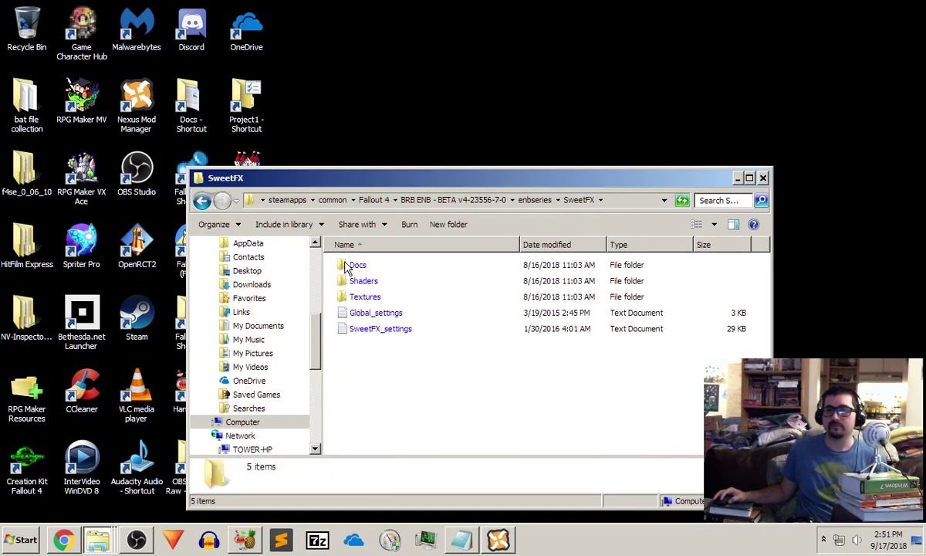
pyautogui.doubleClick(347, 267)
pyautogui.press('BackSpace')
pyautogui.press('BackSpace')
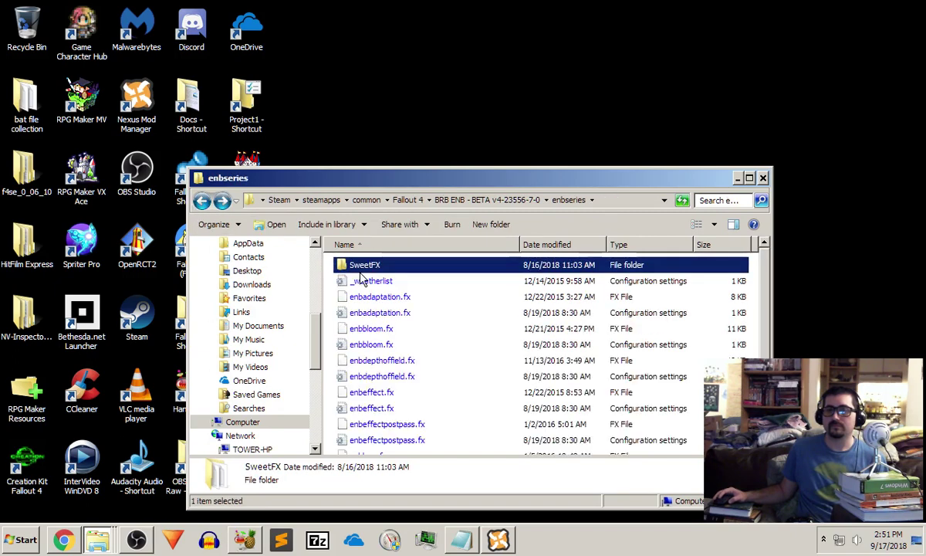
pyautogui.click(200, 201)
pyautogui.click(201, 201)
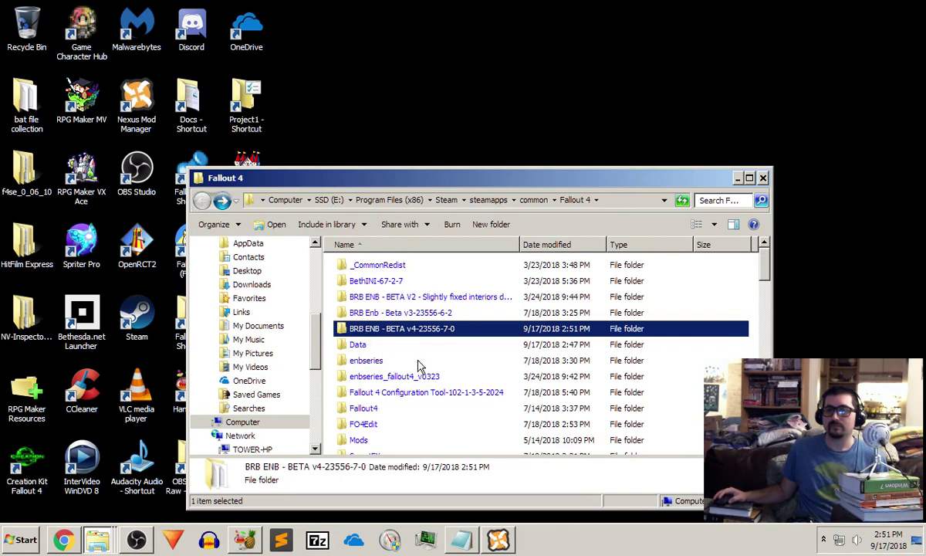
# Look through the existing ENB files and folders in the Fallout 4 game folder.
pyautogui.scroll(-7, 420, 364)
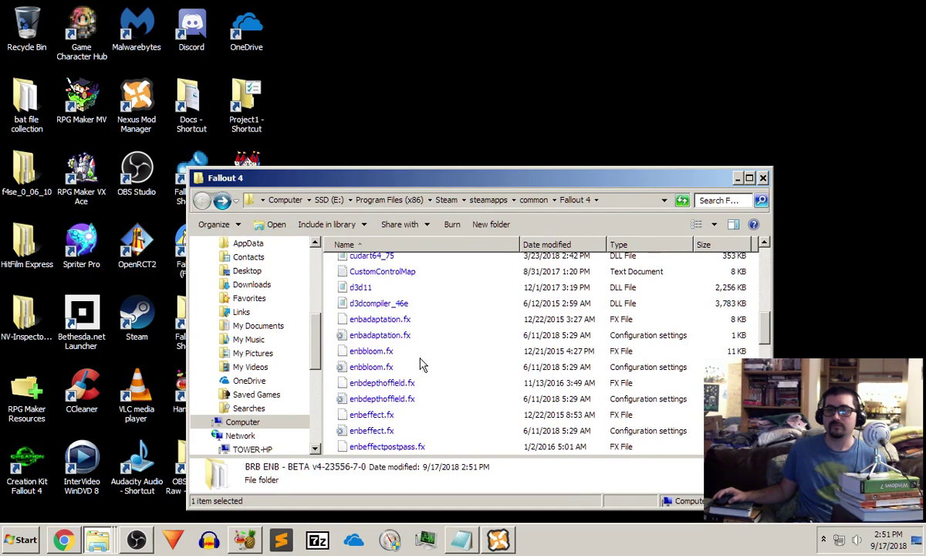
pyautogui.scroll(-10, 420, 364)
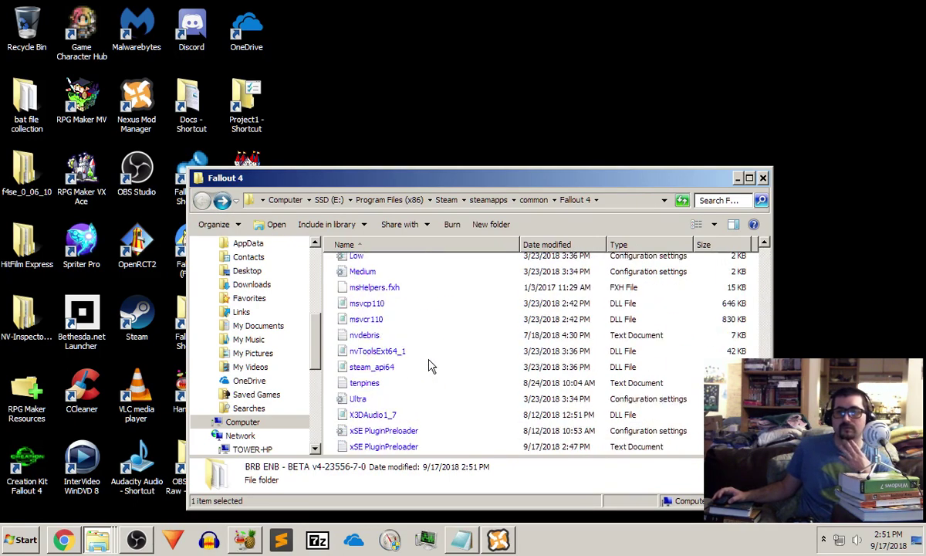
pyautogui.scroll(12, 430, 367)
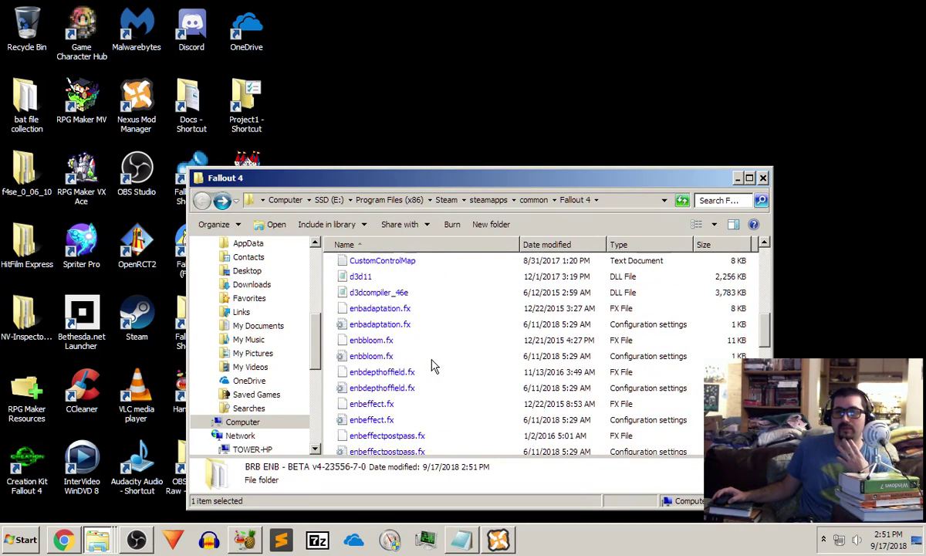
pyautogui.scroll(7, 431, 367)
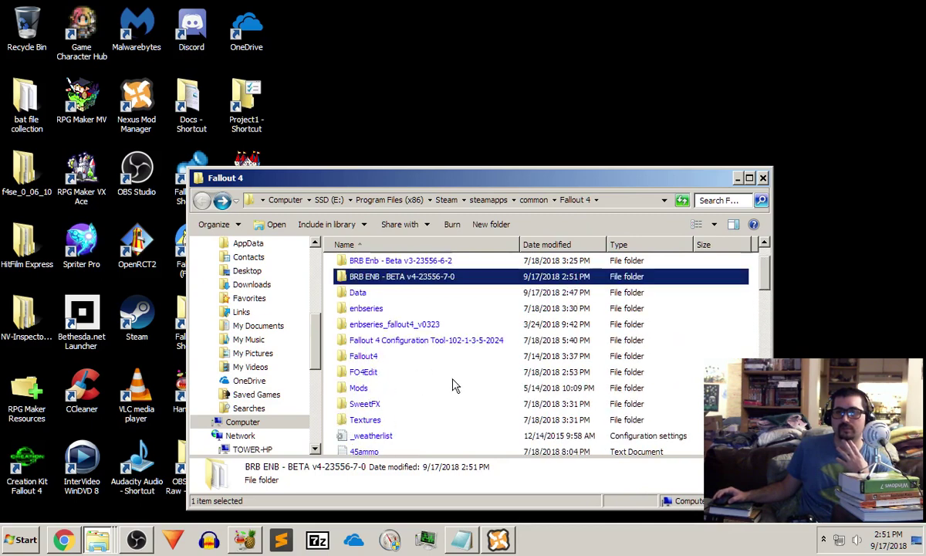
pyautogui.scroll(1, 456, 386)
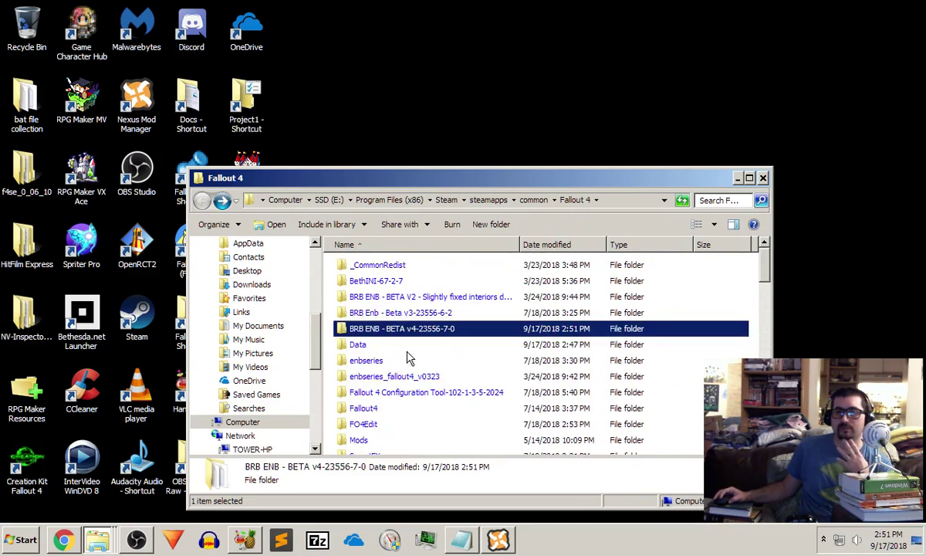
# Recheck the enbseries contents inside the BRB ENB - BETA v4-23556-7-0 folder and go back to the Fallout 4 folder.
pyautogui.doubleClick(431, 332)
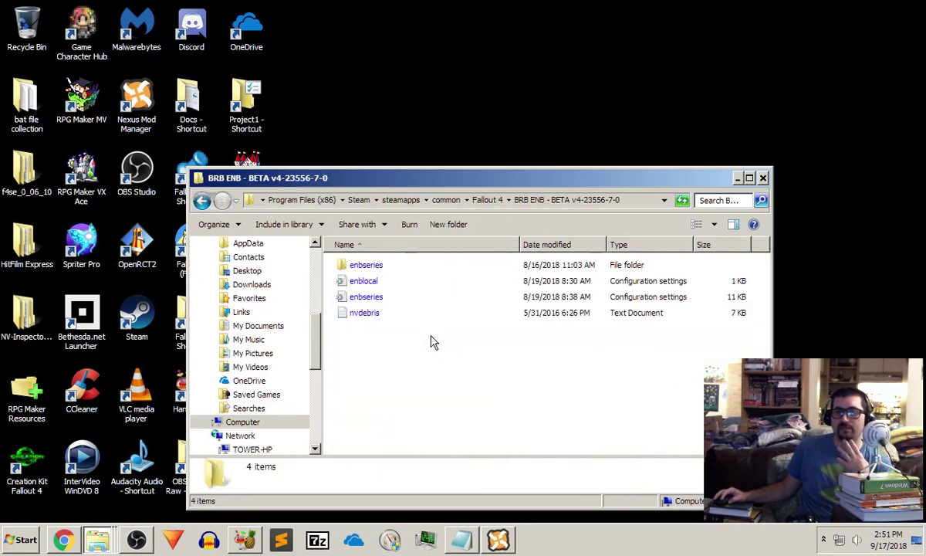
pyautogui.doubleClick(364, 266)
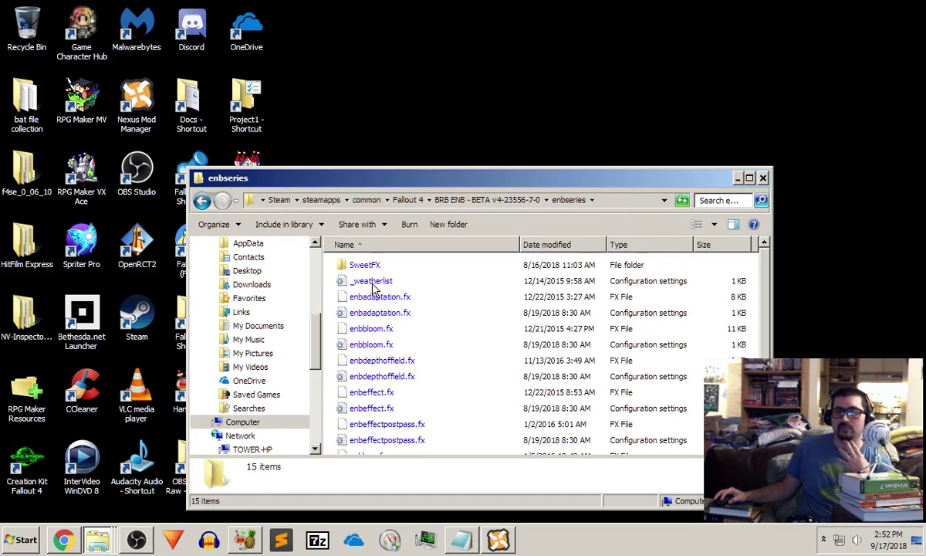
pyautogui.doubleClick(355, 265)
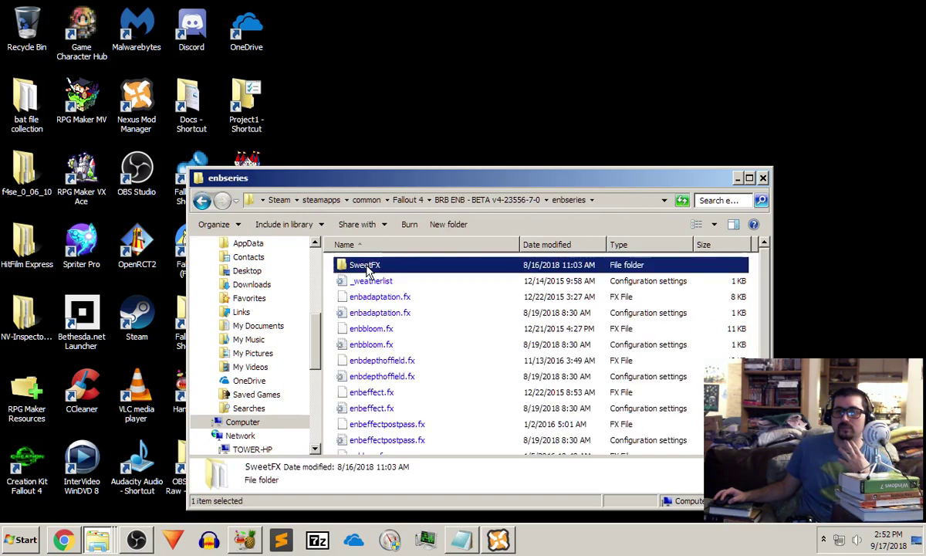
pyautogui.click(202, 201)
pyautogui.click(202, 201)
pyautogui.click(200, 201)
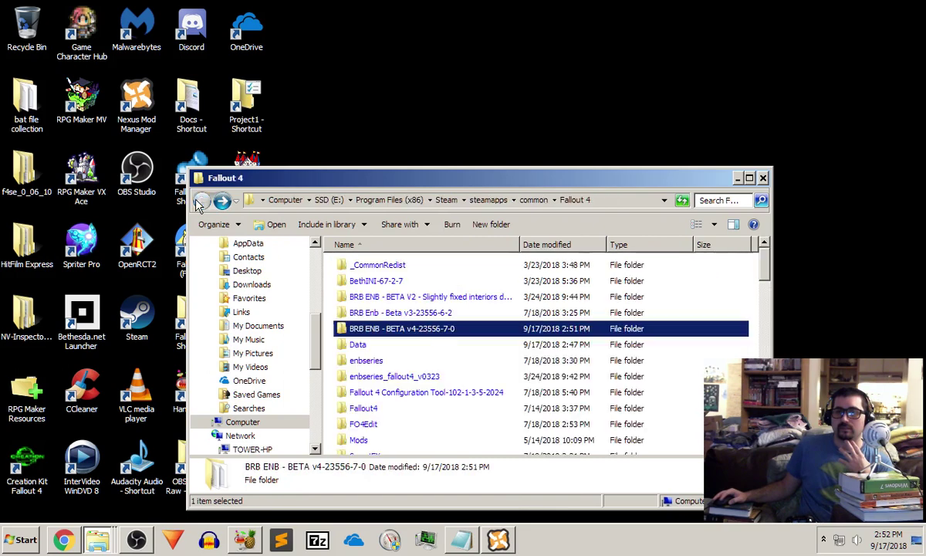
# Check the contents of the existing SweetFX folder in the Fallout 4 game folder for comparison.
pyautogui.scroll(-2, 446, 305)
pyautogui.doubleClick(369, 368)
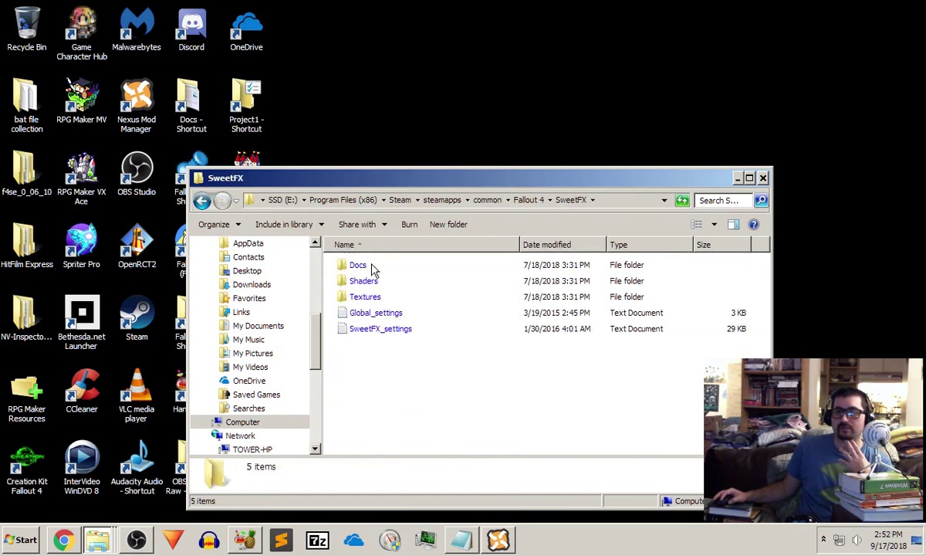
pyautogui.doubleClick(358, 266)
pyautogui.click(204, 201)
pyautogui.click(205, 201)
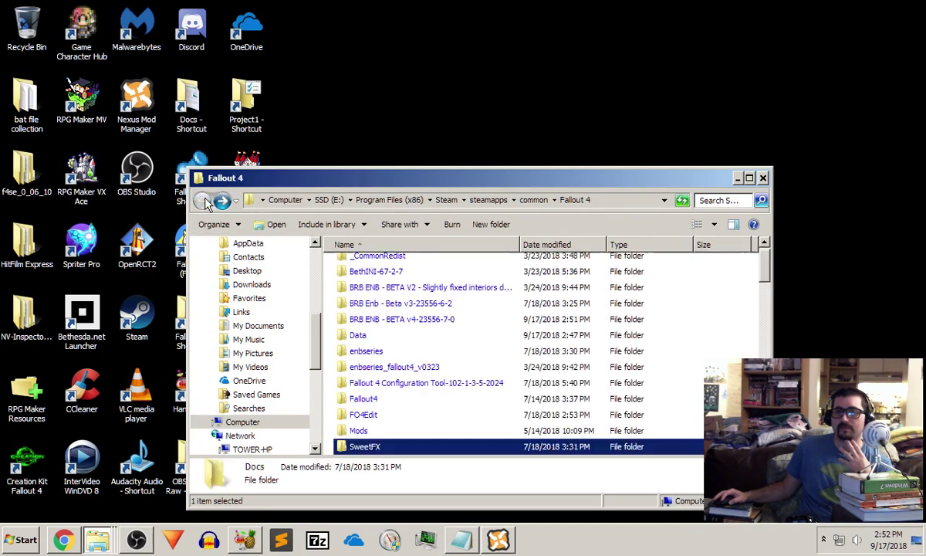
# Cut the SweetFX folder from enbseries inside the BRB ENB - BETA v4-23556-7-0 folder.
pyautogui.doubleClick(394, 319)
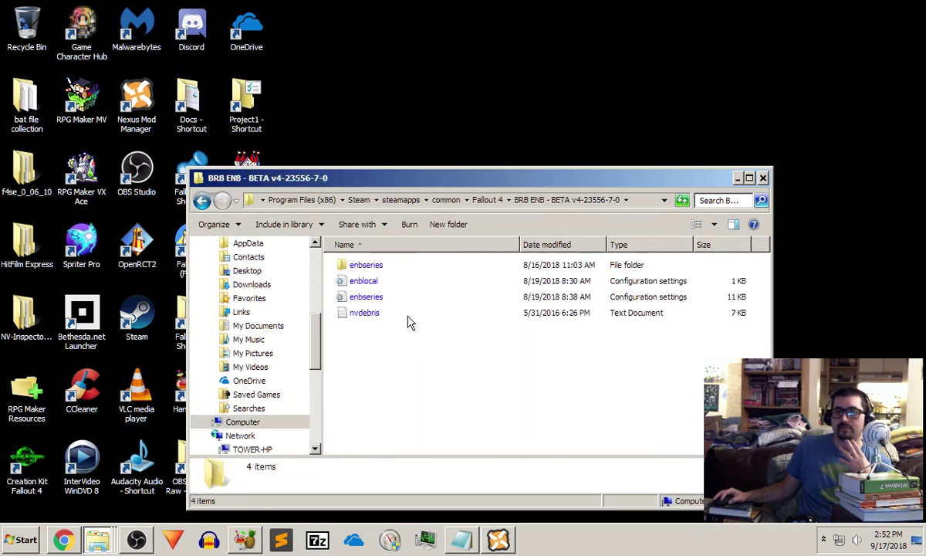
pyautogui.doubleClick(367, 266)
pyautogui.click(378, 270)
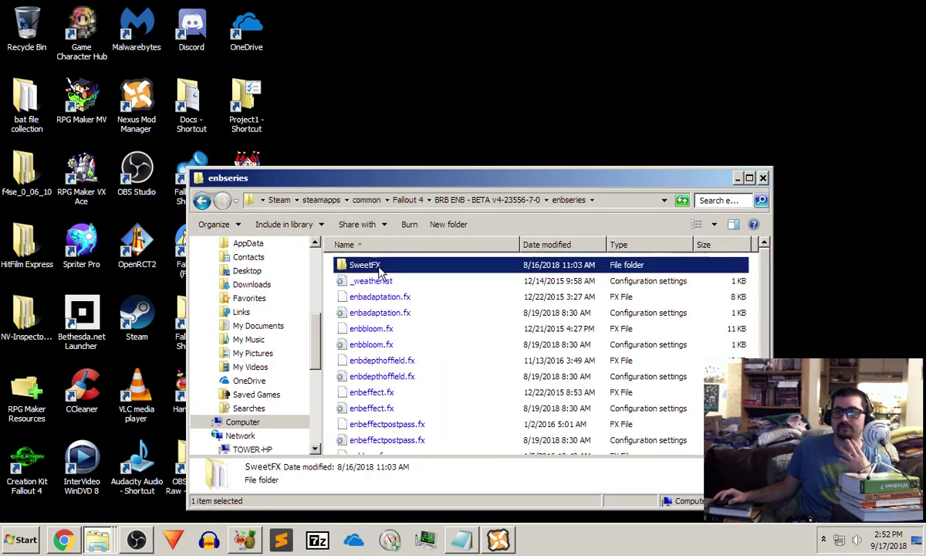
pyautogui.rightClick(378, 270)
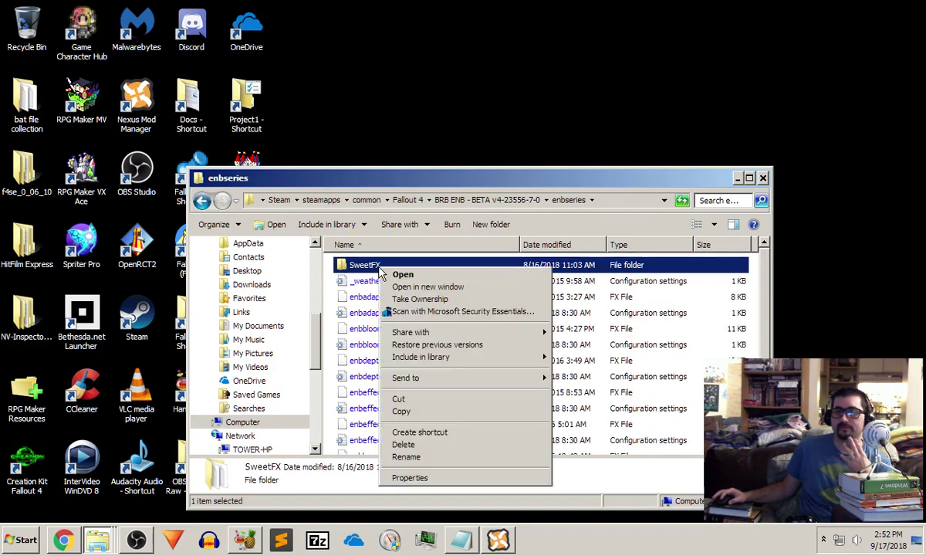
pyautogui.moveTo(415, 377)
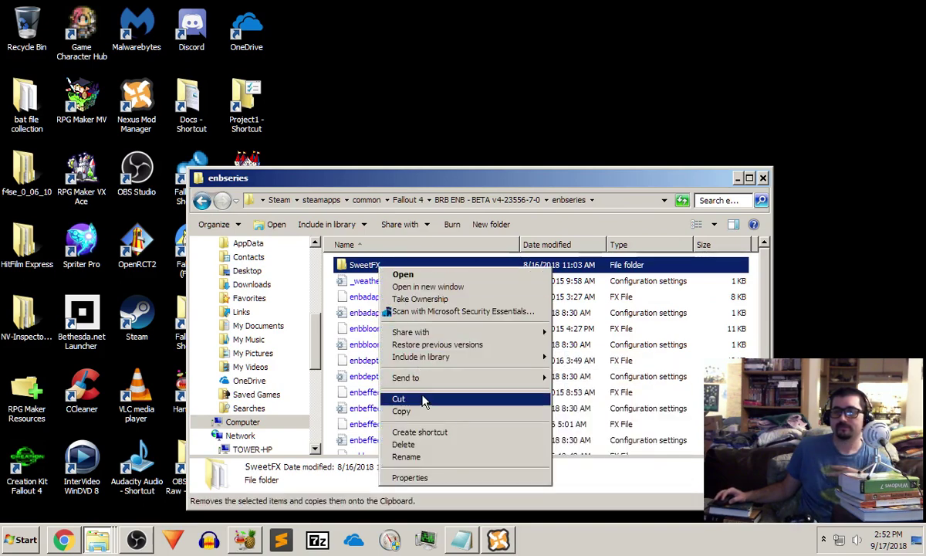
pyautogui.click(399, 398)
# Try to paste the SweetFX folder into the Fallout 4 game folder, declining to merge it with the existing one.
pyautogui.click(202, 201)
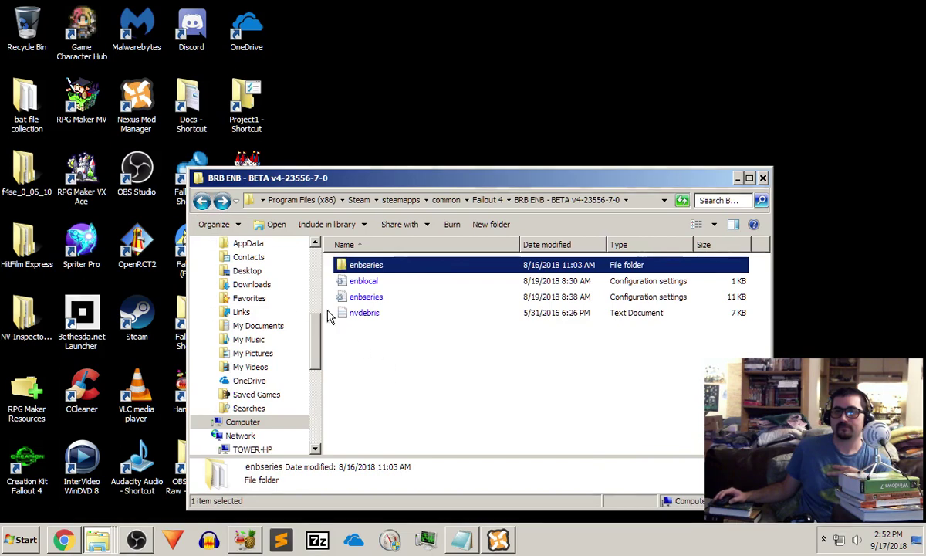
pyautogui.click(200, 202)
pyautogui.scroll(-3, 463, 432)
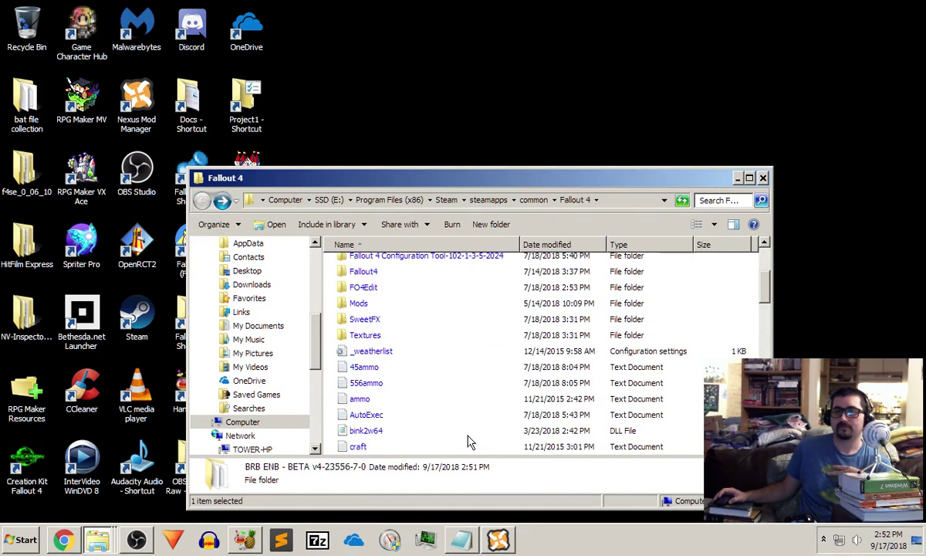
pyautogui.rightClick(467, 432)
pyautogui.click(502, 355)
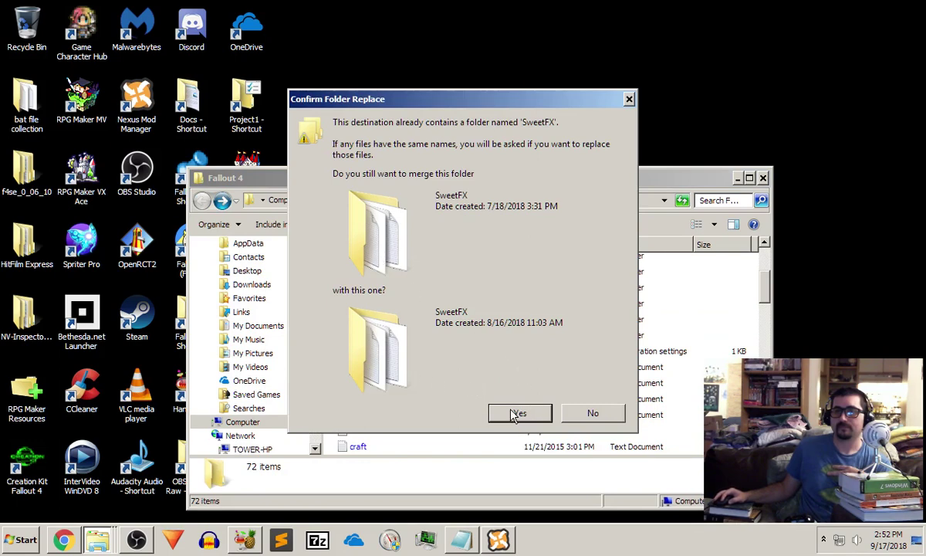
pyautogui.click(611, 417)
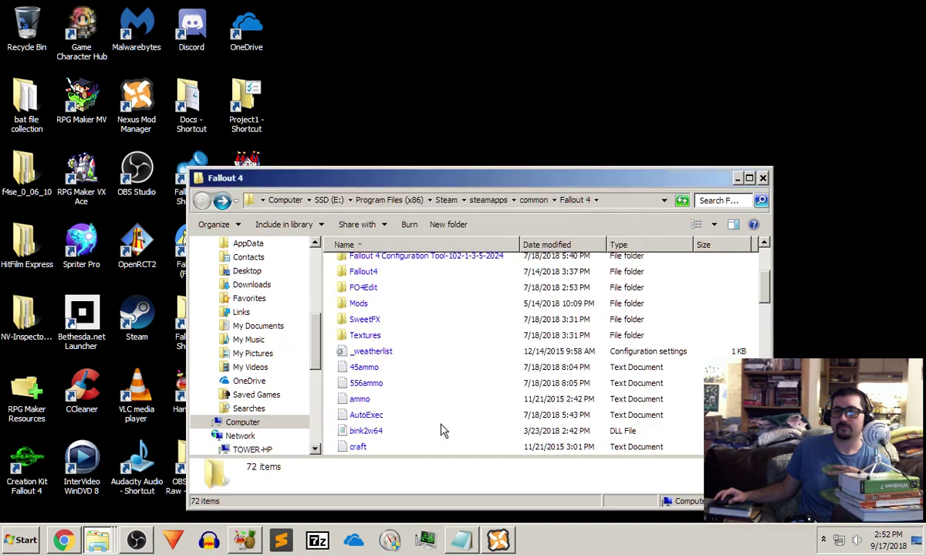
# Open the Docs folder under enbseries\SweetFX in the BRB ENB - BETA v4-23556-7-0 folder.
pyautogui.rightClick(427, 400)
pyautogui.click(430, 437)
pyautogui.scroll(1, 430, 436)
pyautogui.scroll(2, 428, 402)
pyautogui.doubleClick(424, 332)
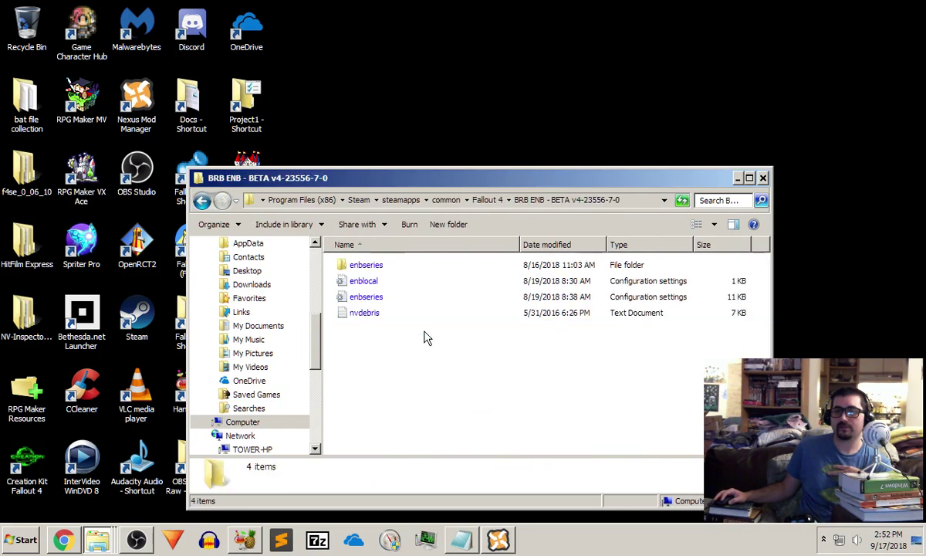
pyautogui.doubleClick(367, 265)
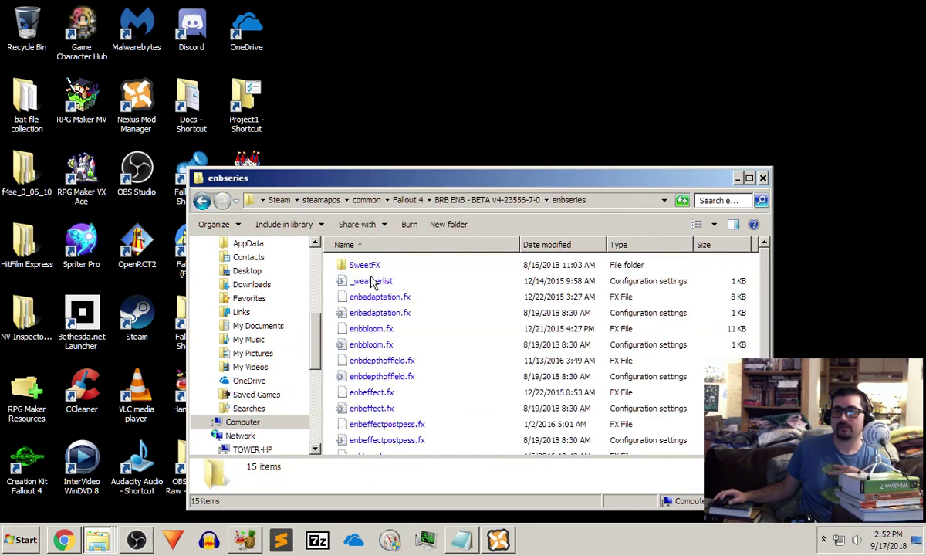
pyautogui.rightClick(446, 289)
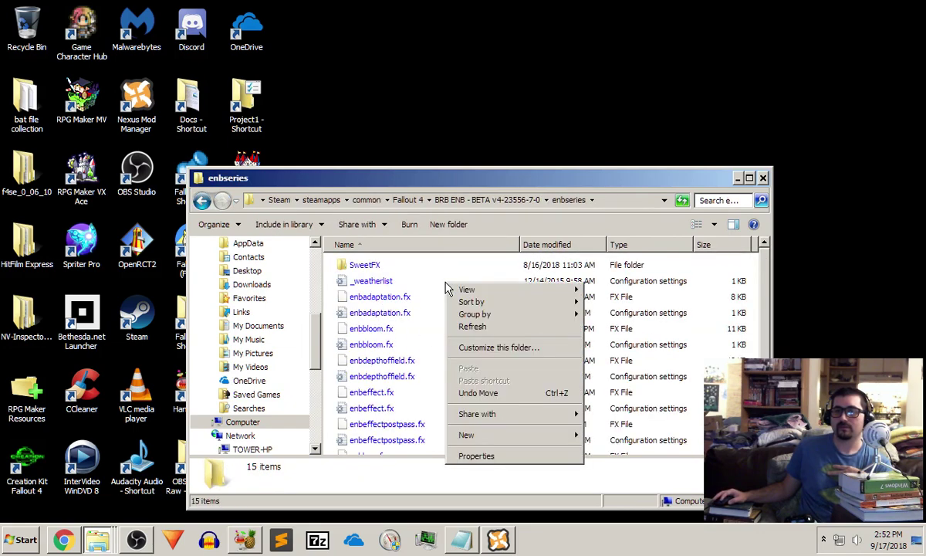
pyautogui.click(390, 266)
pyautogui.doubleClick(390, 266)
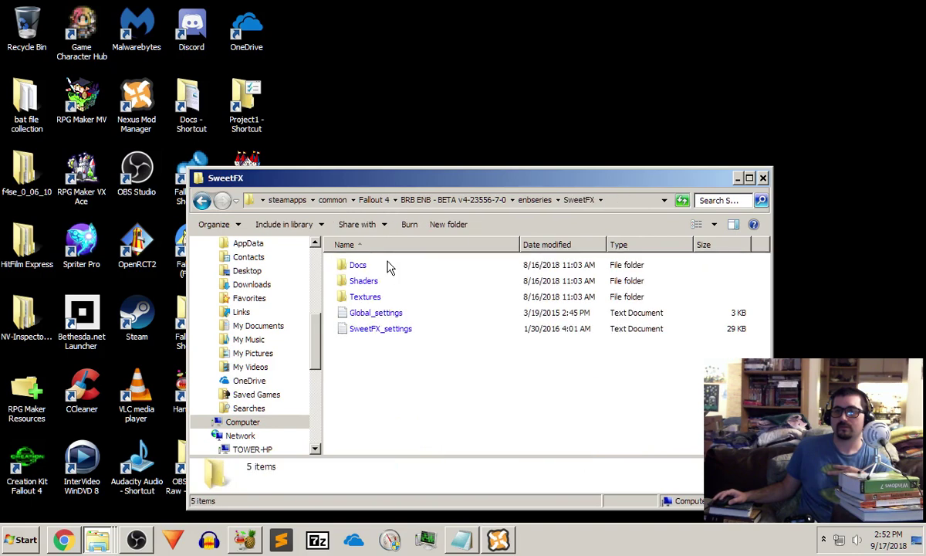
pyautogui.doubleClick(360, 266)
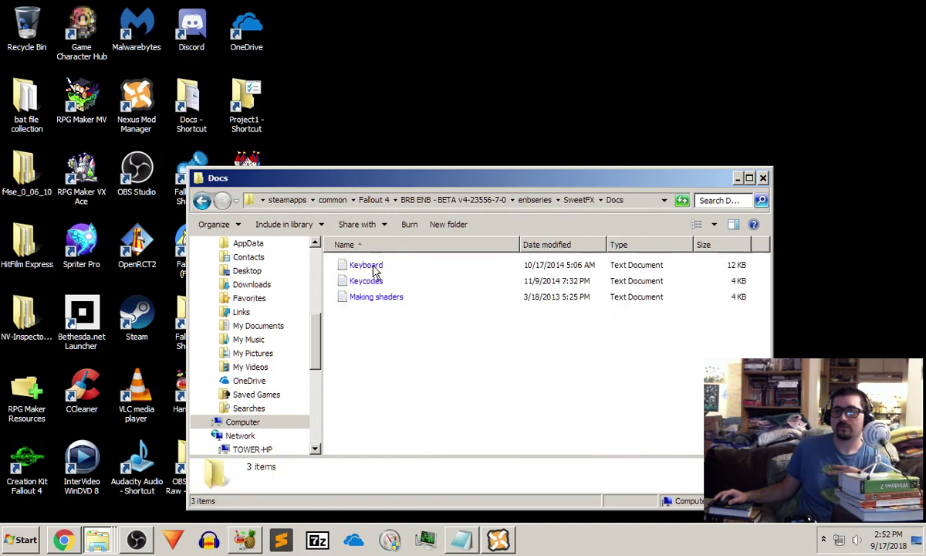
# Copy the Keyboard, Keycodes and Making shaders text files from the BRB ENB v4 SweetFX Docs folder.
pyautogui.click(374, 270)
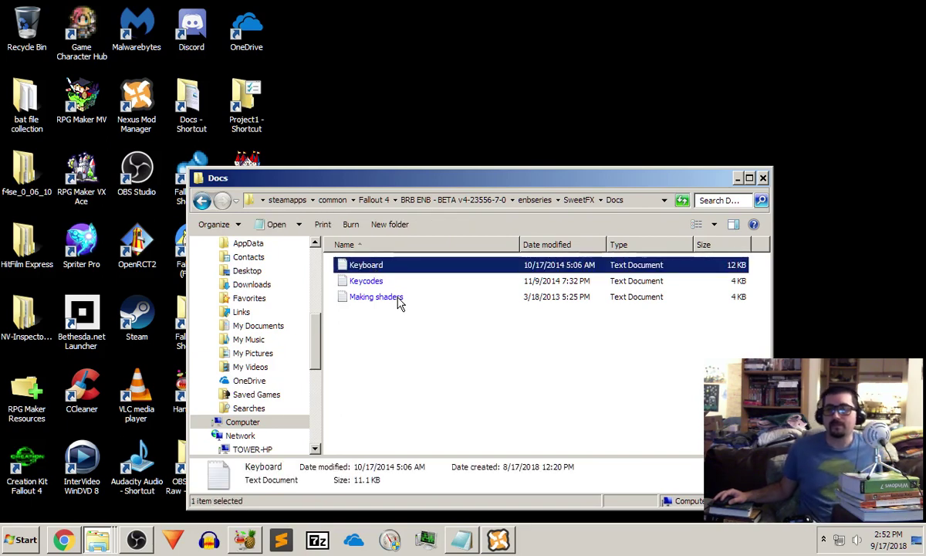
pyautogui.keyDown('shift'); pyautogui.click(398, 301); pyautogui.keyUp('shift')
pyautogui.rightClick(399, 302)
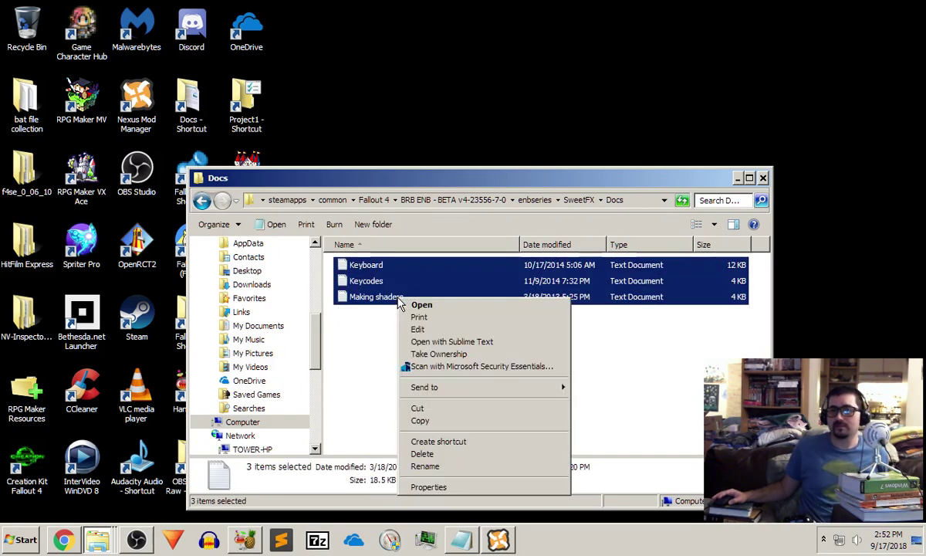
pyautogui.click(423, 420)
# Go back to the Fallout 4 game folder and open the Docs folder inside its own SweetFX folder.
pyautogui.click(198, 201)
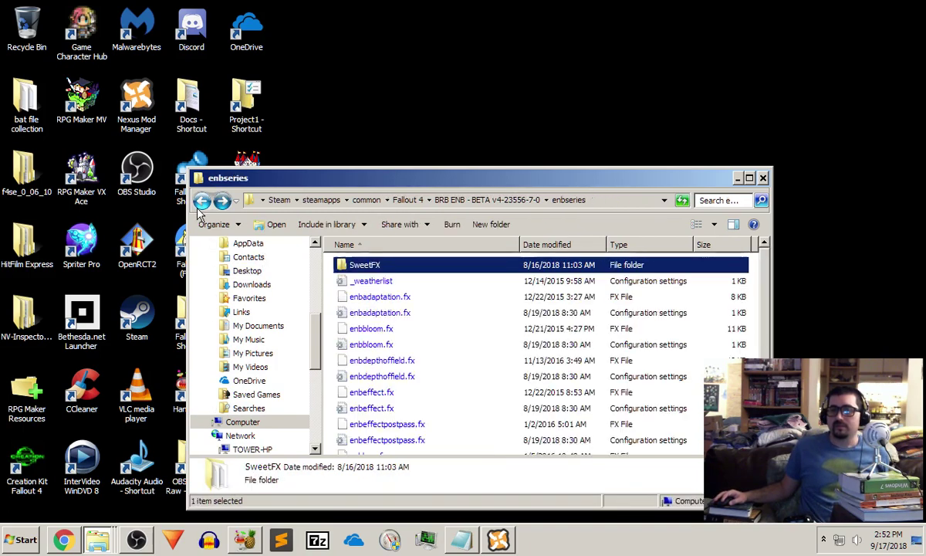
pyautogui.scroll(-1, 340, 282)
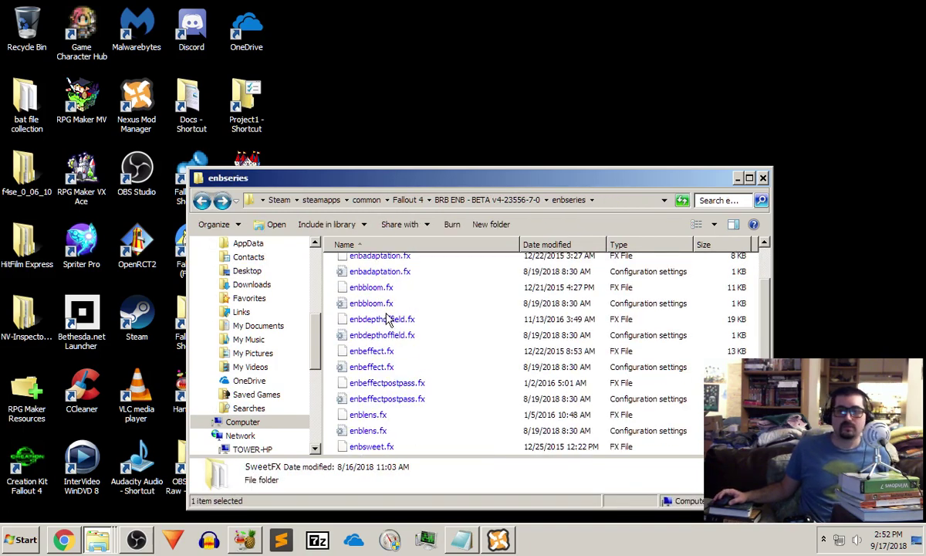
pyautogui.scroll(1, 378, 297)
pyautogui.click(202, 201)
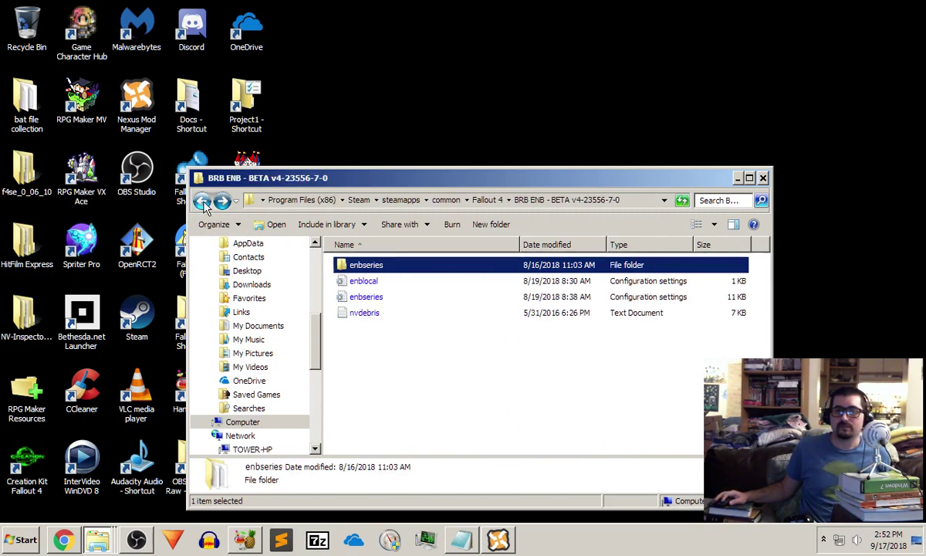
pyautogui.click(202, 200)
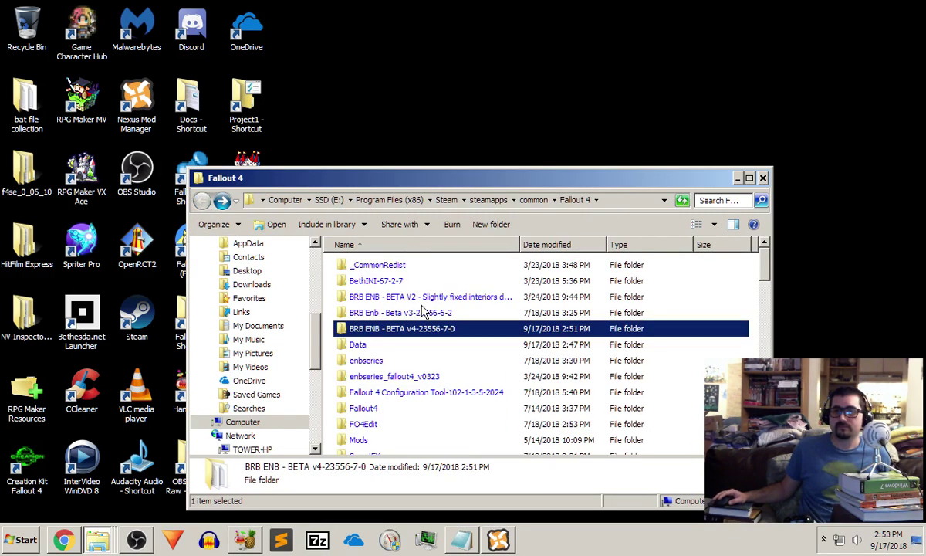
pyautogui.scroll(-3, 422, 310)
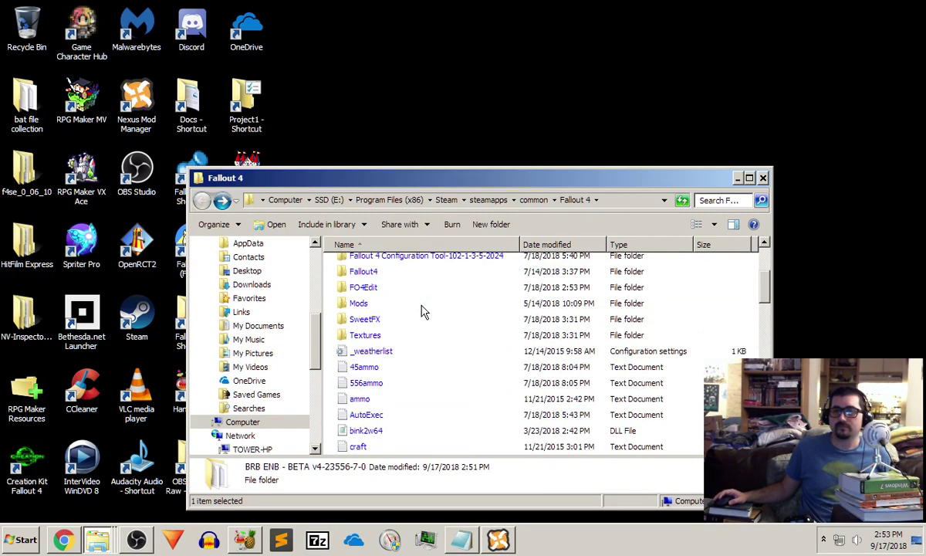
pyautogui.scroll(-4, 422, 310)
pyautogui.scroll(5, 422, 310)
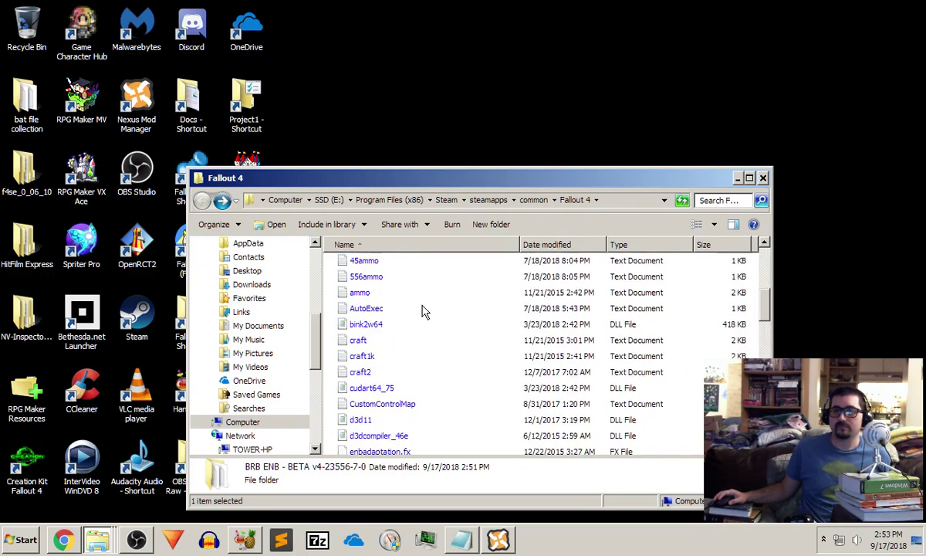
pyautogui.scroll(-1, 422, 310)
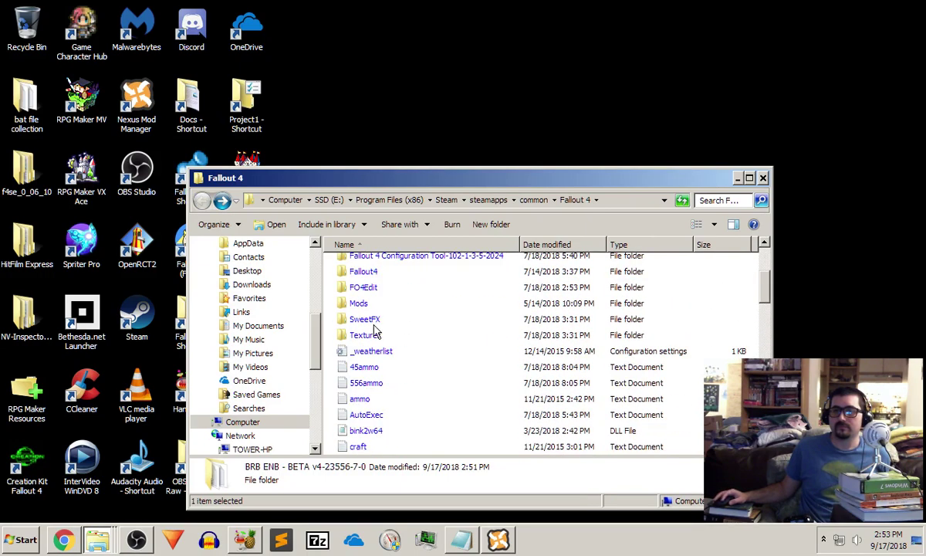
pyautogui.doubleClick(374, 324)
pyautogui.doubleClick(363, 269)
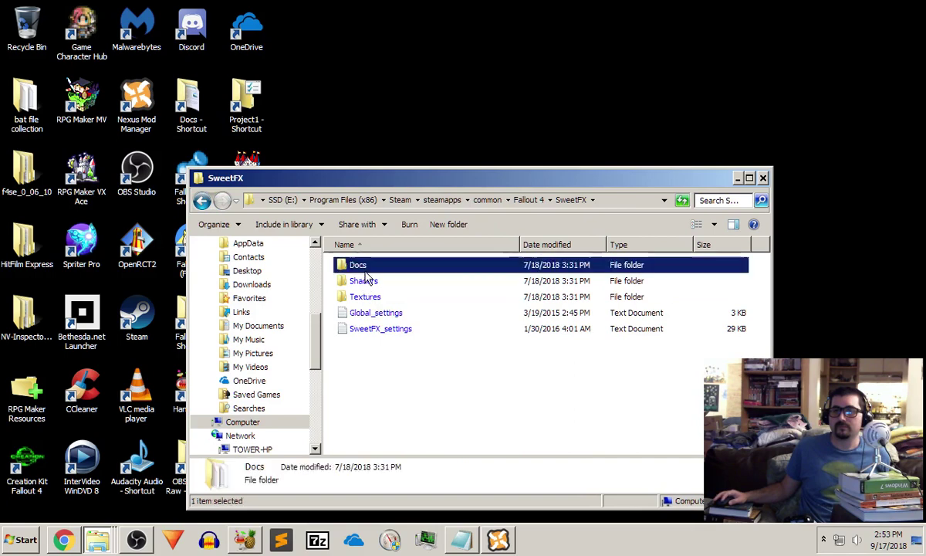
# Paste the copied text files into the game's SweetFX\Docs folder, replacing the existing files of the same names.
pyautogui.rightClick(387, 324)
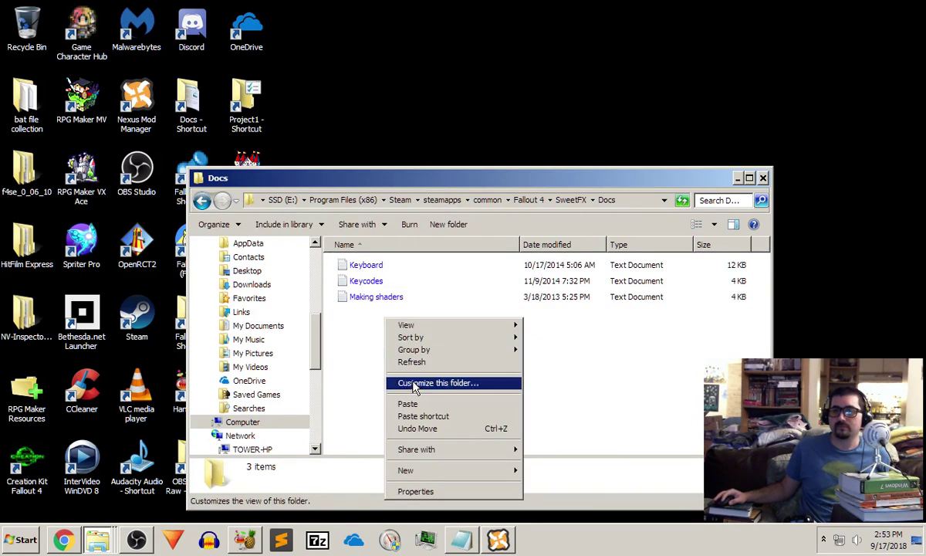
pyautogui.click(409, 403)
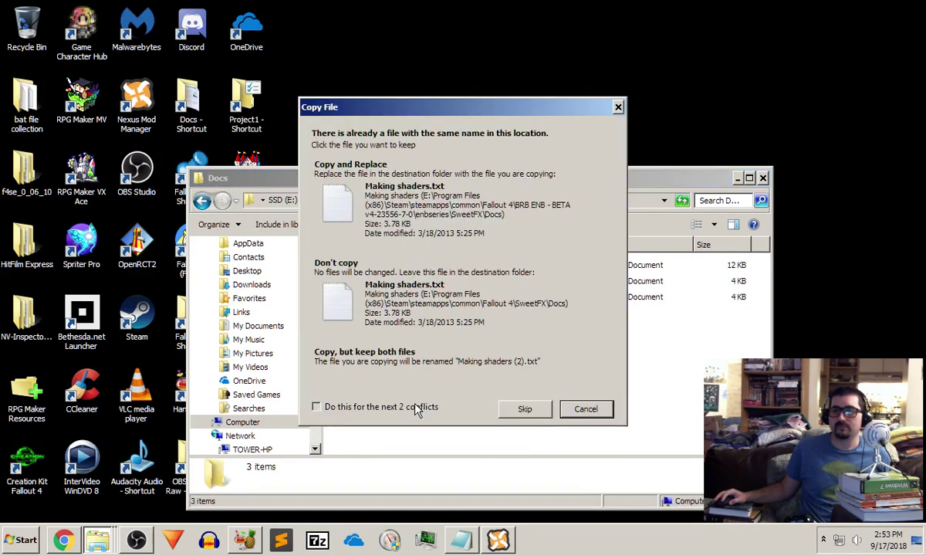
pyautogui.click(401, 207)
pyautogui.click(457, 388)
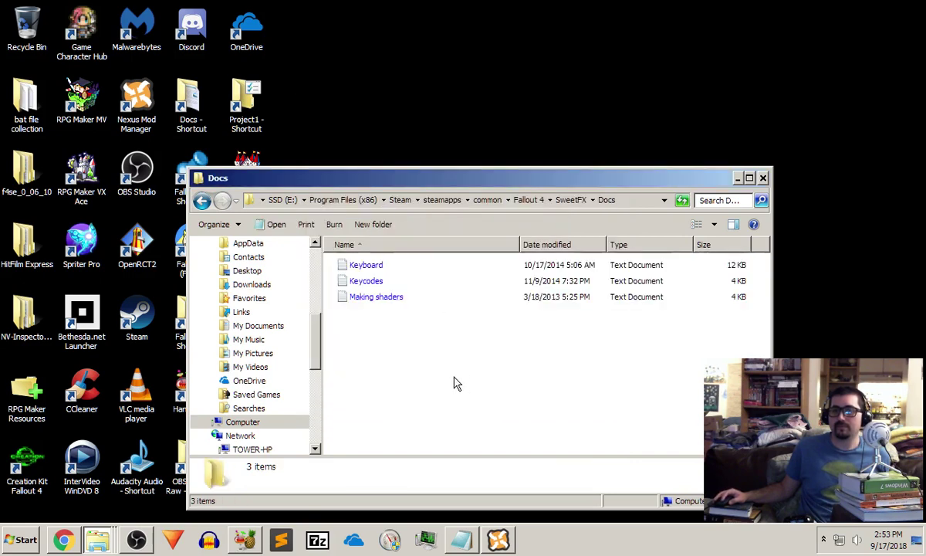
# Open the Shaders folder under enbseries\SweetFX in the BRB ENB - BETA v4-23556-7-0 folder.
pyautogui.click(202, 201)
pyautogui.click(203, 202)
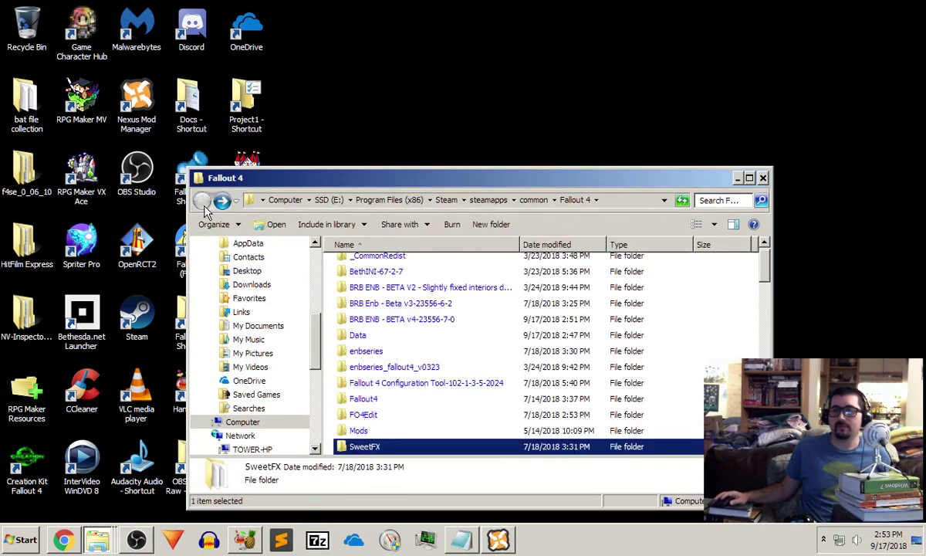
pyautogui.doubleClick(407, 319)
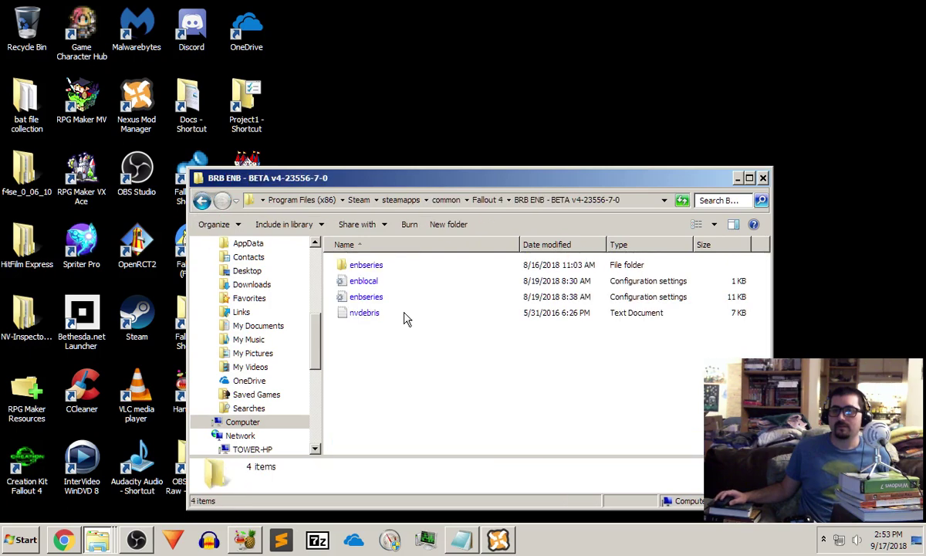
pyautogui.doubleClick(370, 267)
pyautogui.doubleClick(368, 265)
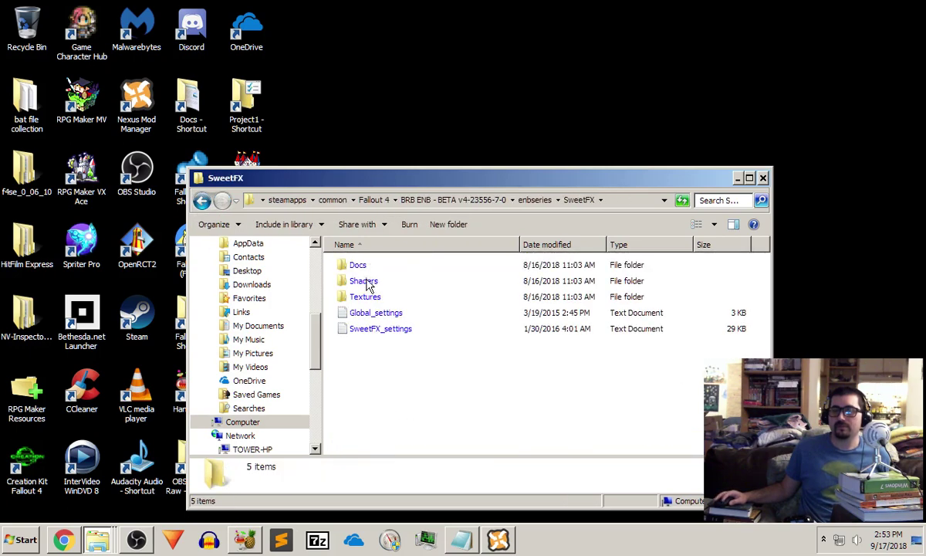
pyautogui.doubleClick(368, 284)
# Copy all the shader files from AdvancedCRT.h through Vignette.h in the BRB ENB v4 Shaders folder.
pyautogui.click(371, 269)
pyautogui.scroll(-4, 405, 378)
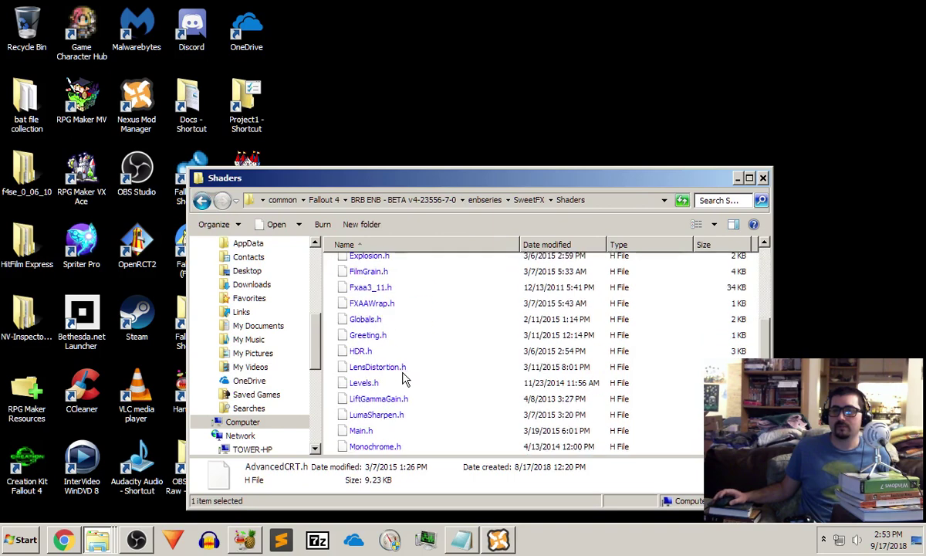
pyautogui.scroll(-4, 409, 386)
pyautogui.keyDown('shift'); pyautogui.click(387, 446); pyautogui.keyUp('shift')
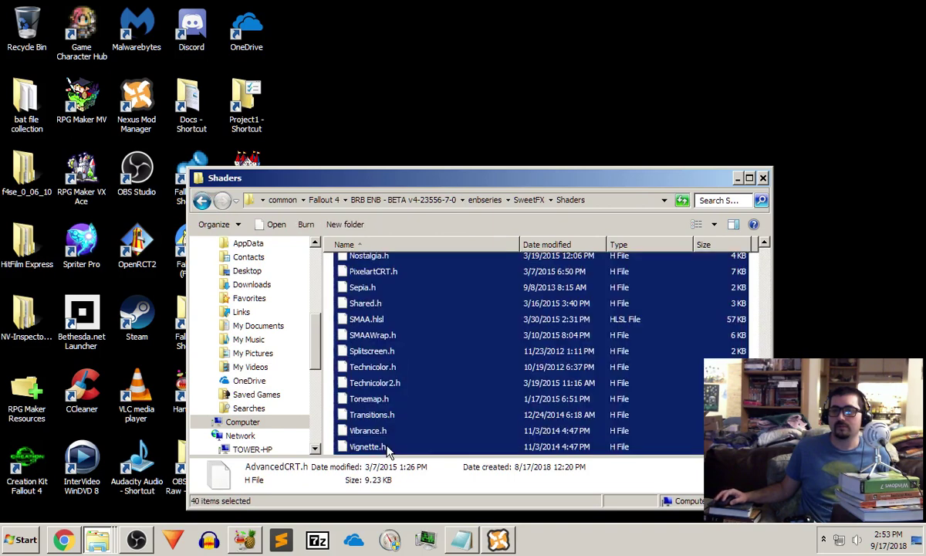
pyautogui.rightClick(384, 374)
pyautogui.click(400, 422)
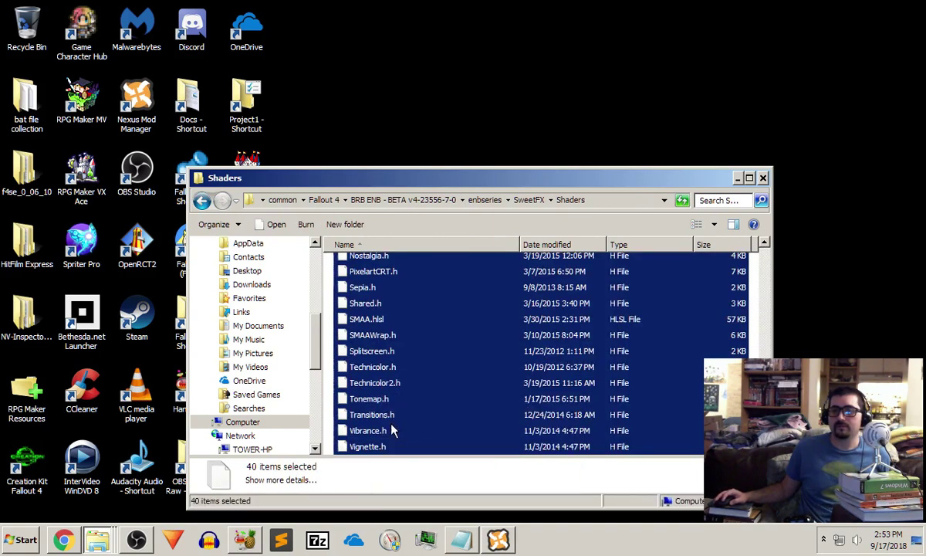
# Return to the Fallout 4 game folder and open the Shaders folder inside its SweetFX folder.
pyautogui.click(203, 201)
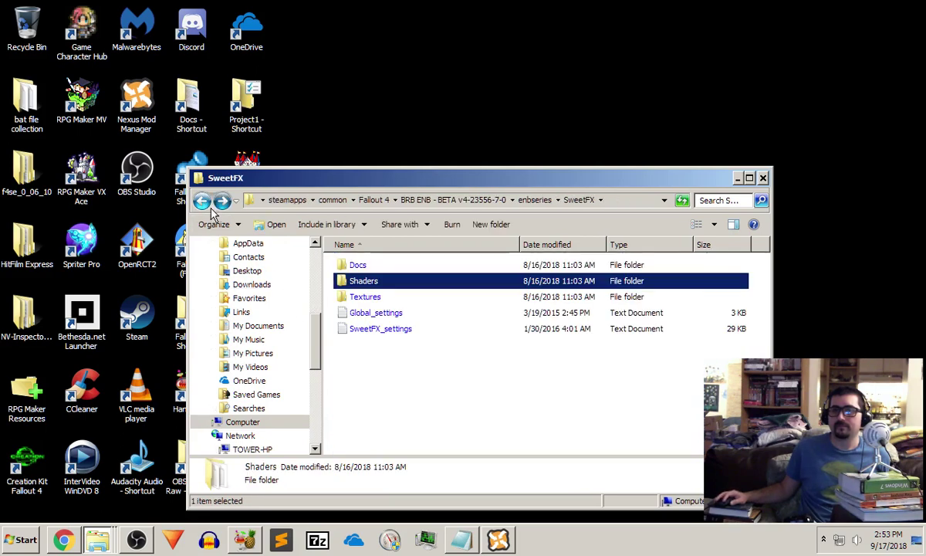
pyautogui.press('BackSpace')
pyautogui.scroll(-1, 330, 315)
pyautogui.scroll(1, 330, 315)
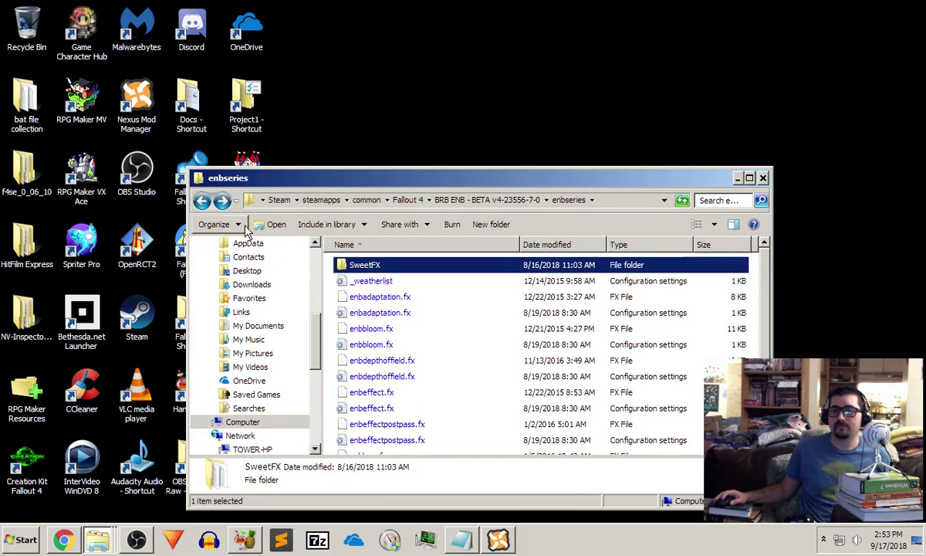
pyautogui.click(202, 201)
pyautogui.click(202, 200)
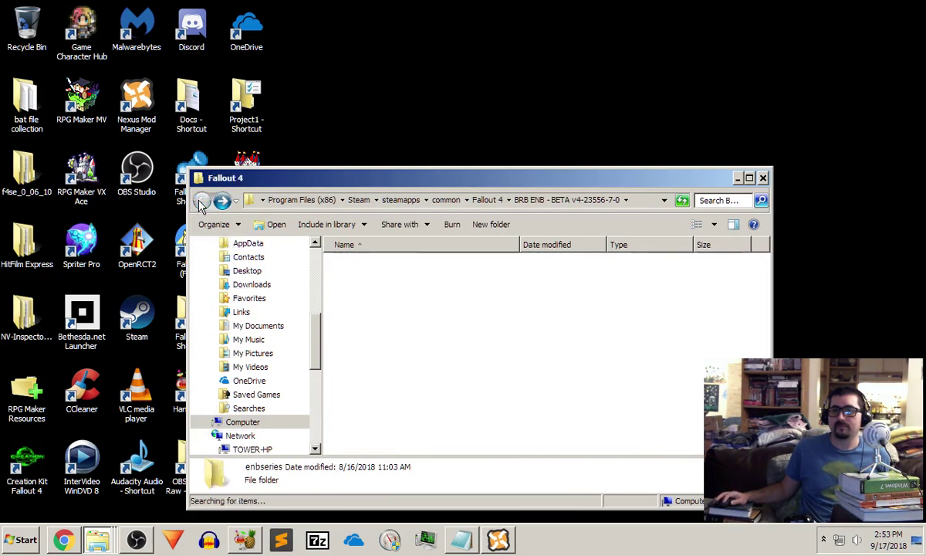
pyautogui.scroll(-2, 399, 378)
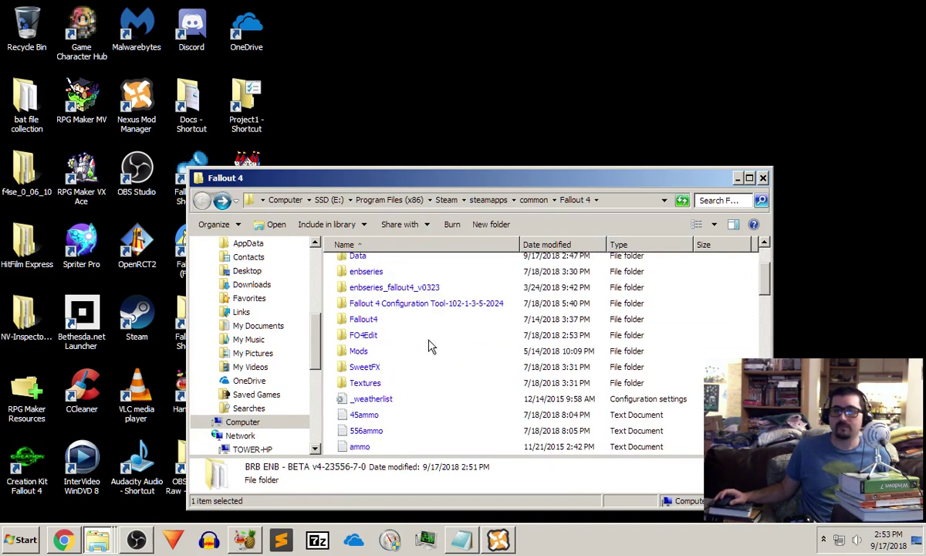
pyautogui.doubleClick(363, 367)
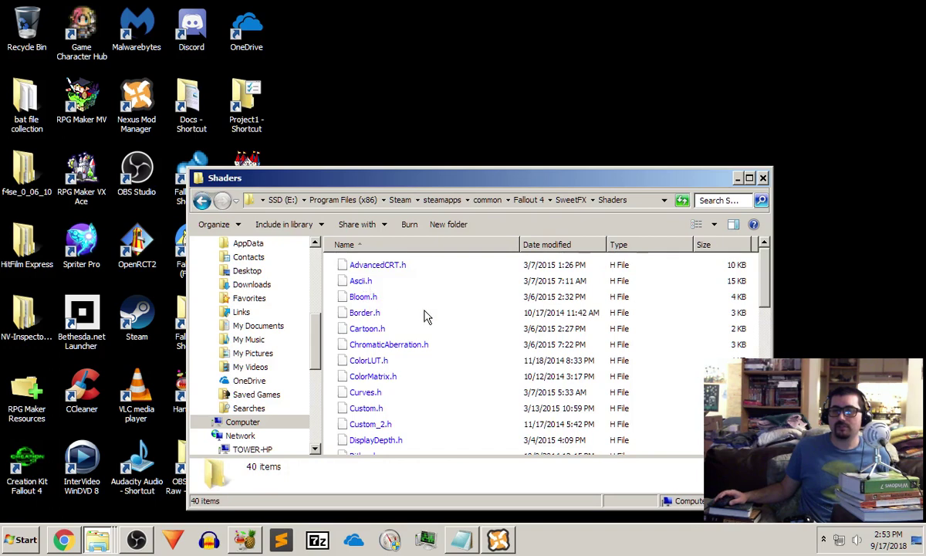
# Paste the copied shader files into the game's SweetFX\Shaders folder, replacing the existing file for every conflict.
pyautogui.rightClick(424, 316)
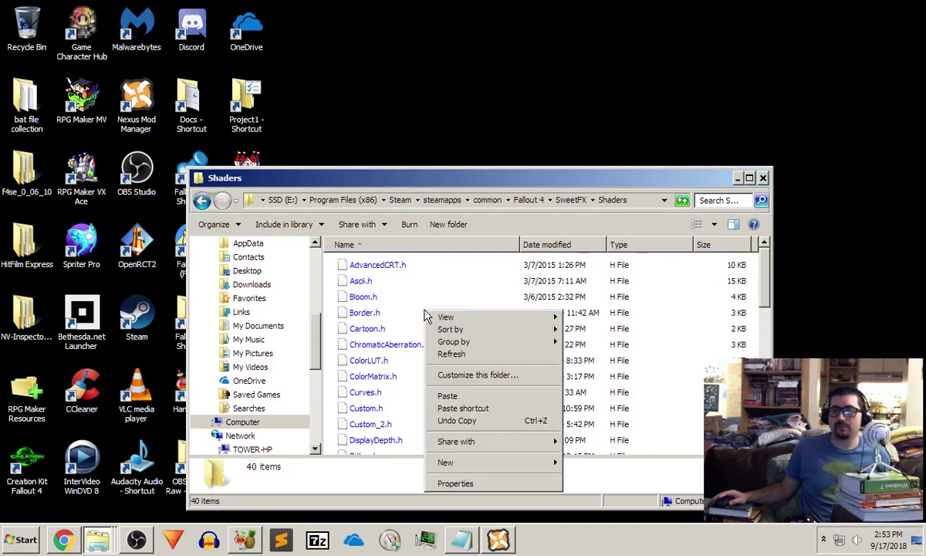
pyautogui.click(458, 397)
pyautogui.click(351, 402)
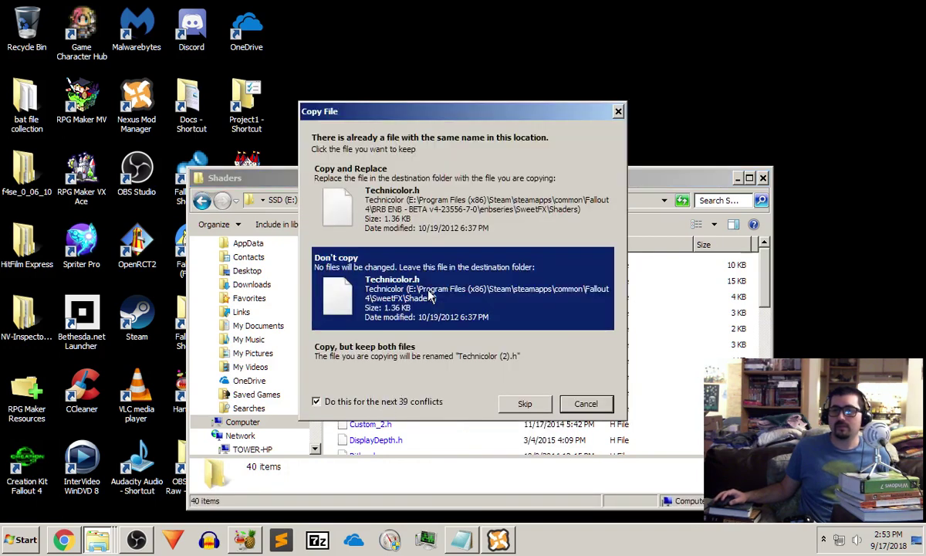
pyautogui.click(428, 205)
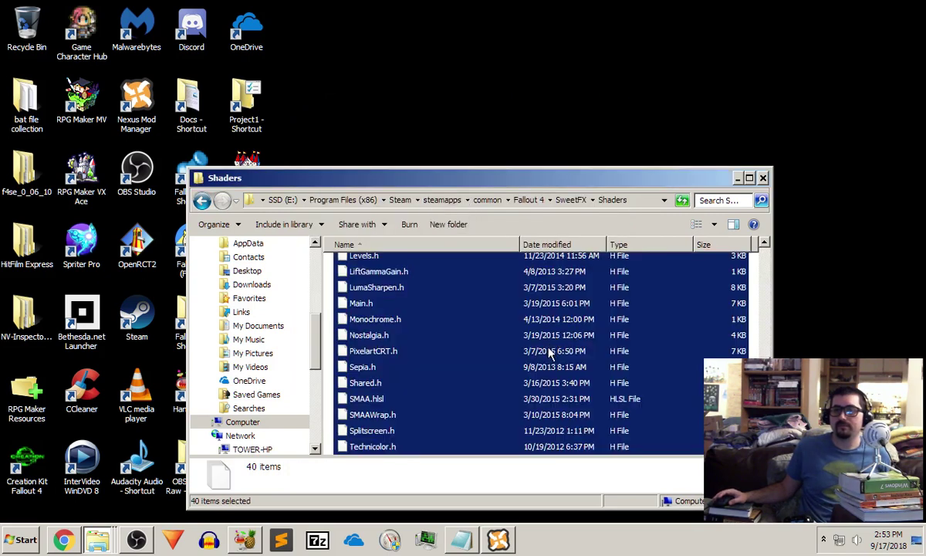
pyautogui.scroll(-2, 473, 381)
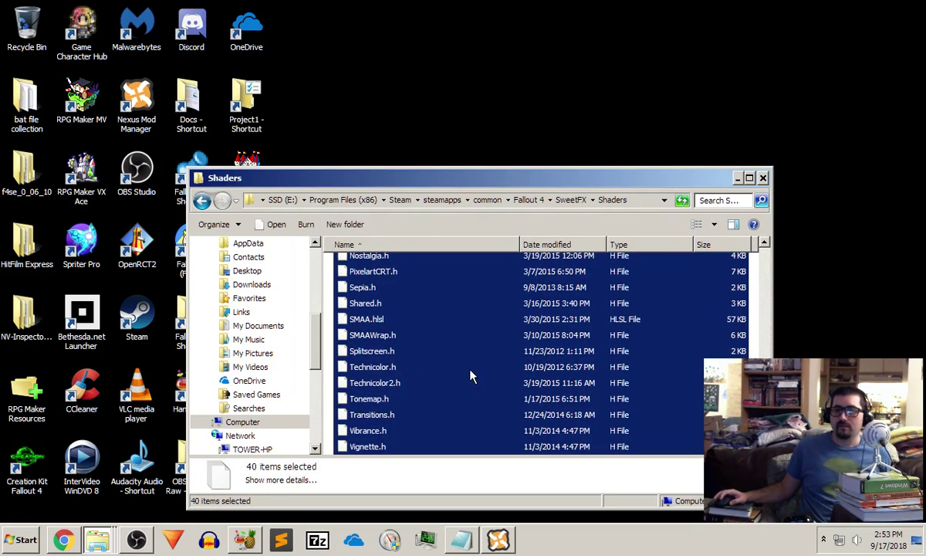
pyautogui.scroll(15, 467, 370)
# Open the Textures folder under enbseries\SweetFX in the BRB ENB - BETA v4-23556-7-0 folder.
pyautogui.click(202, 201)
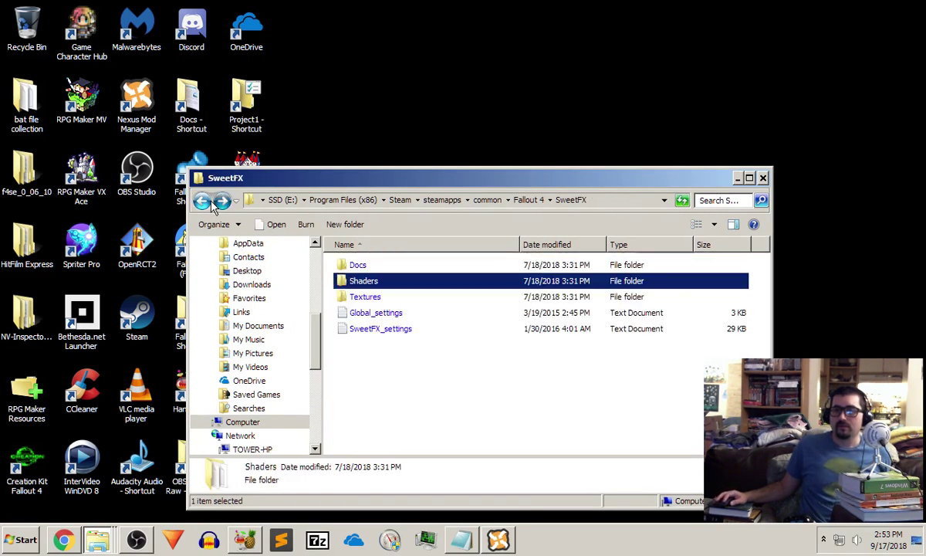
pyautogui.click(204, 204)
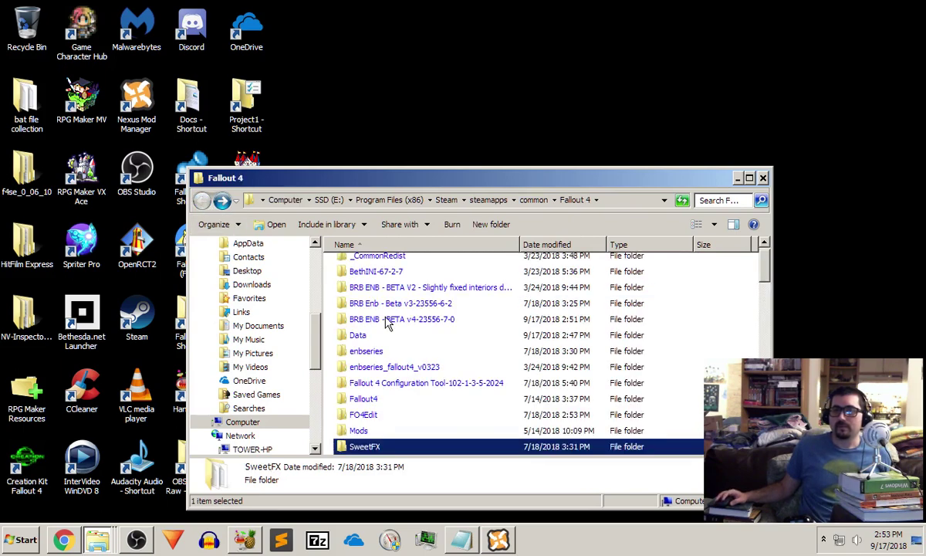
pyautogui.doubleClick(364, 297)
pyautogui.doubleClick(363, 265)
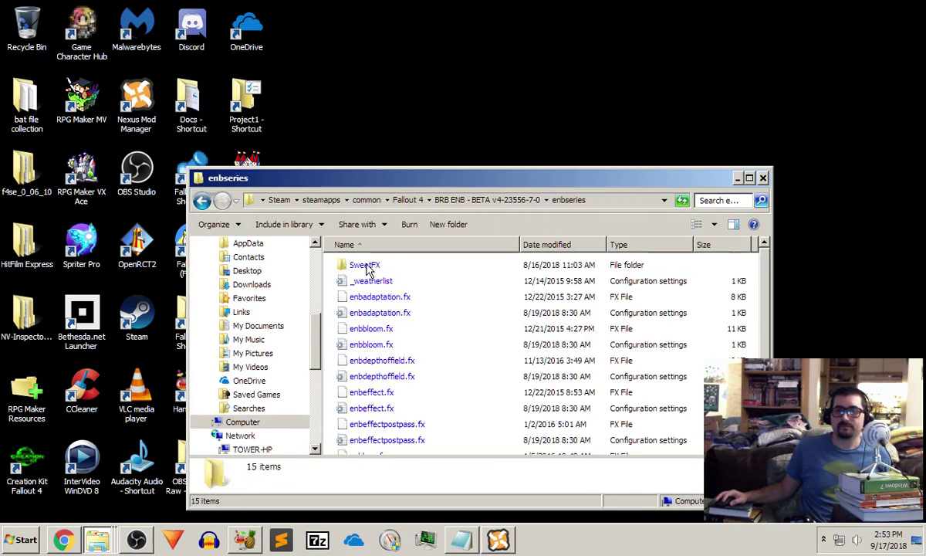
pyautogui.doubleClick(364, 266)
pyautogui.doubleClick(365, 297)
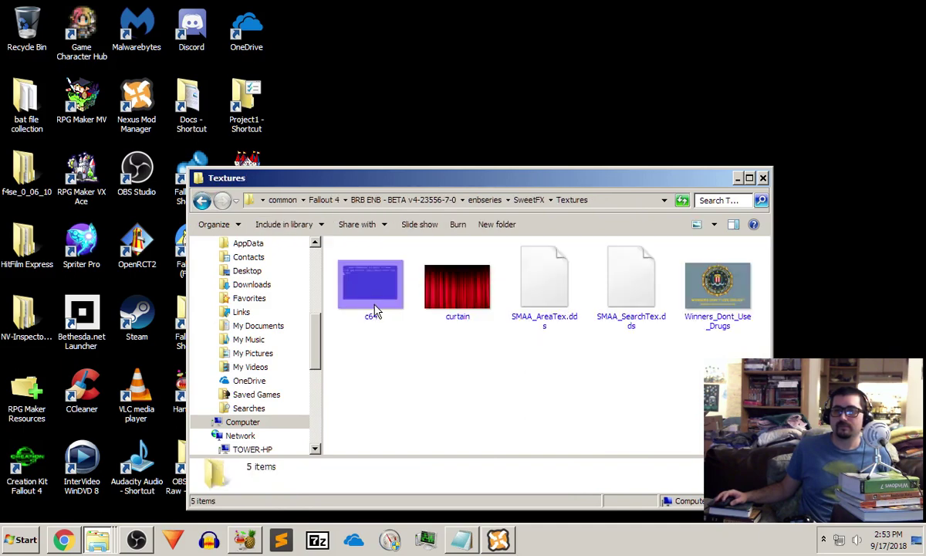
# Copy all the texture files, from c64 through Winners_Dont_Use_Drugs, in the BRB ENB v4 Textures folder.
pyautogui.click(374, 307)
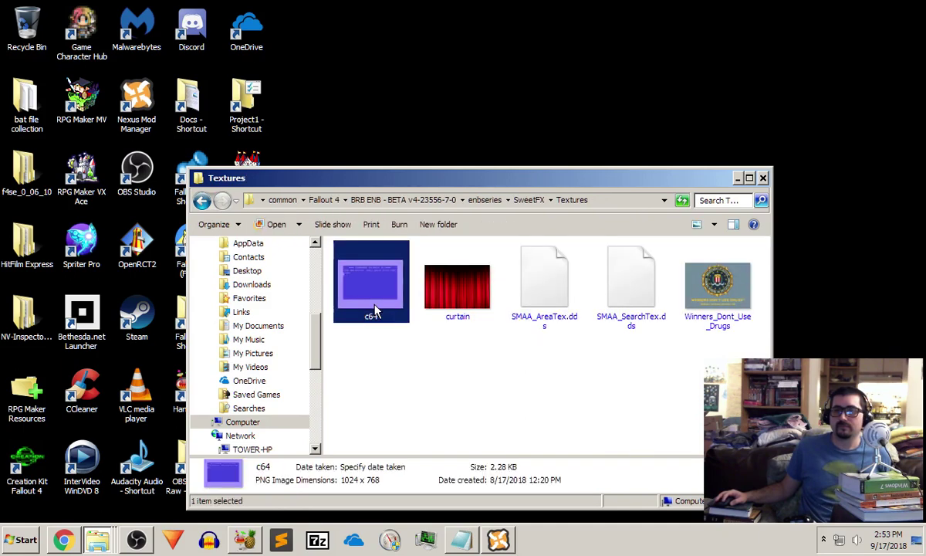
pyautogui.hotkey('ctrl', 'a')
pyautogui.rightClick(721, 286)
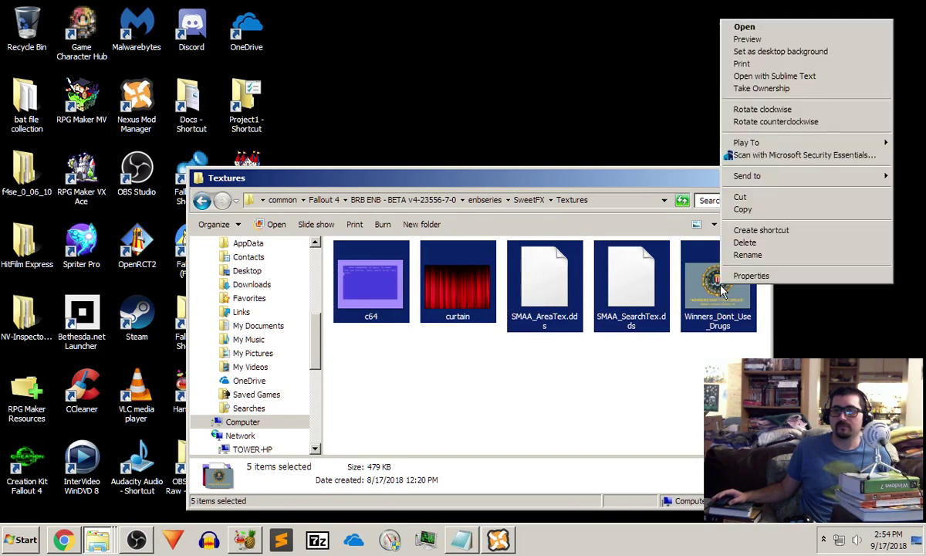
pyautogui.click(742, 209)
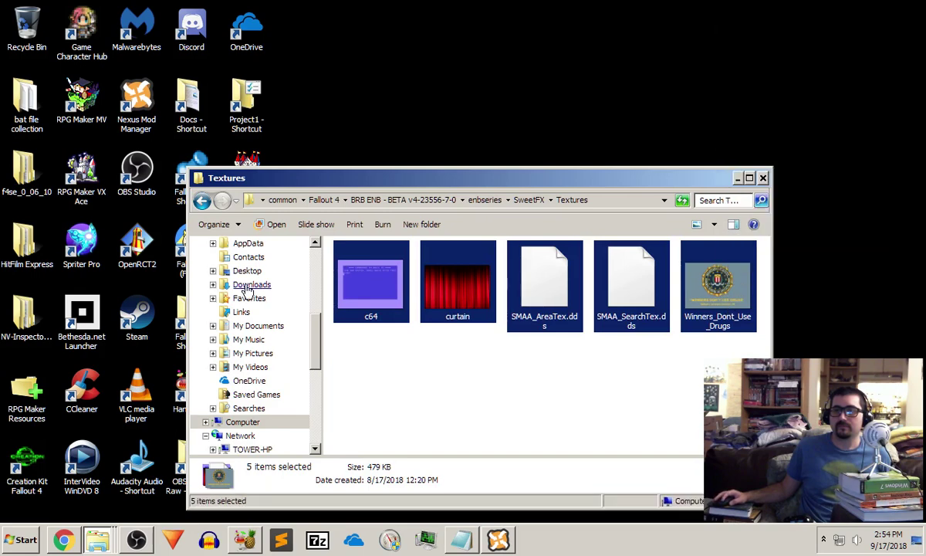
# Return to the Fallout 4 game folder and open the Textures folder inside its SweetFX folder.
pyautogui.click(199, 201)
pyautogui.click(200, 202)
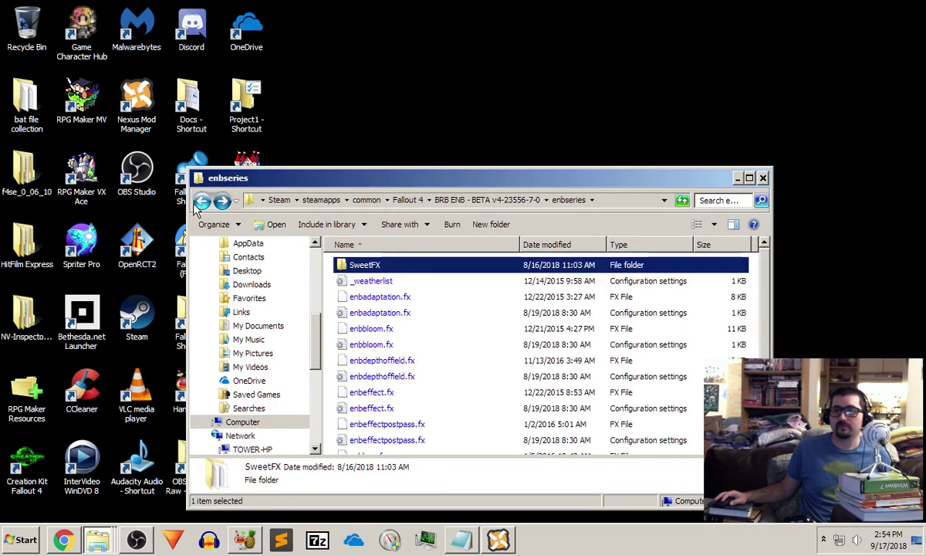
pyautogui.click(200, 202)
pyautogui.click(200, 202)
pyautogui.scroll(-2, 389, 328)
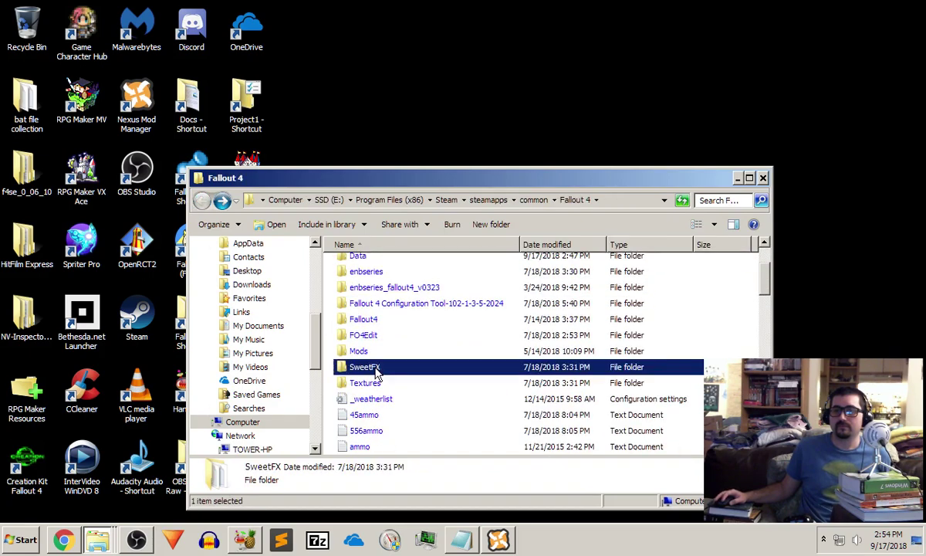
pyautogui.doubleClick(364, 367)
pyautogui.doubleClick(362, 297)
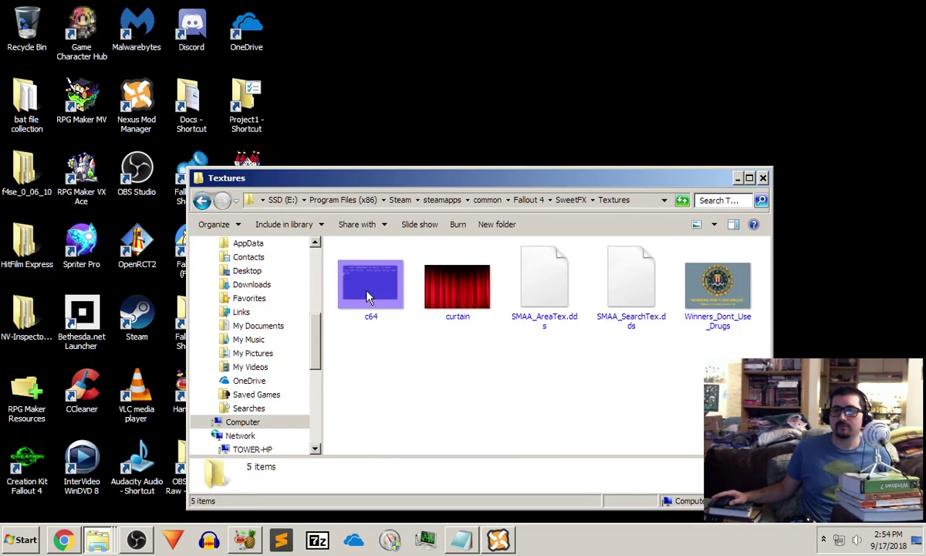
# Paste the copied texture files into the game's SweetFX\Textures folder, replacing the existing file for every conflict.
pyautogui.rightClick(390, 356)
pyautogui.click(409, 254)
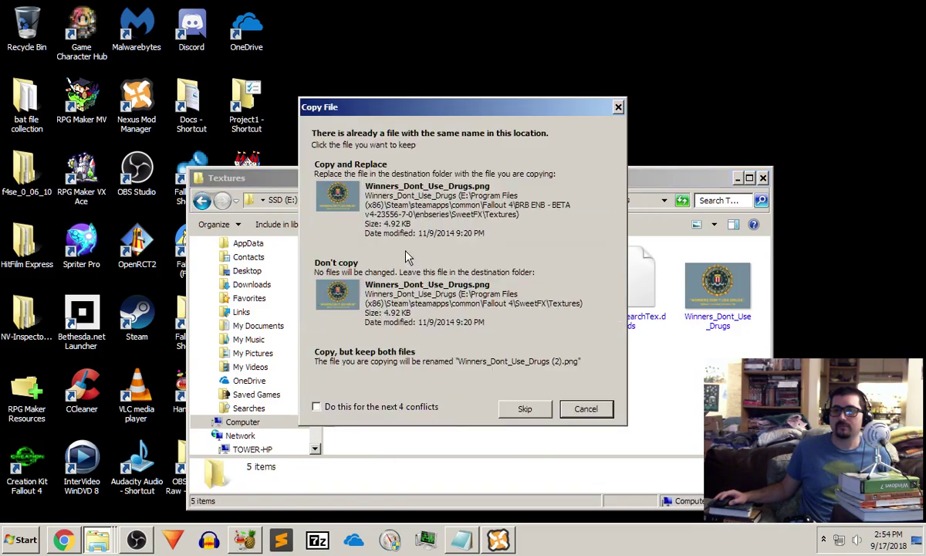
pyautogui.click(317, 405)
pyautogui.click(387, 235)
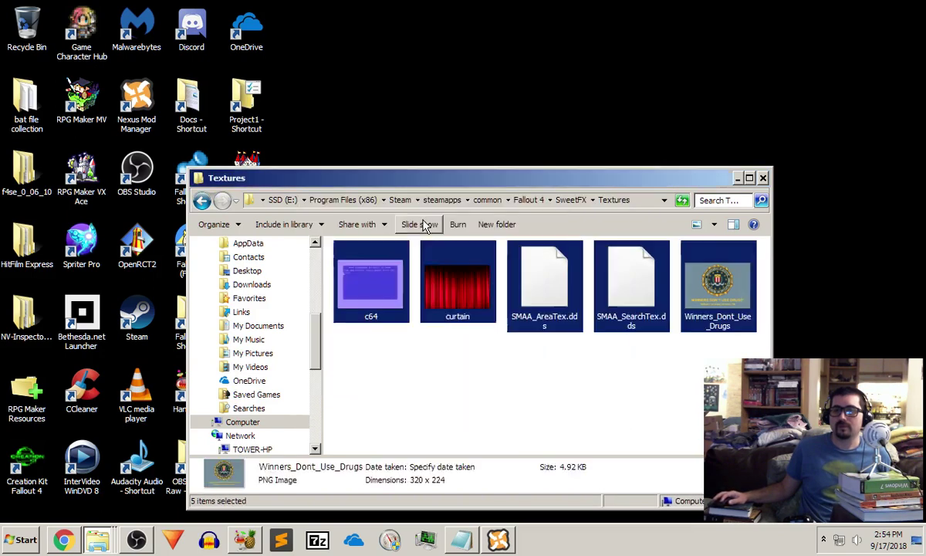
# Go back to the Fallout 4 folder and open enbseries\SweetFX inside the BRB ENB - BETA v4-23556-7-0 folder.
pyautogui.click(201, 200)
pyautogui.click(201, 200)
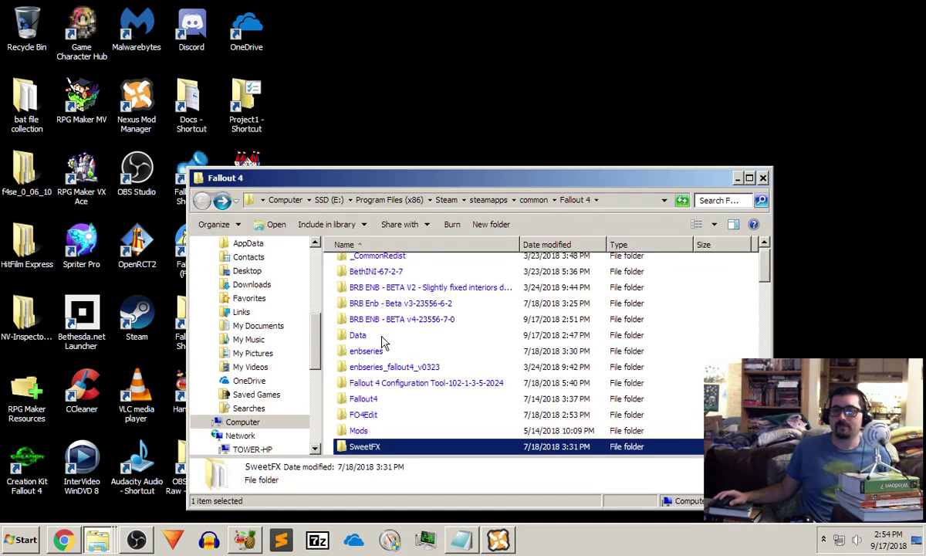
pyautogui.scroll(1, 418, 342)
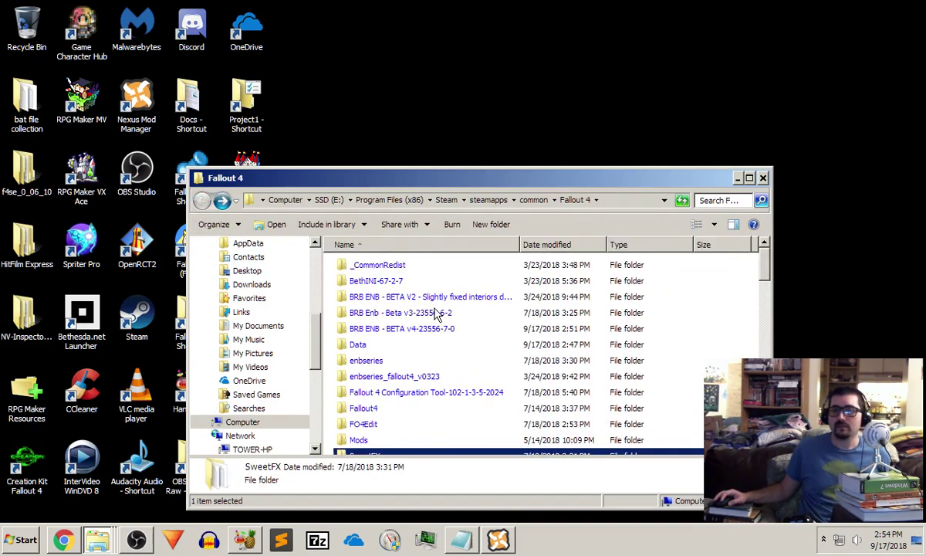
pyautogui.doubleClick(434, 328)
pyautogui.doubleClick(360, 265)
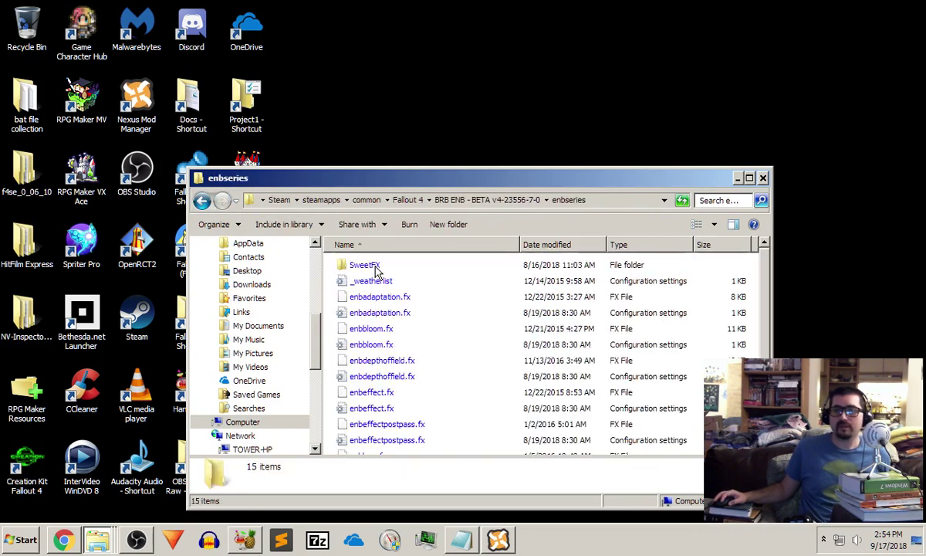
pyautogui.doubleClick(361, 265)
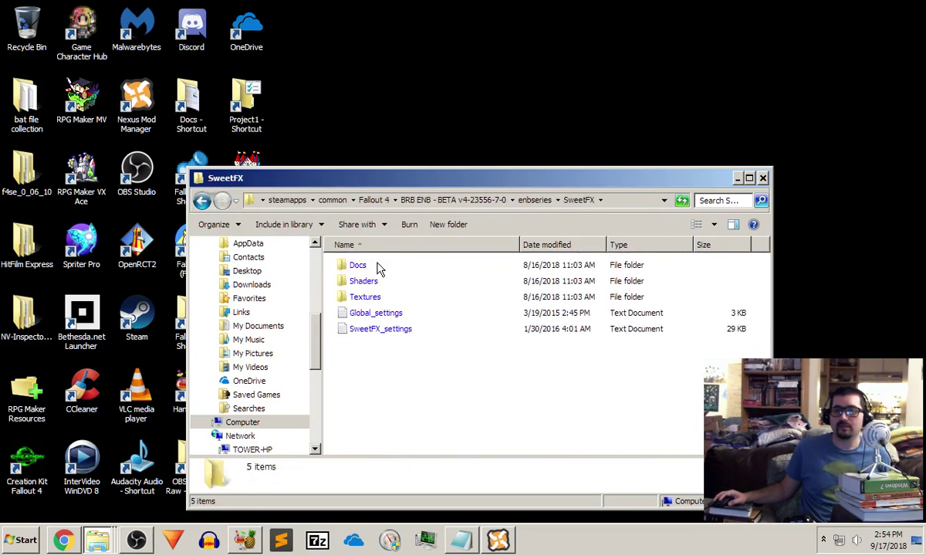
# Copy the Global_settings and SweetFX_settings text files from the BRB ENB v4 SweetFX folder.
pyautogui.click(388, 315)
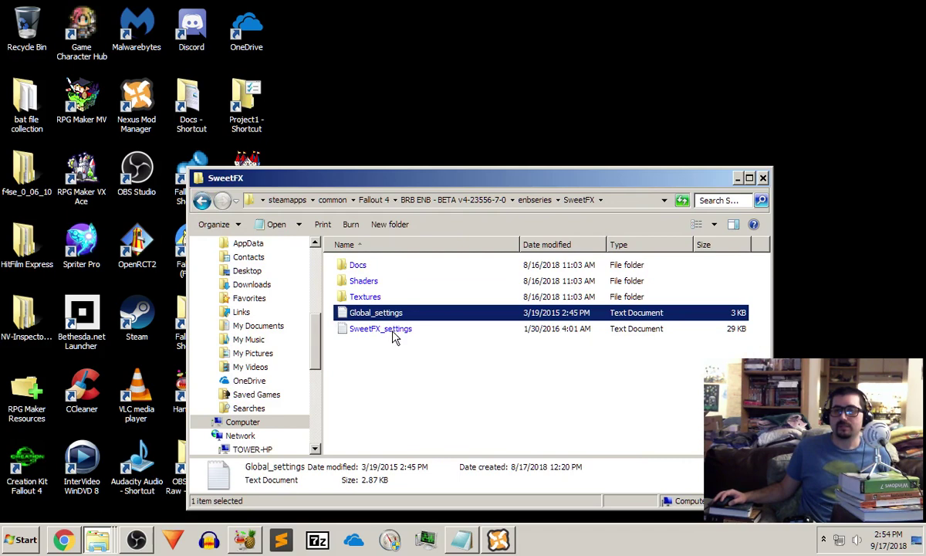
pyautogui.keyDown('shift'); pyautogui.click(390, 331); pyautogui.keyUp('shift')
pyautogui.rightClick(392, 330)
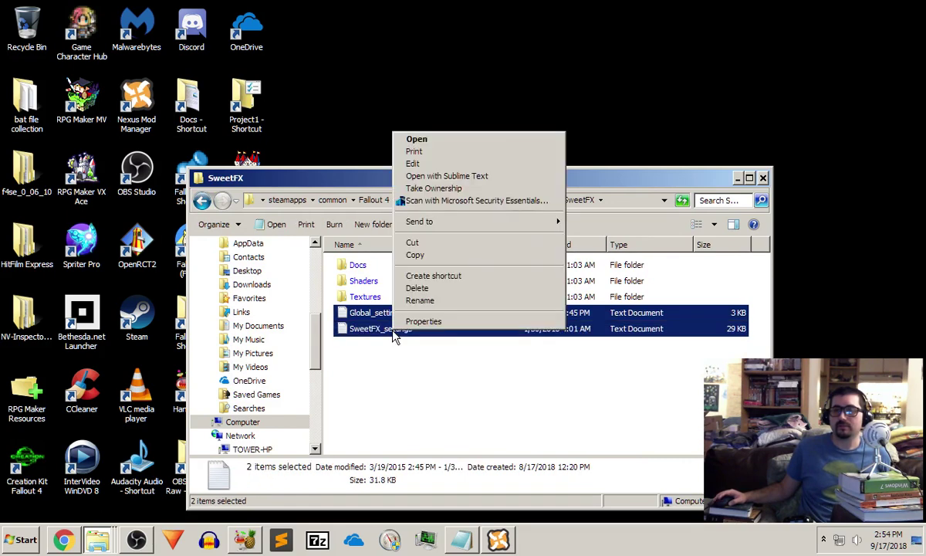
pyautogui.click(432, 256)
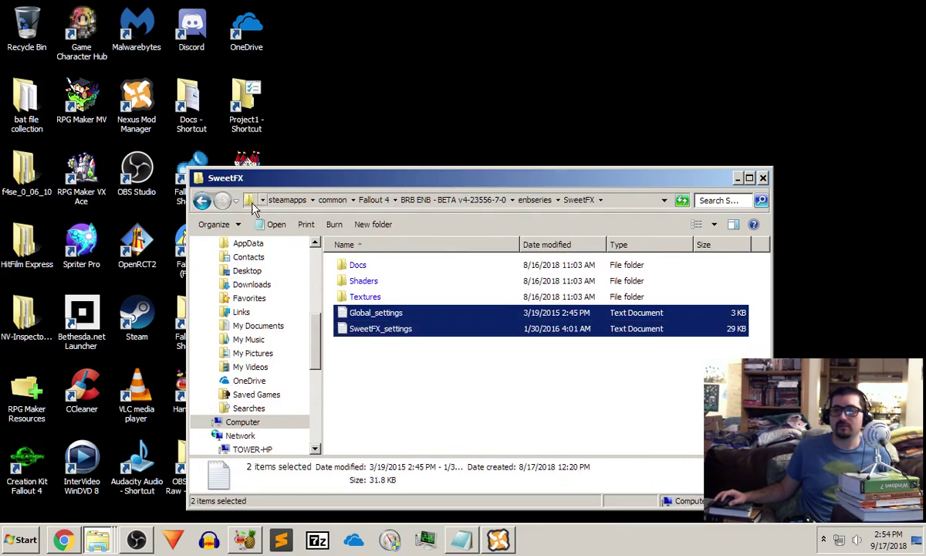
# Return from the BRB ENB v4 SweetFX folder to the main Fallout 4 game folder.
pyautogui.click(202, 201)
pyautogui.click(202, 202)
pyautogui.click(202, 202)
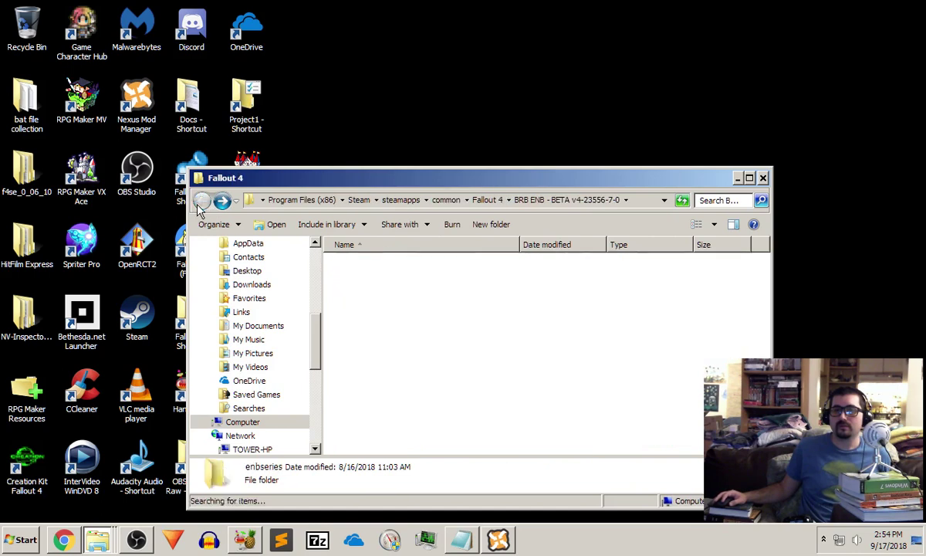
# Paste the copied SweetFX files into the Fallout 4 SweetFX folder, replacing the existing files of the same name.
pyautogui.scroll(-2, 340, 343)
pyautogui.doubleClick(363, 367)
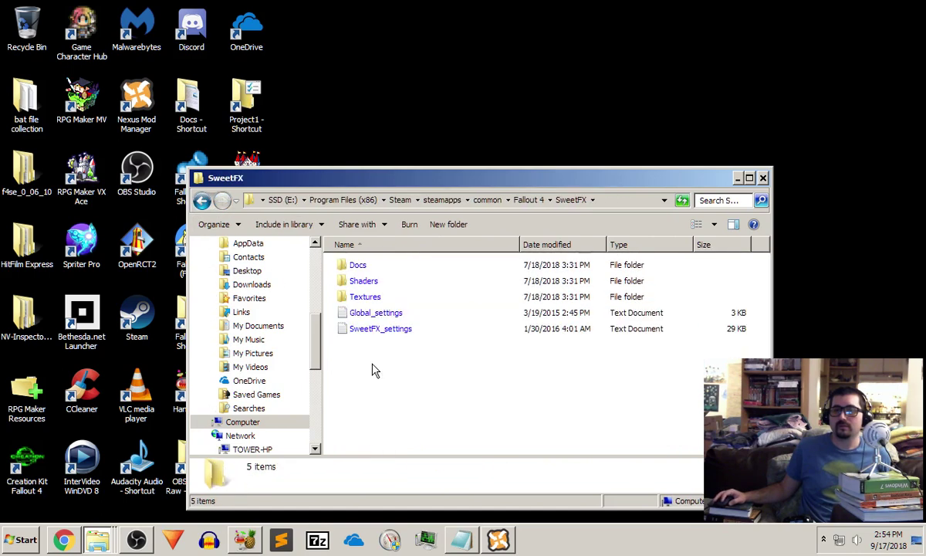
pyautogui.rightClick(373, 370)
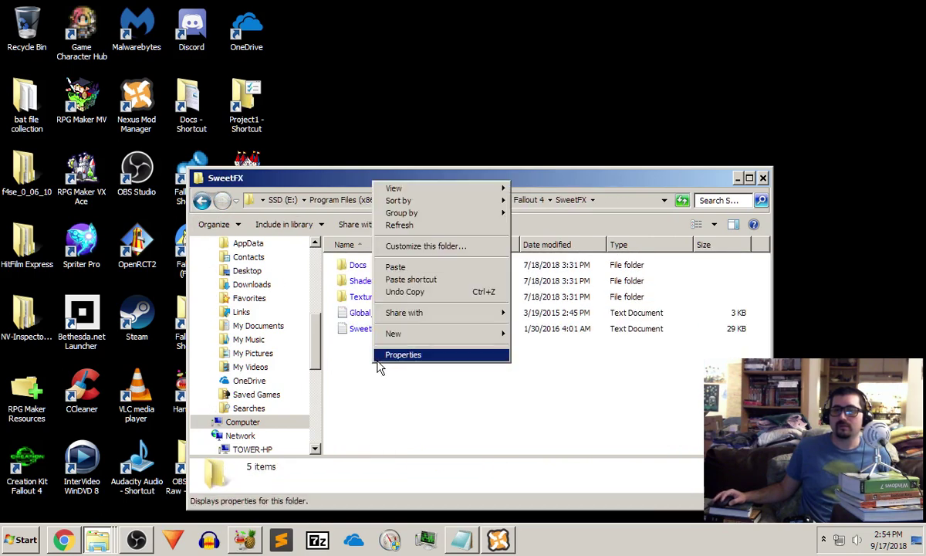
pyautogui.click(395, 266)
pyautogui.click(392, 399)
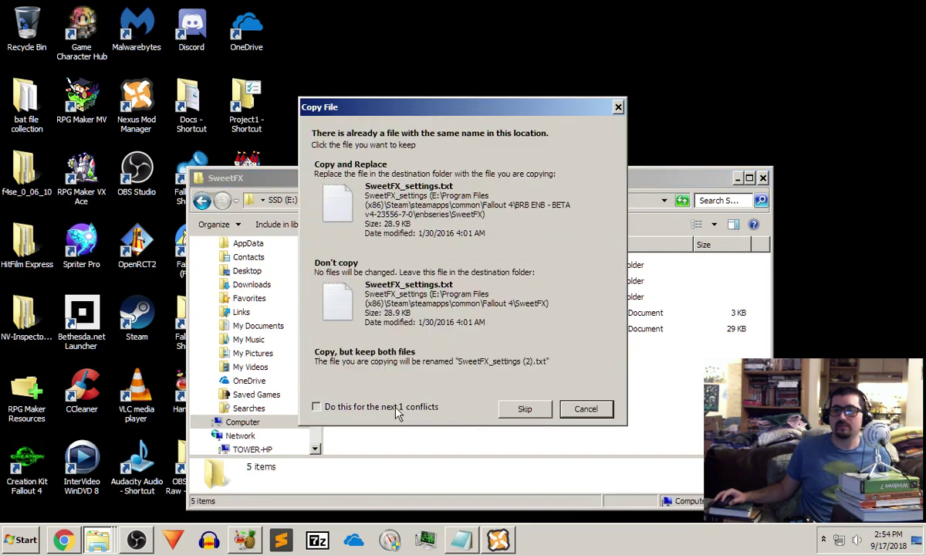
pyautogui.click(386, 201)
pyautogui.click(517, 392)
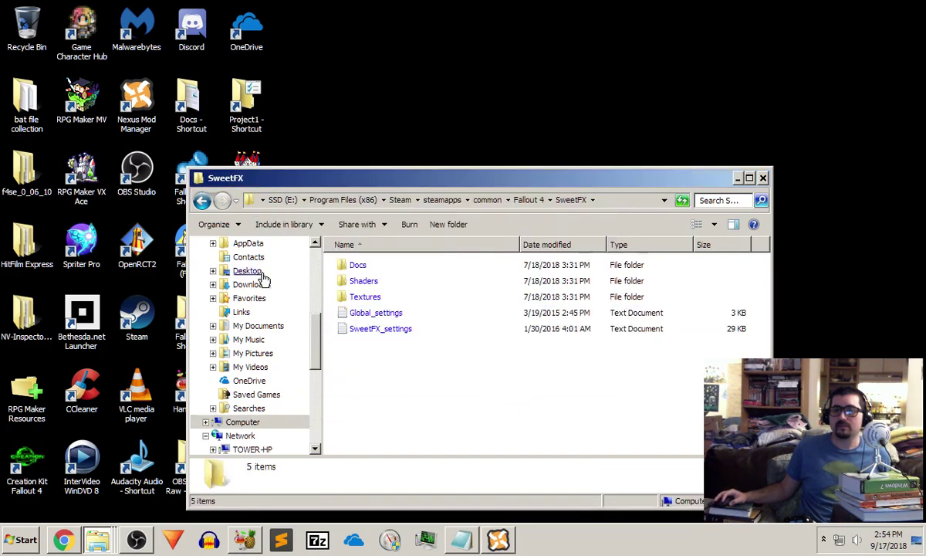
# Copy all files except the SweetFX subfolder, from _weatherlist to enbsweet.fx, out of the enbseries folder in BRB ENB - BETA v4-23556-7-0.
pyautogui.click(202, 200)
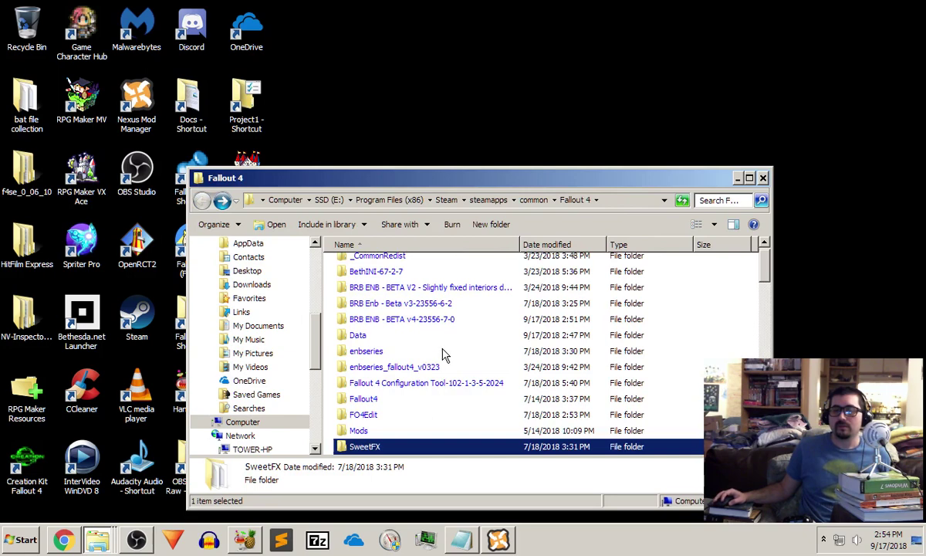
pyautogui.doubleClick(420, 318)
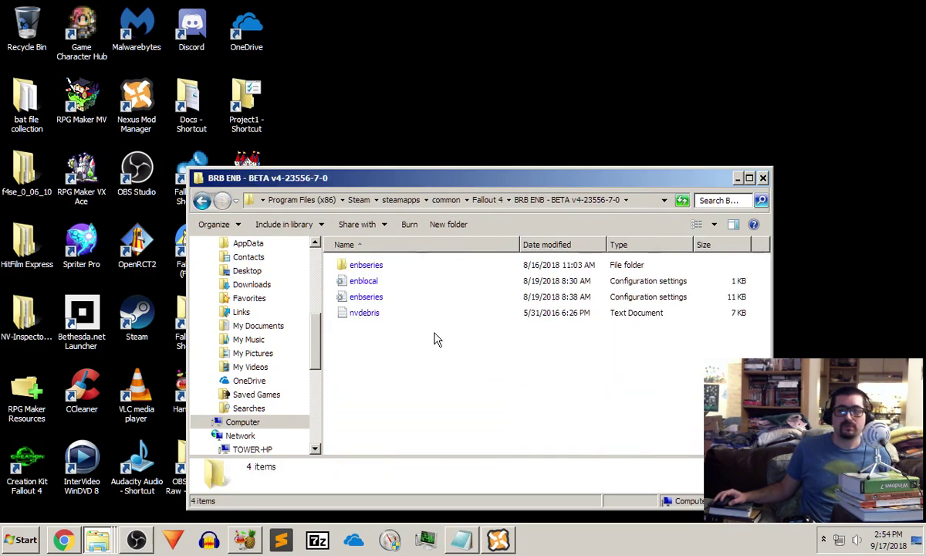
pyautogui.doubleClick(378, 265)
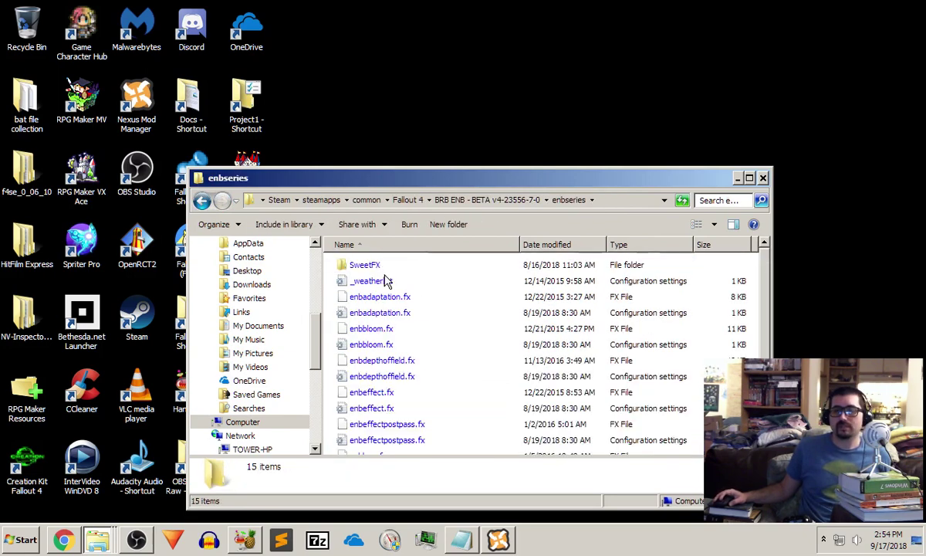
pyautogui.doubleClick(371, 266)
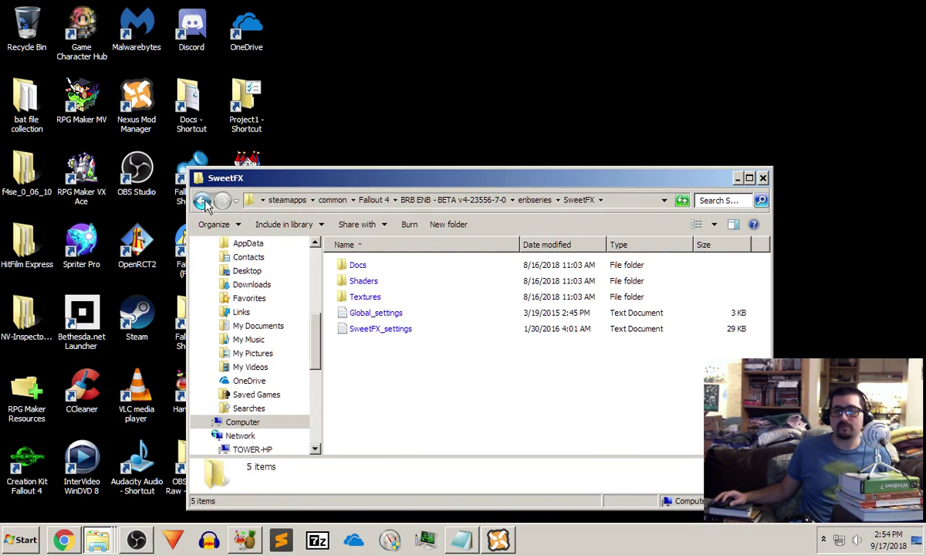
pyautogui.click(202, 200)
pyautogui.click(359, 280)
pyautogui.scroll(-1, 401, 332)
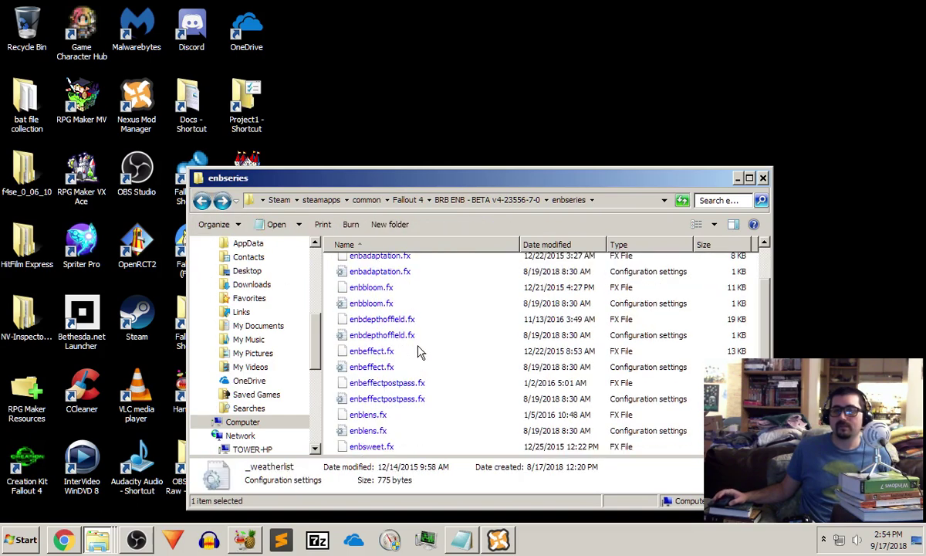
pyautogui.keyDown('shift'); pyautogui.click(393, 448); pyautogui.keyUp('shift')
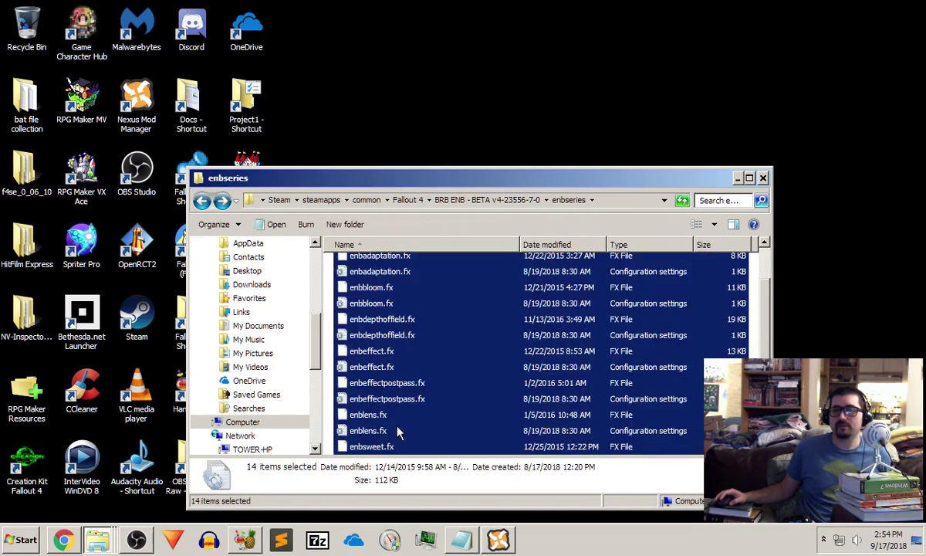
pyautogui.scroll(1, 397, 347)
pyautogui.rightClick(409, 336)
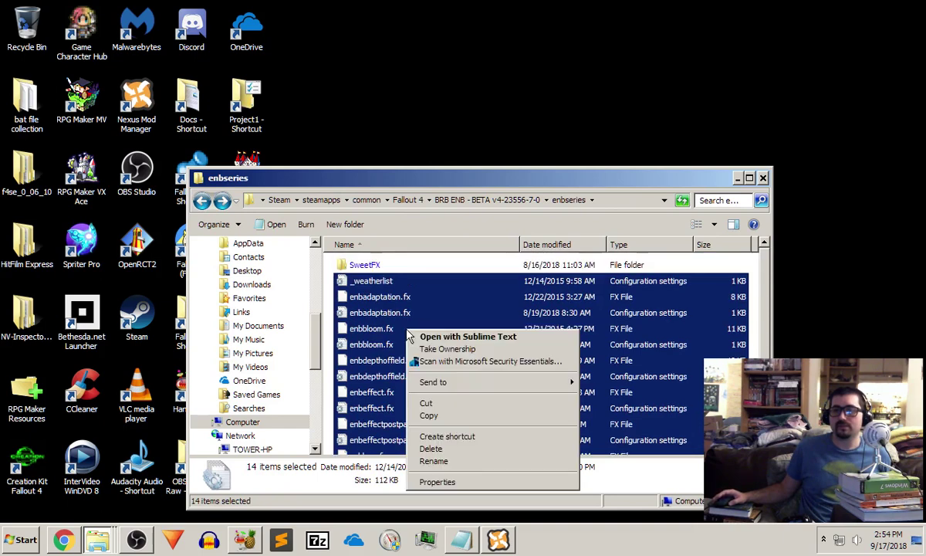
pyautogui.click(442, 415)
# Paste the copied enbseries files into the main Fallout 4 folder, replacing every conflicting file.
pyautogui.click(202, 200)
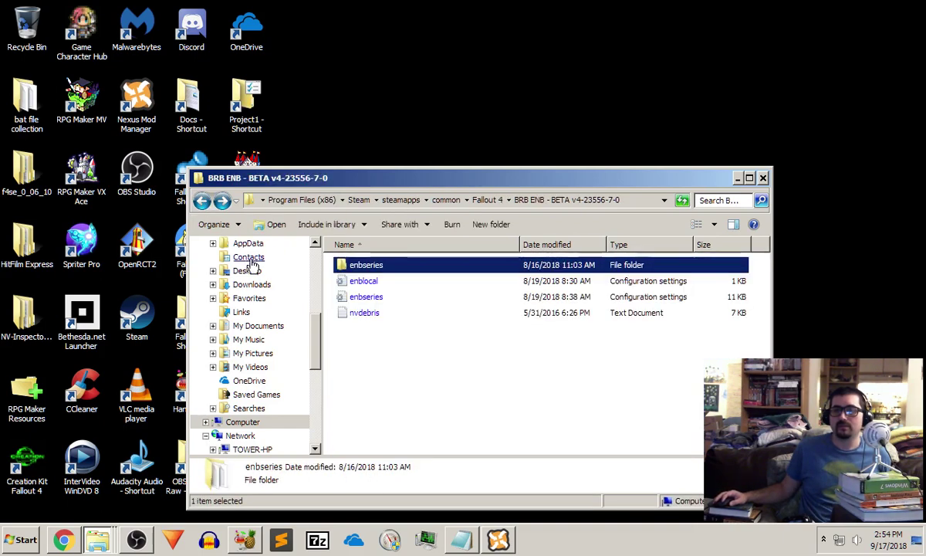
pyautogui.click(204, 202)
pyautogui.scroll(-3, 367, 388)
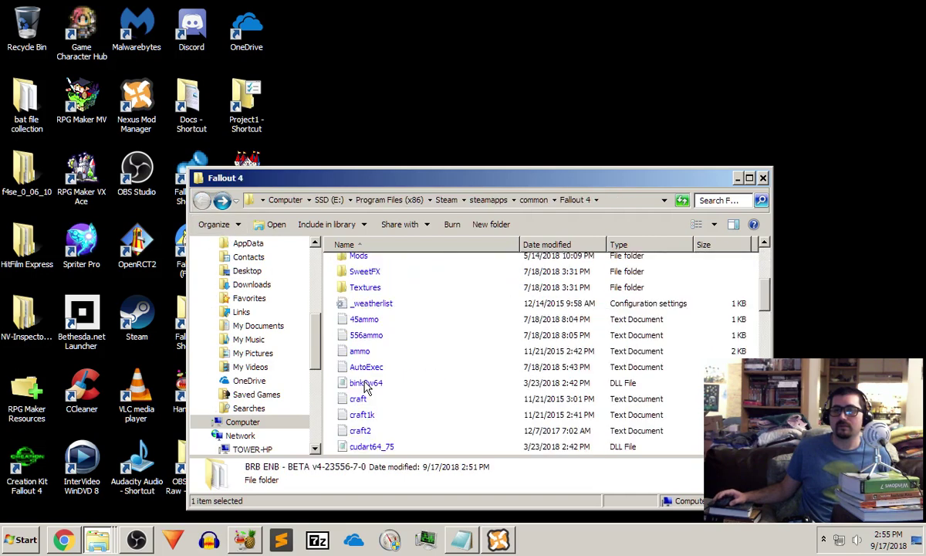
pyautogui.rightClick(486, 346)
pyautogui.click(498, 425)
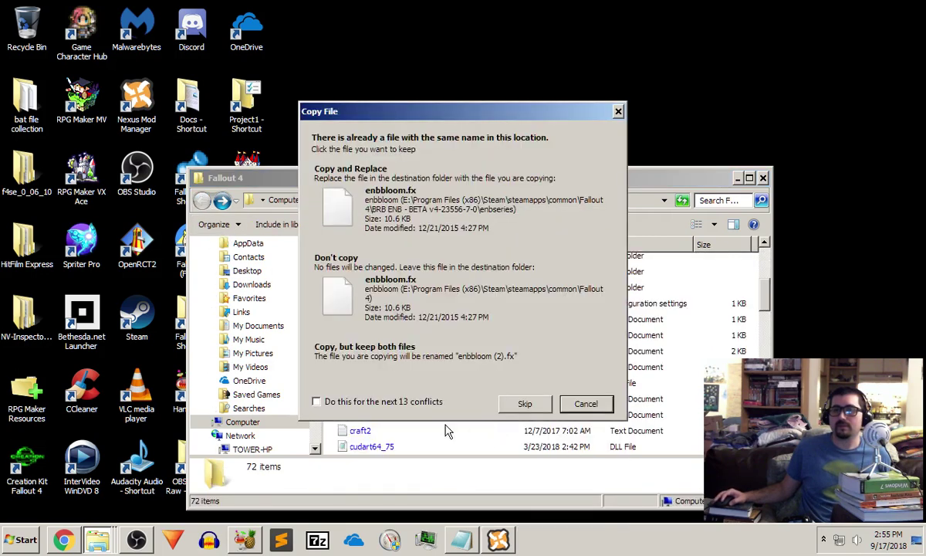
pyautogui.click(409, 401)
pyautogui.click(409, 193)
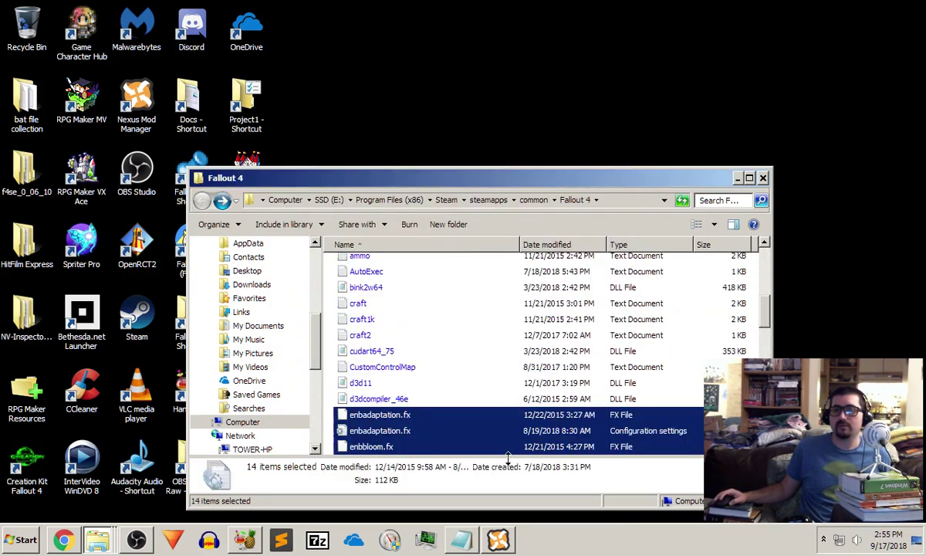
# Copy the enblocal, enbseries and nvdebris files from the BRB ENB - BETA v4-23556-7-0 folder, leaving out the enbseries subfolder.
pyautogui.scroll(10, 483, 351)
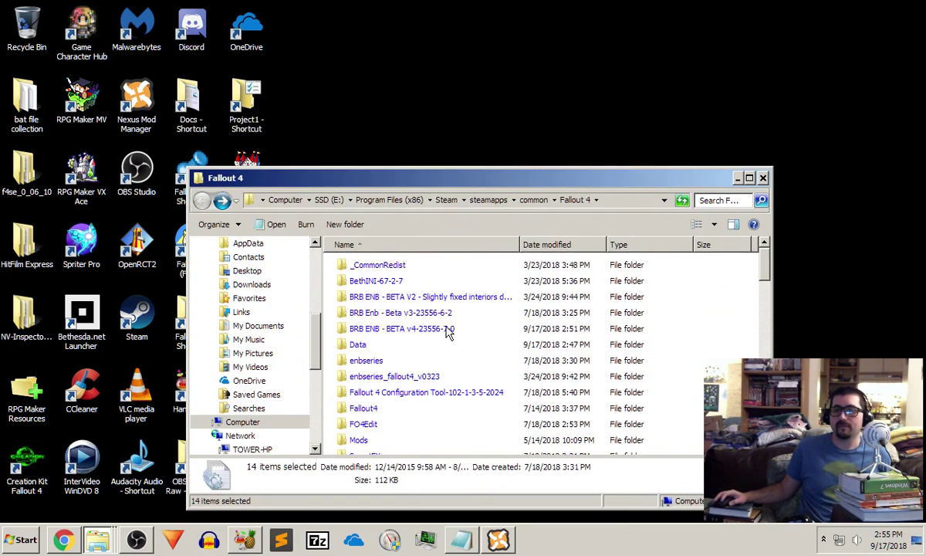
pyautogui.doubleClick(432, 327)
pyautogui.click(378, 282)
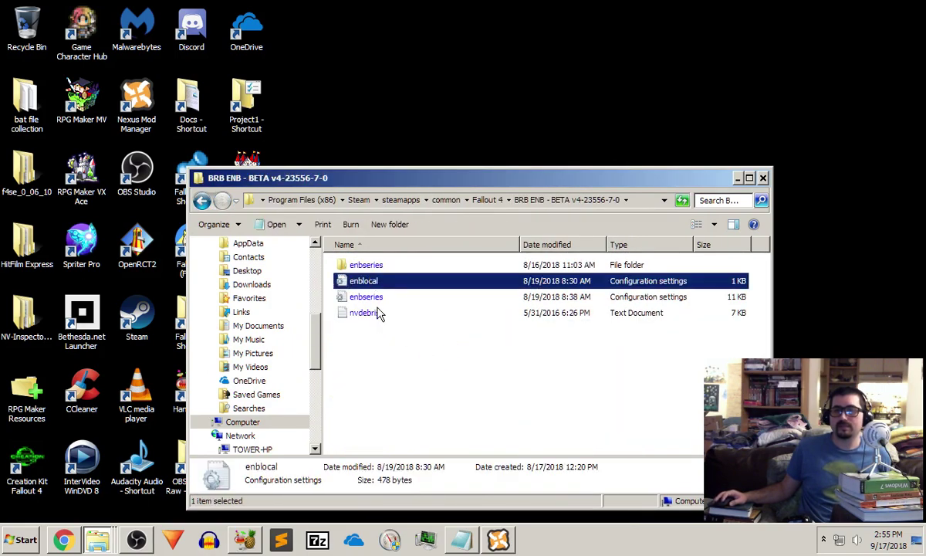
pyautogui.keyDown('shift'); pyautogui.click(372, 316); pyautogui.keyUp('shift')
pyautogui.rightClick(384, 309)
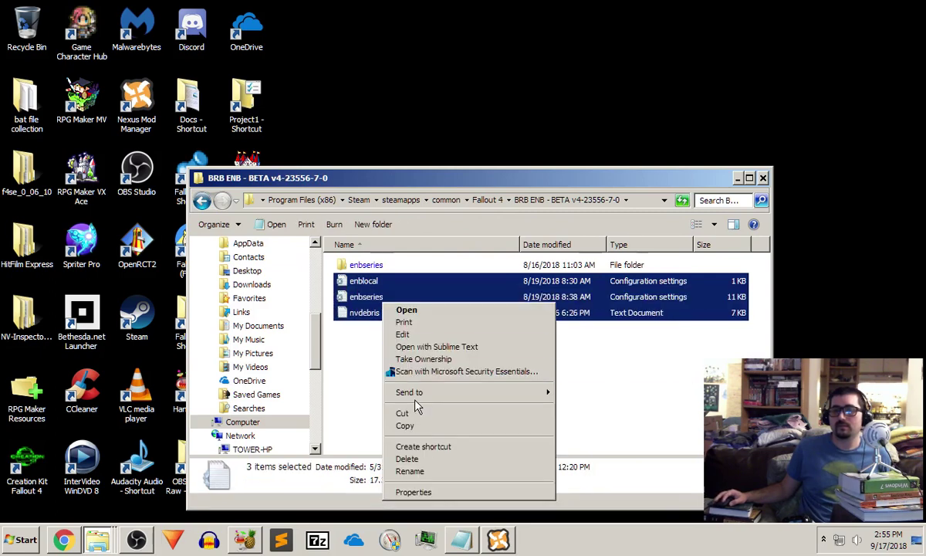
pyautogui.click(417, 430)
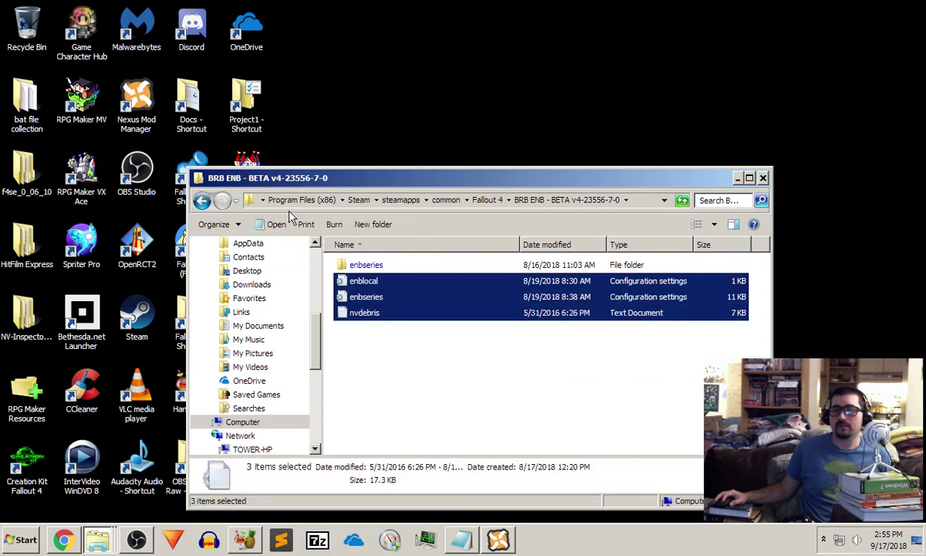
# Paste the enblocal, enbseries and nvdebris files into the main Fallout 4 folder, replacing the existing versions.
pyautogui.click(199, 201)
pyautogui.scroll(-4, 429, 389)
pyautogui.rightClick(402, 341)
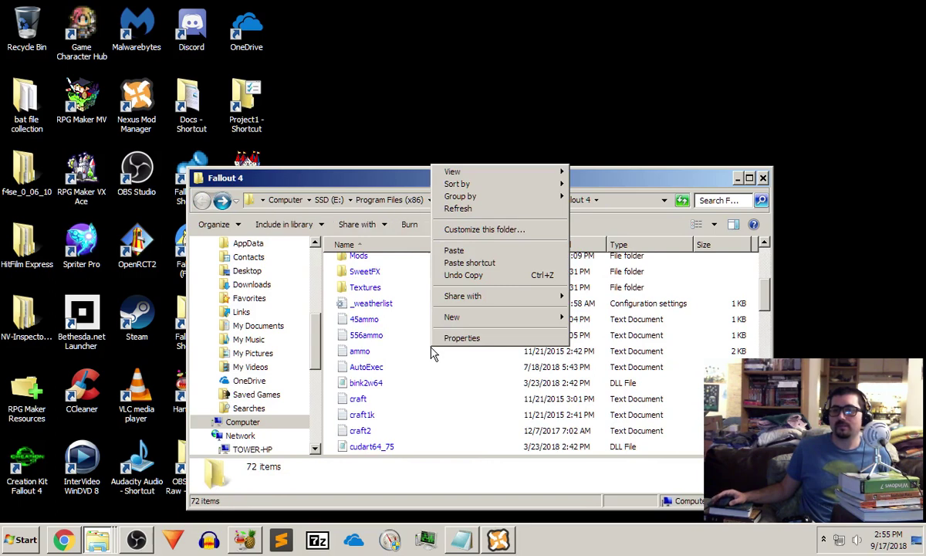
pyautogui.click(449, 241)
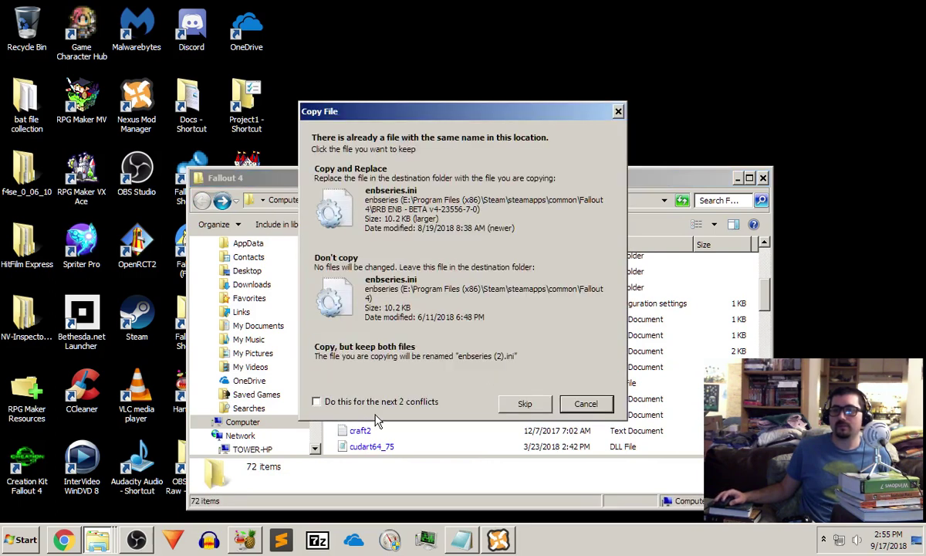
pyautogui.click(440, 215)
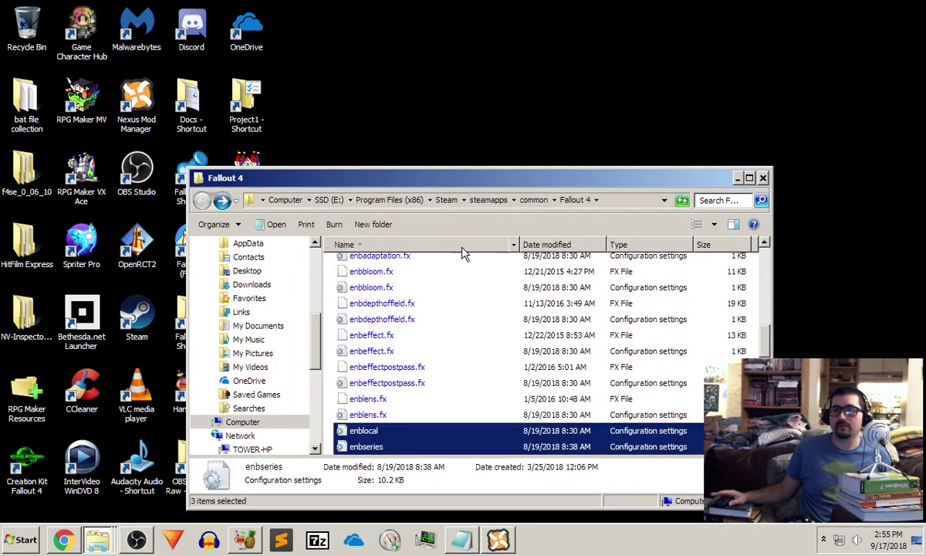
# Review the Fallout 4 folder against the BRB ENB - BETA v4-23556-7-0 folder, including its enbseries and SweetFX subfolders.
pyautogui.scroll(-3, 472, 343)
pyautogui.scroll(-5, 498, 417)
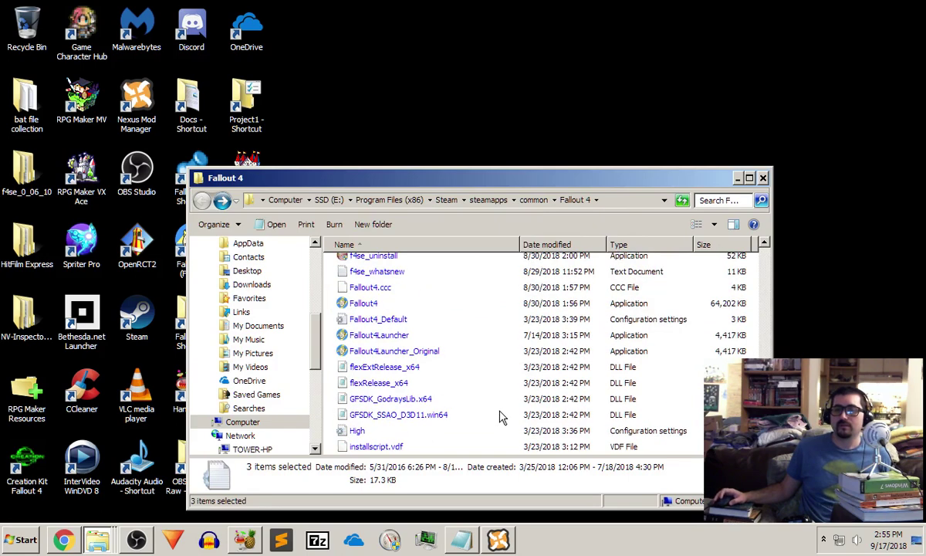
pyautogui.scroll(15, 498, 417)
pyautogui.scroll(2, 494, 378)
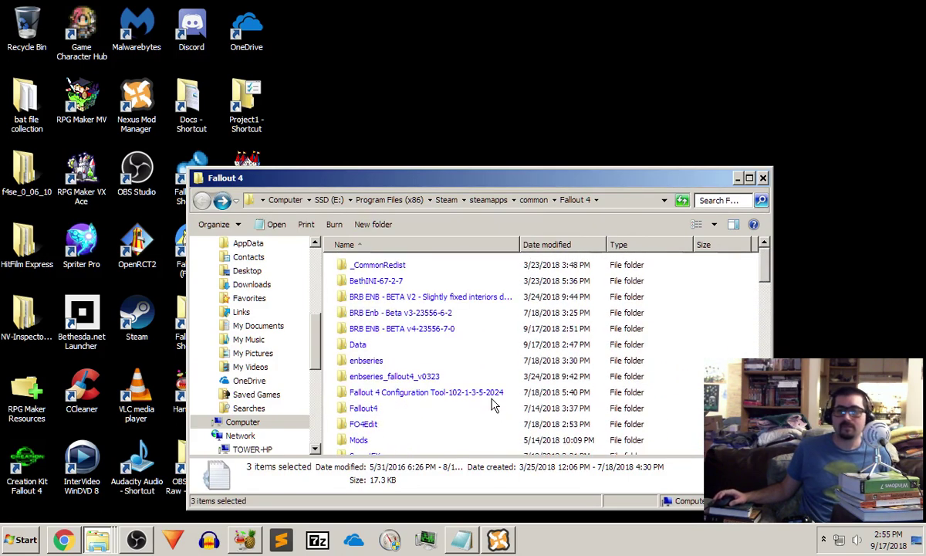
pyautogui.doubleClick(465, 340)
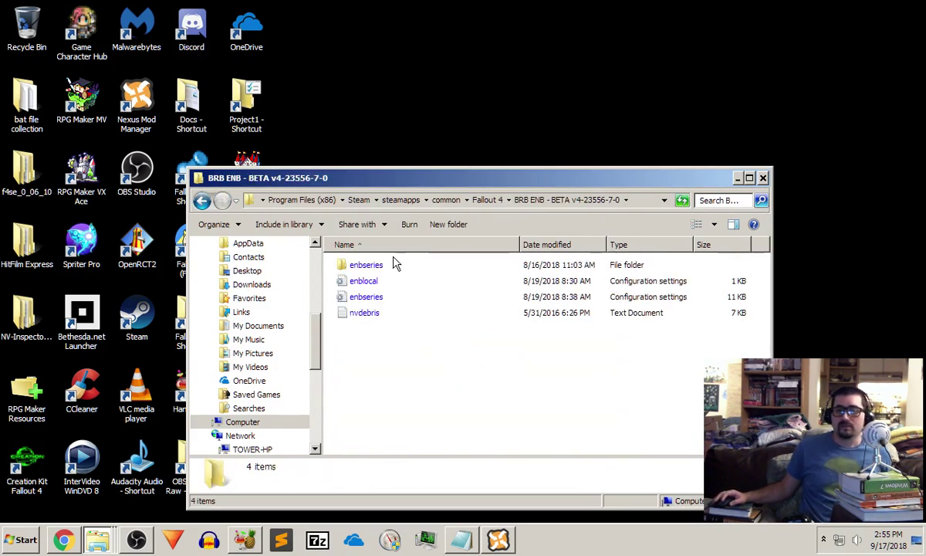
pyautogui.doubleClick(395, 267)
pyautogui.scroll(-1, 421, 319)
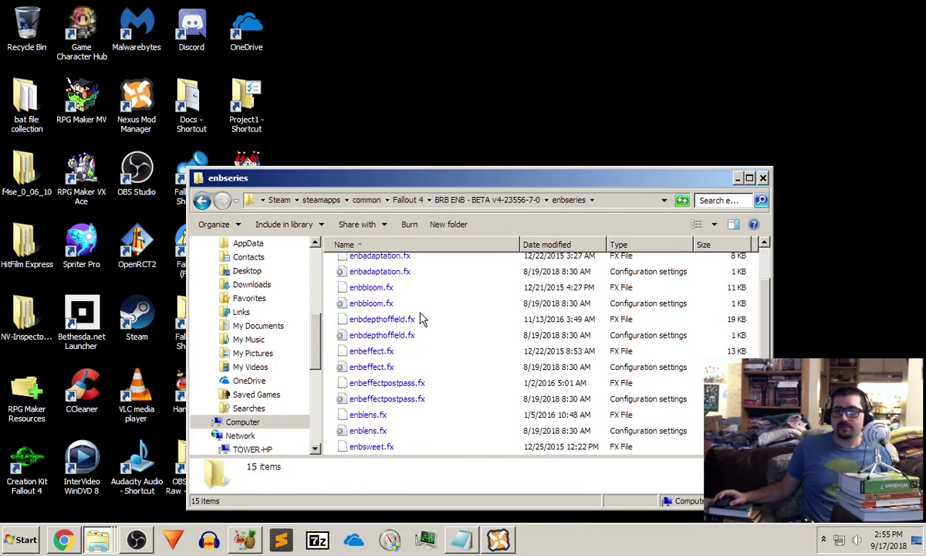
pyautogui.scroll(1, 423, 317)
pyautogui.doubleClick(399, 265)
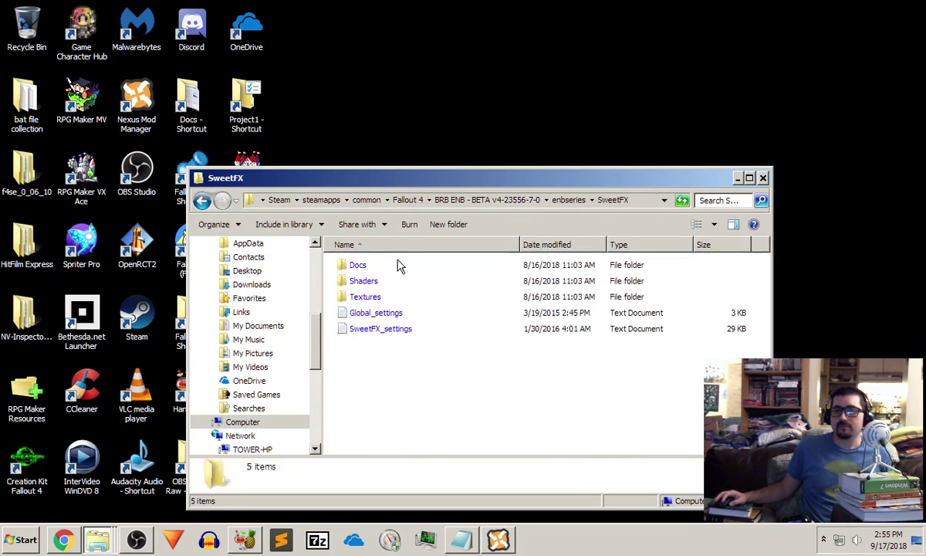
pyautogui.click(200, 200)
pyautogui.click(200, 201)
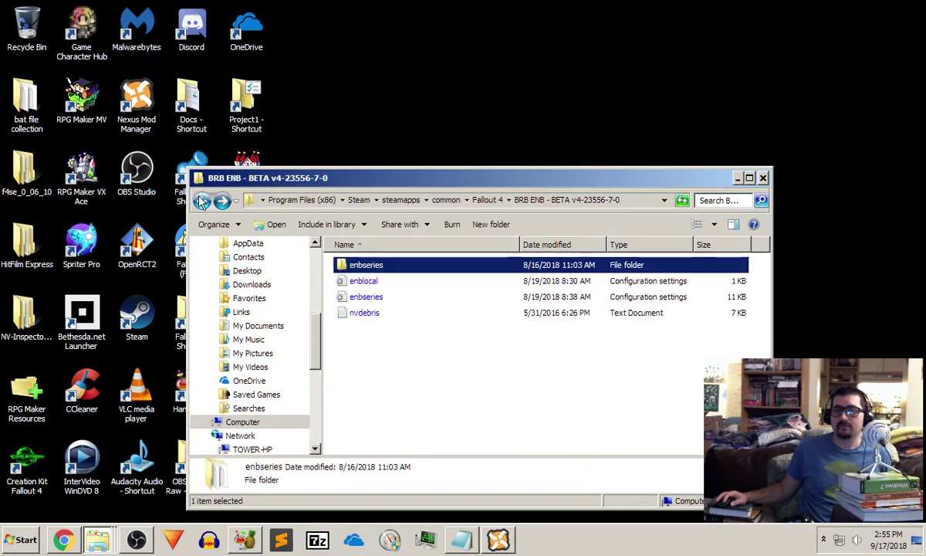
pyautogui.click(202, 200)
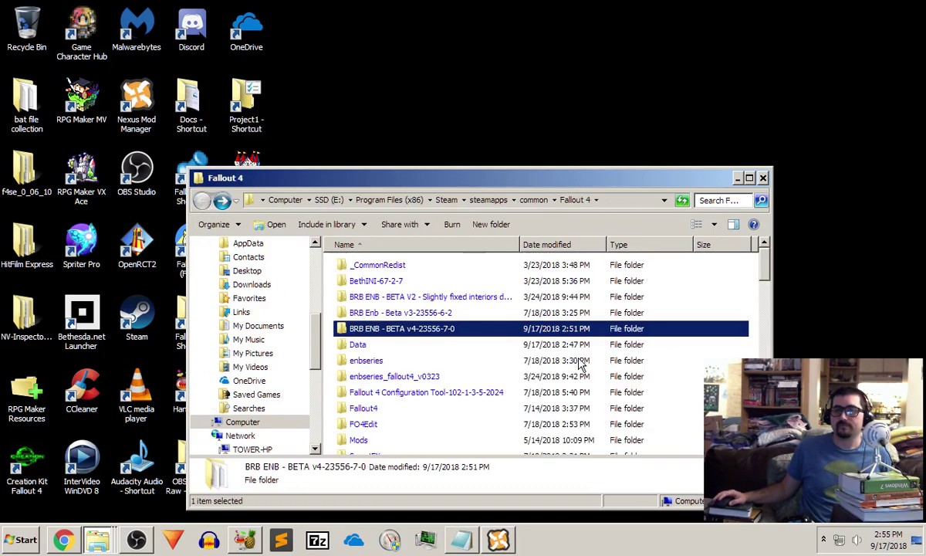
pyautogui.scroll(-2, 580, 365)
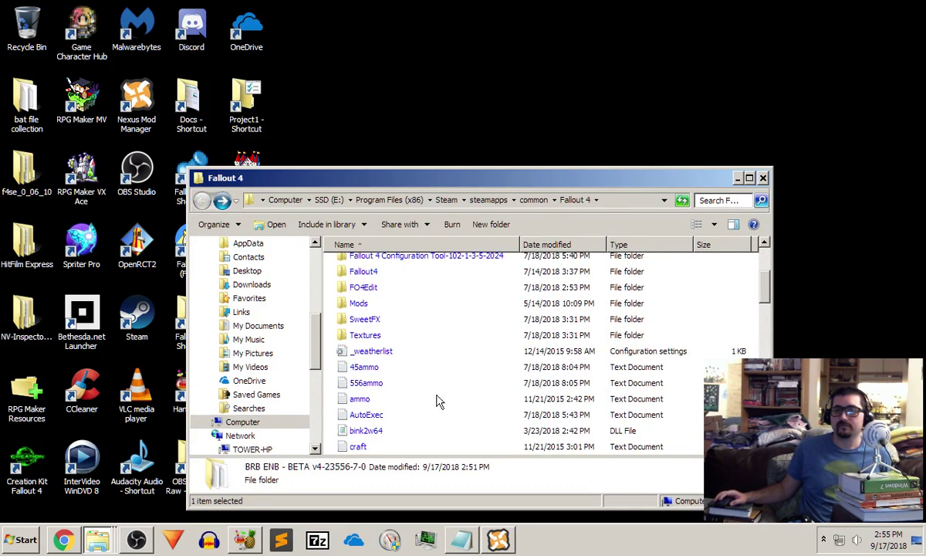
pyautogui.scroll(-15, 436, 401)
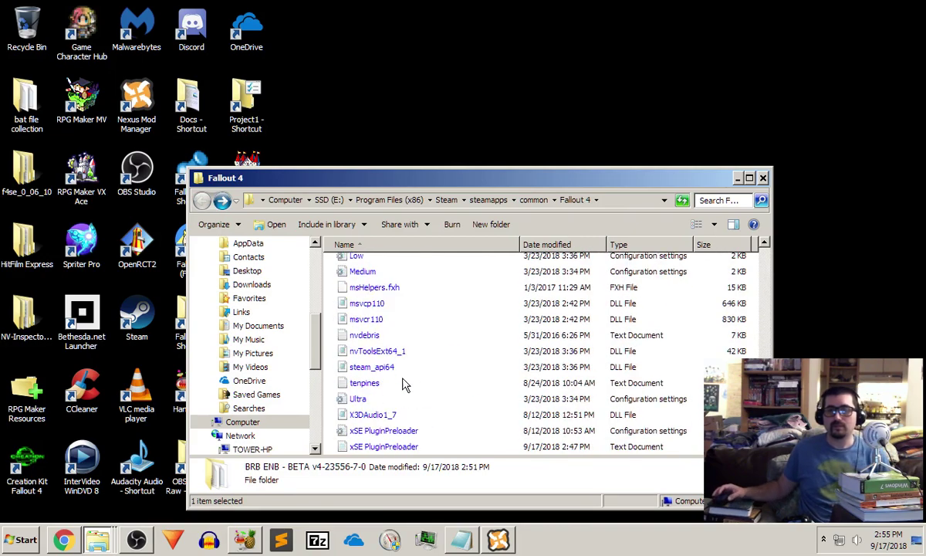
pyautogui.scroll(10, 488, 359)
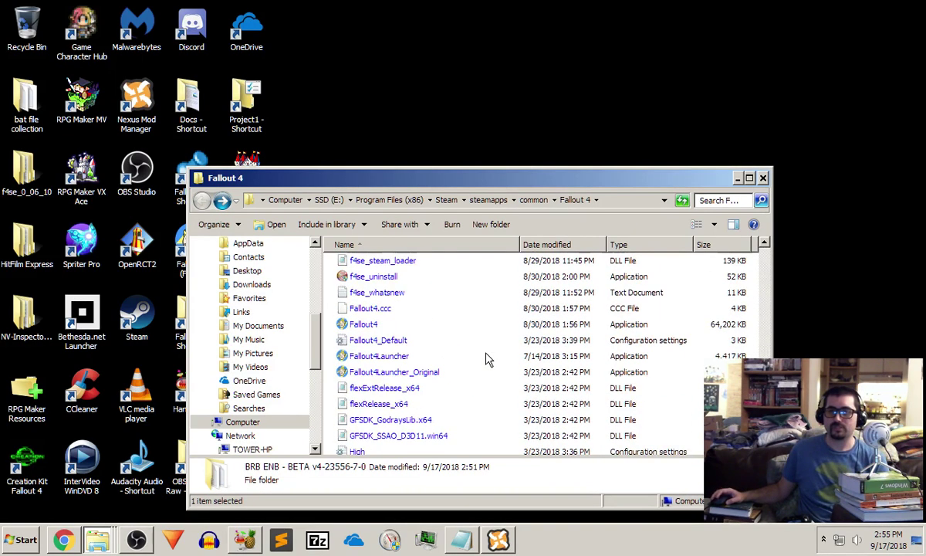
pyautogui.scroll(10, 488, 360)
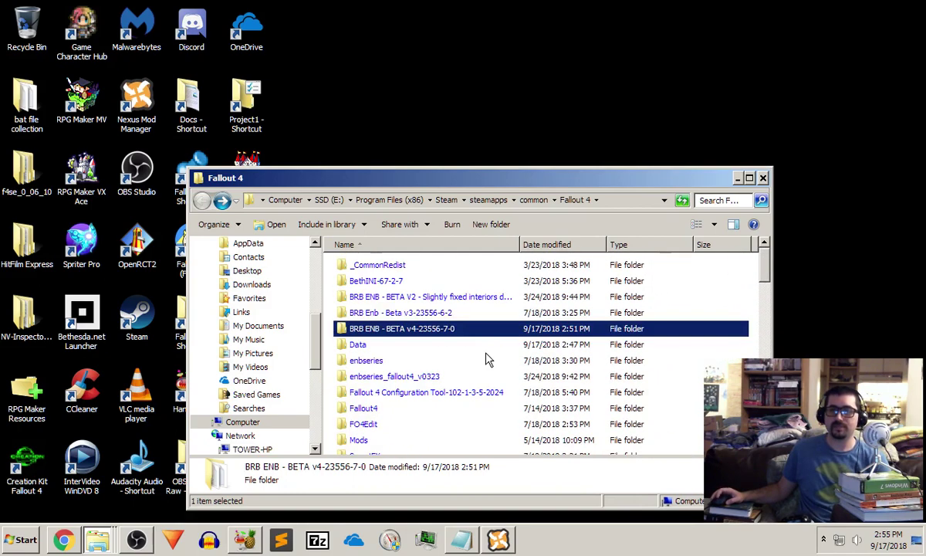
# Switch to Chrome, maximize its window and view the optional files on the Nexus Mods page, including BRB HUD Preset.
pyautogui.click(63, 538)
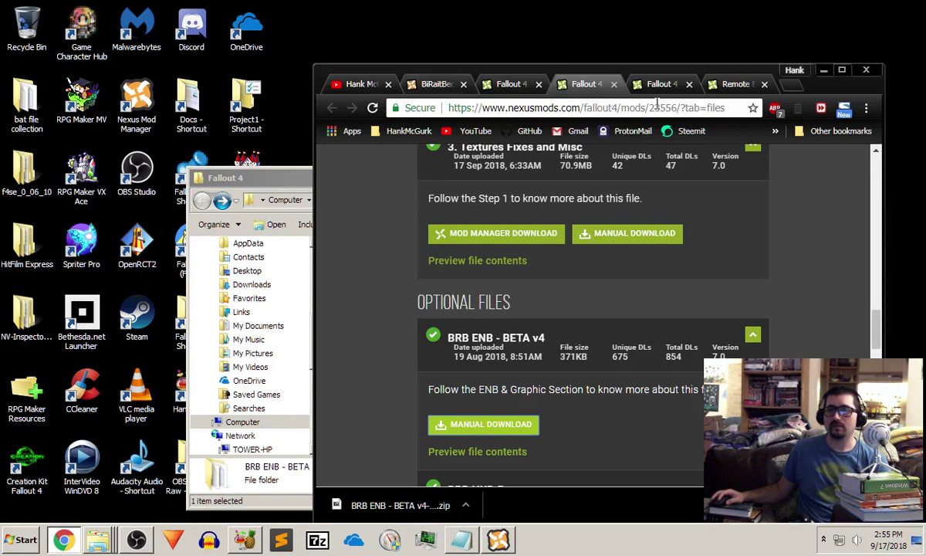
pyautogui.click(842, 71)
pyautogui.scroll(-3, 403, 333)
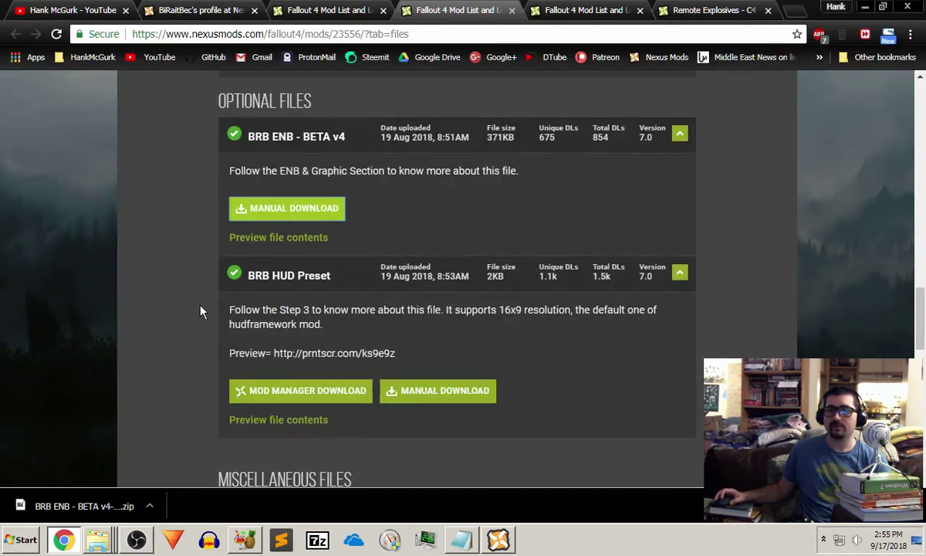
# Switch from the mod's files listing to its description page at the ENB & Graphic section.
pyautogui.scroll(10, 200, 309)
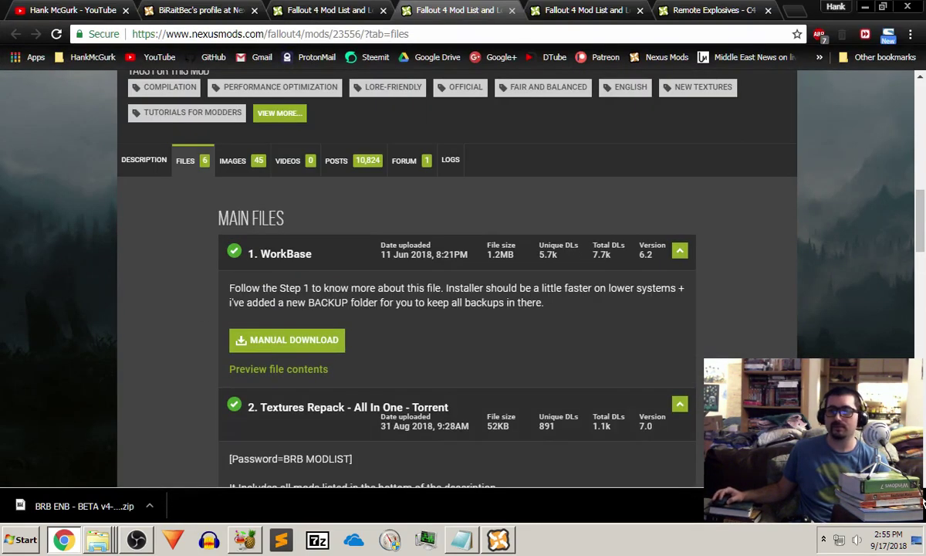
pyautogui.click(923, 501)
pyautogui.click(203, 12)
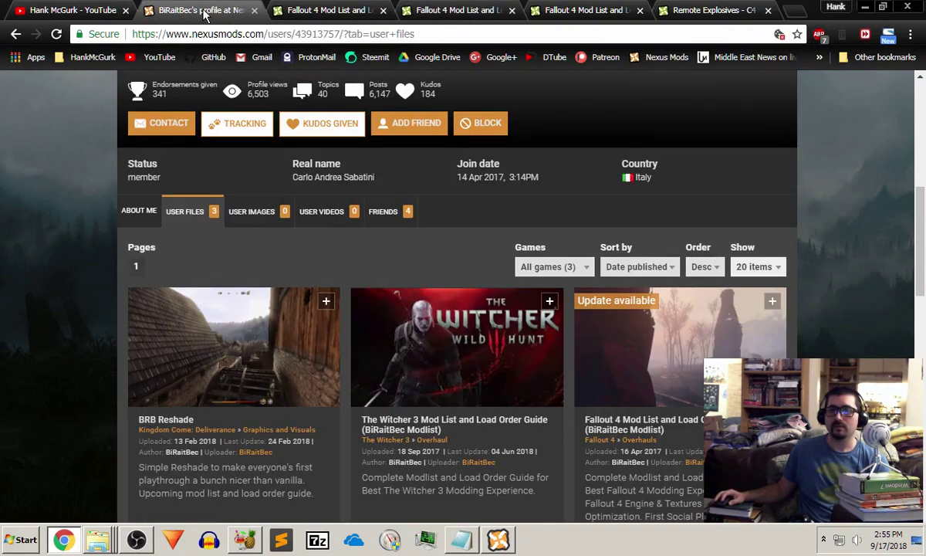
pyautogui.click(314, 12)
pyautogui.scroll(-1, 220, 229)
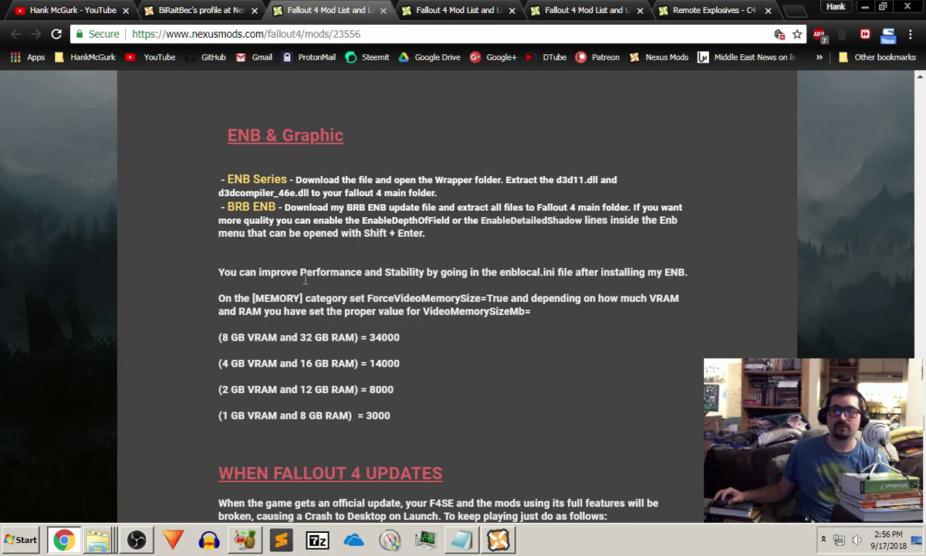
# Read the enblocal.ini memory instructions, comparing the VideoMemorySizeMb values recommended for each VRAM and RAM combination.
pyautogui.moveTo(364, 272); pyautogui.dragTo(495, 272)
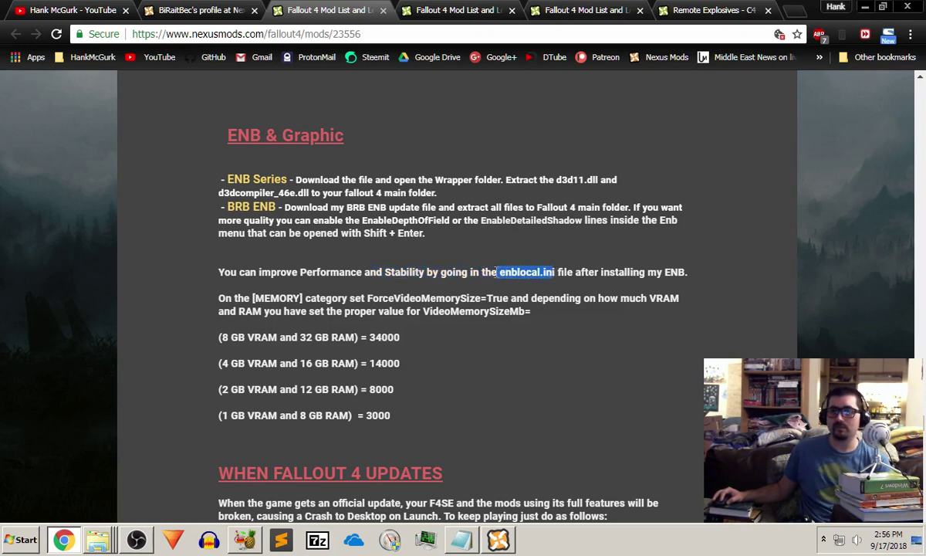
pyautogui.click(555, 277)
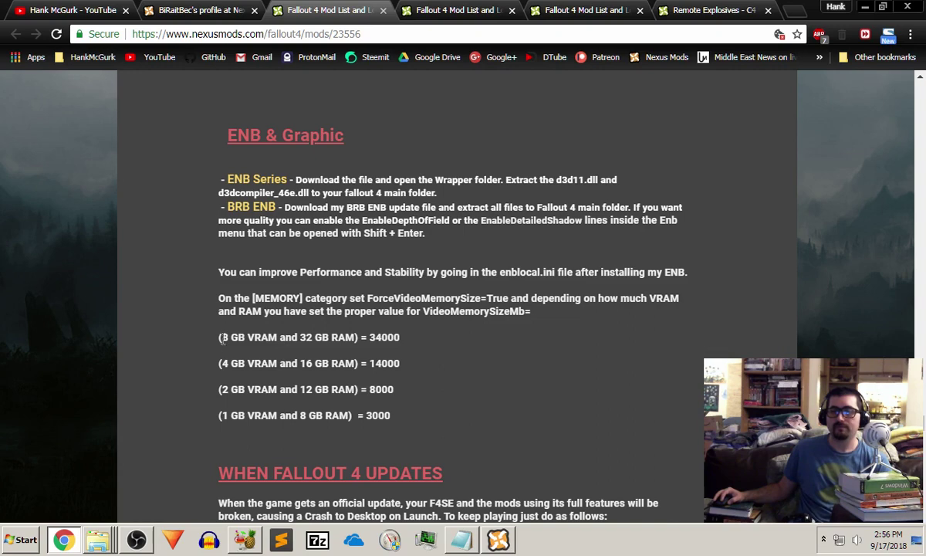
pyautogui.moveTo(221, 337); pyautogui.dragTo(344, 335)
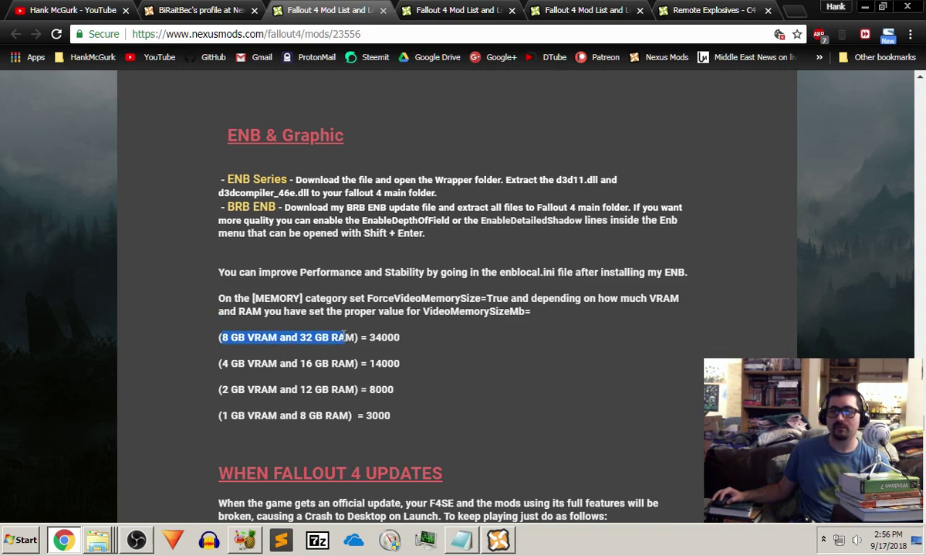
pyautogui.click(327, 388)
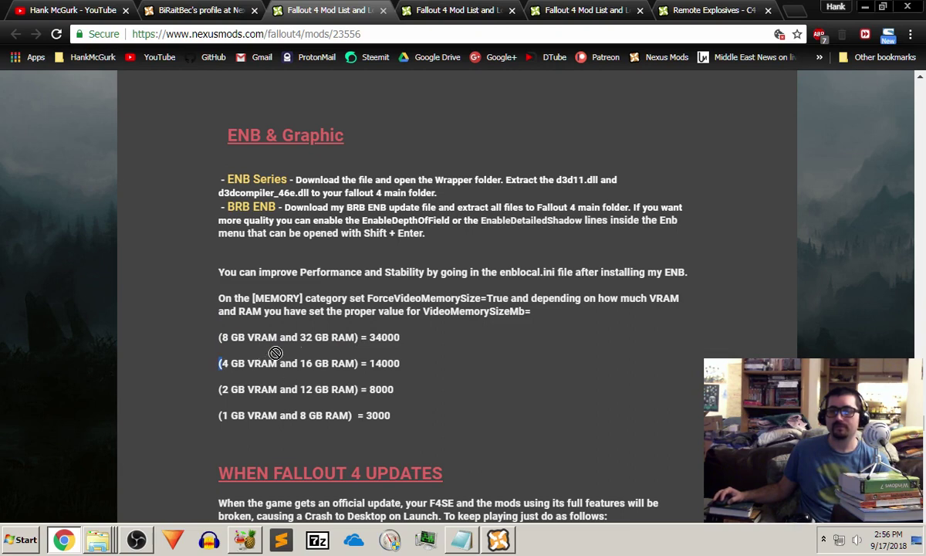
pyautogui.click(325, 363)
pyautogui.doubleClick(371, 362)
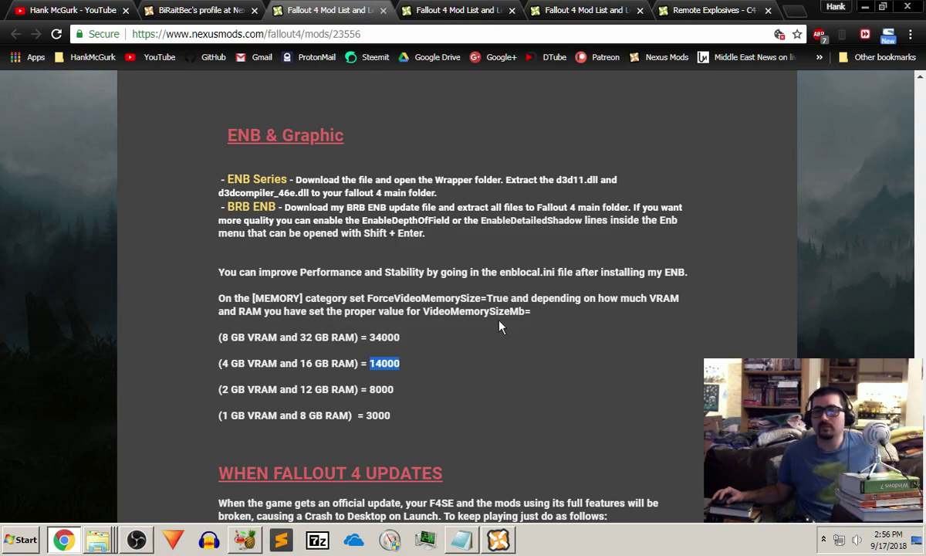
pyautogui.click(496, 362)
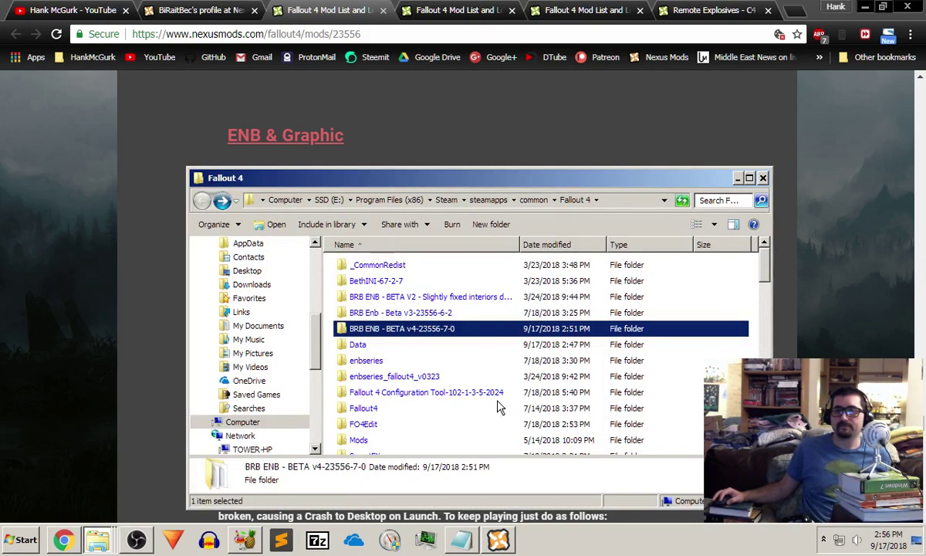
# Look for the enblocal configuration file in the Fallout 4 folder and check the Notepad window that is already open.
pyautogui.scroll(-3, 498, 405)
pyautogui.scroll(-4, 515, 392)
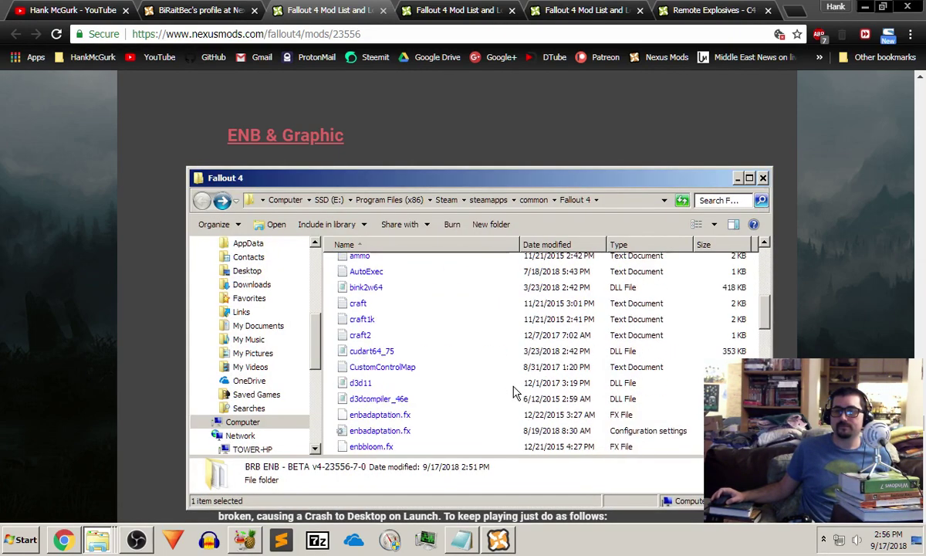
pyautogui.scroll(-3, 516, 392)
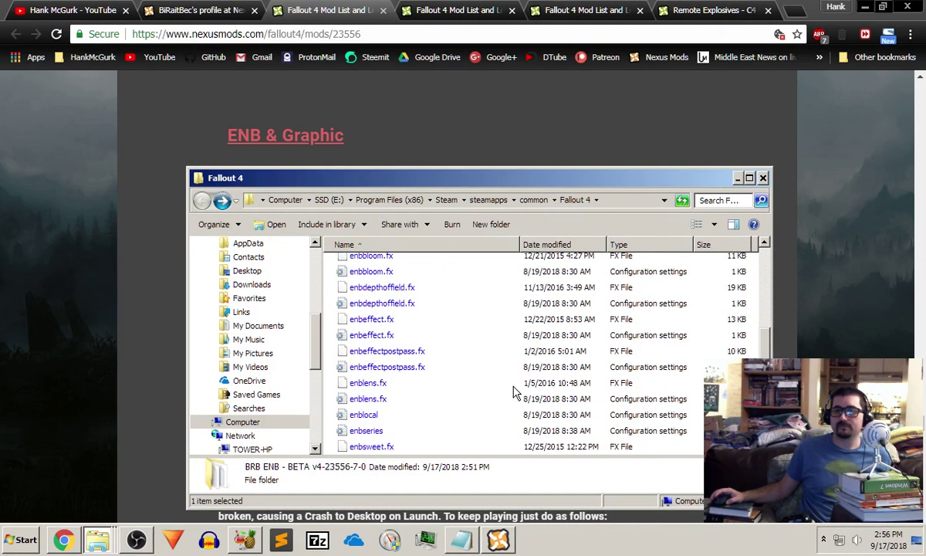
pyautogui.scroll(-3, 516, 392)
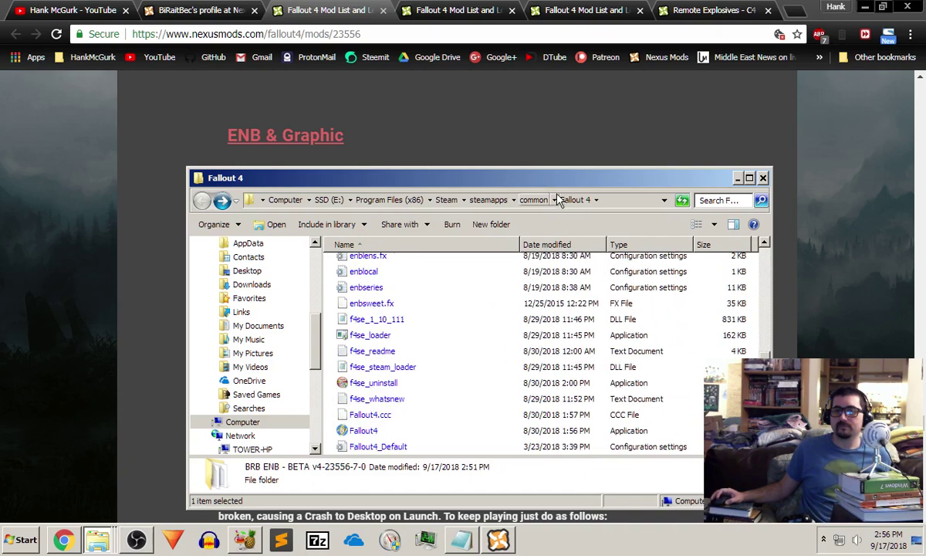
pyautogui.click(736, 179)
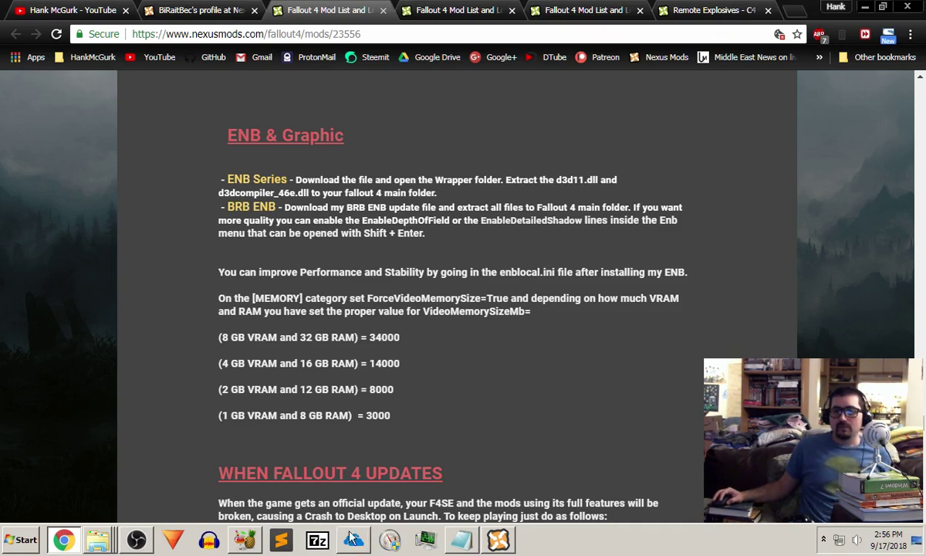
pyautogui.click(461, 539)
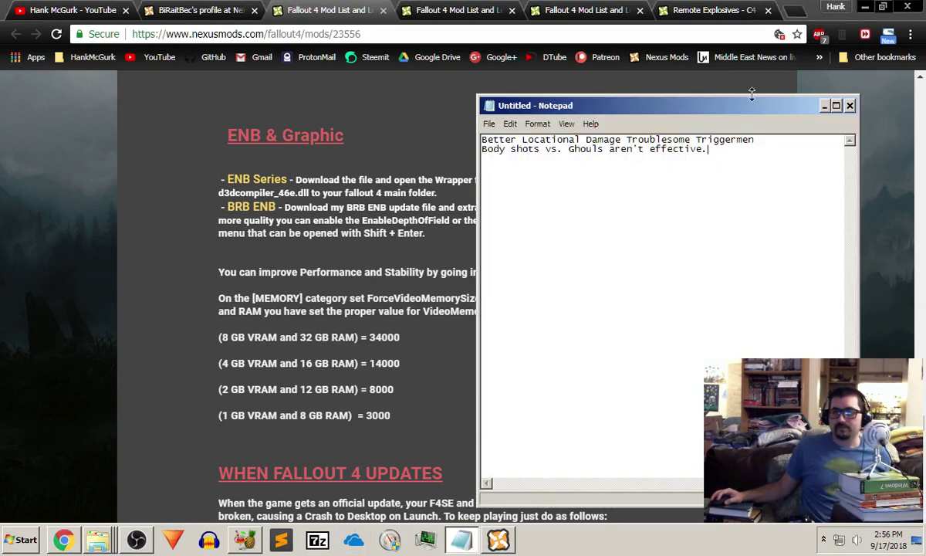
pyautogui.click(824, 105)
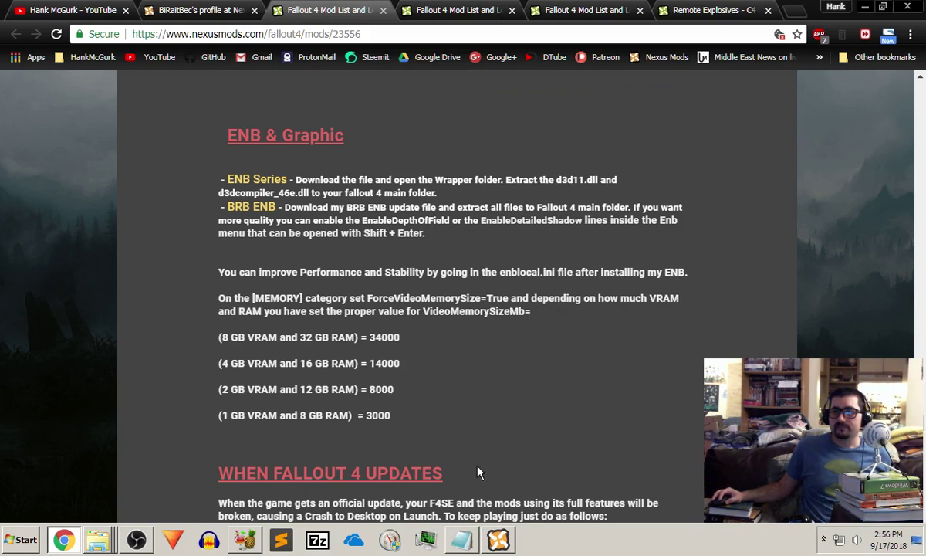
# Inspect the file properties of enblocal in the Fallout 4 folder, leaving them unmodified.
pyautogui.click(106, 540)
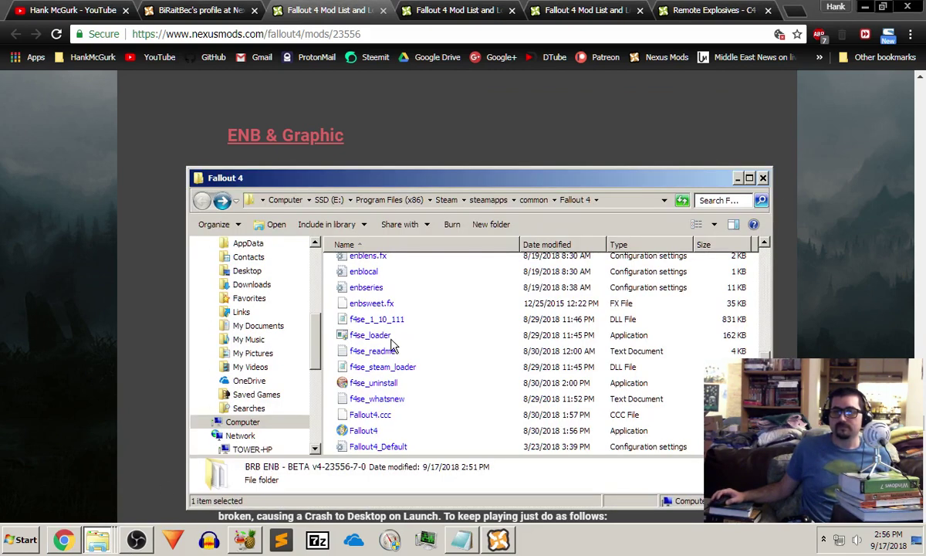
pyautogui.click(393, 276)
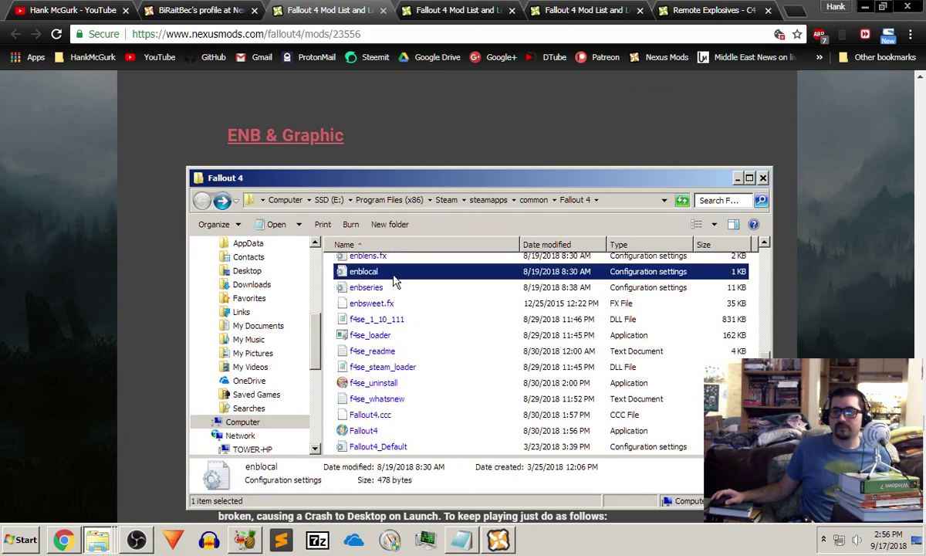
pyautogui.scroll(2, 402, 289)
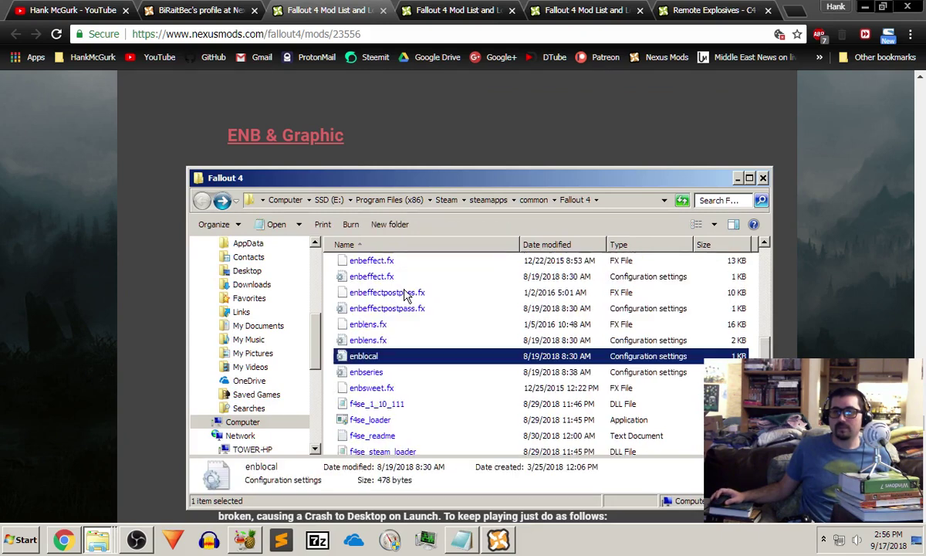
pyautogui.rightClick(381, 362)
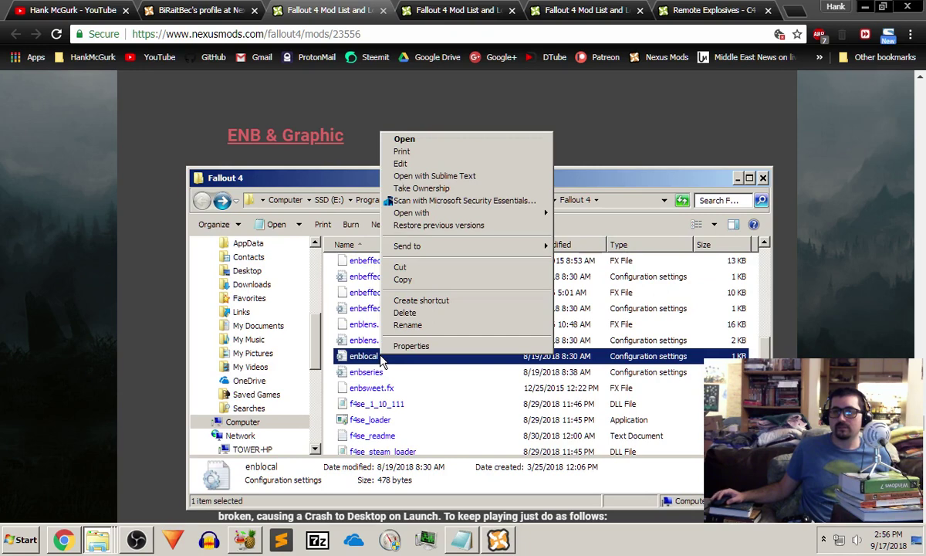
pyautogui.click(394, 346)
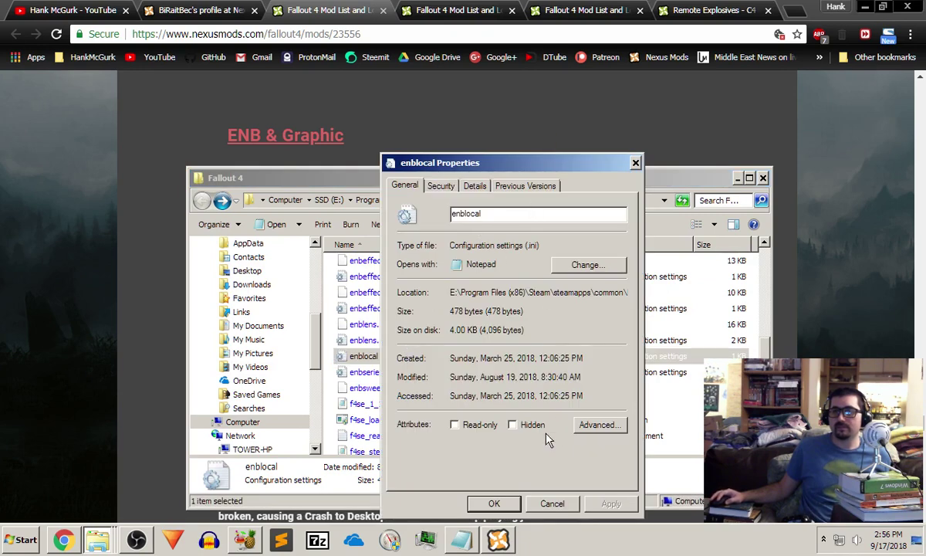
pyautogui.click(552, 503)
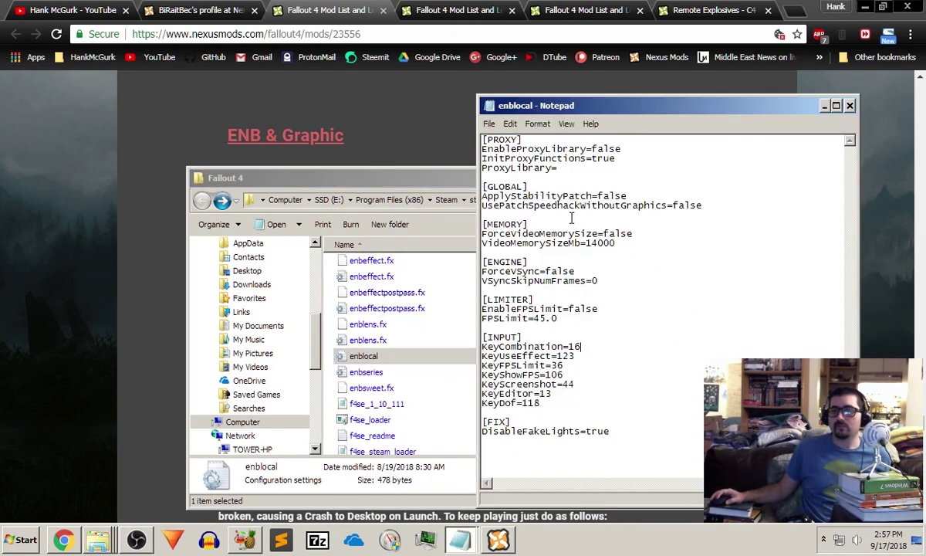
# Open enblocal in Notepad, minimize the Fallout 4 folder window and position the file beside the page's memory instructions.
pyautogui.click(451, 176)
pyautogui.click(738, 179)
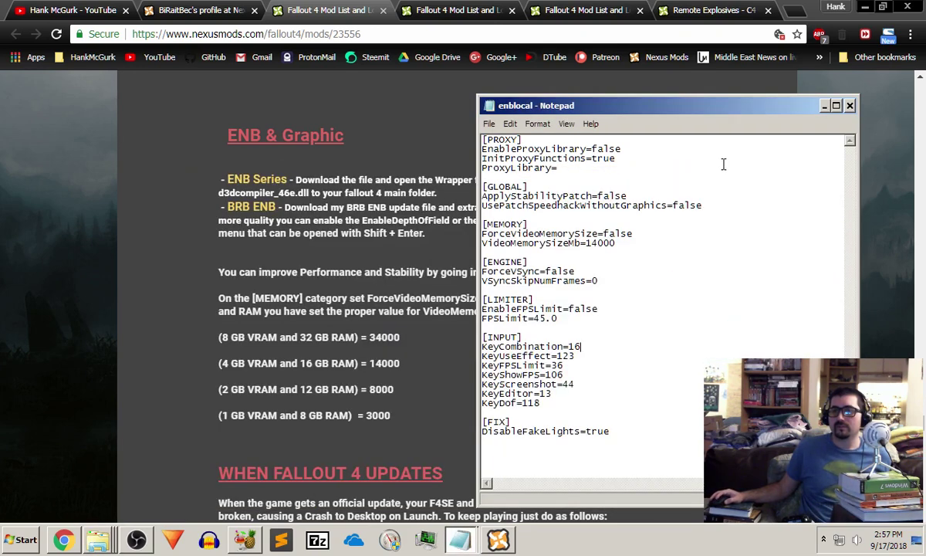
pyautogui.moveTo(737, 106); pyautogui.dragTo(872, 94)
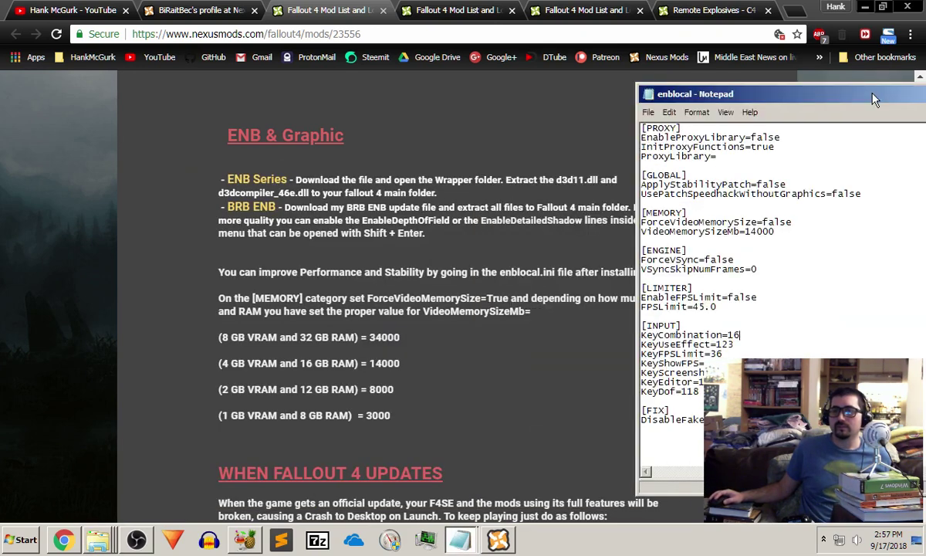
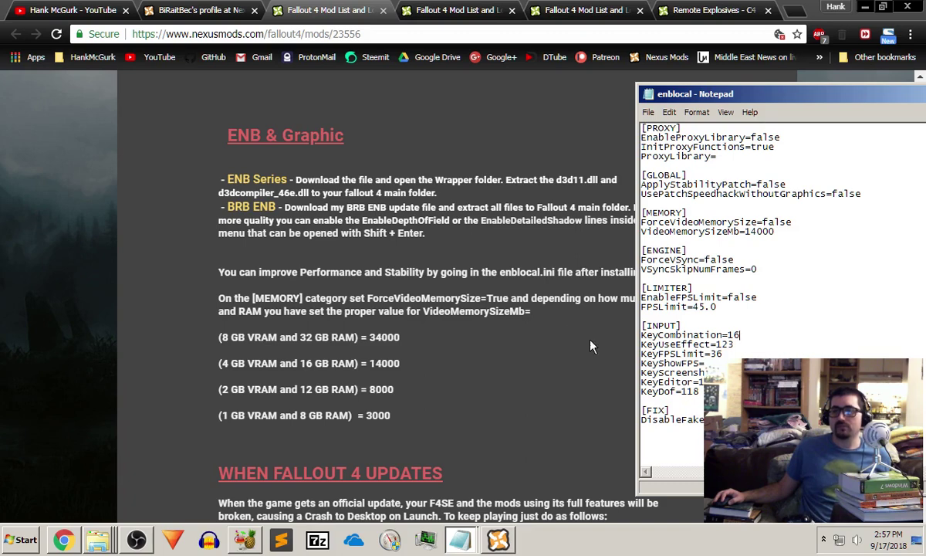
pyautogui.moveTo(829, 90); pyautogui.dragTo(608, 350)
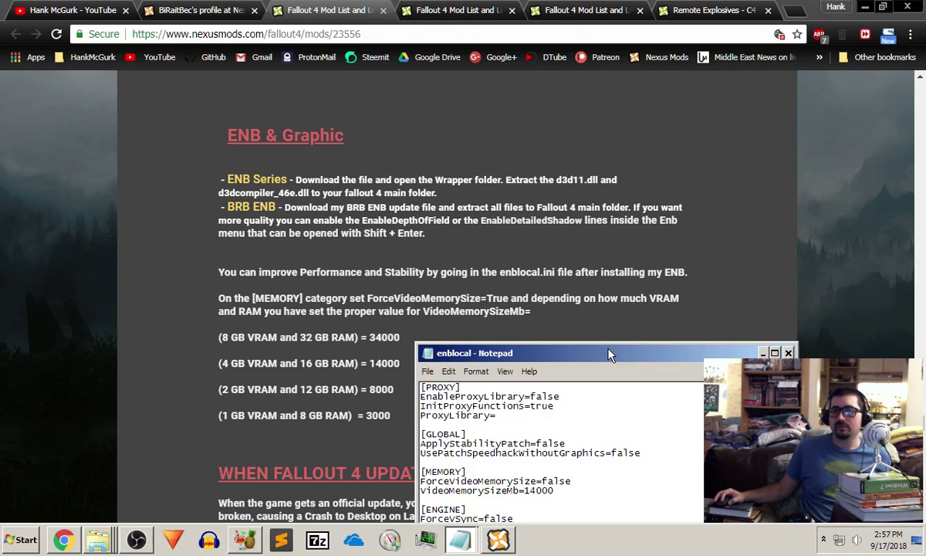
pyautogui.moveTo(608, 349); pyautogui.dragTo(664, 77)
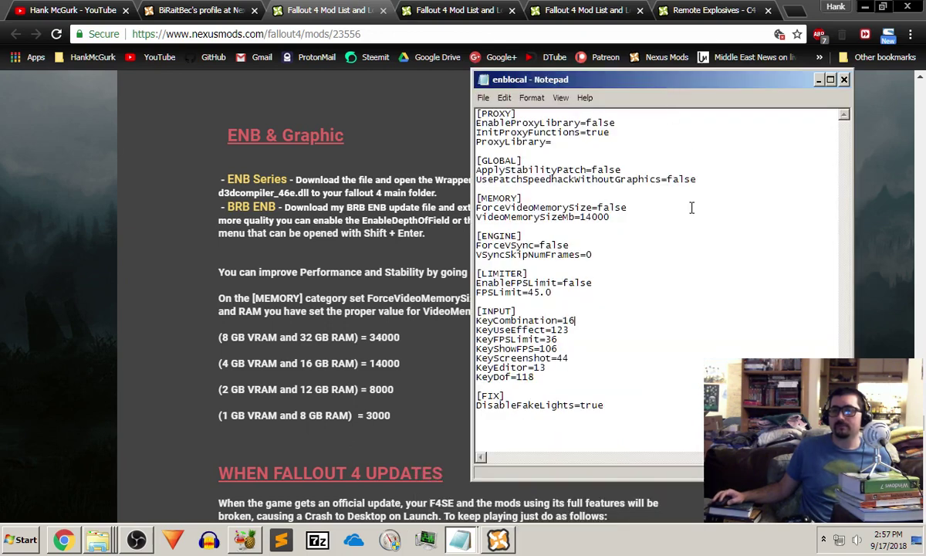
# Set ForceVideoMemorySize to true in the [MEMORY] section of enblocal.
pyautogui.click(642, 208)
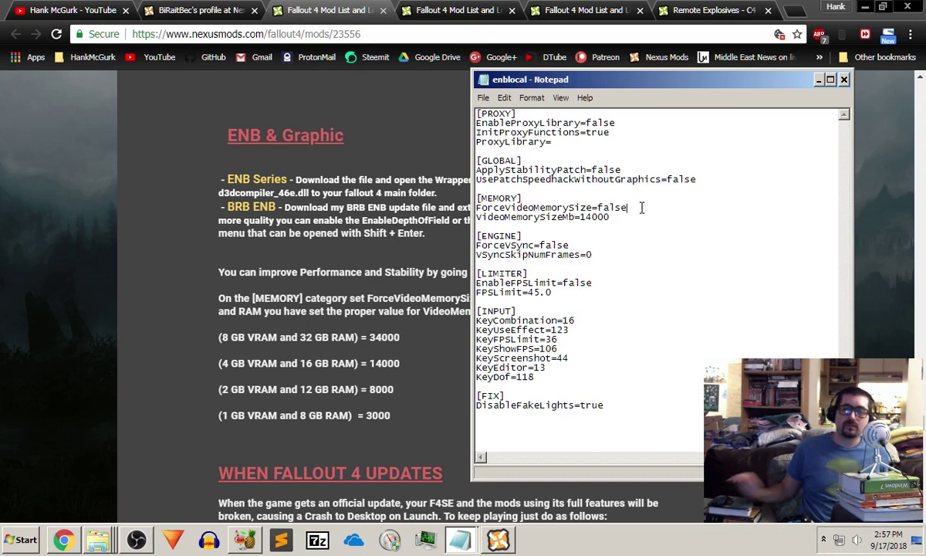
pyautogui.press('BackSpace')
pyautogui.press('BackSpace')
pyautogui.press('BackSpace')
pyautogui.press('BackSpace')
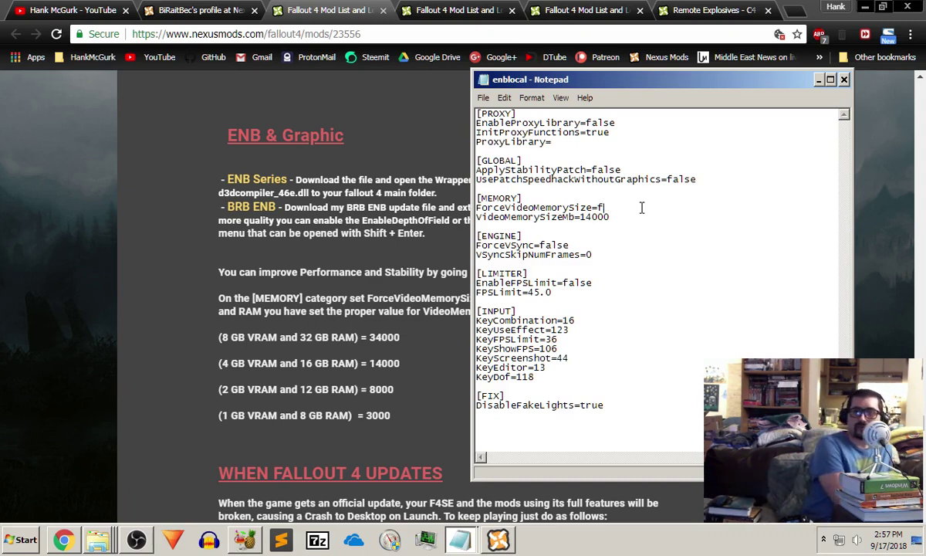
pyautogui.write('tru')
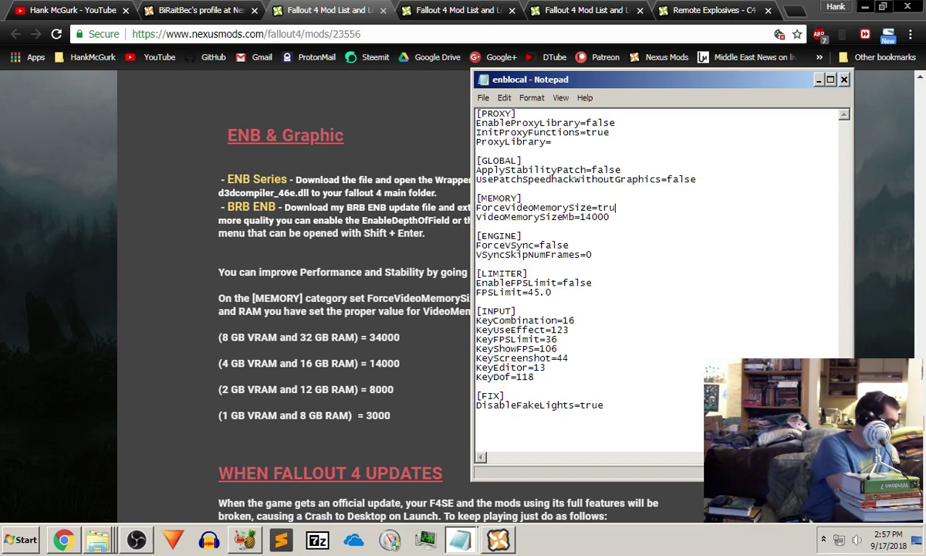
pyautogui.write('e')
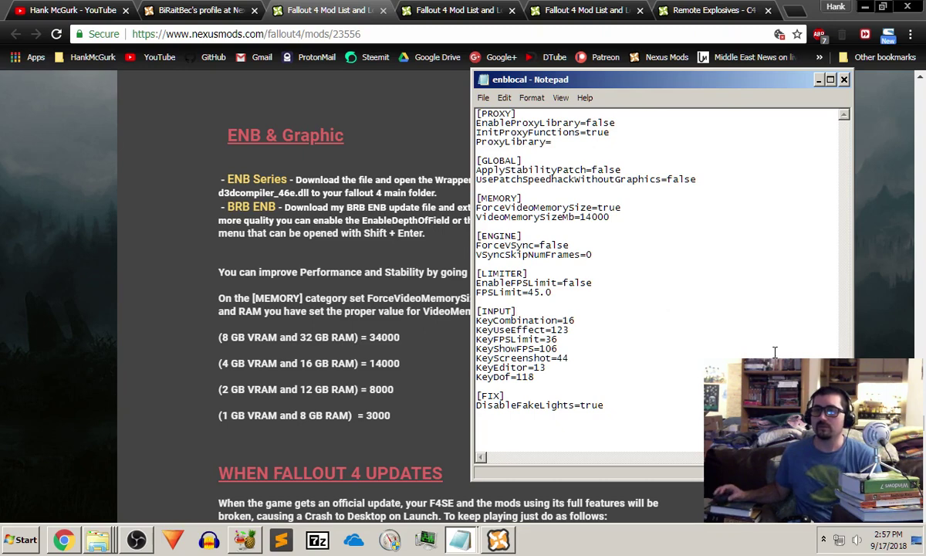
# Save the edited enblocal file and close it.
pyautogui.click(483, 98)
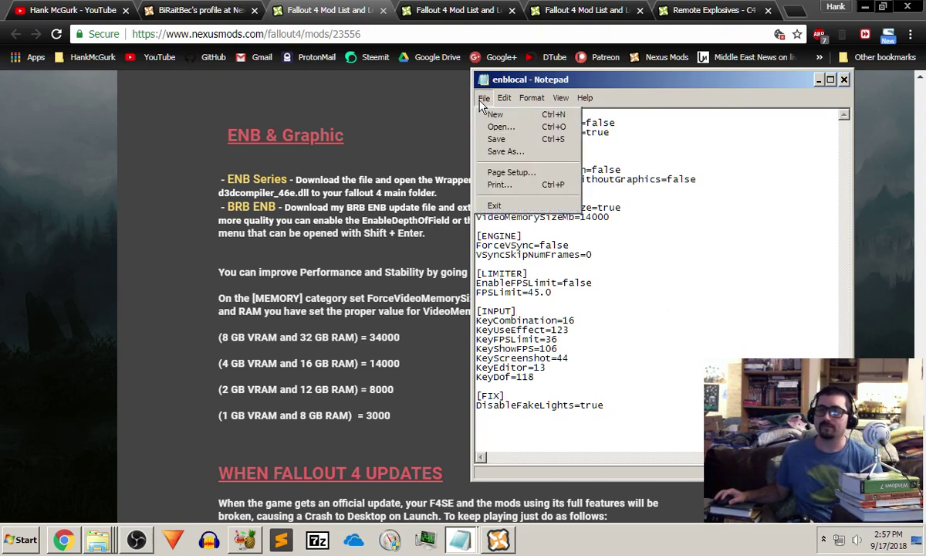
pyautogui.click(497, 139)
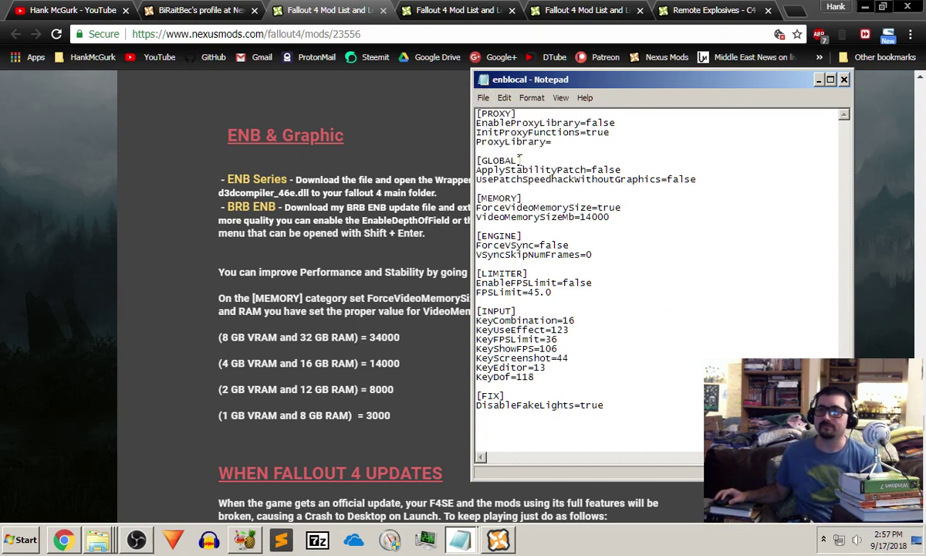
pyautogui.click(844, 80)
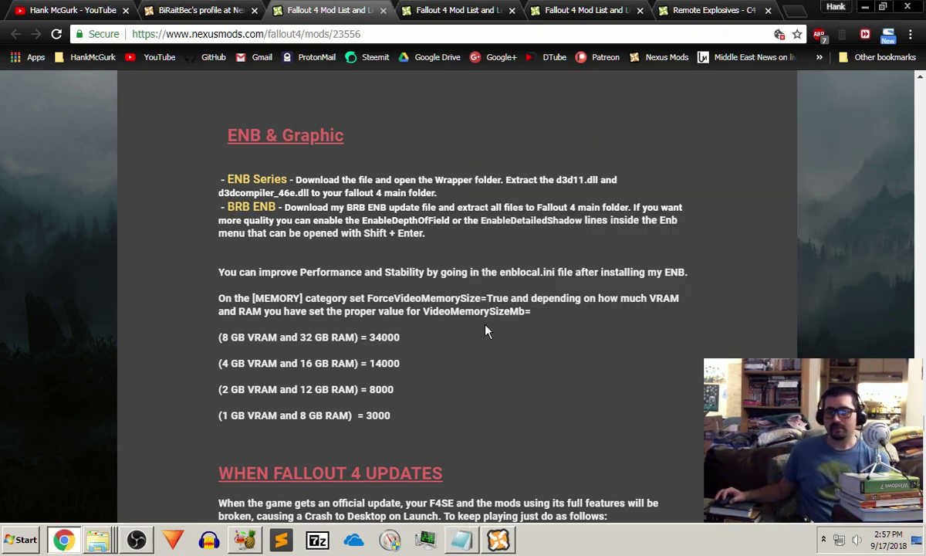
# Look back through the mod list description from the ENB & Graphic section up to Step 8: Settlements.
pyautogui.scroll(-5, 486, 331)
pyautogui.scroll(12, 486, 329)
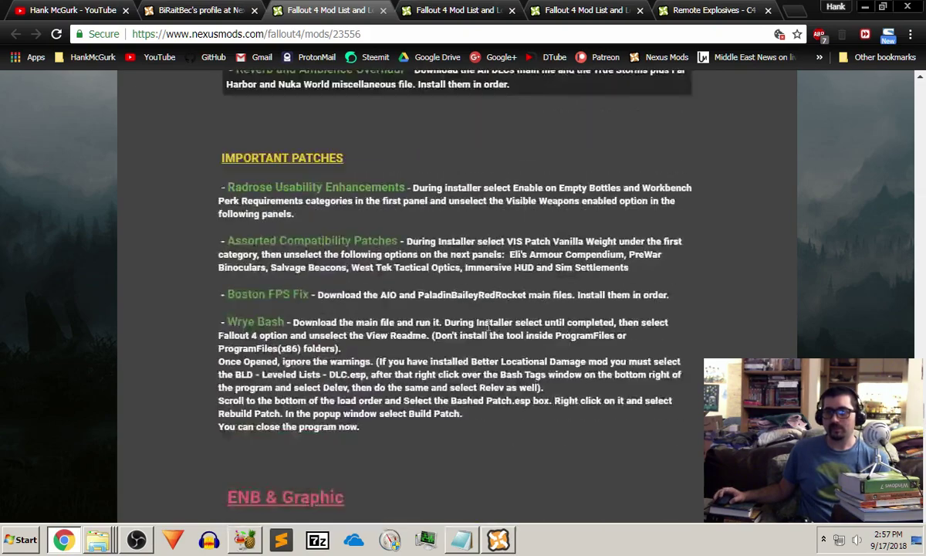
pyautogui.scroll(15, 486, 328)
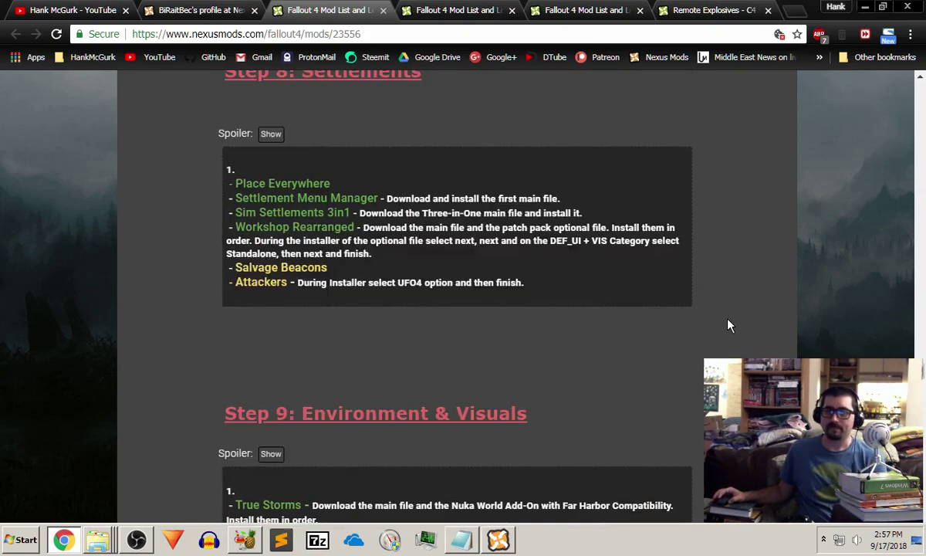
# Close the two mod list pages that show the files section, keeping the mod list description and Remote Explosives pages open.
pyautogui.scroll(3, 729, 325)
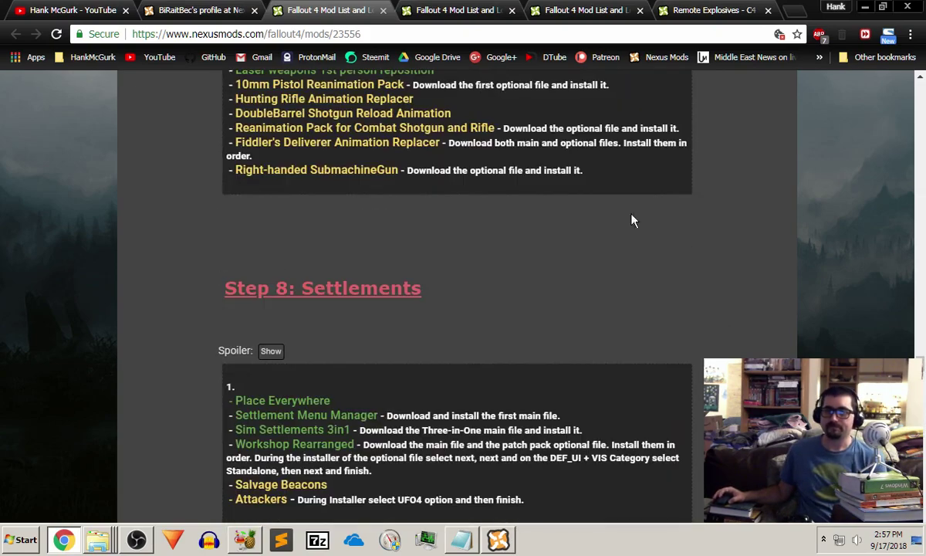
pyautogui.click(474, 10)
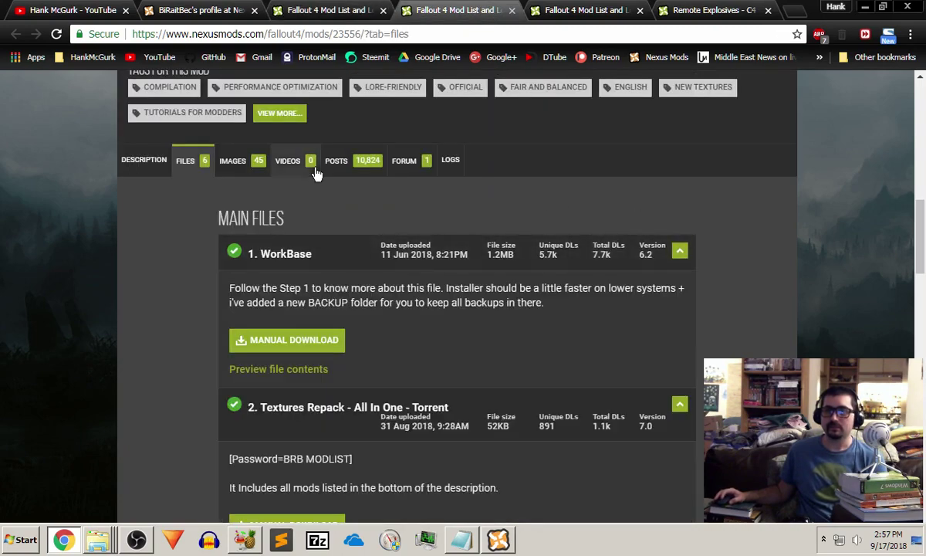
pyautogui.scroll(4, 469, 159)
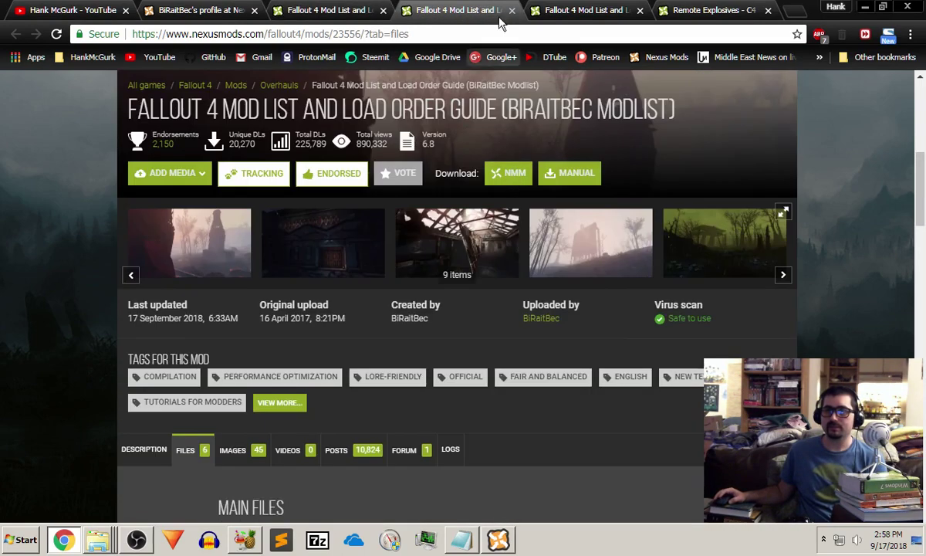
pyautogui.click(511, 10)
pyautogui.click(318, 12)
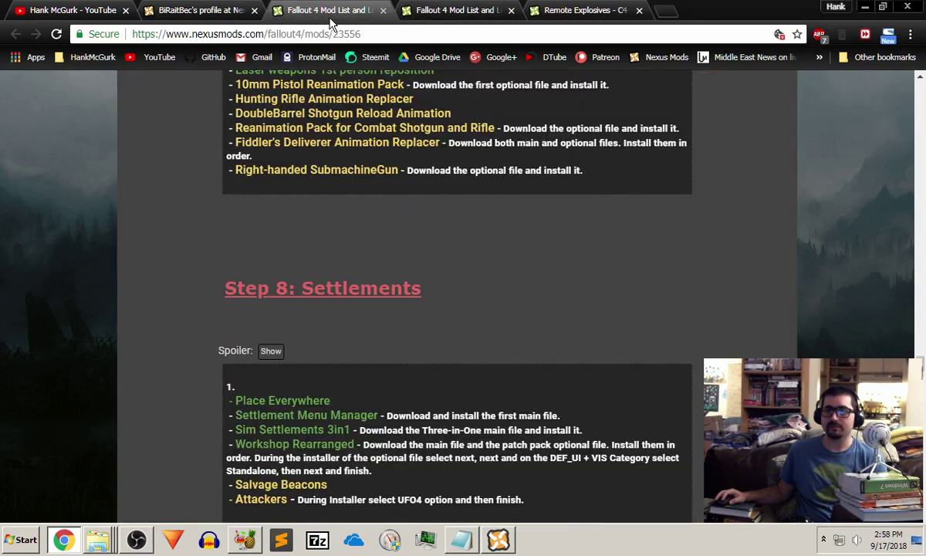
pyautogui.click(447, 11)
pyautogui.scroll(6, 554, 155)
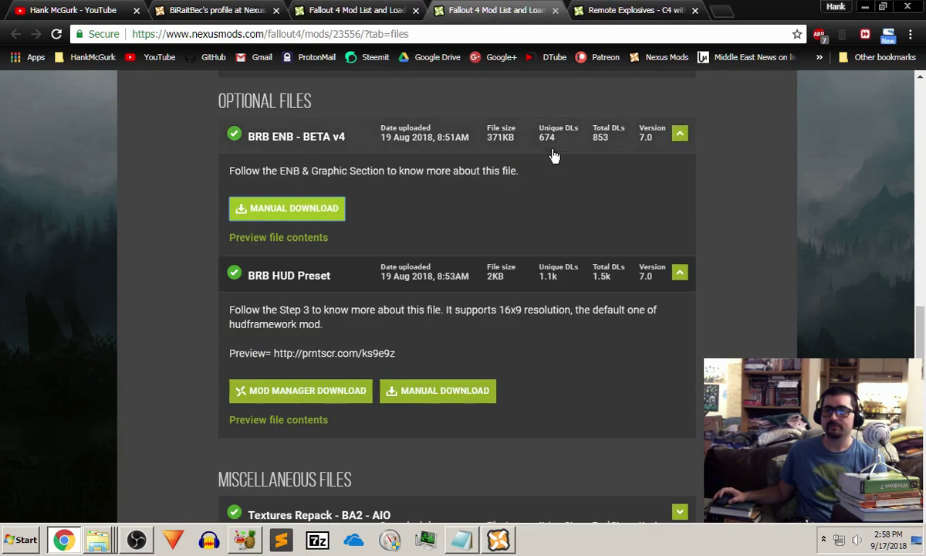
pyautogui.click(555, 10)
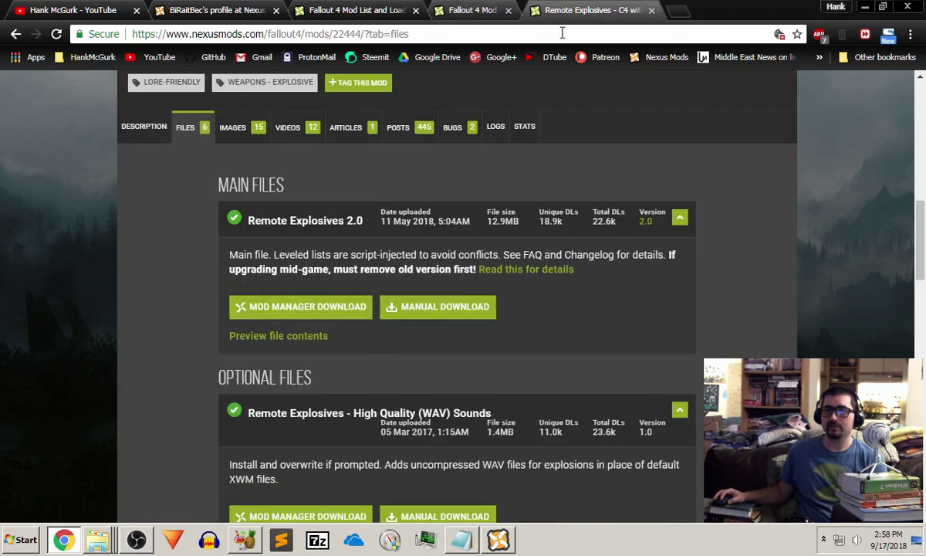
# Examine the Remote Explosives files page, including the main file's upgrade note and the optional file descriptions through Standard Leveled Lists.
pyautogui.scroll(2, 548, 192)
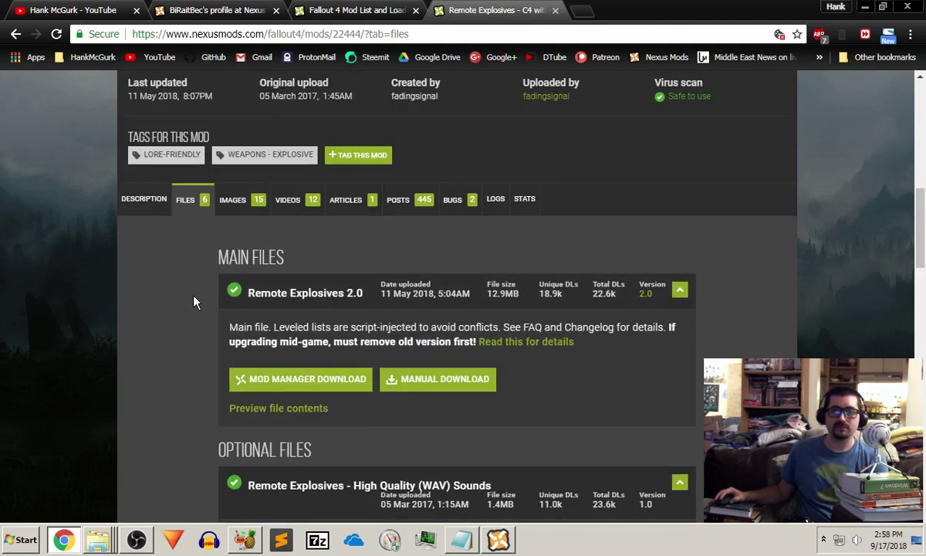
pyautogui.scroll(-1, 196, 305)
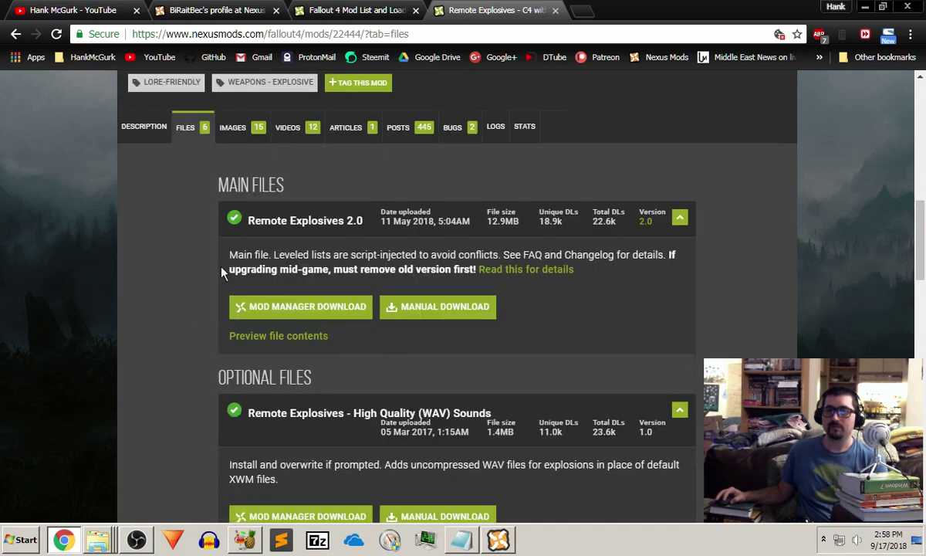
pyautogui.moveTo(222, 271); pyautogui.dragTo(477, 271)
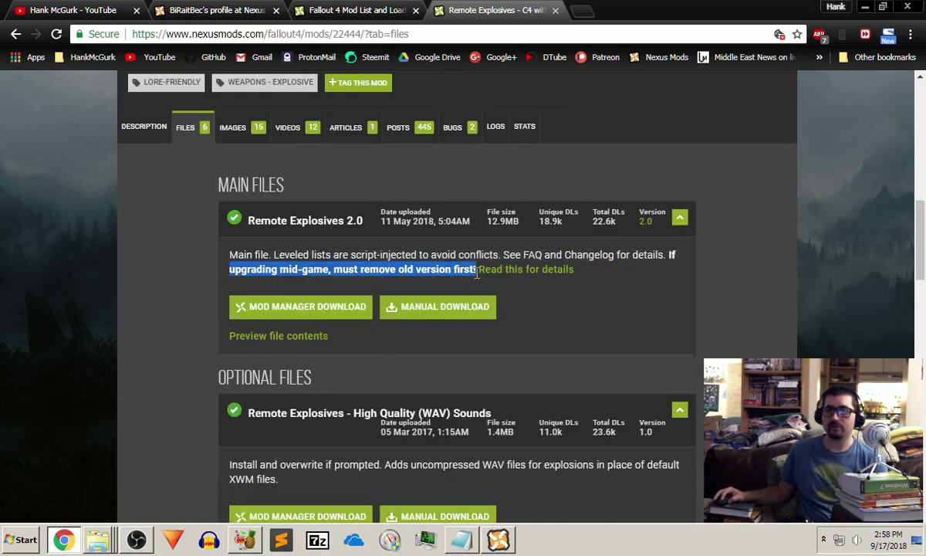
pyautogui.click(450, 268)
pyautogui.scroll(-2, 407, 295)
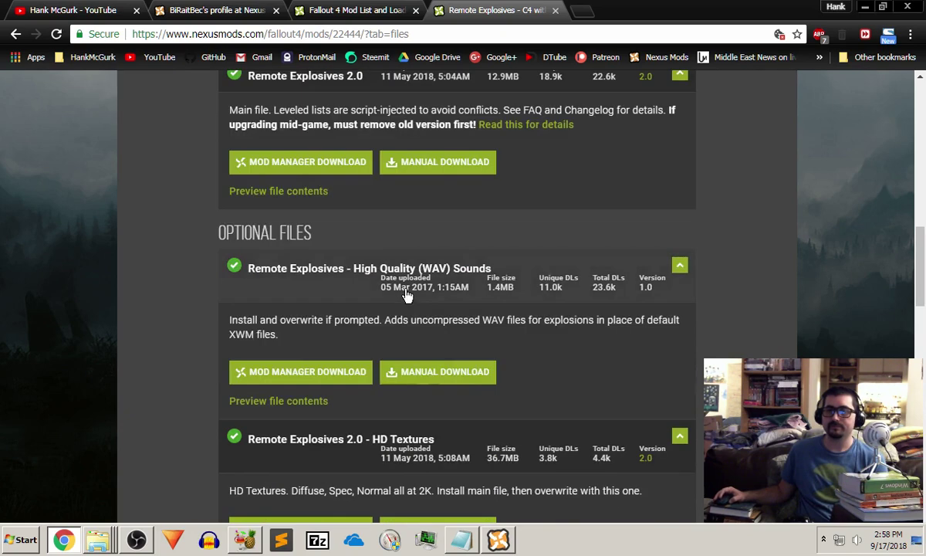
pyautogui.scroll(1, 275, 209)
pyautogui.moveTo(273, 177); pyautogui.dragTo(355, 184)
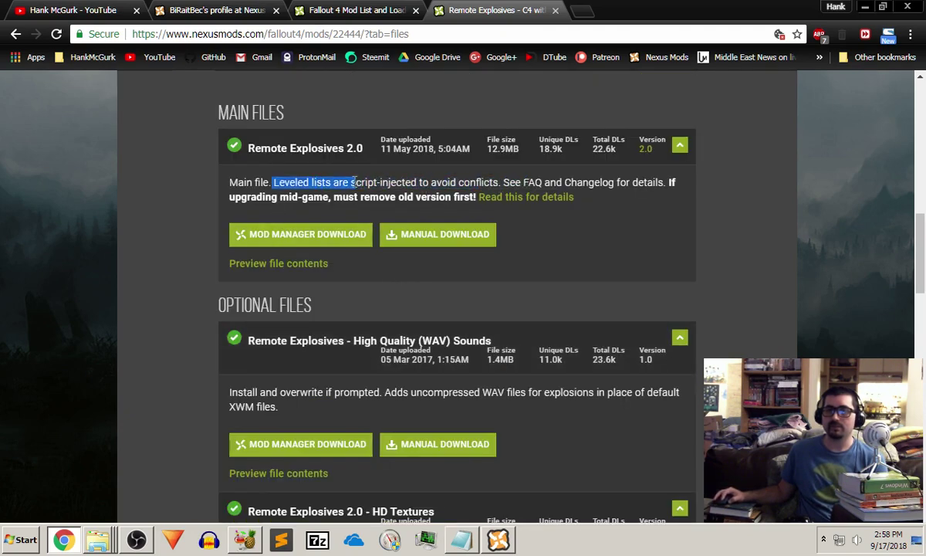
pyautogui.click(315, 198)
pyautogui.scroll(-4, 163, 202)
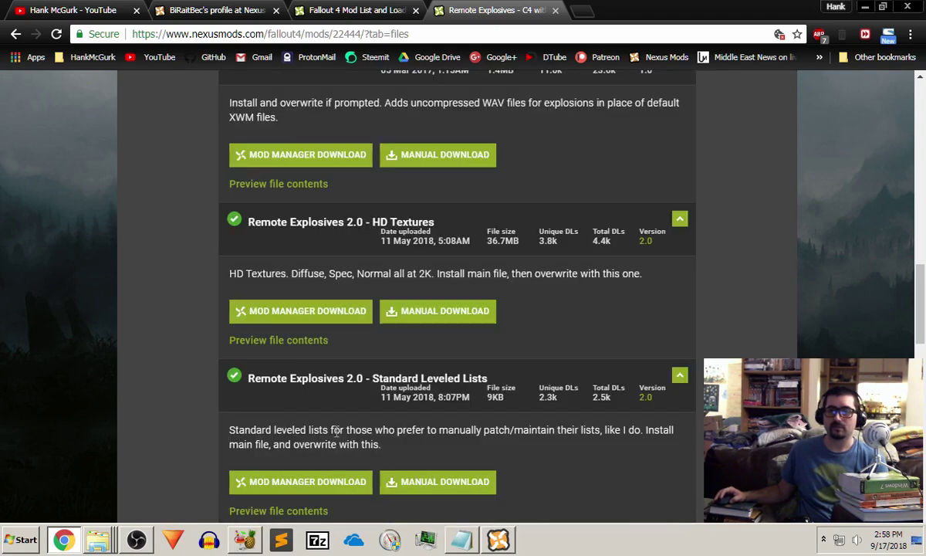
pyautogui.scroll(-1, 177, 417)
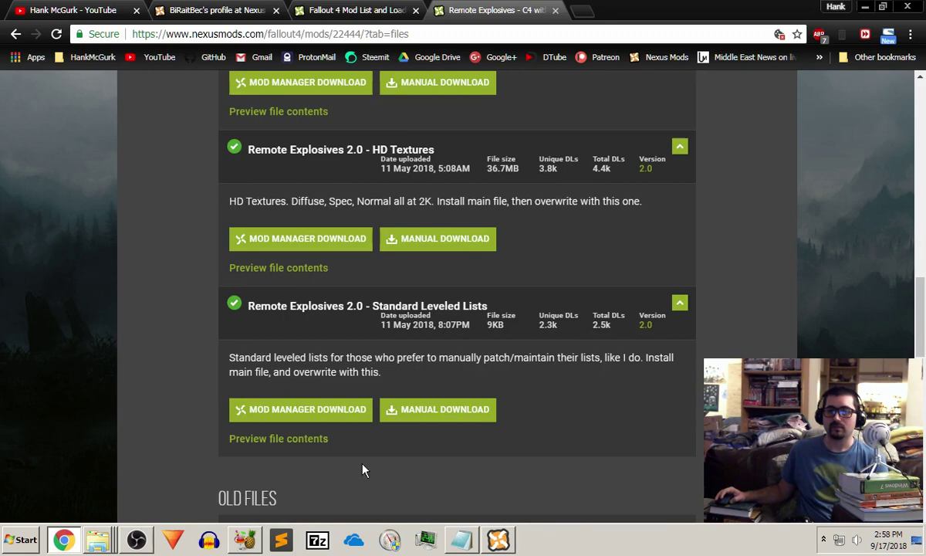
# Switch to Nexus Mod Manager, maximize it, and permanently delete and uninstall Remote Explosives 2.0 - Standard Leveled Lists.
pyautogui.click(498, 539)
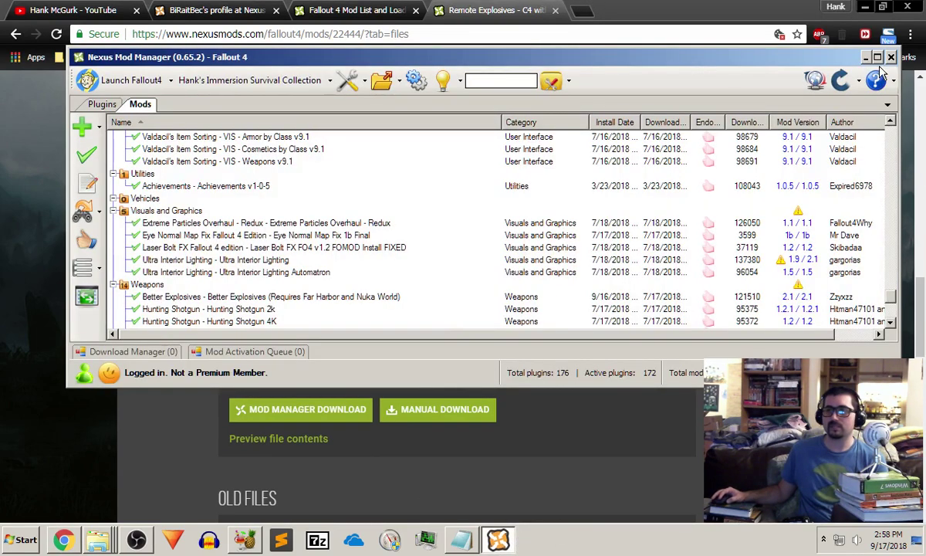
pyautogui.click(878, 58)
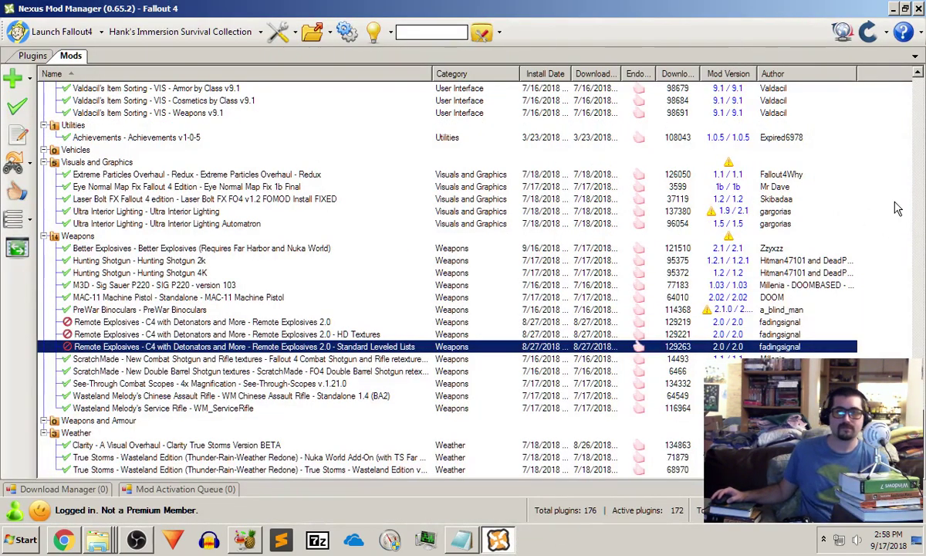
pyautogui.rightClick(197, 350)
pyautogui.moveTo(263, 406)
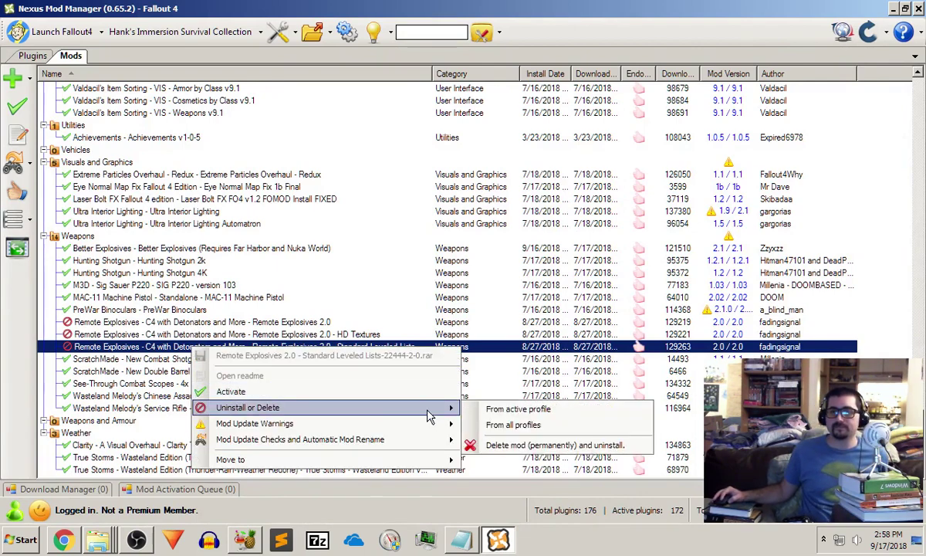
pyautogui.click(484, 443)
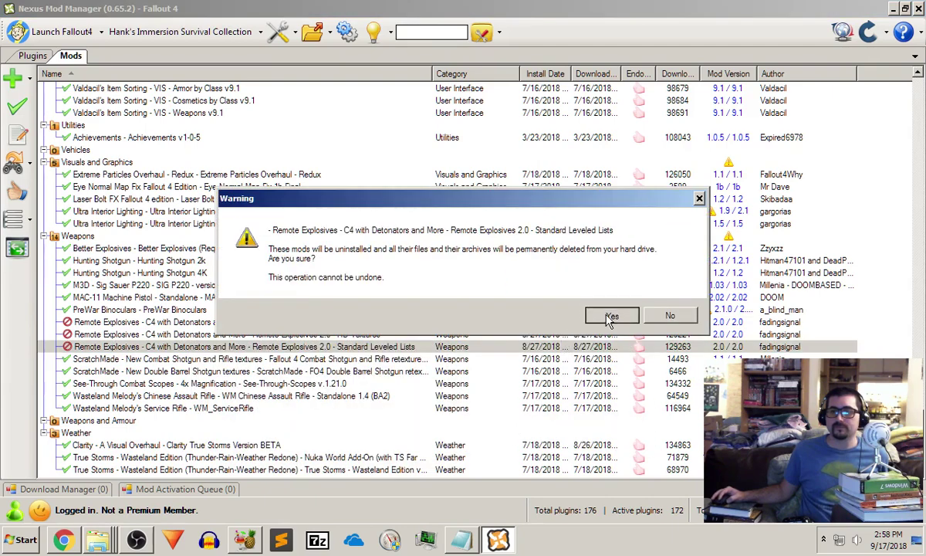
pyautogui.click(572, 297)
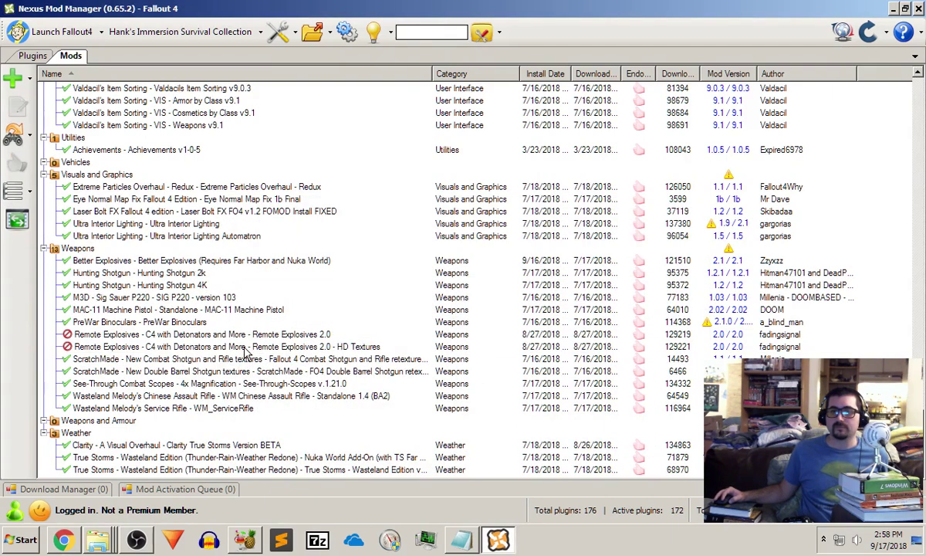
# Permanently delete and uninstall the Remote Explosives 2.0 - HD Textures mod.
pyautogui.click(246, 348)
pyautogui.rightClick(245, 347)
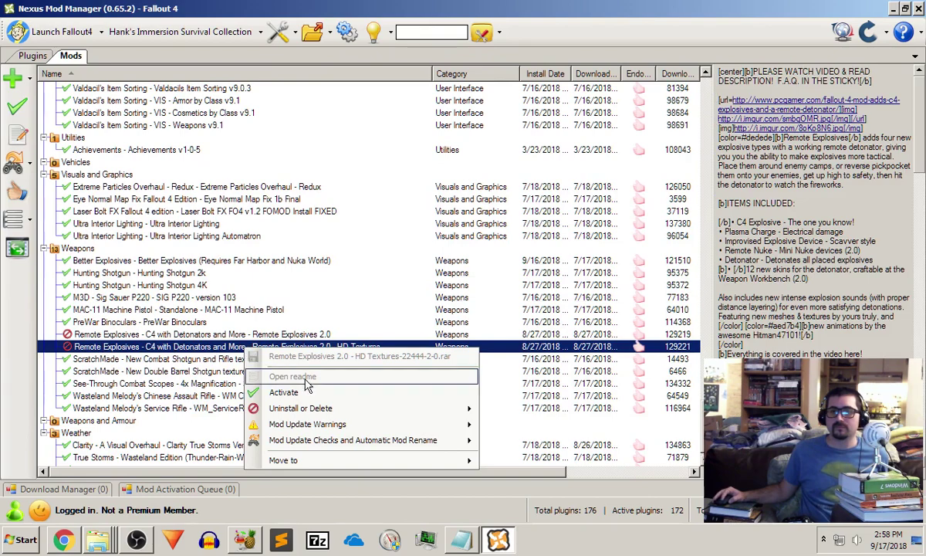
pyautogui.moveTo(359, 411)
pyautogui.click(556, 446)
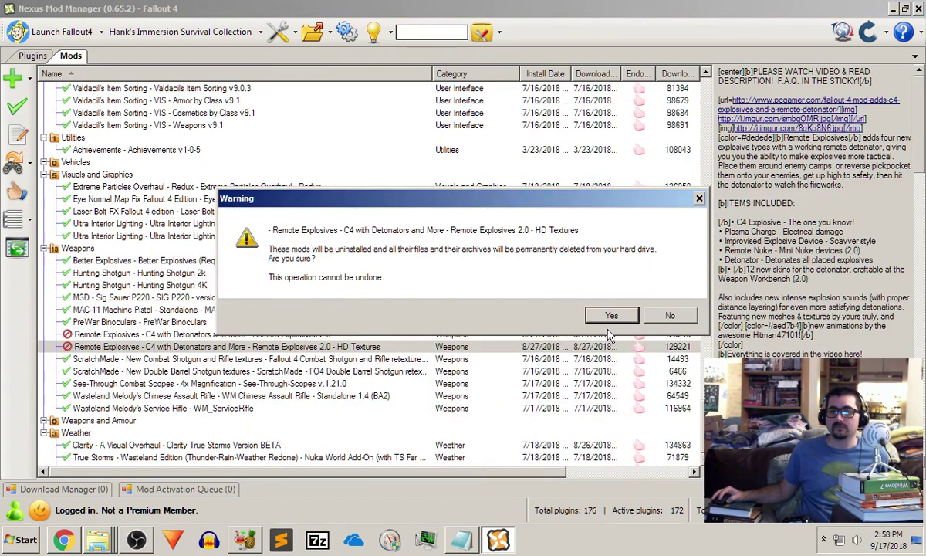
pyautogui.click(609, 317)
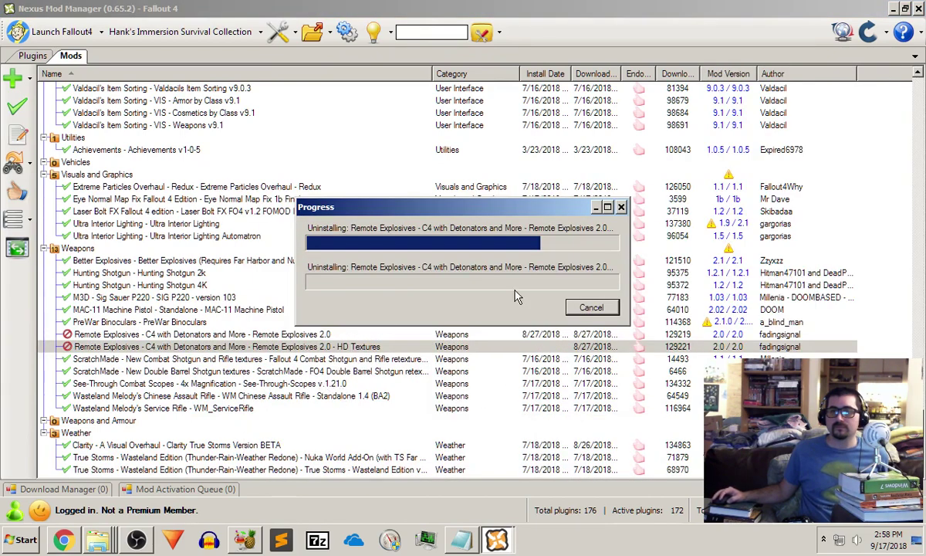
# Permanently delete and uninstall the main Remote Explosives 2.0 mod.
pyautogui.click(277, 347)
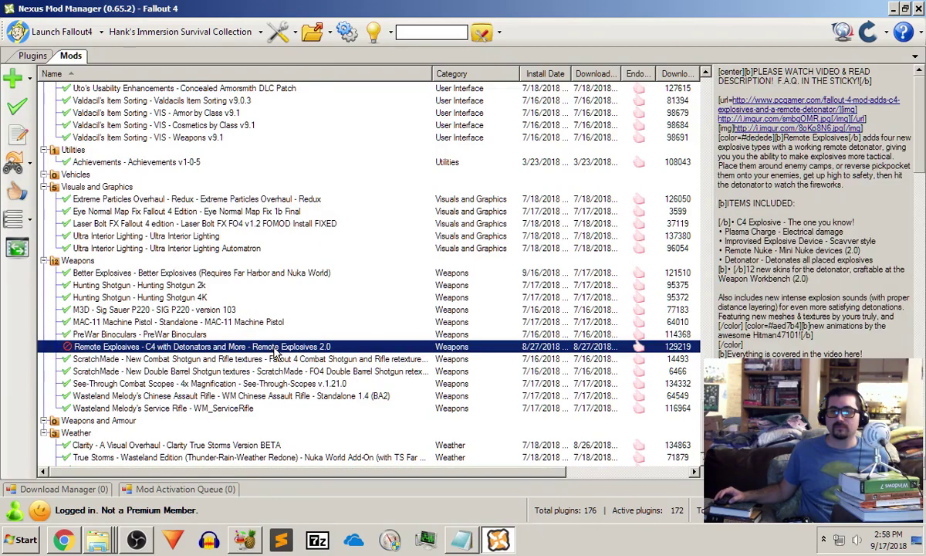
pyautogui.rightClick(276, 349)
pyautogui.moveTo(463, 408)
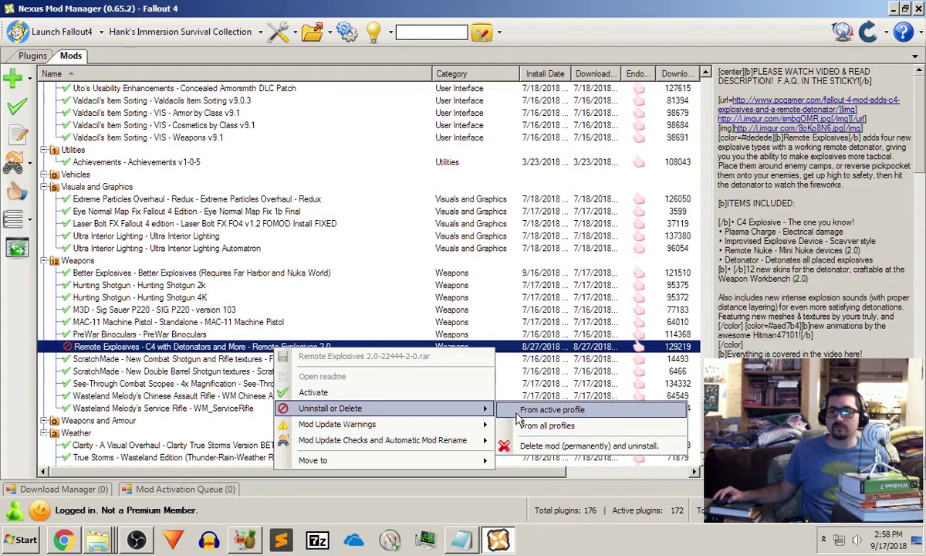
pyautogui.click(524, 446)
pyautogui.click(599, 310)
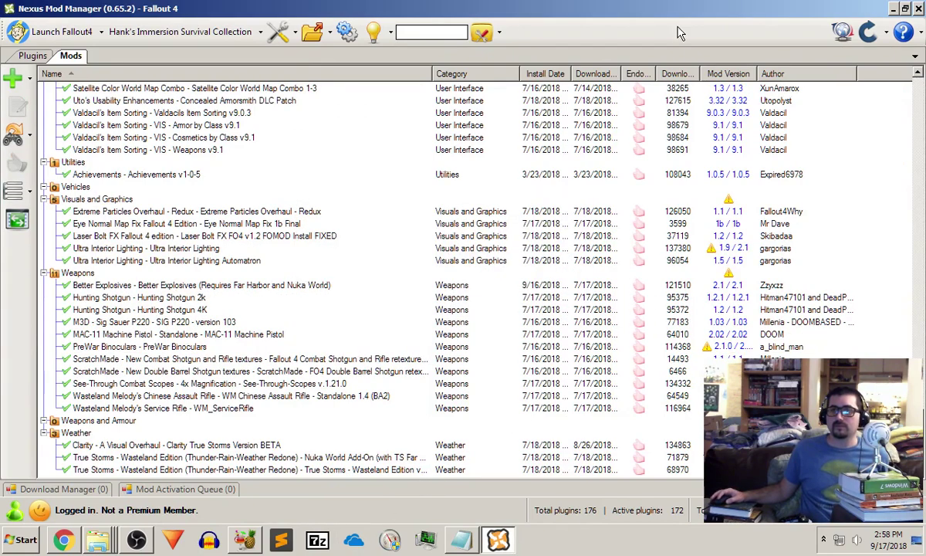
# Download the Remote Explosives 2.0 main file from its Nexus page into the mod manager, check the download, and dismiss the download notice.
pyautogui.click(893, 9)
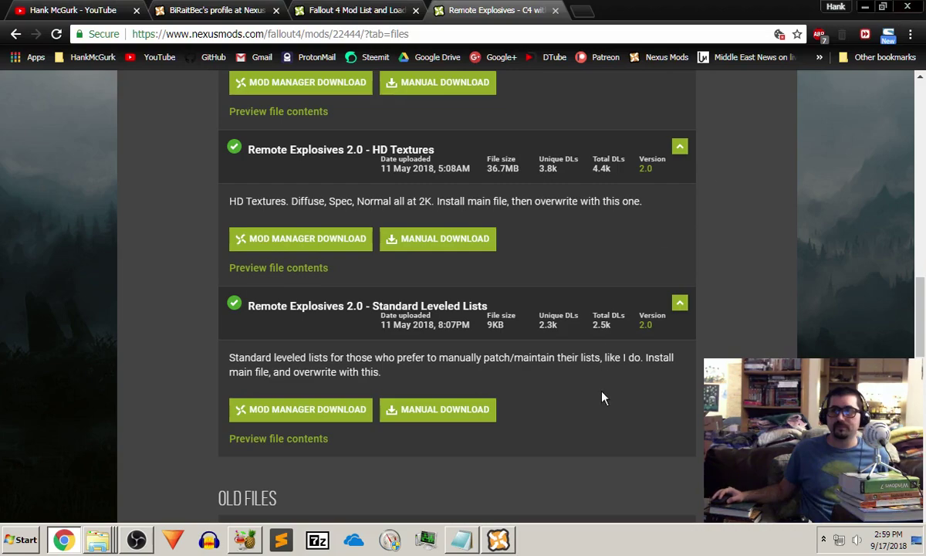
pyautogui.scroll(2, 586, 378)
pyautogui.scroll(5, 579, 359)
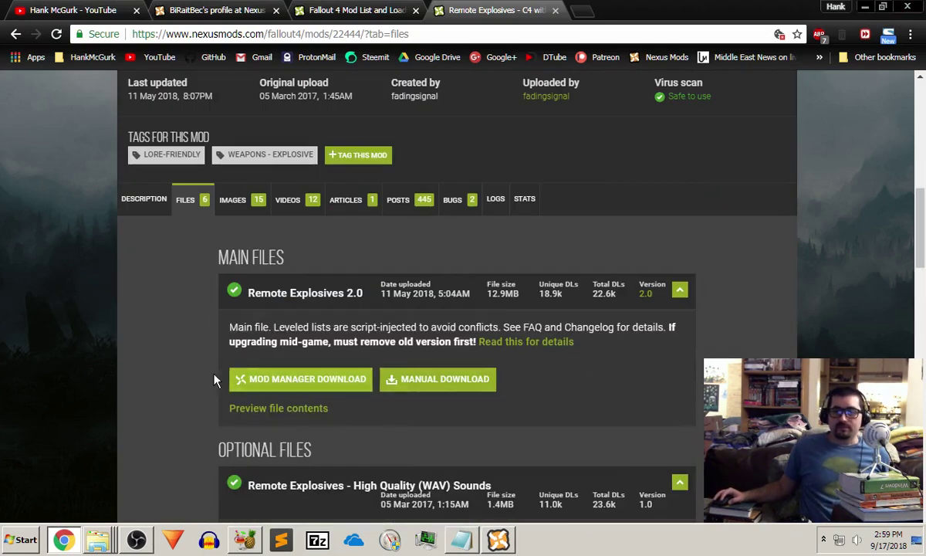
pyautogui.click(305, 378)
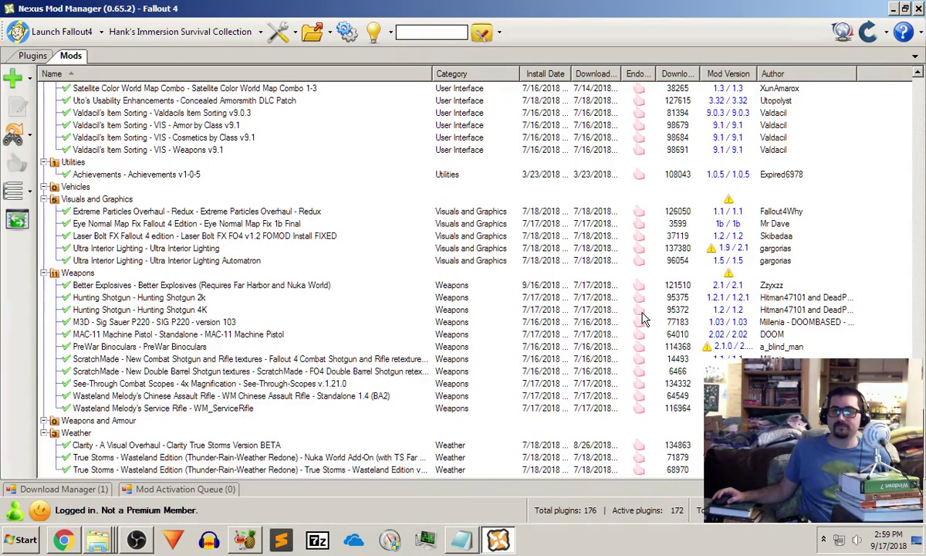
pyautogui.click(98, 494)
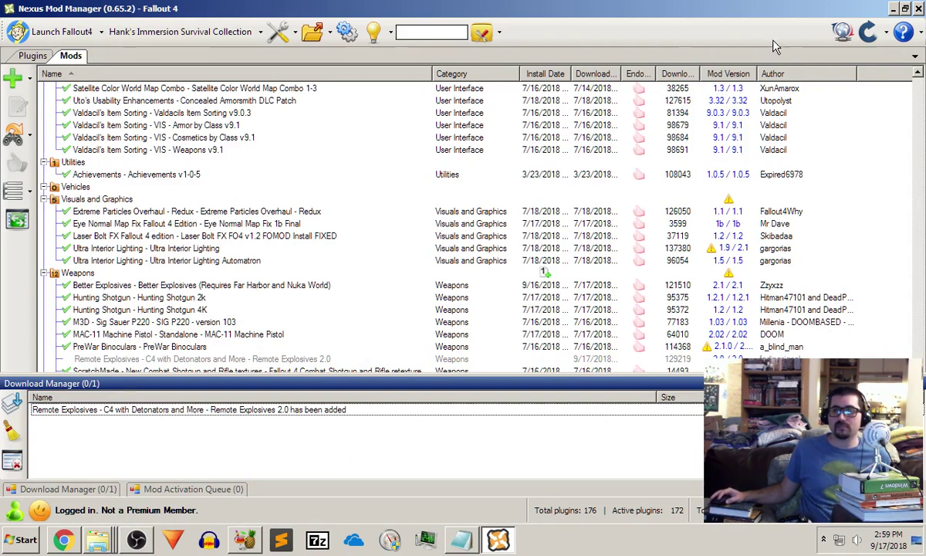
pyautogui.doubleClick(681, 15)
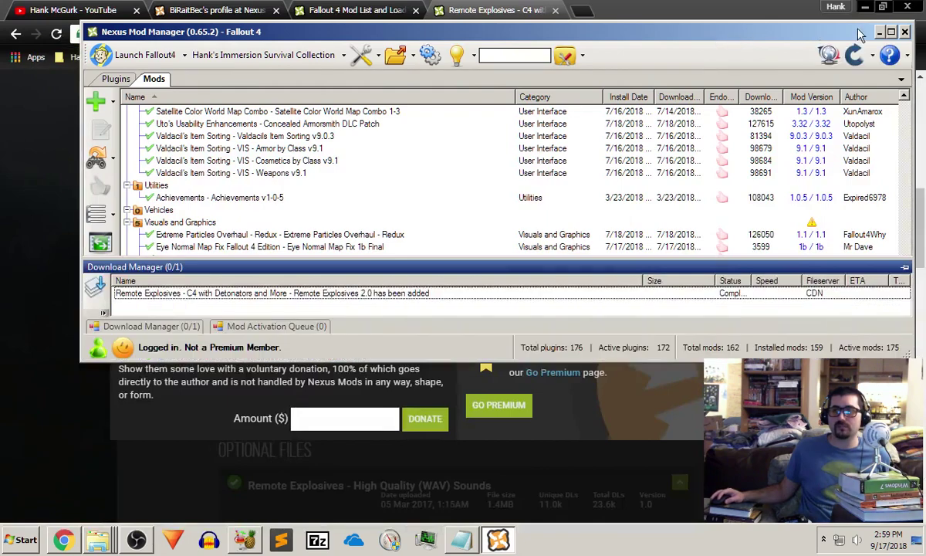
pyautogui.click(810, 34)
pyautogui.click(804, 153)
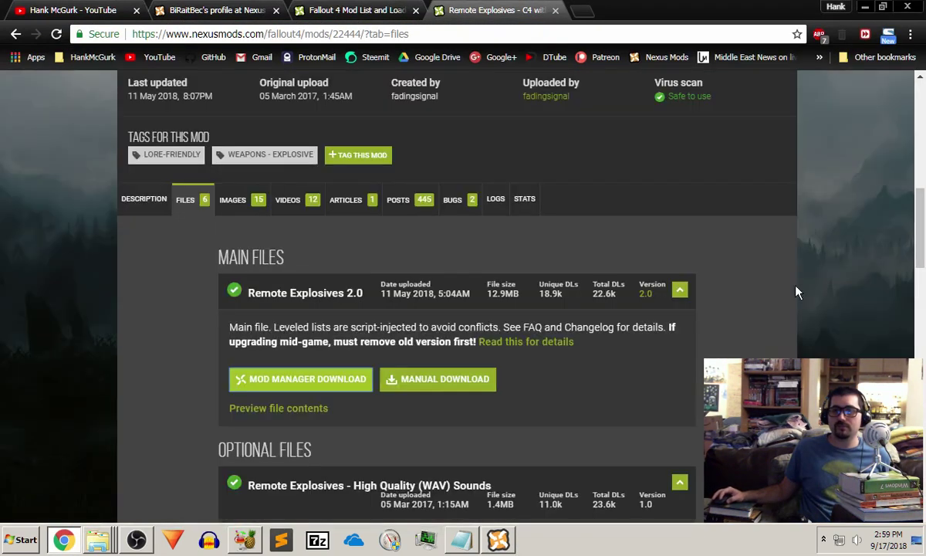
# Download the optional Remote Explosives 2.0 - HD Textures file through the mod manager, dismiss the notice, and return to the WAV Sounds entry.
pyautogui.scroll(-2, 760, 283)
pyautogui.scroll(-2, 761, 280)
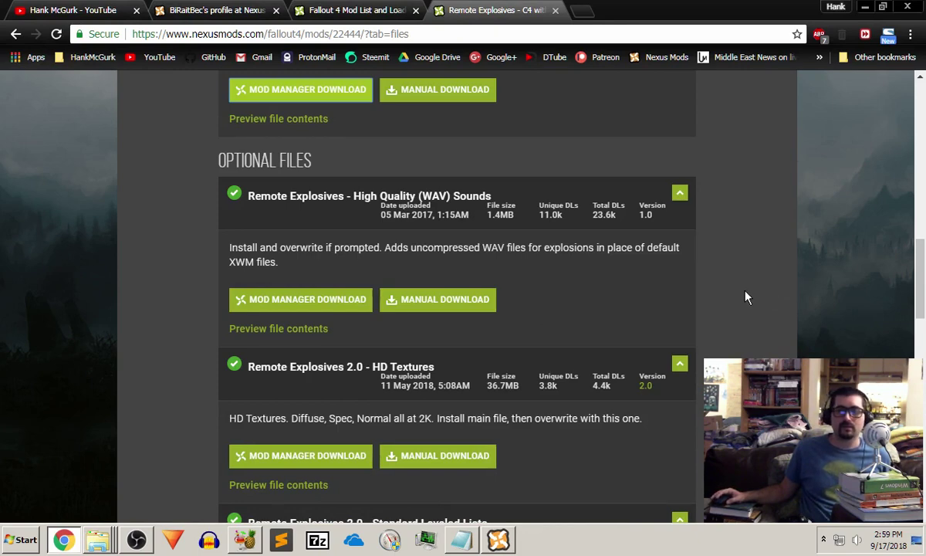
pyautogui.scroll(-2, 573, 290)
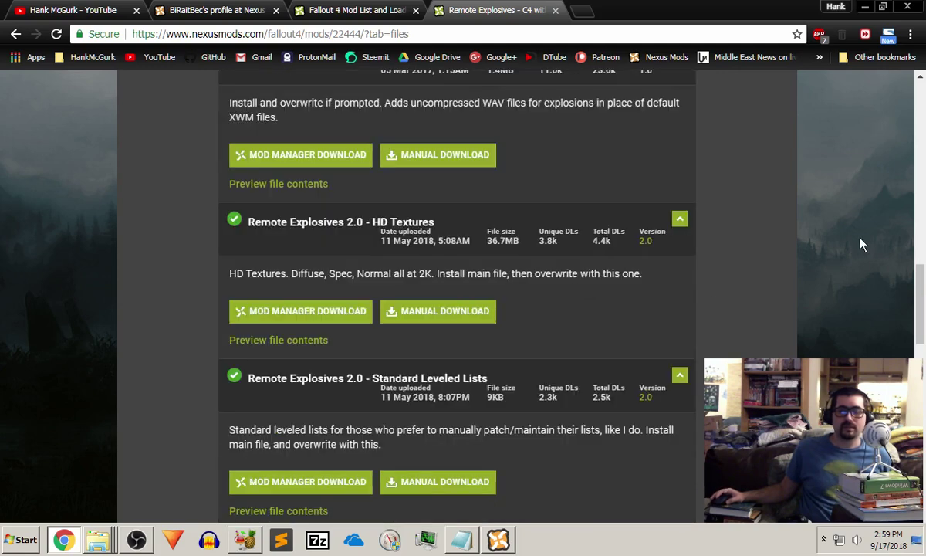
pyautogui.scroll(-1, 863, 245)
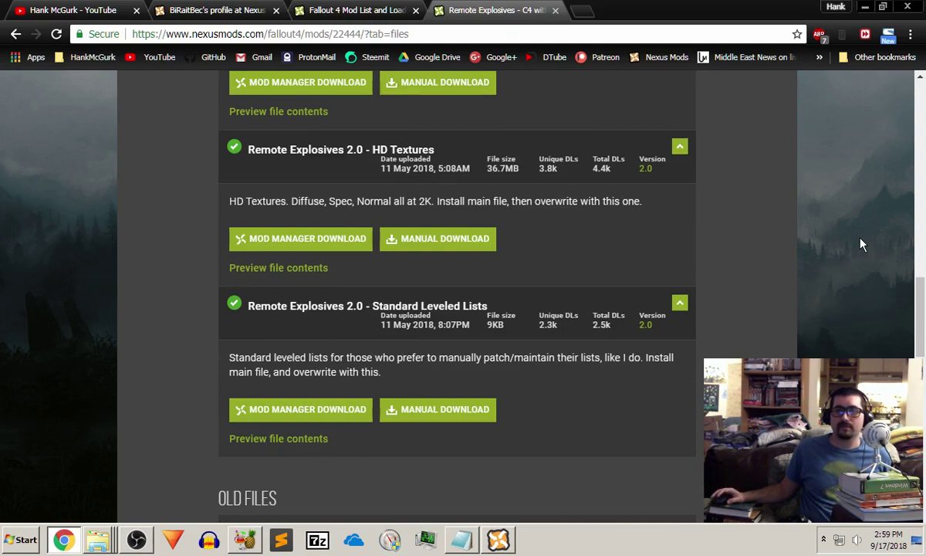
pyautogui.click(307, 245)
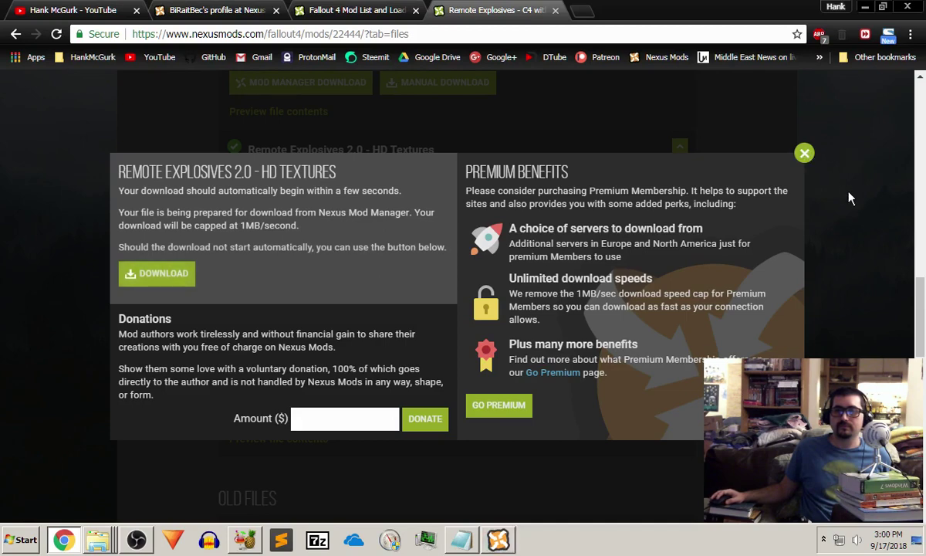
pyautogui.click(804, 153)
pyautogui.scroll(5, 867, 286)
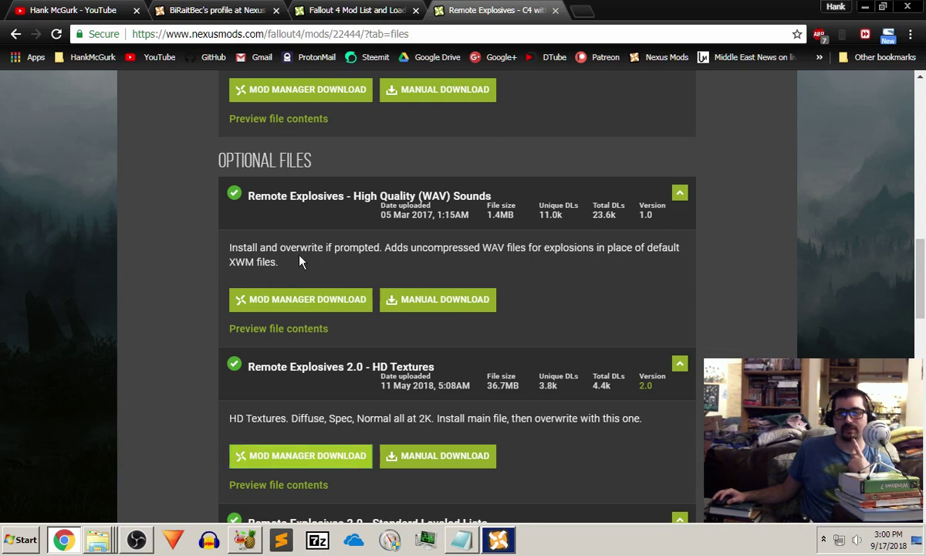
# Download the optional Remote Explosives - High Quality (WAV) Sounds file through the mod manager.
pyautogui.moveTo(306, 263); pyautogui.dragTo(223, 244)
pyautogui.click(195, 262)
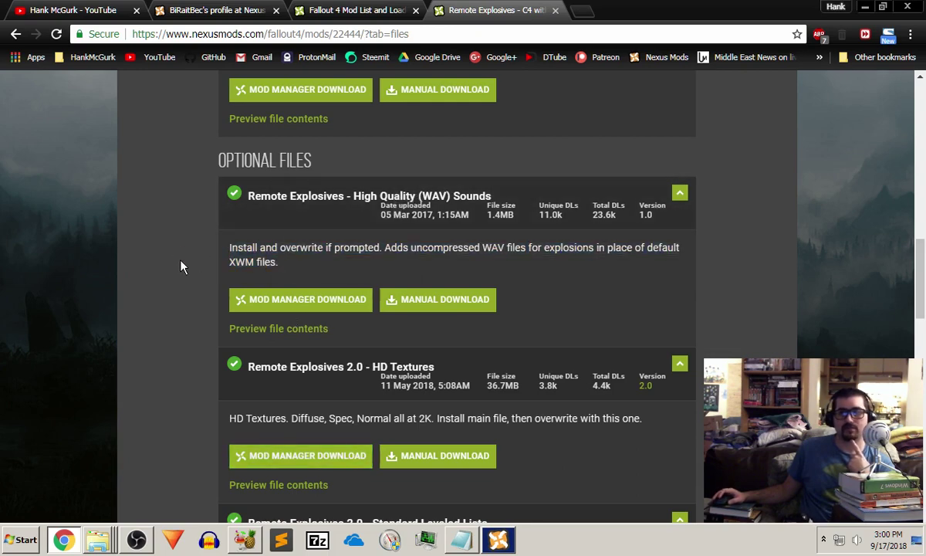
pyautogui.scroll(2, 183, 266)
pyautogui.scroll(-2, 193, 274)
pyautogui.click(287, 303)
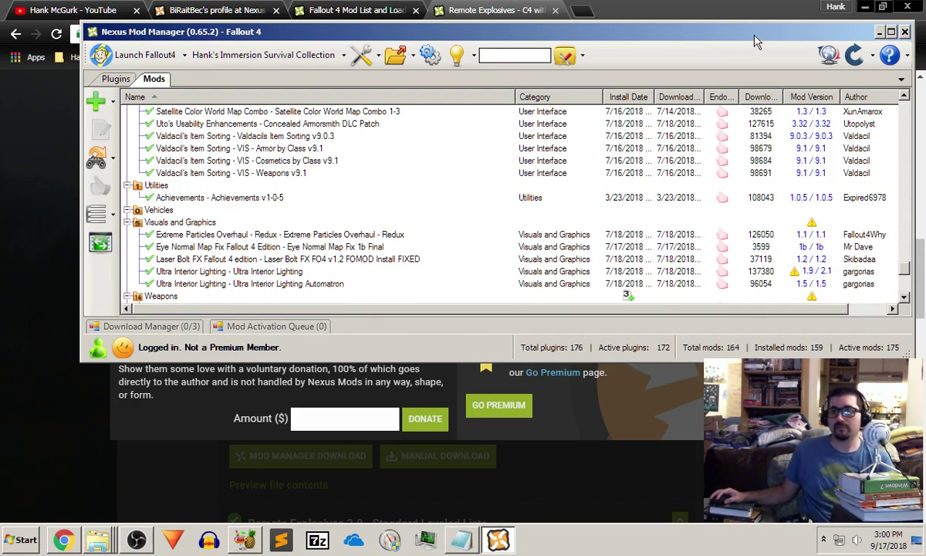
# Maximize the mod manager window and install the main Remote Explosives 2.0 mod from the Weapons category.
pyautogui.moveTo(706, 33); pyautogui.dragTo(708, 75)
pyautogui.doubleClick(795, 71)
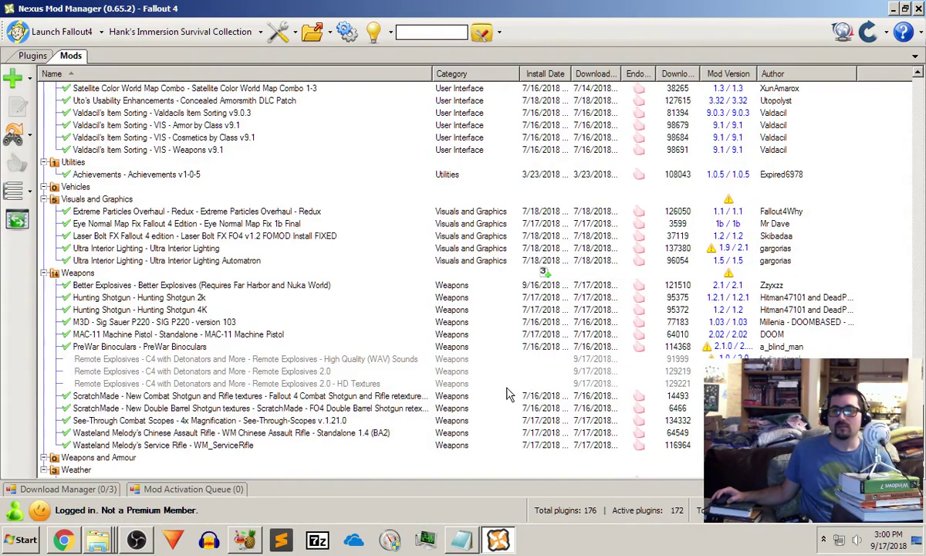
pyautogui.click(216, 374)
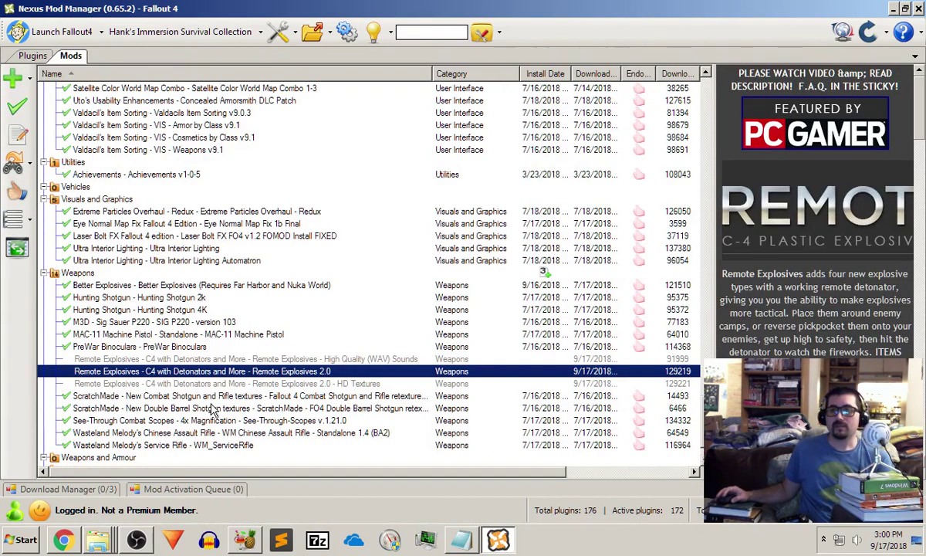
pyautogui.click(20, 112)
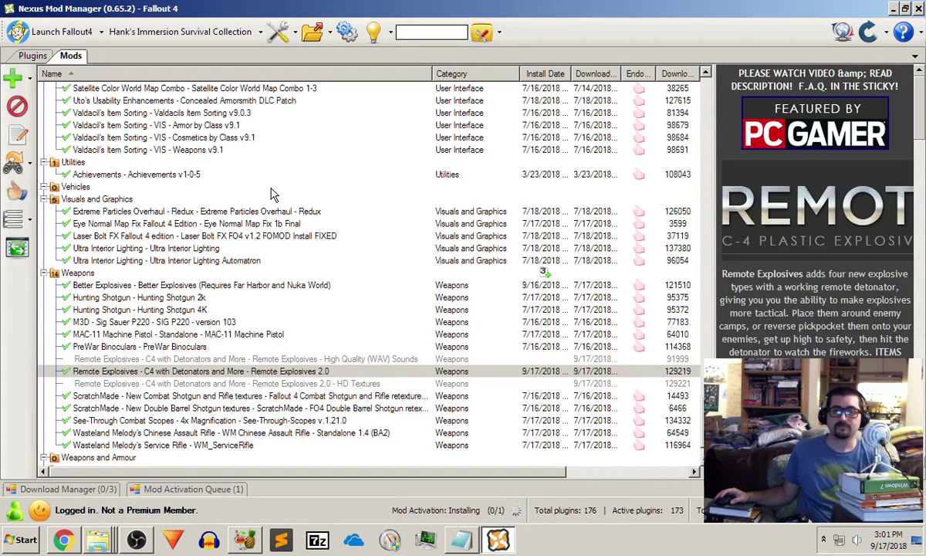
# Start installing Remote Explosives 2.0 - HD Textures and check its entry in the mod activation queue.
pyautogui.click(223, 383)
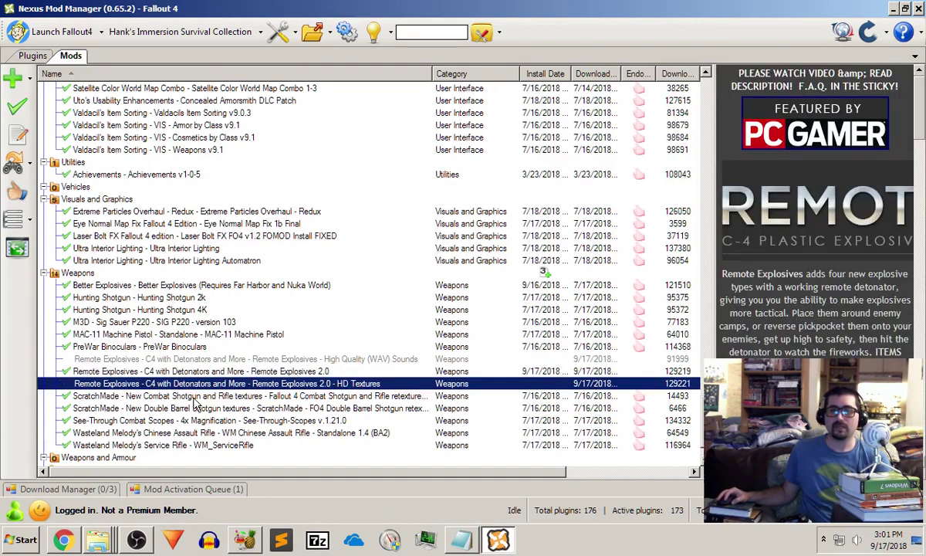
pyautogui.click(17, 107)
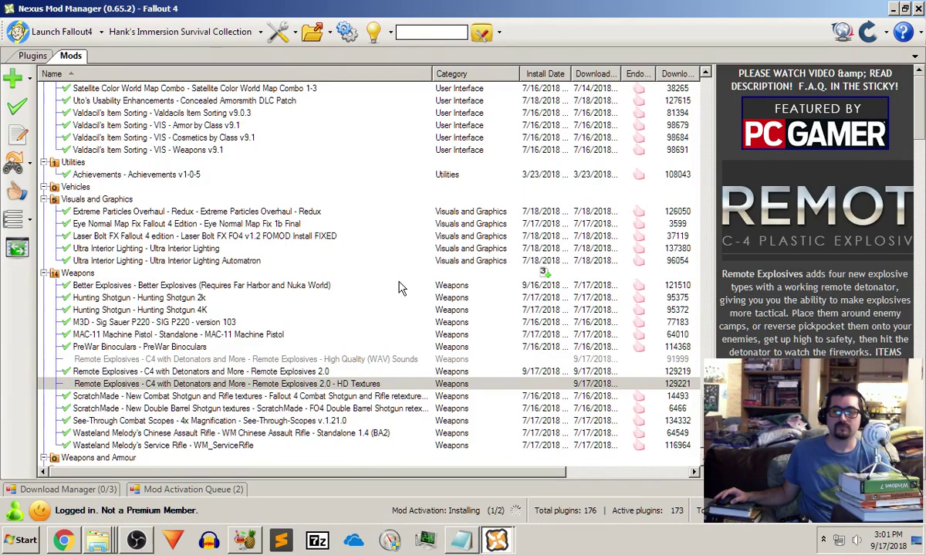
pyautogui.click(216, 491)
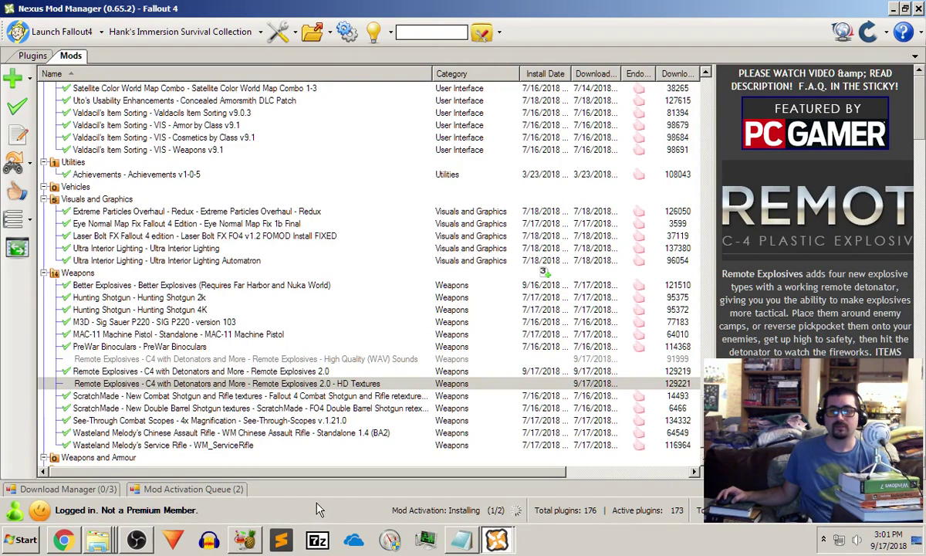
pyautogui.click(202, 492)
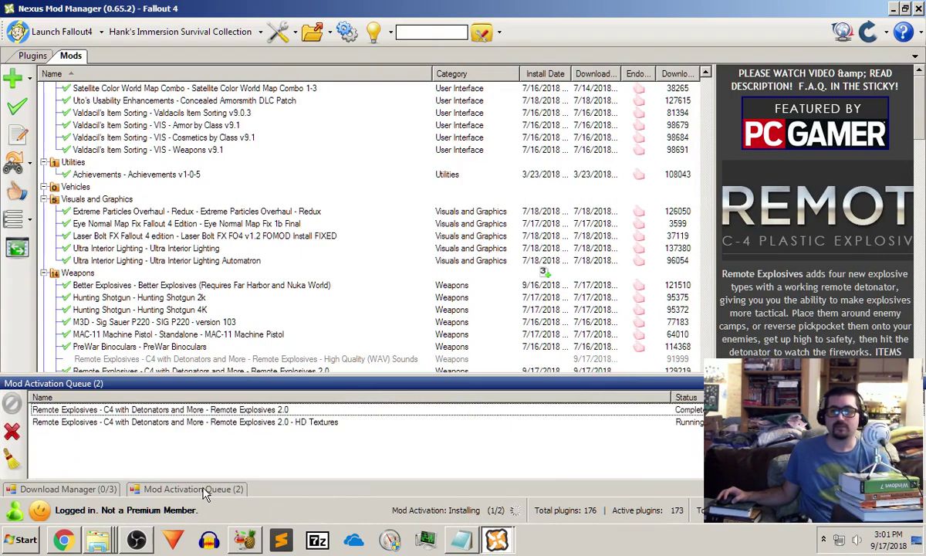
pyautogui.click(202, 421)
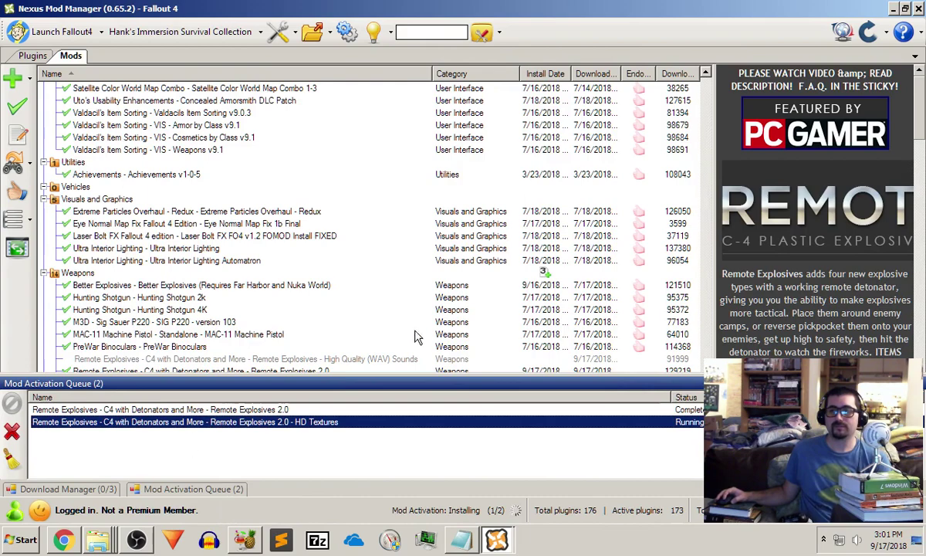
pyautogui.click(705, 73)
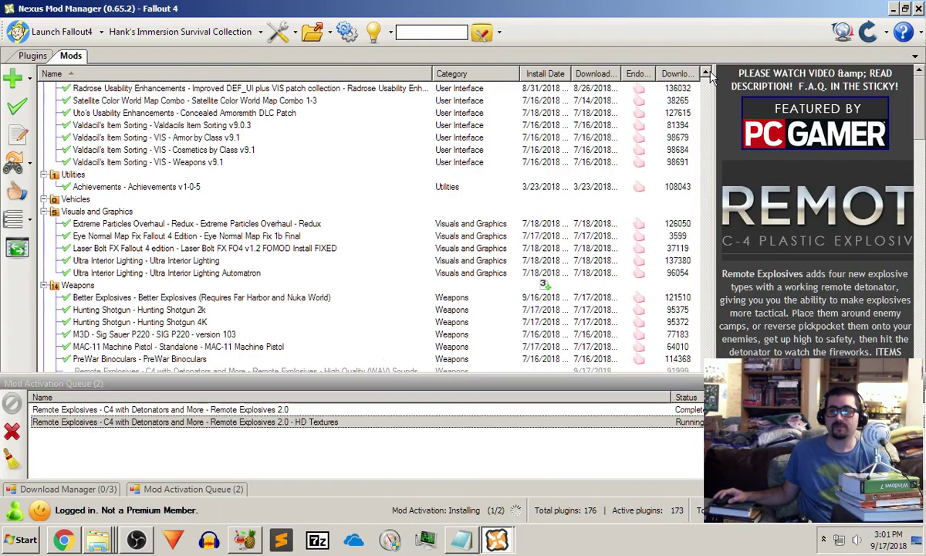
# Inspect the details and masters of the three Remote Explosives plugins at the end of the load order.
pyautogui.click(32, 56)
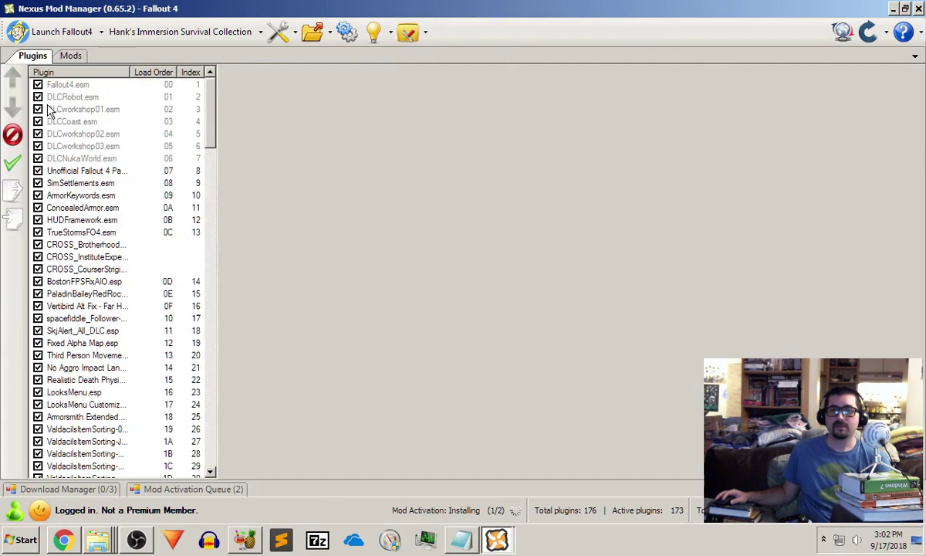
pyautogui.moveTo(212, 123); pyautogui.dragTo(208, 459)
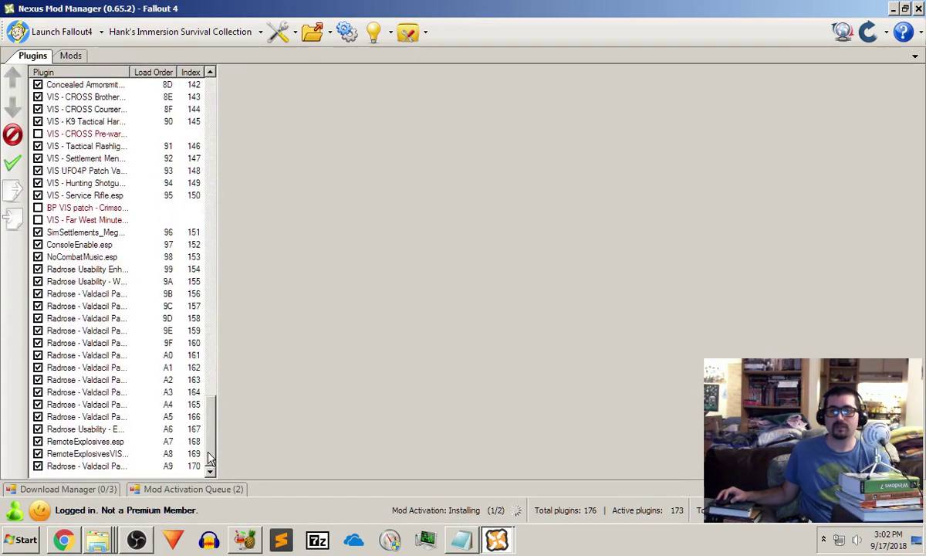
pyautogui.click(108, 466)
pyautogui.click(108, 456)
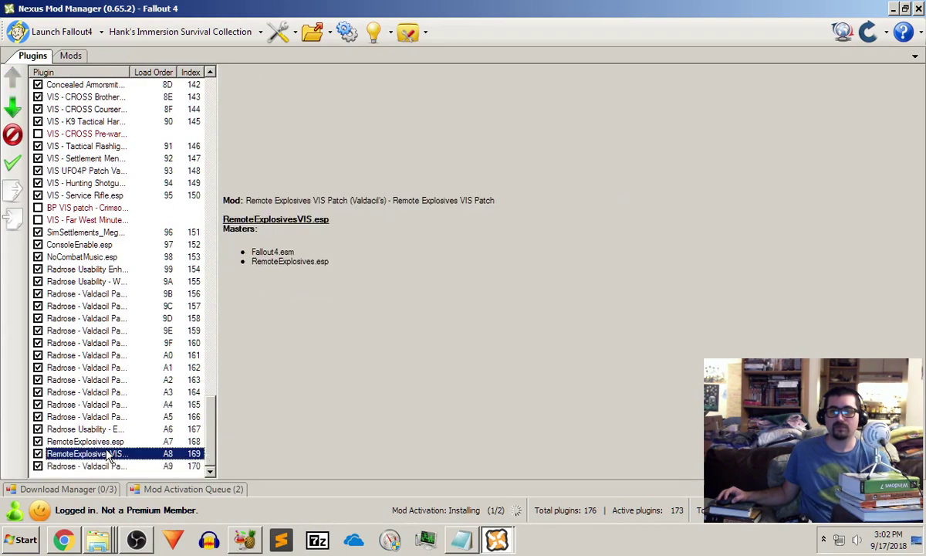
pyautogui.click(113, 442)
pyautogui.click(115, 454)
pyautogui.click(116, 466)
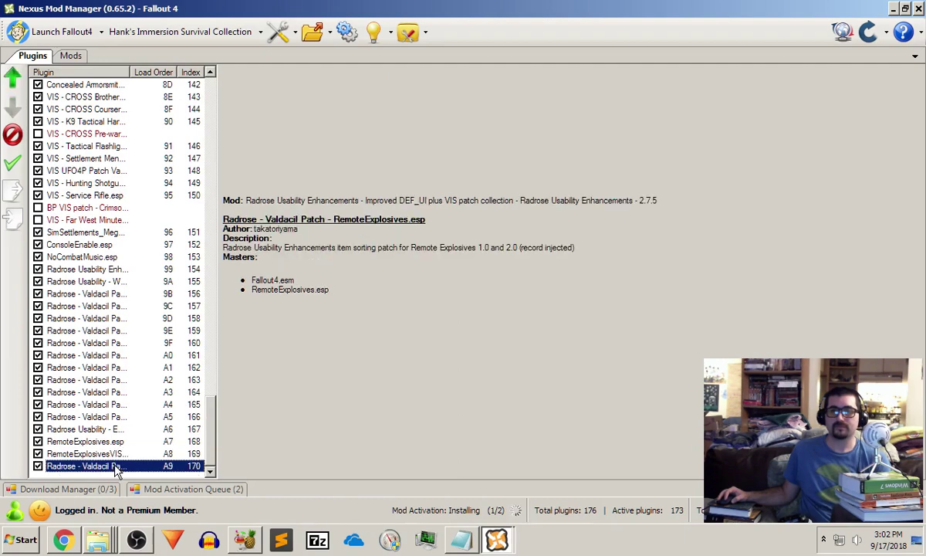
pyautogui.click(108, 442)
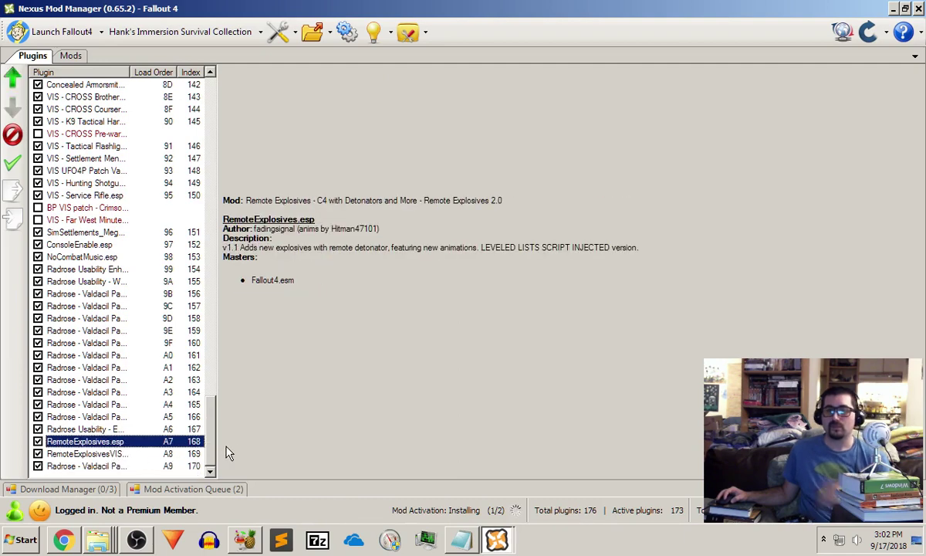
# Switch to the browser, dismiss the WAV Sounds download notice, and find the Better Locational Damage section in the Fallout 4 mod list guide.
pyautogui.click(65, 540)
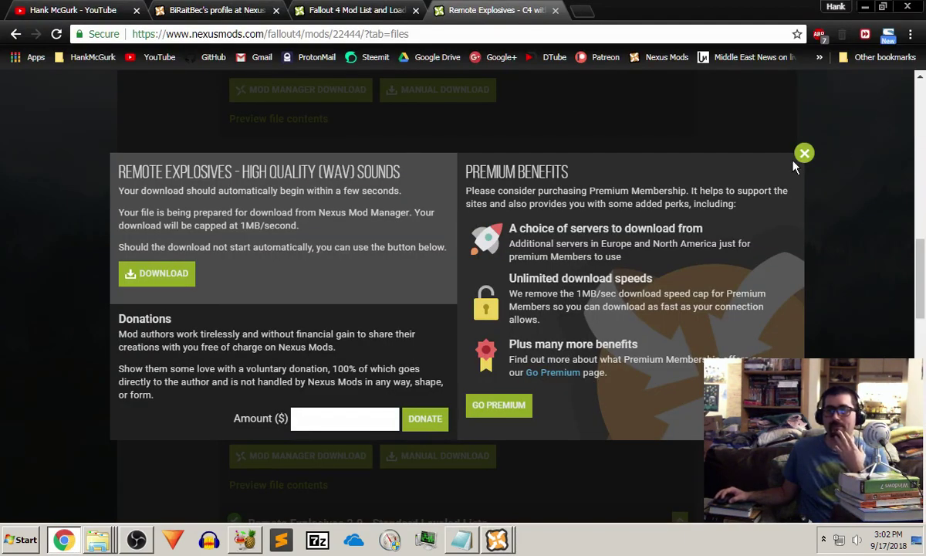
pyautogui.click(805, 153)
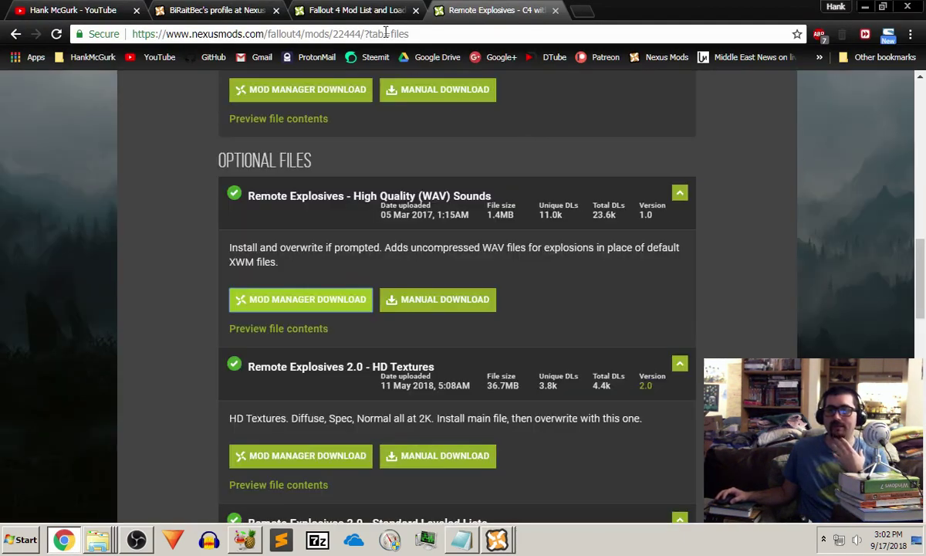
pyautogui.click(213, 12)
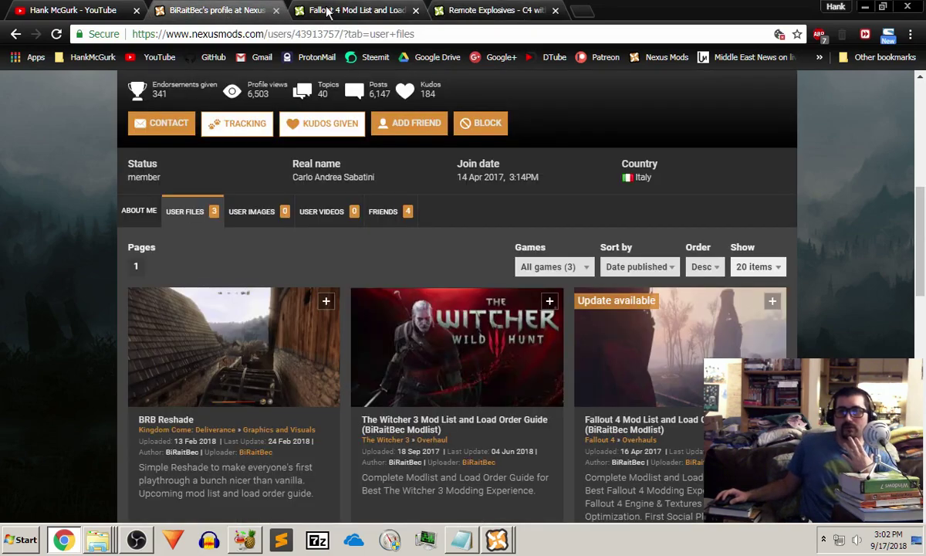
pyautogui.click(328, 12)
pyautogui.scroll(3, 159, 369)
pyautogui.scroll(-7, 165, 365)
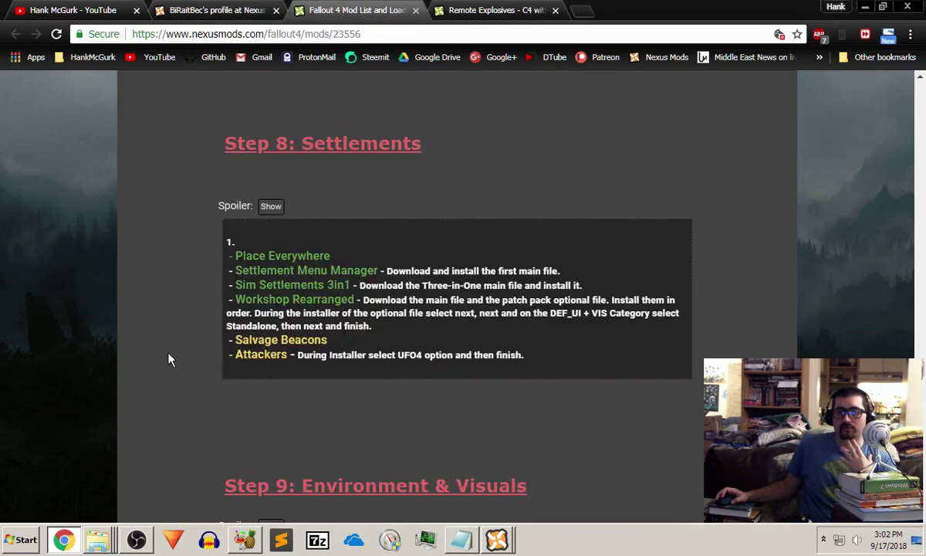
pyautogui.scroll(15, 170, 359)
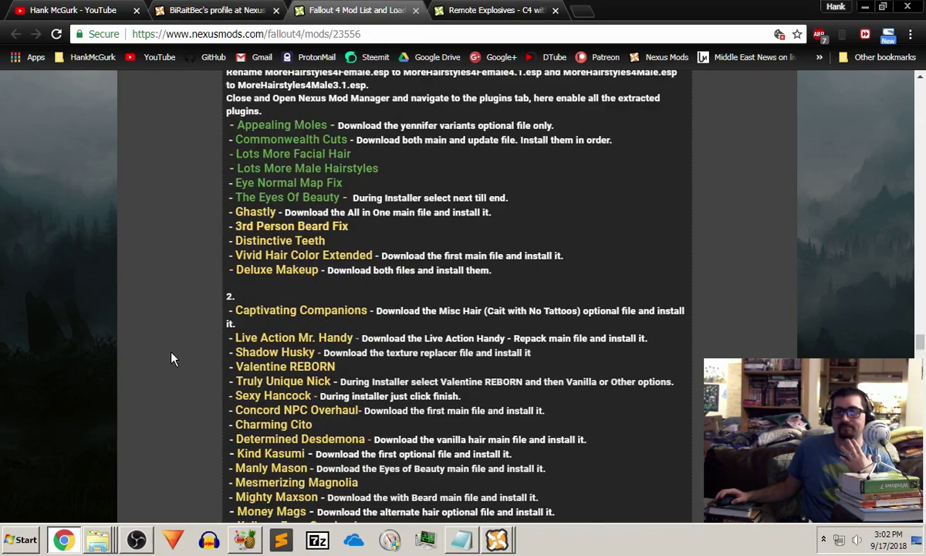
pyautogui.scroll(3, 176, 356)
pyautogui.scroll(-5, 176, 357)
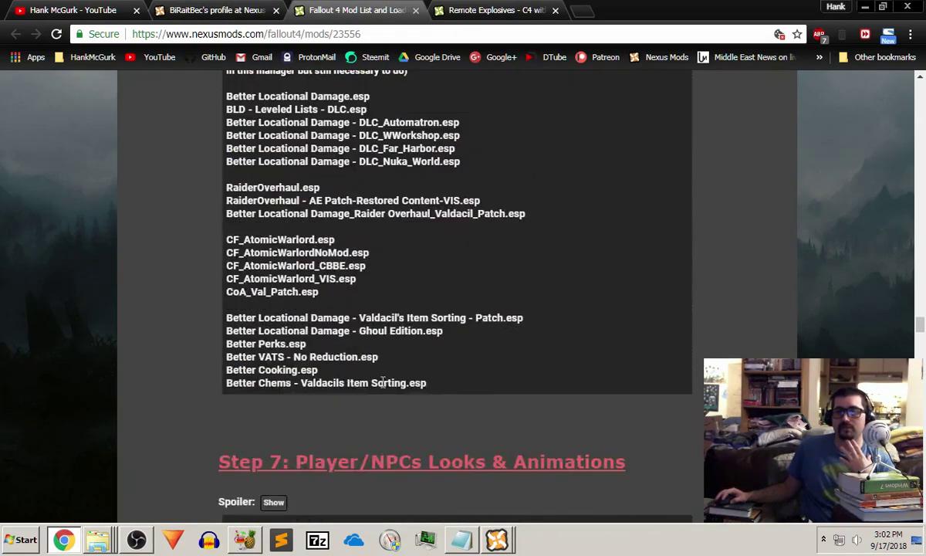
# Examine the guide's required order for the Better Locational Damage plugins and their placement relative to the Better Explosives plugins.
pyautogui.scroll(1, 381, 372)
pyautogui.scroll(1, 295, 236)
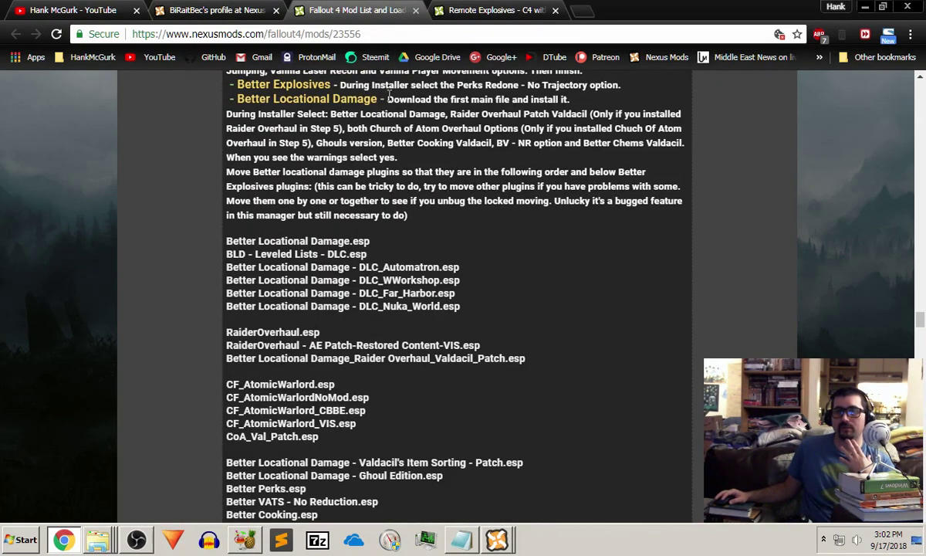
pyautogui.scroll(-1, 232, 235)
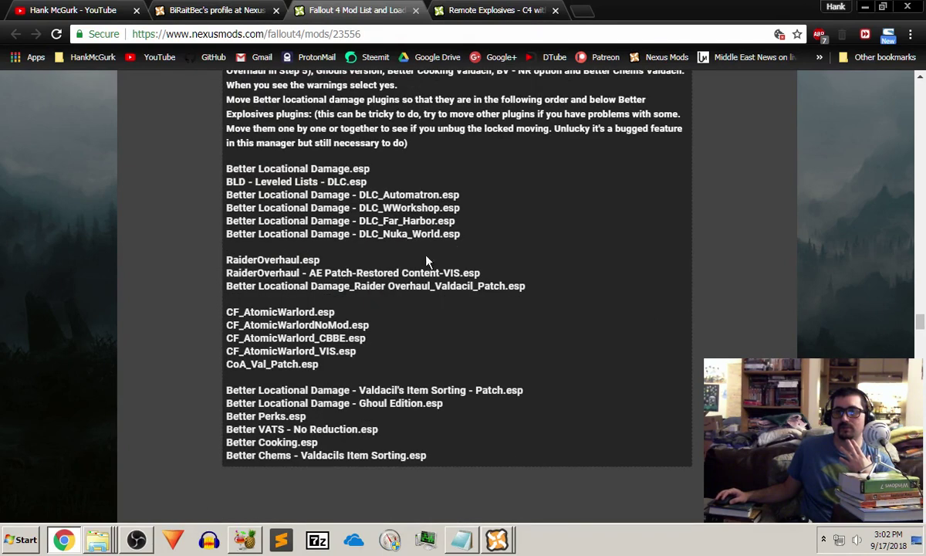
pyautogui.scroll(1, 398, 157)
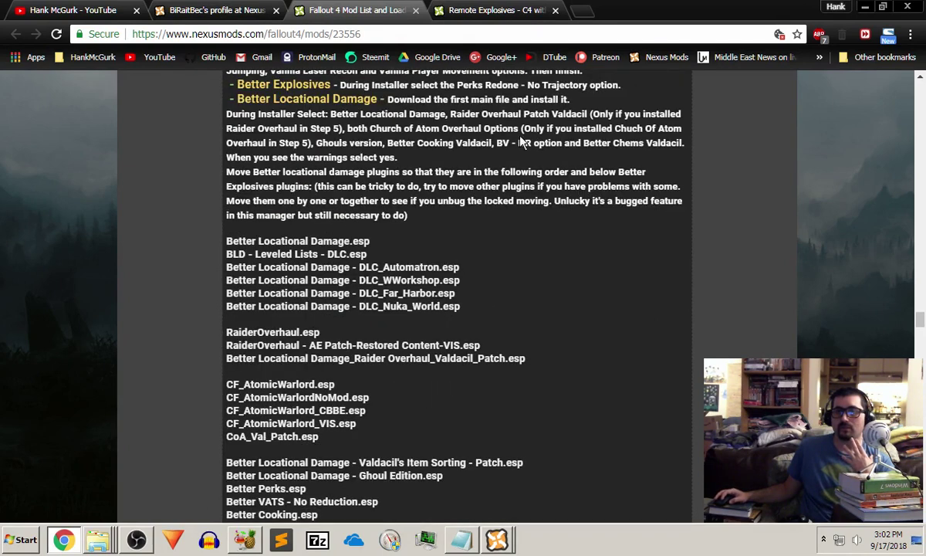
pyautogui.scroll(-1, 416, 293)
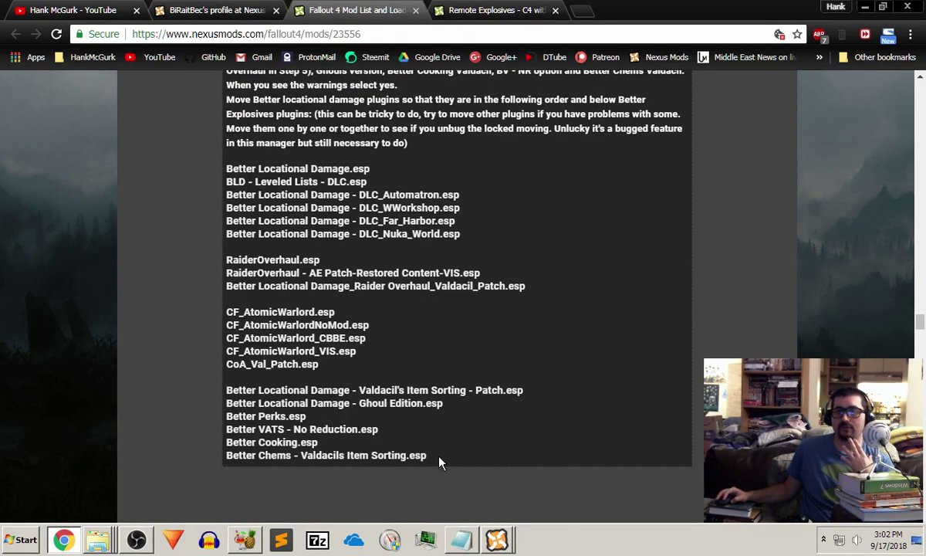
pyautogui.moveTo(439, 462); pyautogui.dragTo(224, 170)
pyautogui.scroll(2, 223, 170)
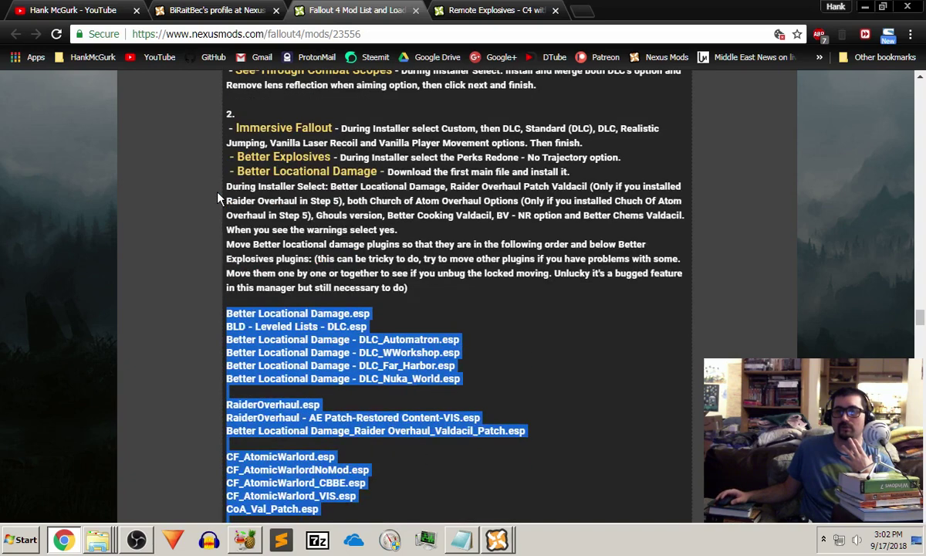
pyautogui.click(421, 239)
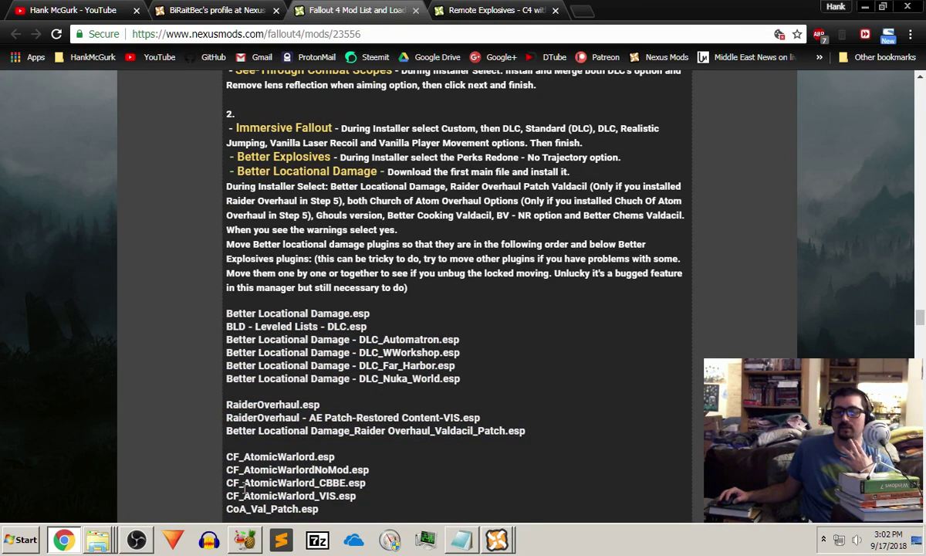
# Let the HD Textures install overwrite all conflicting Remote Explosives 2.0 files, and return to the mod manager's plugin list.
pyautogui.click(498, 540)
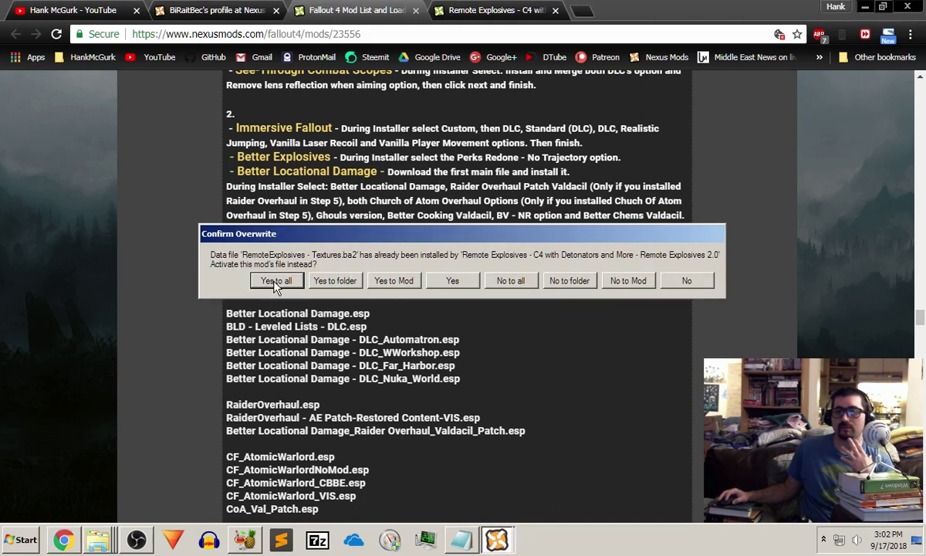
pyautogui.click(275, 283)
pyautogui.click(498, 540)
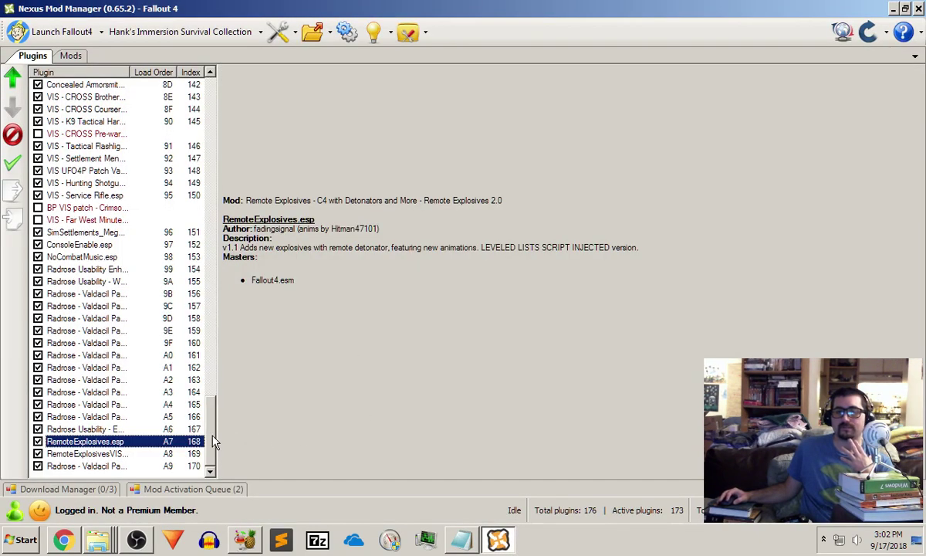
# Widen the plugin list and move the three Remote Explosives plugins between Better Explosives - Grenade Frequency 30.esp and Better Locational Damage.esp.
pyautogui.moveTo(212, 438); pyautogui.dragTo(241, 243)
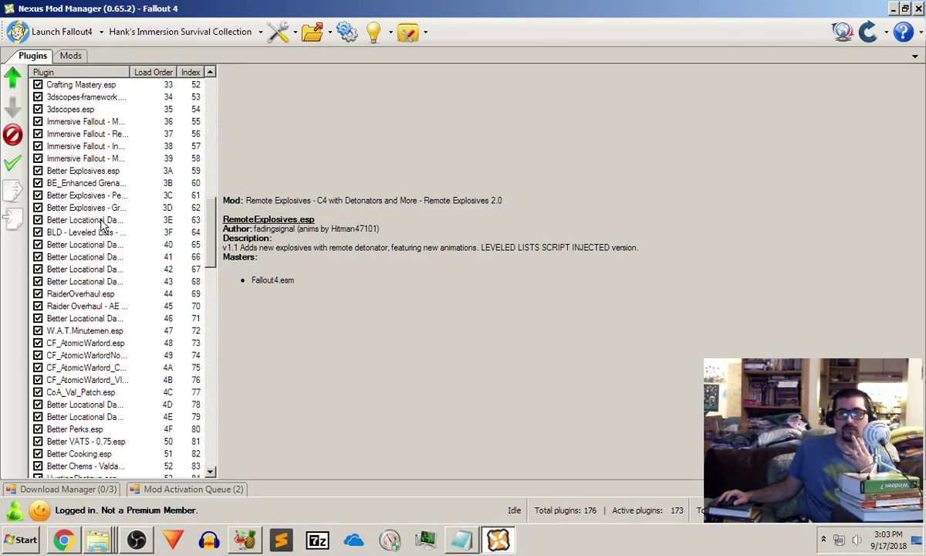
pyautogui.moveTo(216, 167); pyautogui.dragTo(366, 165)
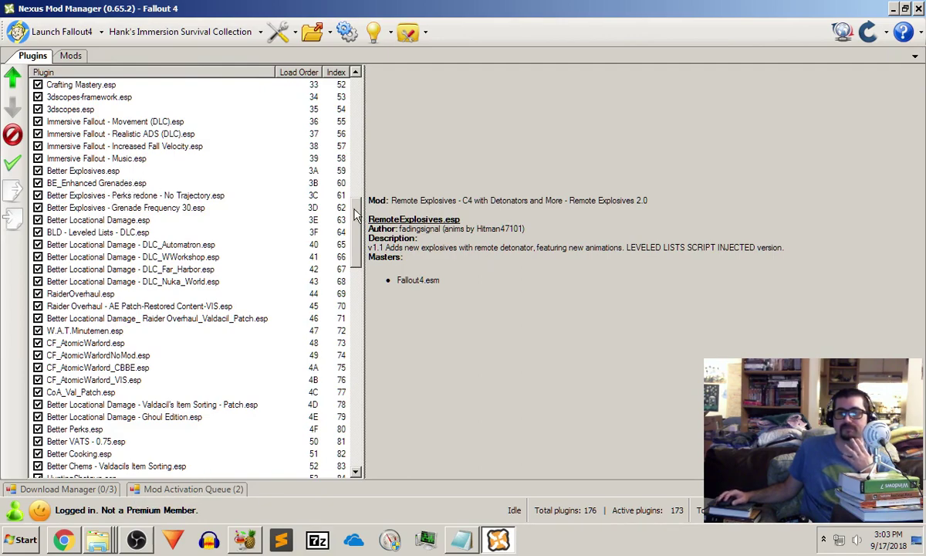
pyautogui.moveTo(357, 231); pyautogui.dragTo(362, 463)
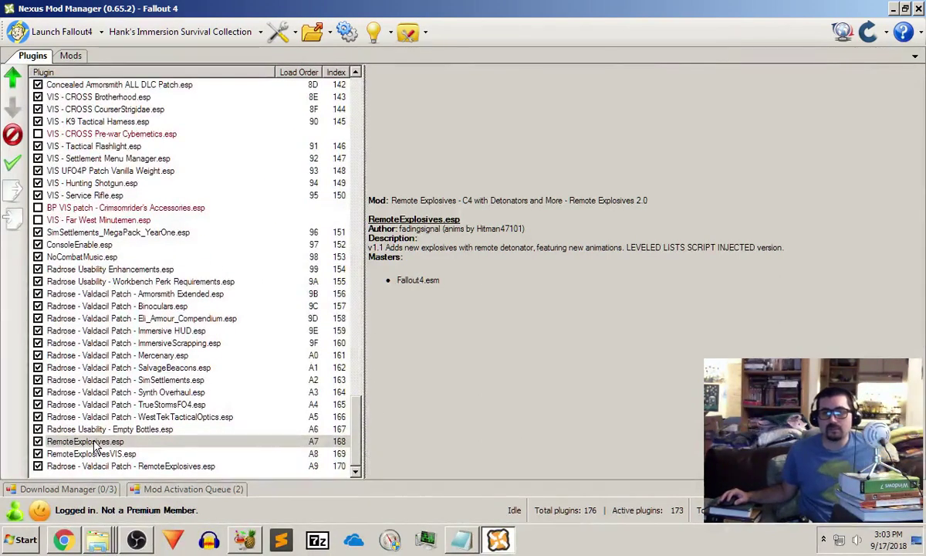
pyautogui.keyDown('shift'); pyautogui.click(146, 466); pyautogui.keyUp('shift')
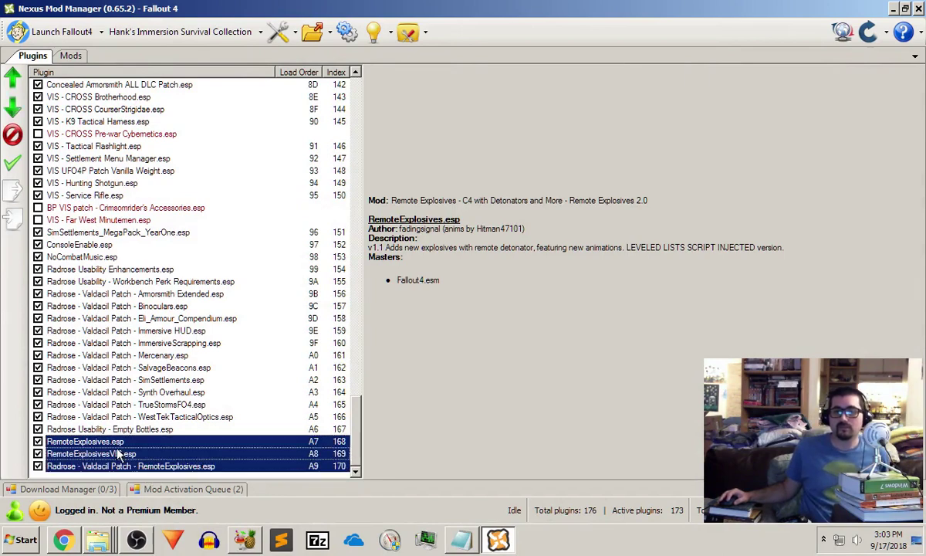
pyautogui.moveTo(119, 455); pyautogui.dragTo(109, 226)
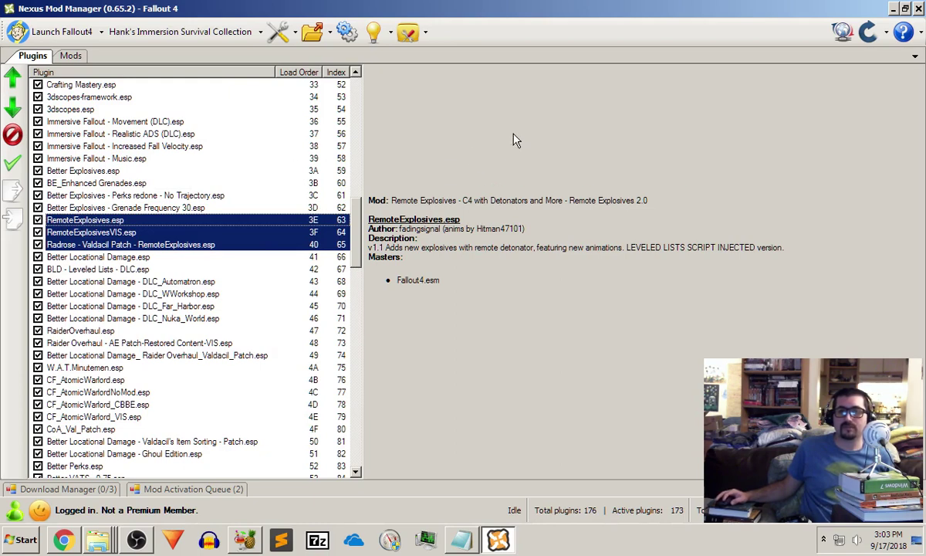
# Review the details of the Radrose and VIS Remote Explosives plugins, the end of the load order, and the installed mods list.
pyautogui.click(153, 244)
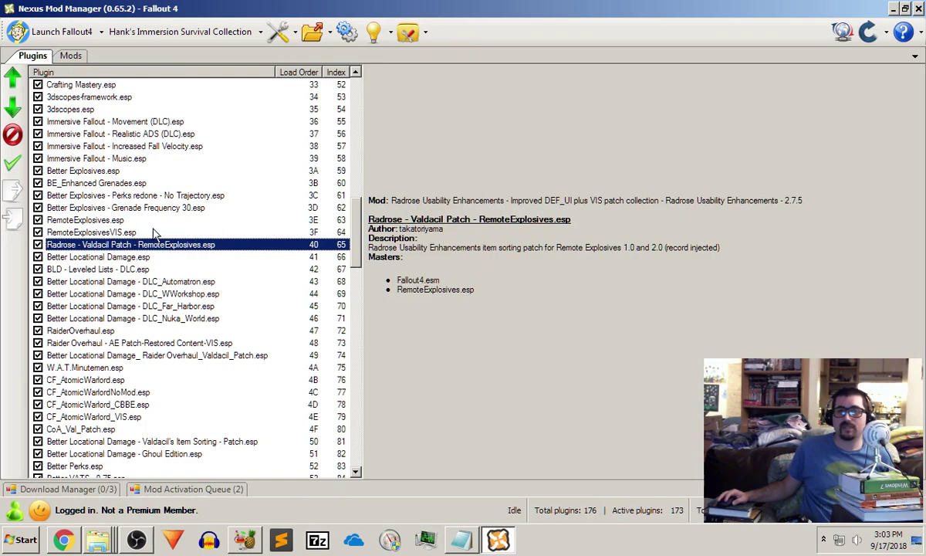
pyautogui.click(346, 233)
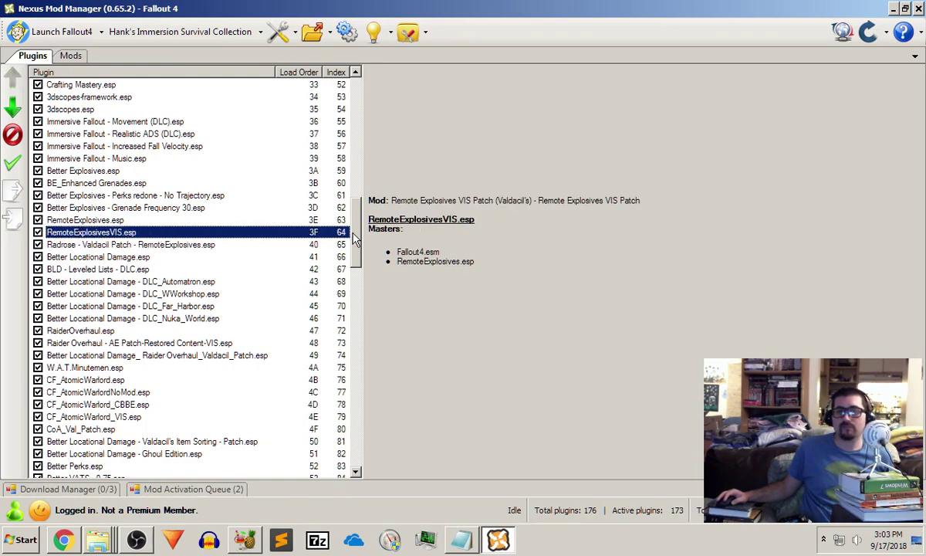
pyautogui.moveTo(353, 239); pyautogui.dragTo(332, 440)
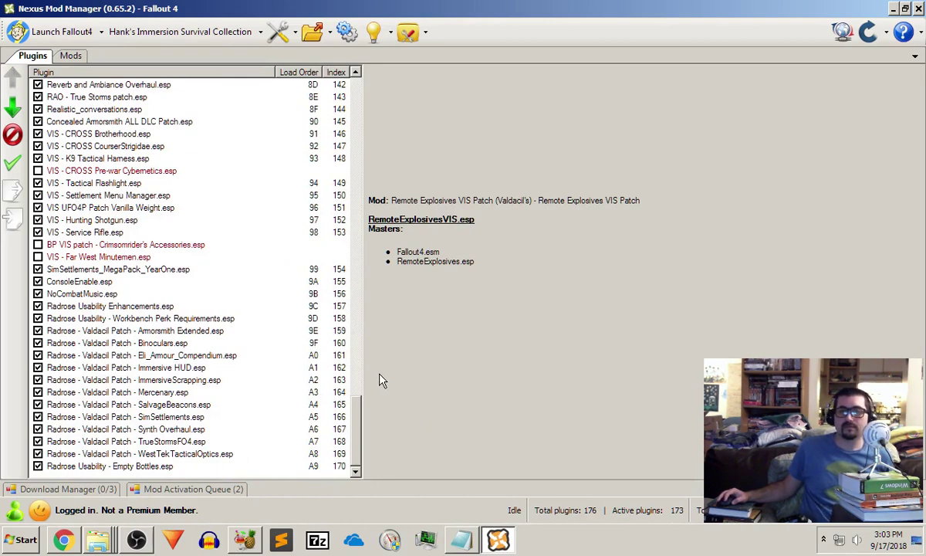
pyautogui.click(75, 51)
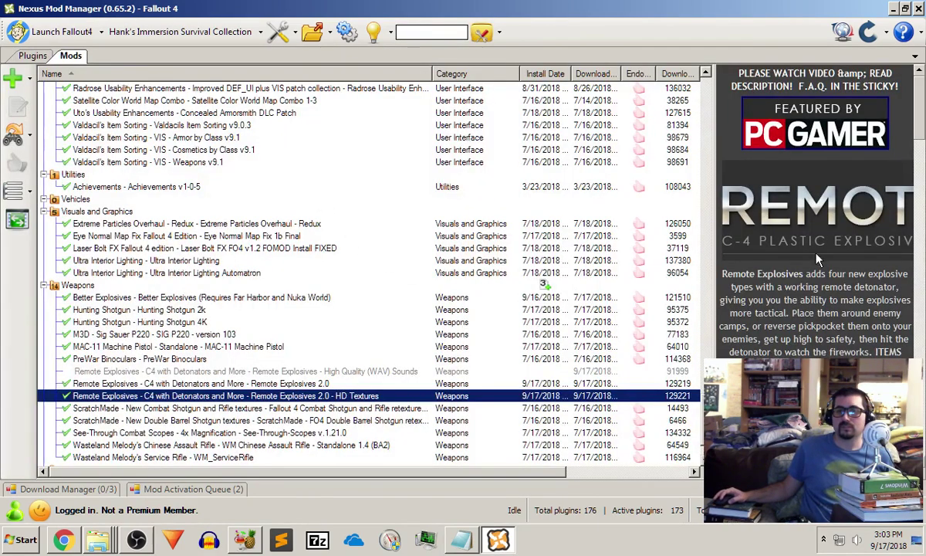
pyautogui.scroll(-2, 370, 270)
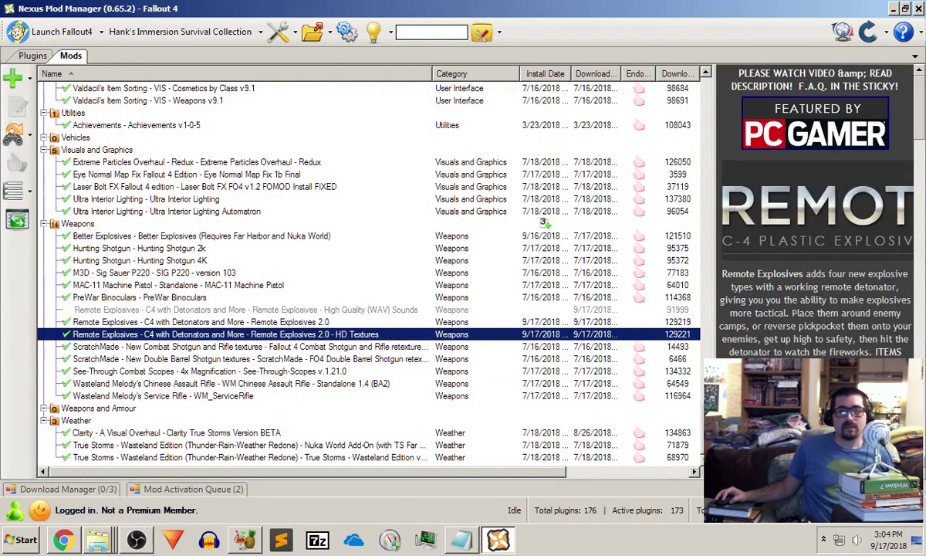
pyautogui.scroll(20, 543, 221)
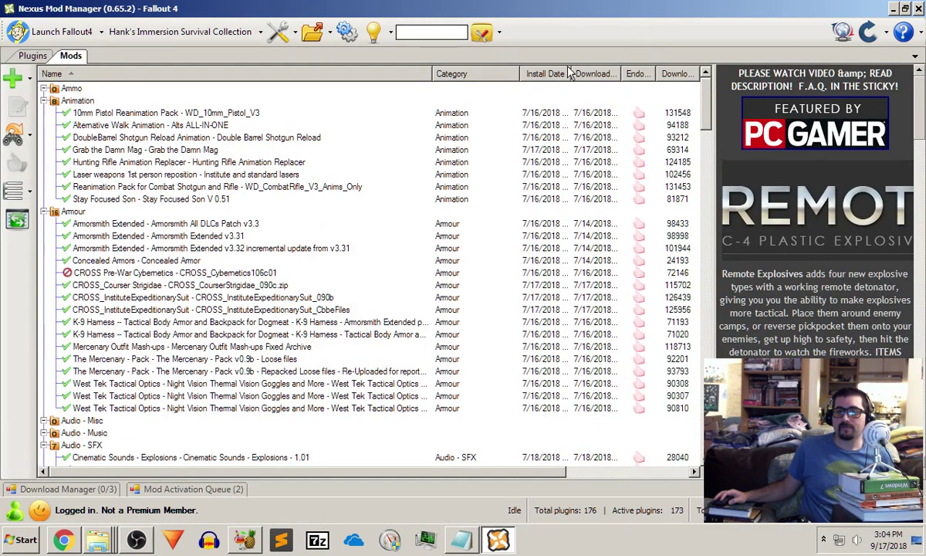
# Shrink the mod manager to a smaller window and look over its options for checking mod updates and missing download IDs.
pyautogui.press('super+Down')
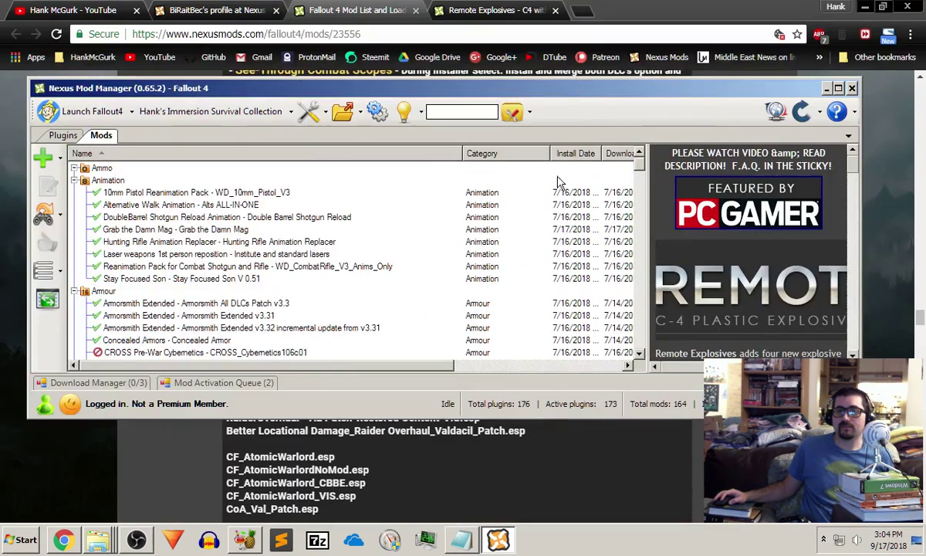
pyautogui.click(60, 219)
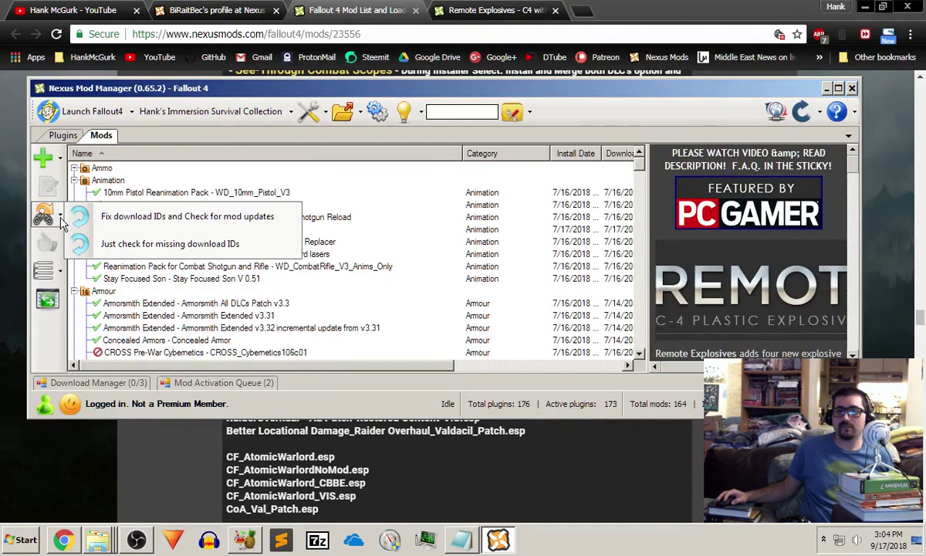
pyautogui.click(148, 246)
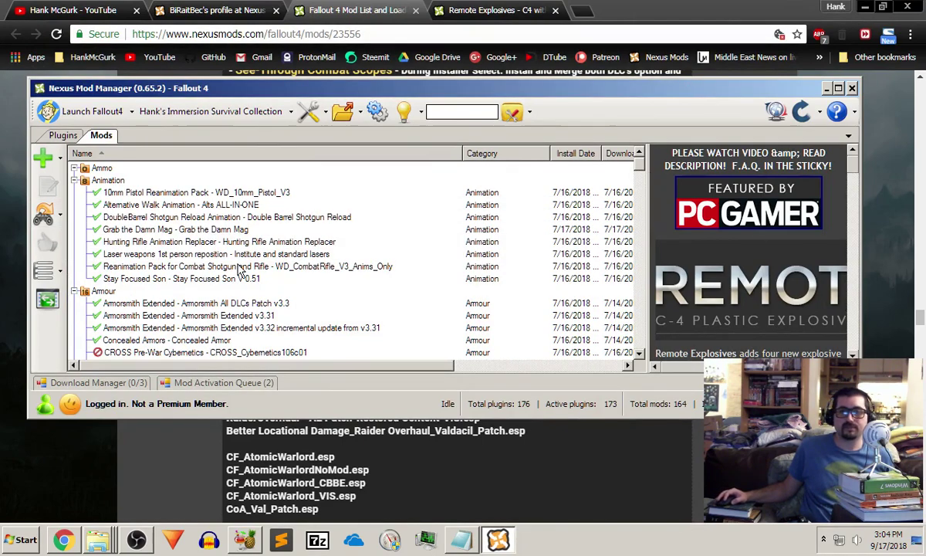
pyautogui.click(60, 216)
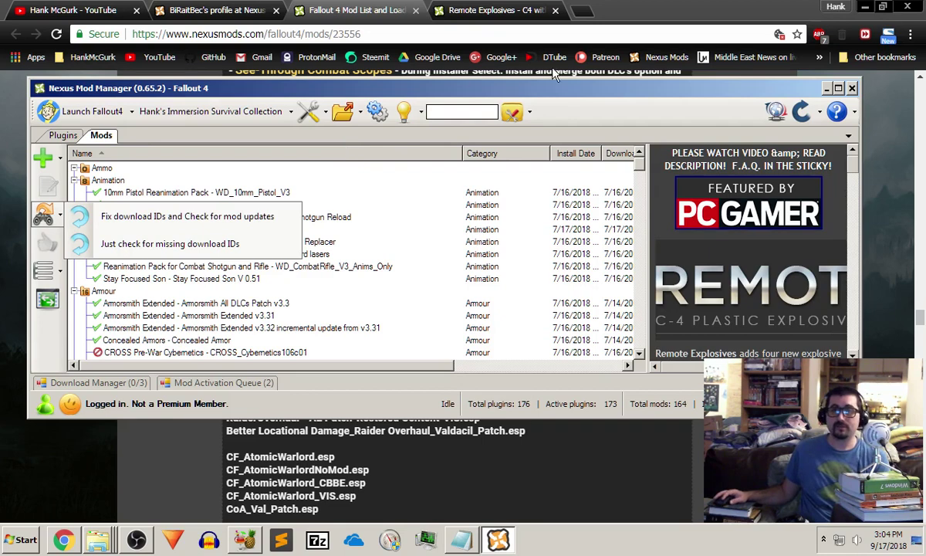
pyautogui.click(558, 94)
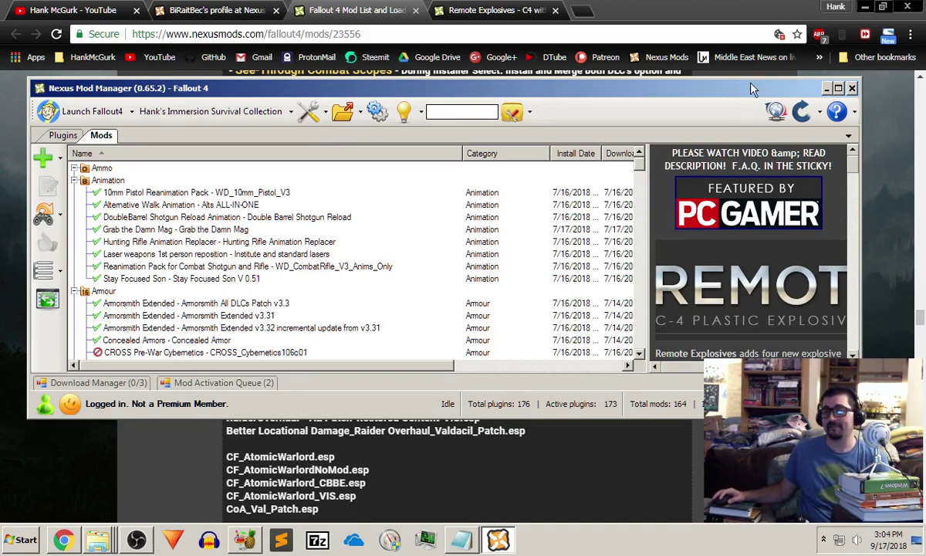
# Close the mod manager, shrink the browser window, and minimize it with the Remote Explosives files page showing.
pyautogui.click(853, 88)
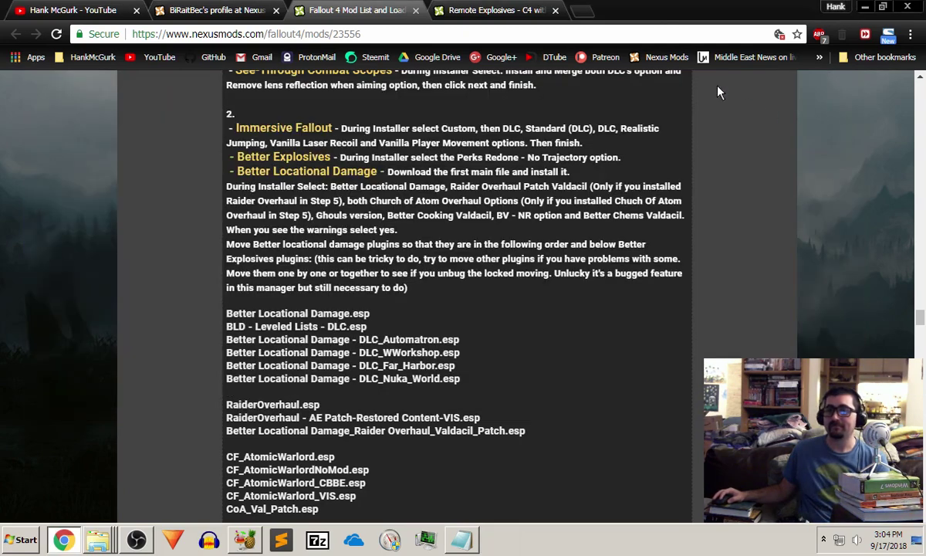
pyautogui.doubleClick(663, 9)
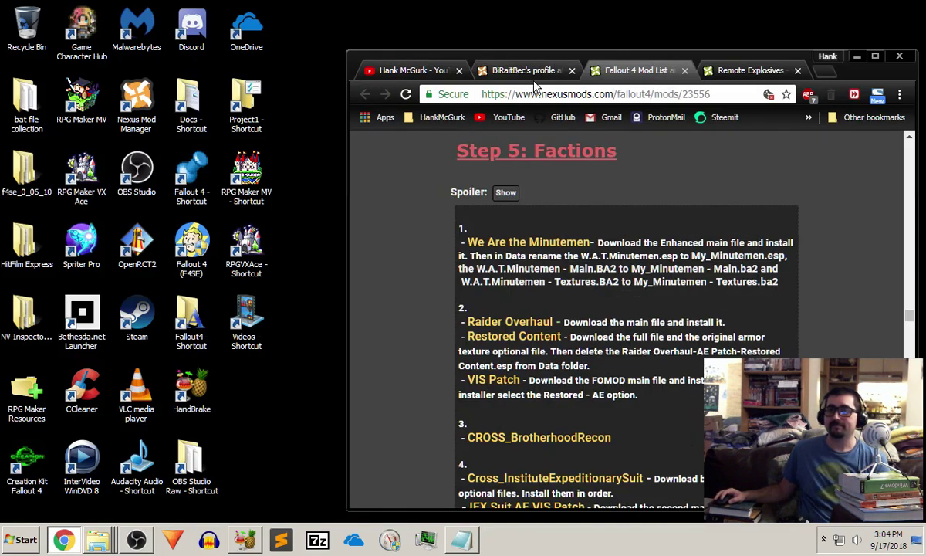
pyautogui.click(776, 74)
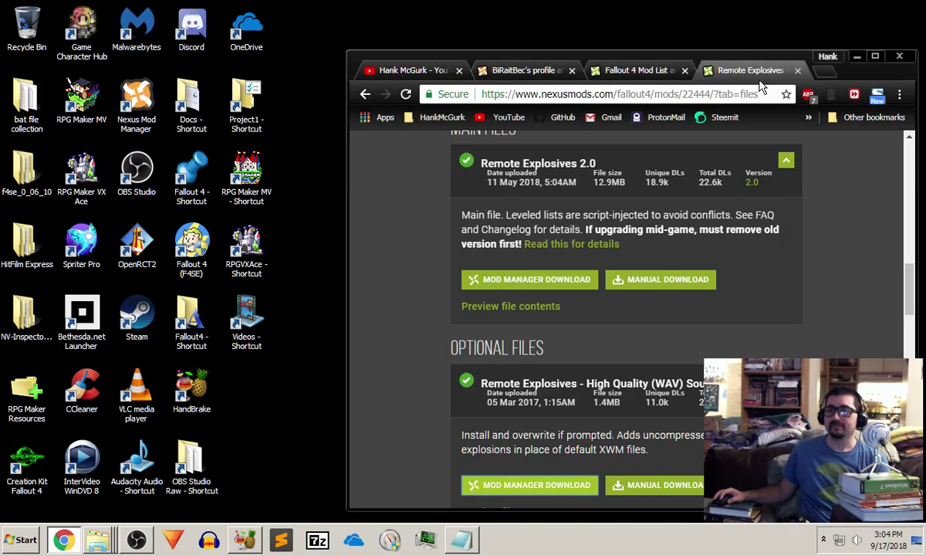
pyautogui.click(857, 56)
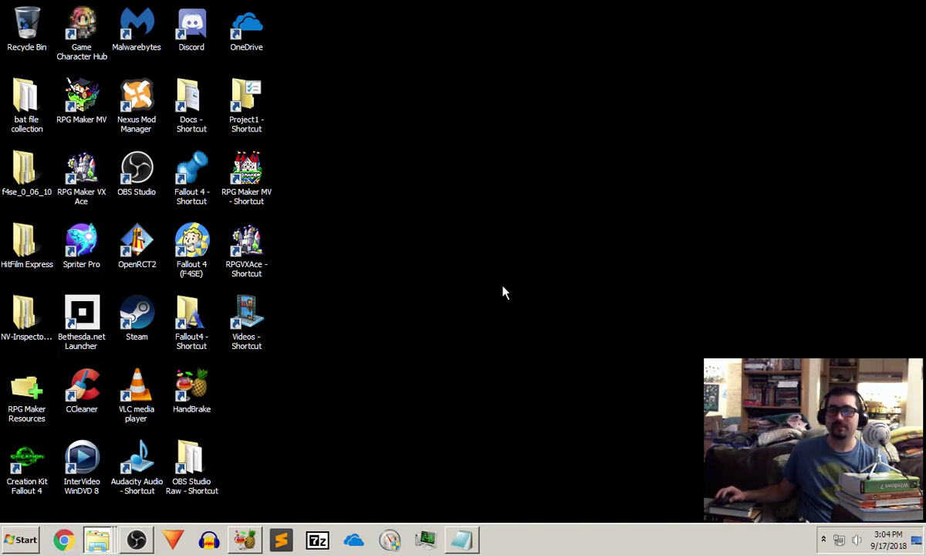
# Launch Fallout 4 (F4SE) as administrator, accept the def_ui and LooksMenu version warnings, and continue to the game's main menu.
pyautogui.click(193, 246)
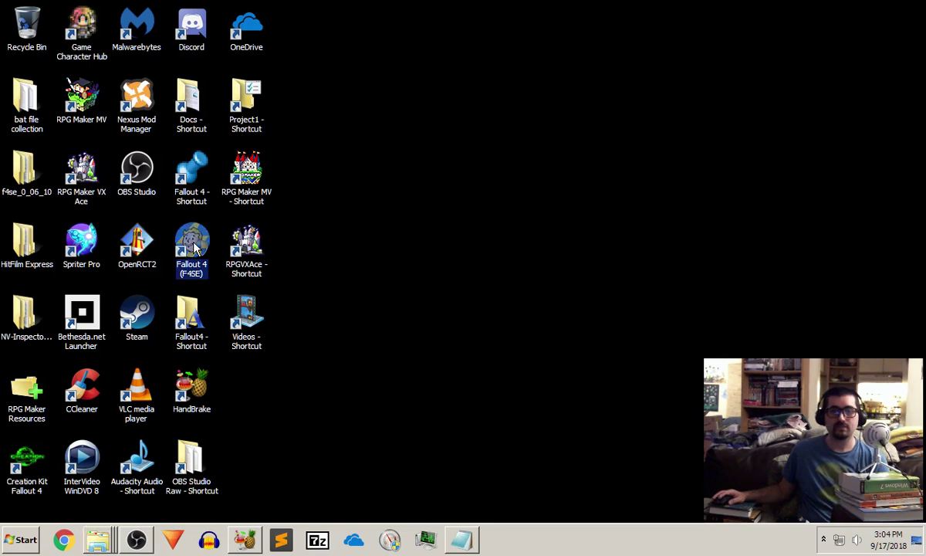
pyautogui.rightClick(195, 245)
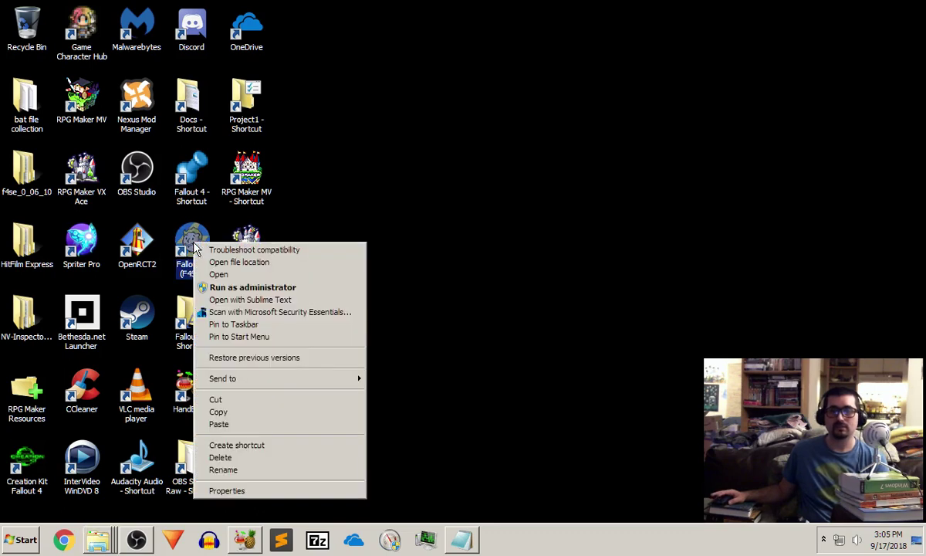
pyautogui.click(232, 287)
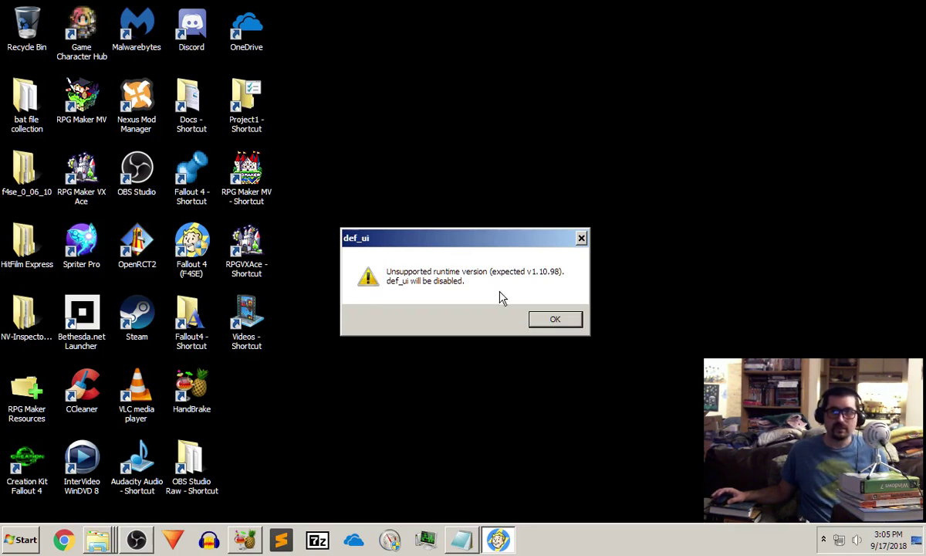
pyautogui.press('Return')
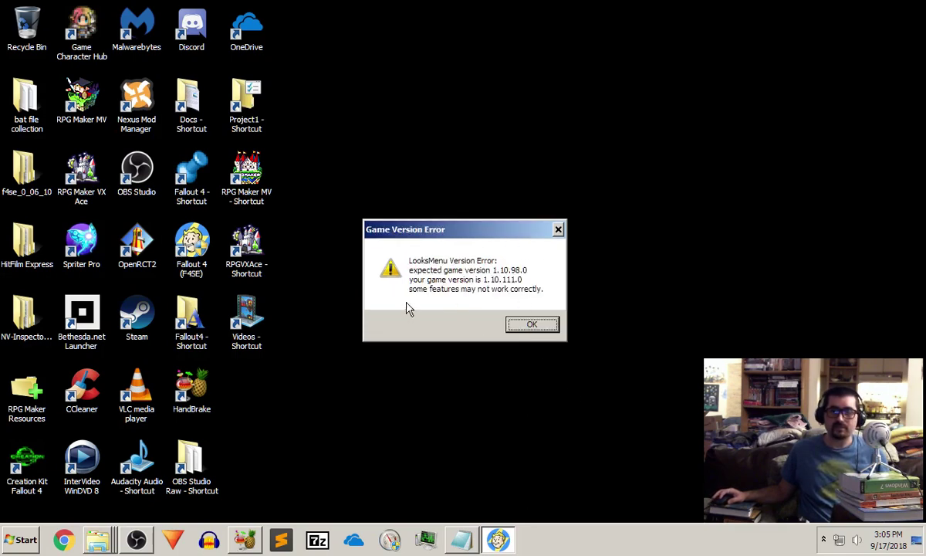
pyautogui.press('Return')
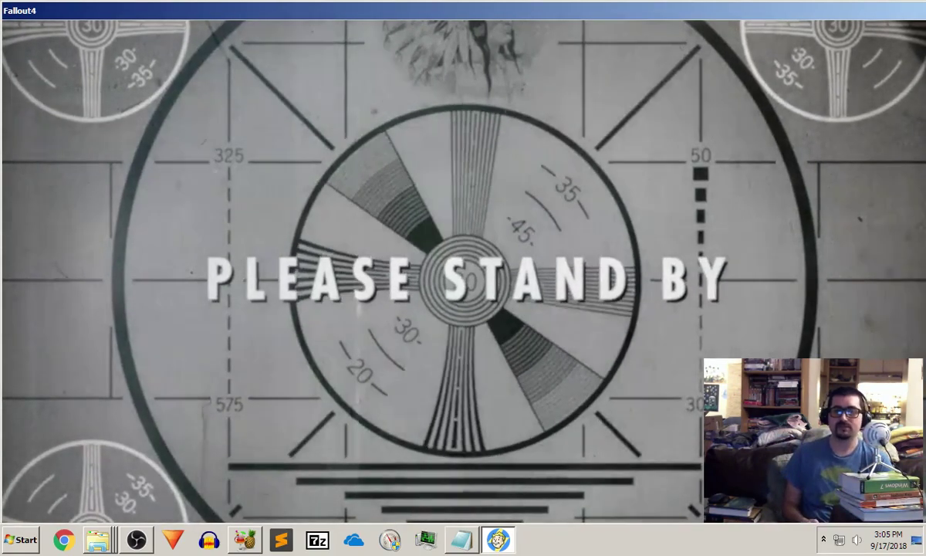
pyautogui.press('Return')
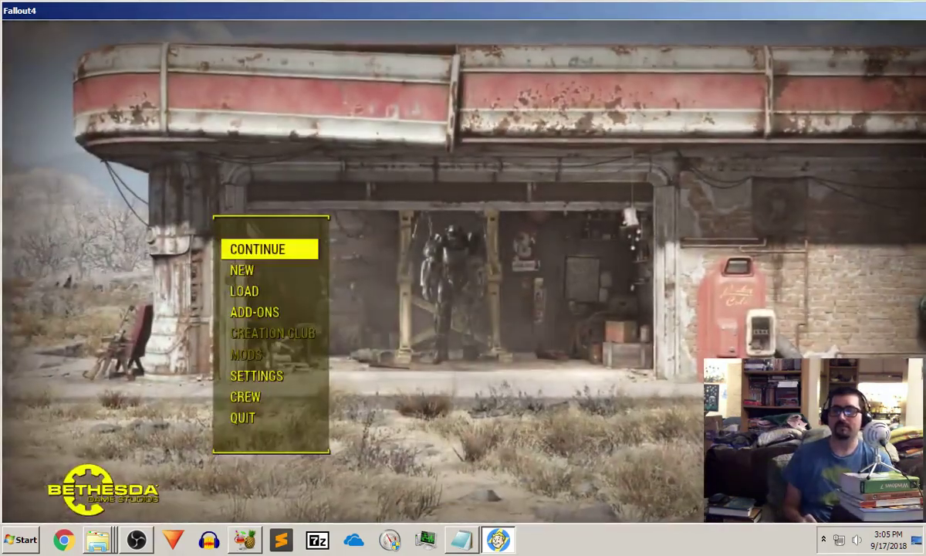
# Load the Exitsave saved game.
pyautogui.press('Down')
pyautogui.press('Up')
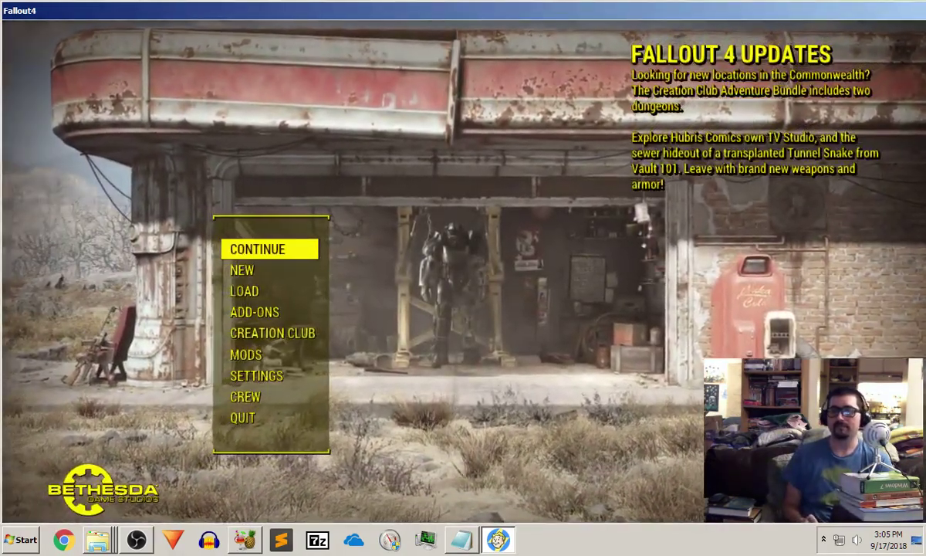
pyautogui.press('Down')
pyautogui.press('Down')
pyautogui.press('Return')
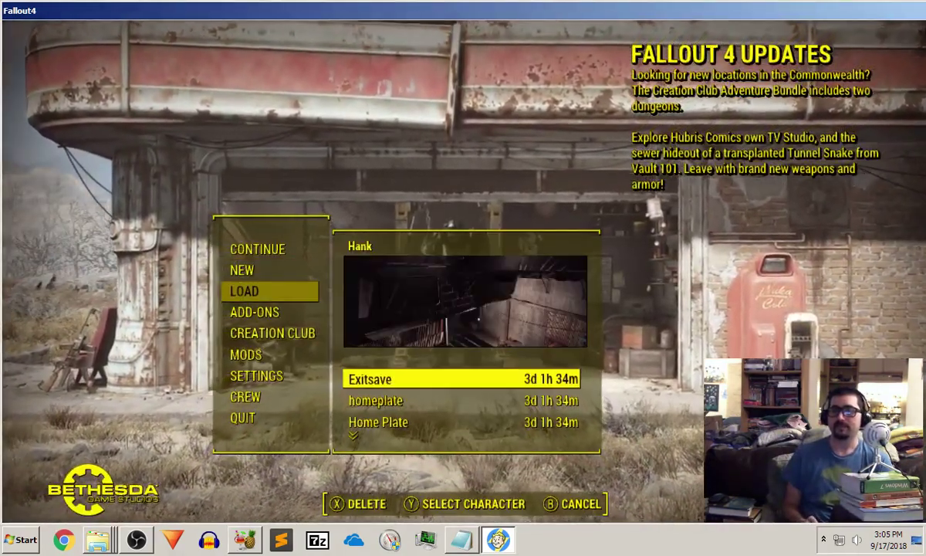
pyautogui.press('Return')
pyautogui.press('Return')
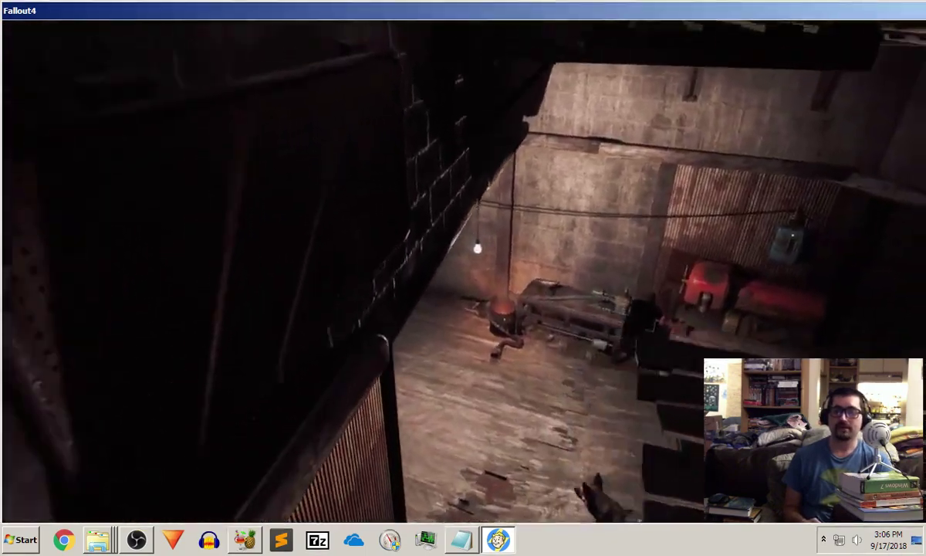
# Walk into the workshop room, enter workshop build mode, and open the Crafting category.
pyautogui.press('w')
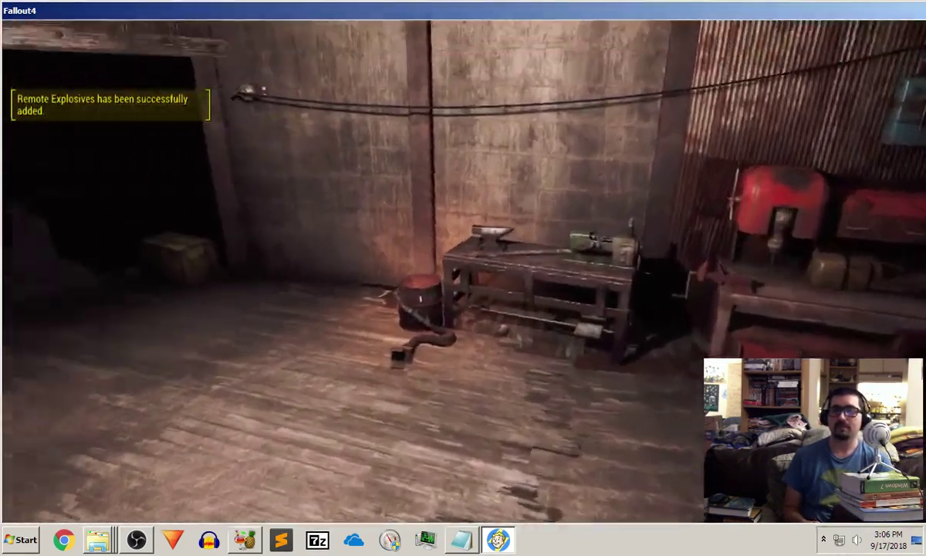
pyautogui.press('r')
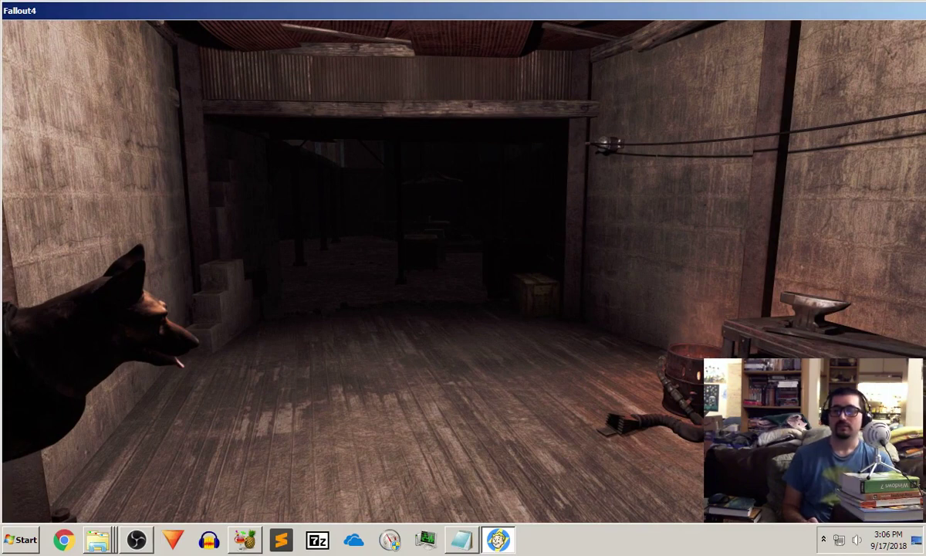
pyautogui.press('v')
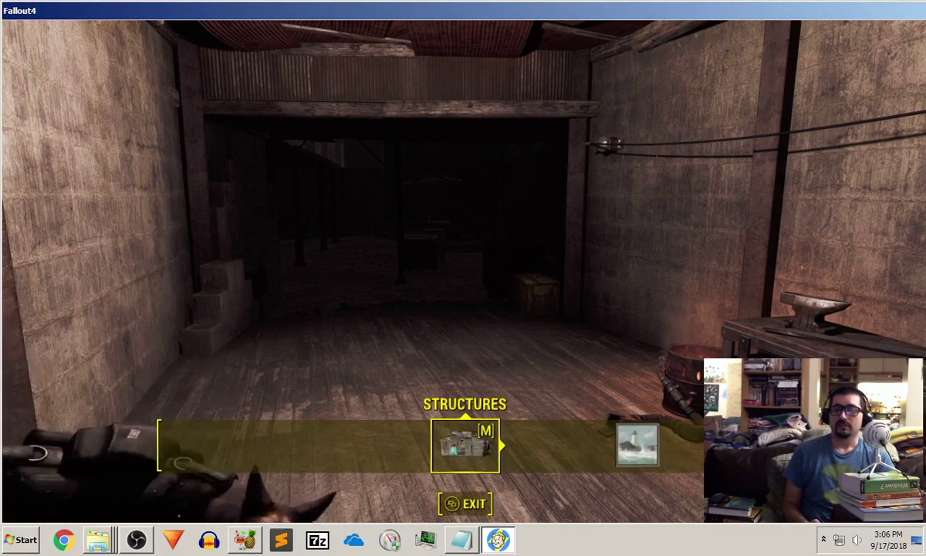
pyautogui.press('d')
pyautogui.press('d')
pyautogui.press('d')
pyautogui.press('d')
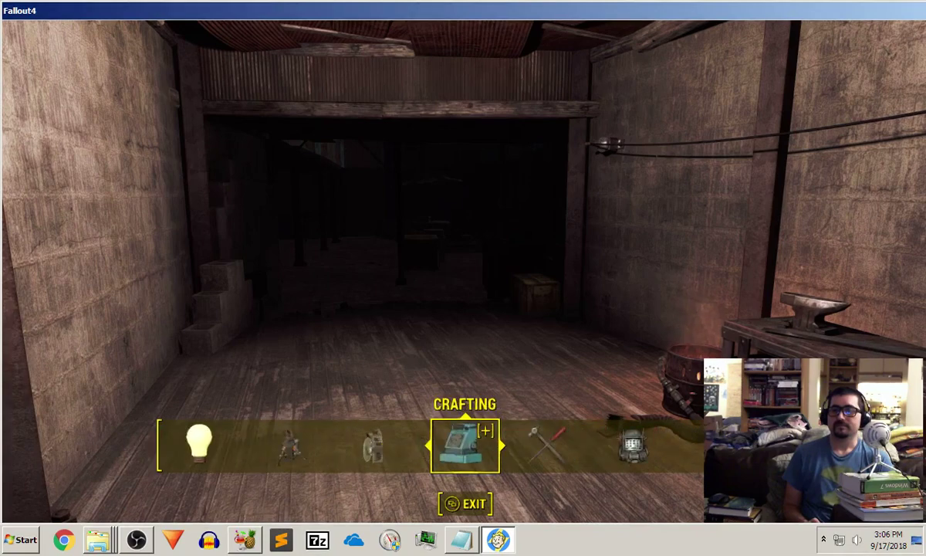
pyautogui.press('e')
# Browse past the armour and cooking stations to the Clutter Workbench and select it for placement.
pyautogui.press('d')
pyautogui.press('d')
pyautogui.press('d')
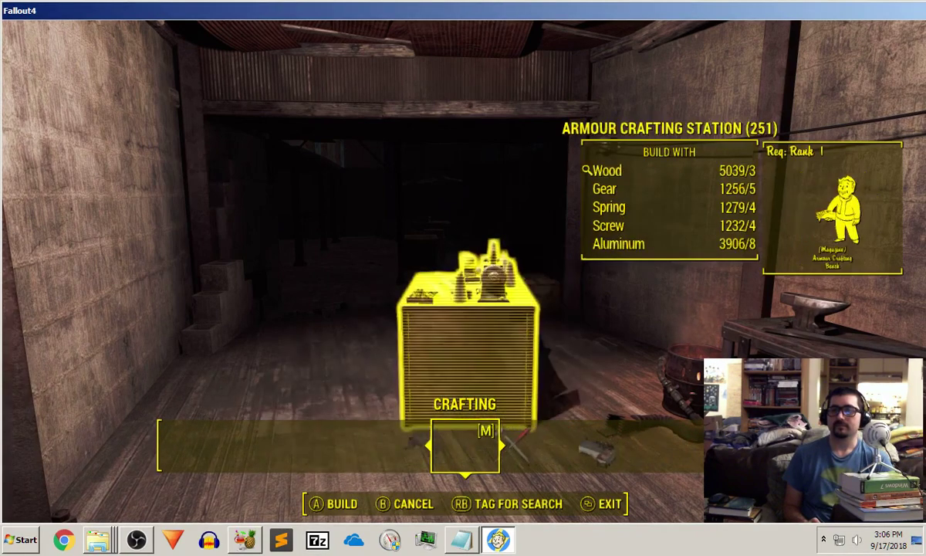
pyautogui.press('d')
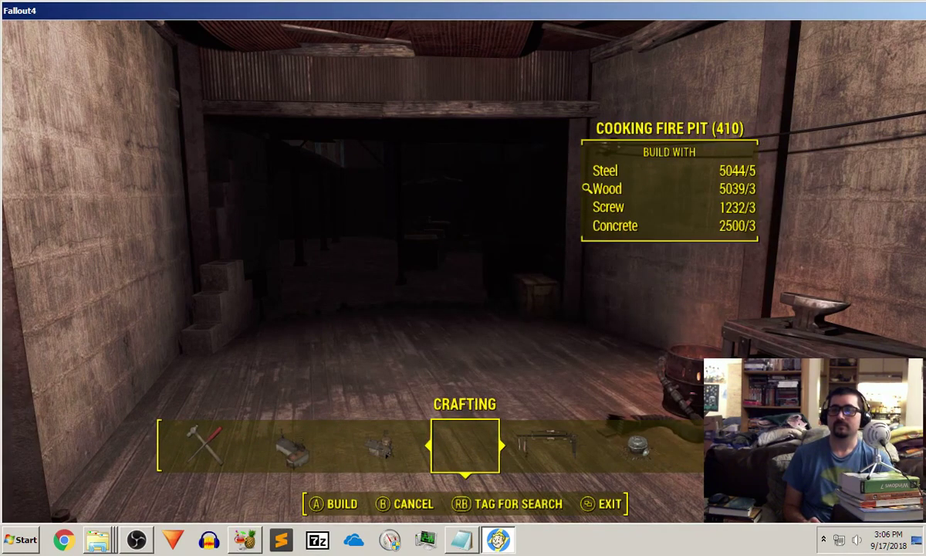
pyautogui.press('d')
pyautogui.press('d')
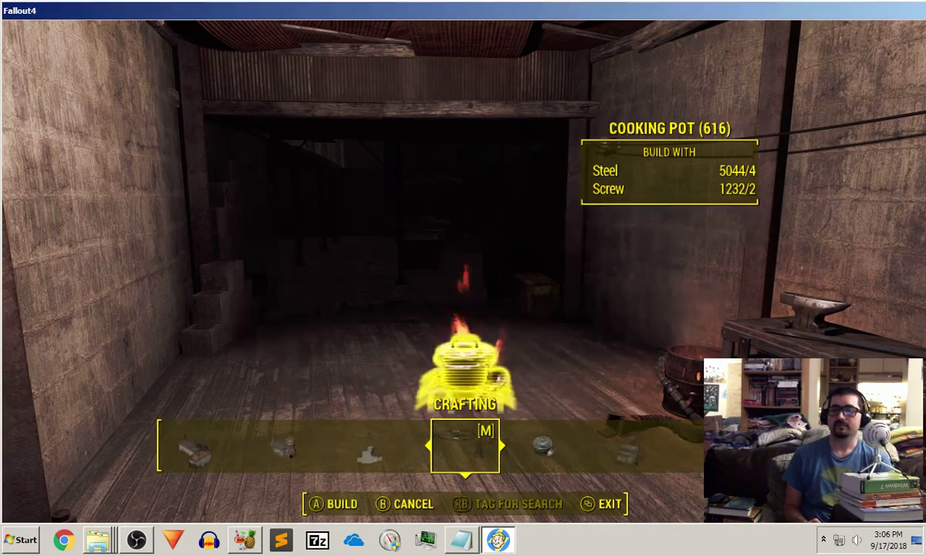
pyautogui.press('d')
pyautogui.press('d')
pyautogui.press('d')
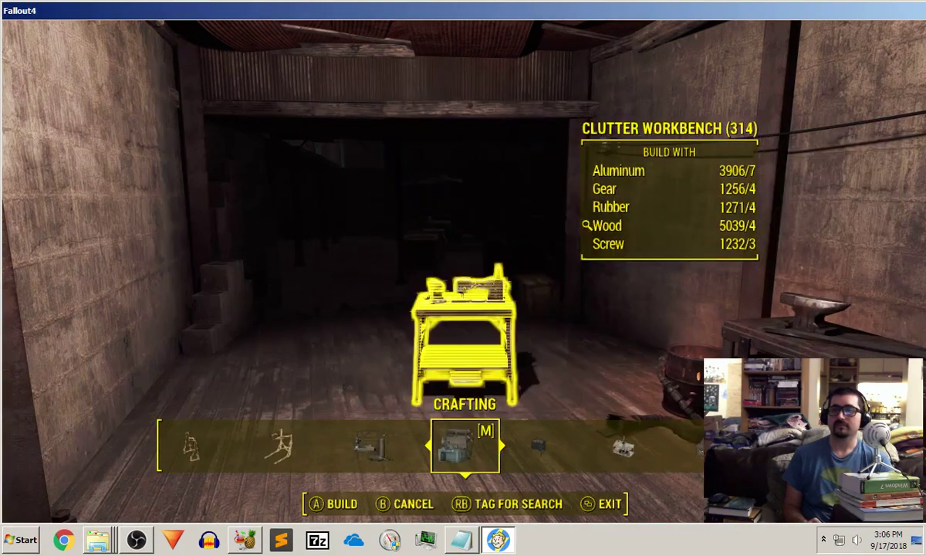
pyautogui.press('d')
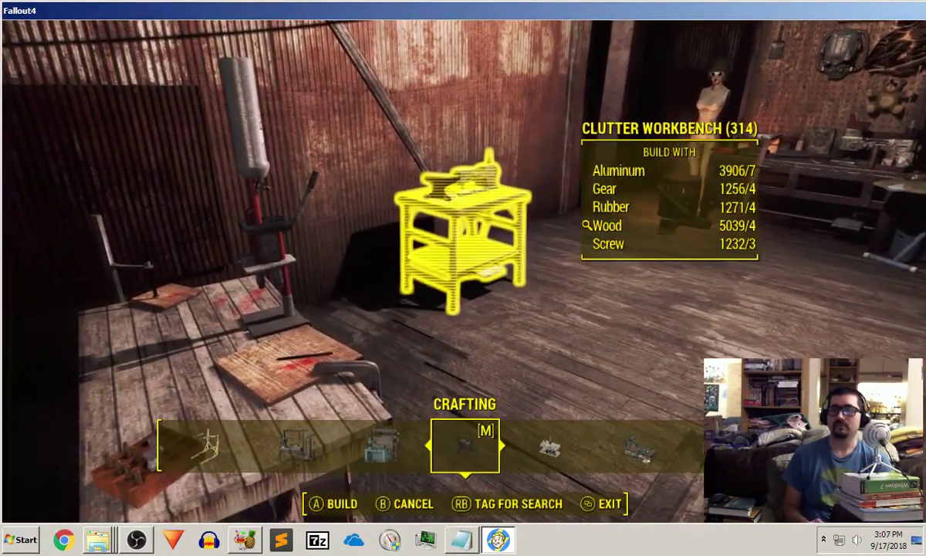
# Skip past the Ammunition Workbench, build an Explosives Workbench in the dark corner, and leave workshop mode beside it.
pyautogui.press('Right')
pyautogui.press('Right')
pyautogui.press('Right')
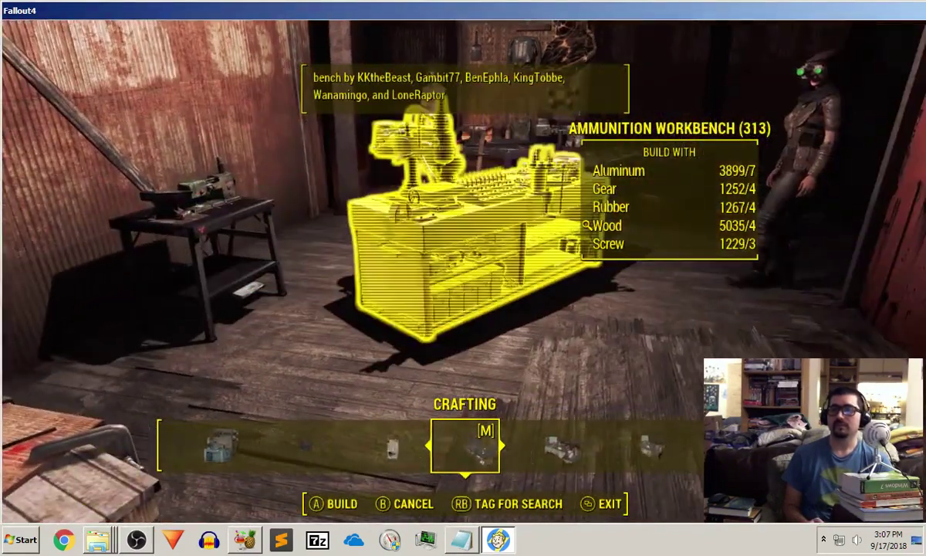
pyautogui.press('Right')
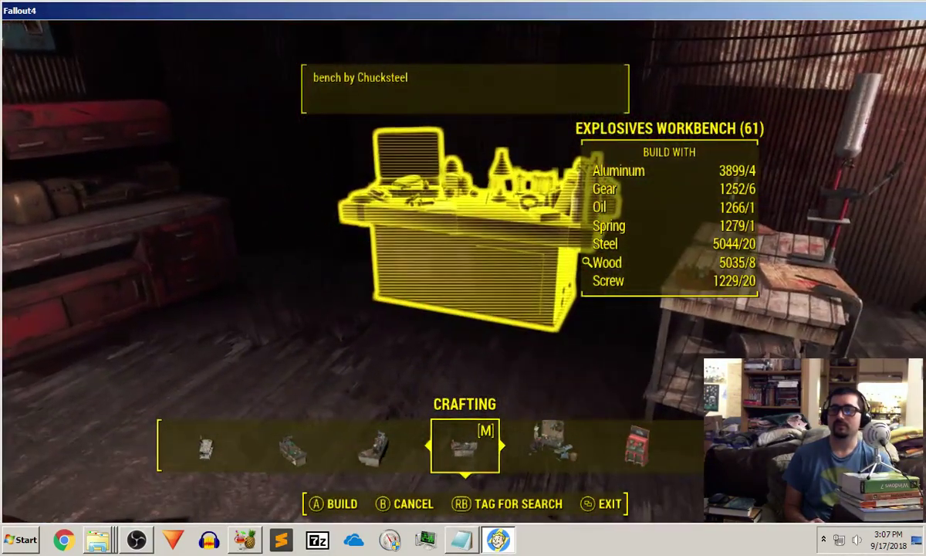
pyautogui.press('e')
pyautogui.press('v')
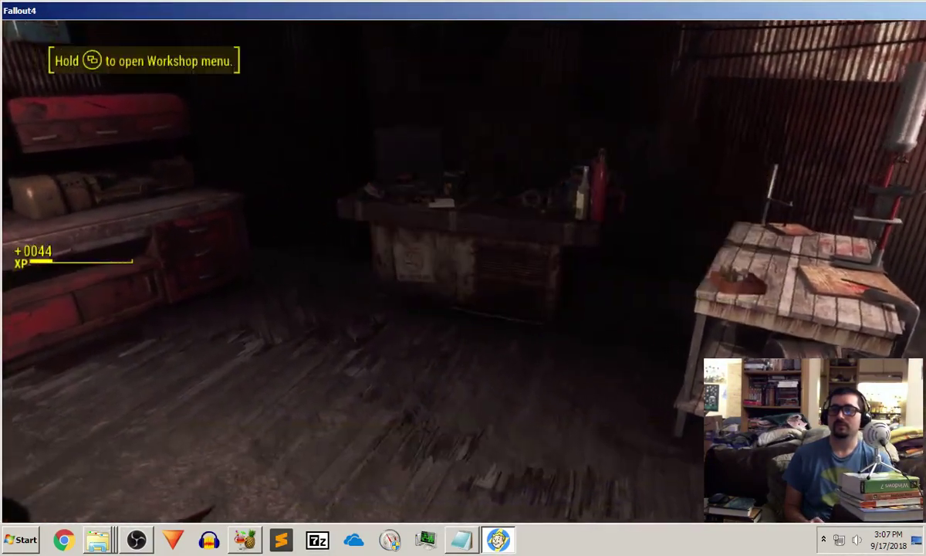
pyautogui.press('w')
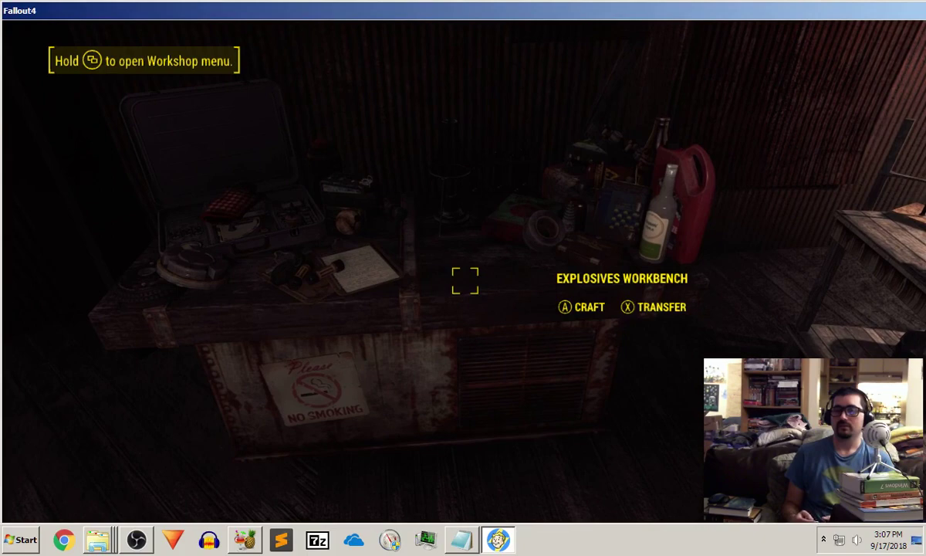
# Open crafting at the Explosives Workbench and look through the recipes in the Grenade category.
pyautogui.press('e')
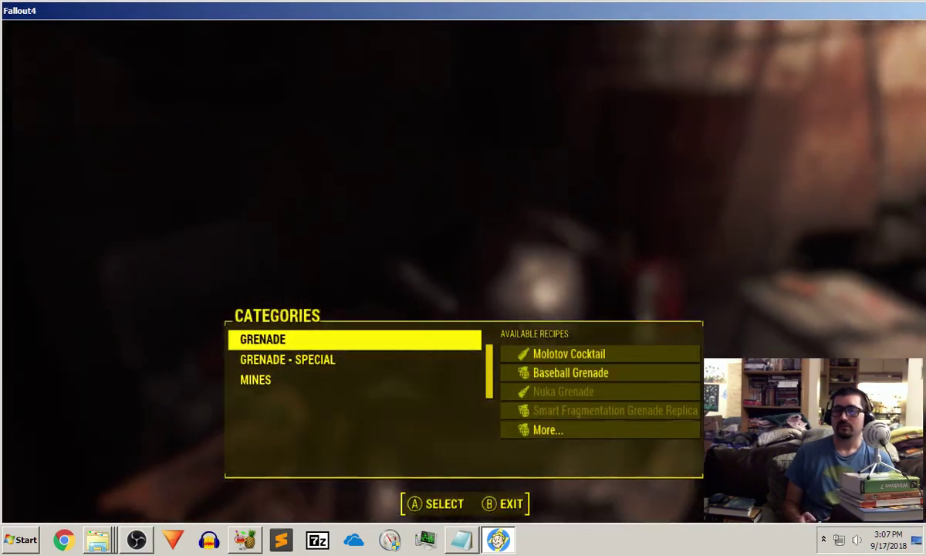
pyautogui.press('e')
pyautogui.press('Down')
pyautogui.press('Down')
pyautogui.press('Down')
pyautogui.press('Down')
pyautogui.press('Down')
pyautogui.press('Down')
pyautogui.press('Down')
pyautogui.press('Down')
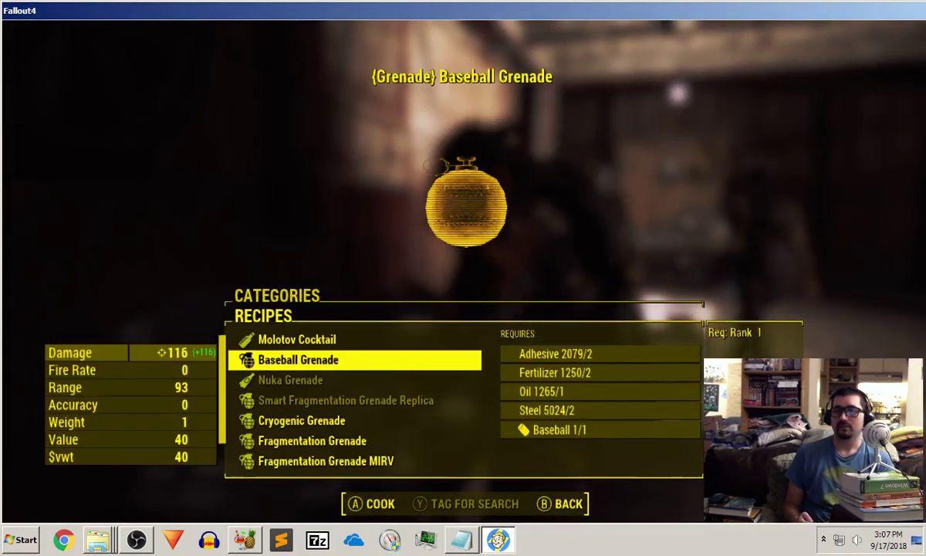
pyautogui.press('Up')
pyautogui.press('Tab')
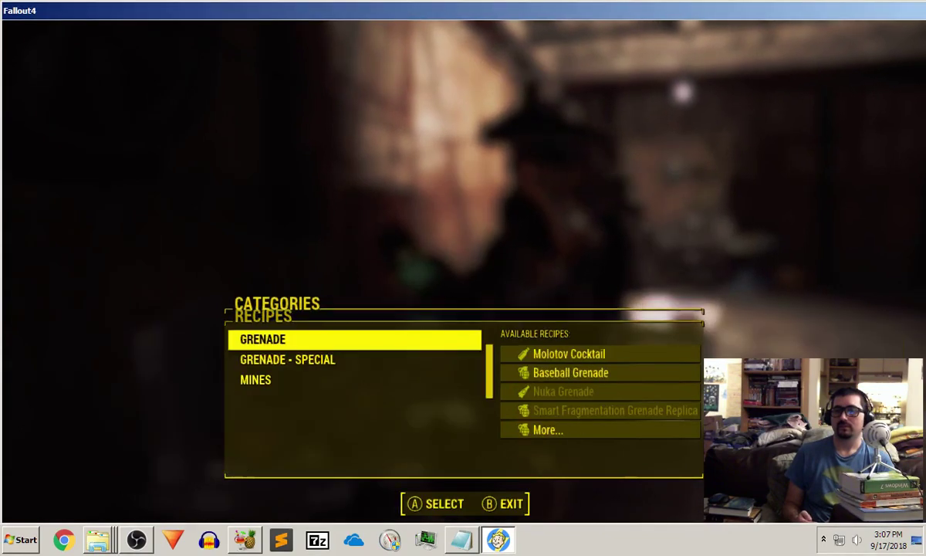
# Check the Mines category of the Explosives Workbench for remote explosives recipes and exit the station.
pyautogui.press('Down')
pyautogui.press('Down')
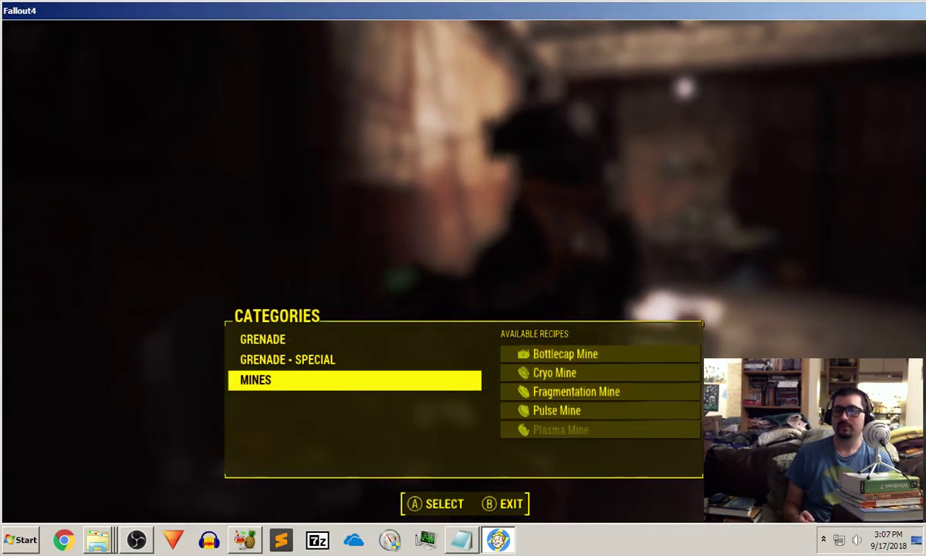
pyautogui.press('Up')
pyautogui.press('Down')
pyautogui.press('Return')
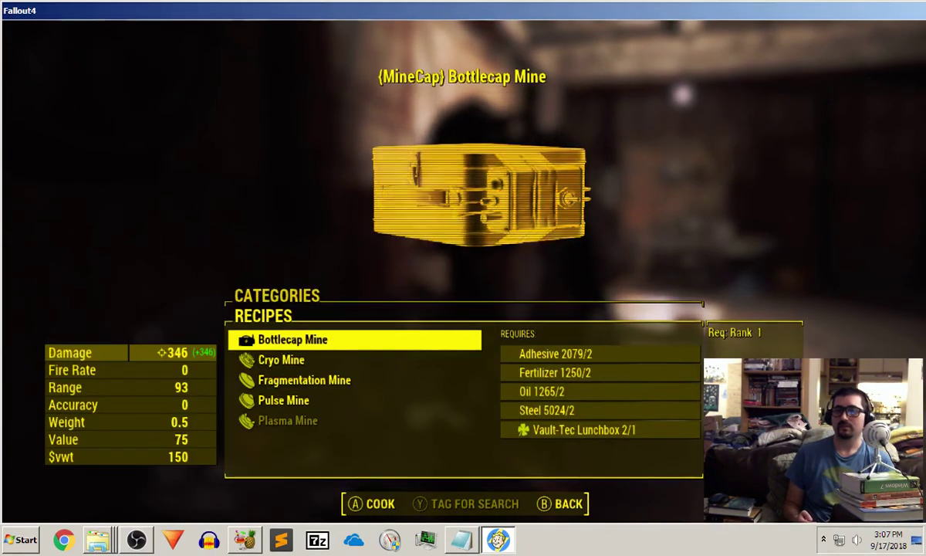
pyautogui.press('Tab')
pyautogui.press('Tab')
pyautogui.press('Return')
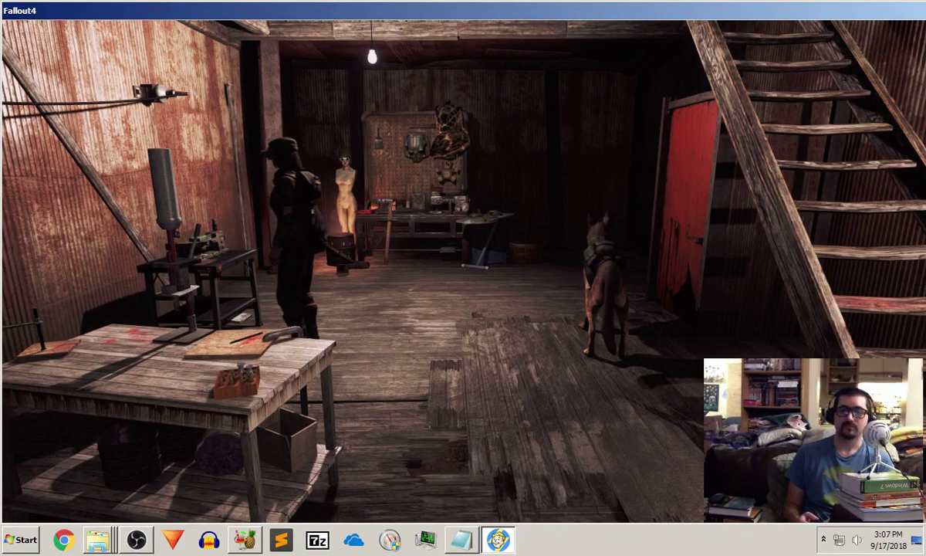
# Reopen workshop mode, find the Chemistry Station among the crafting stations, build it beside the stairs, and leave workshop mode.
pyautogui.press('e')
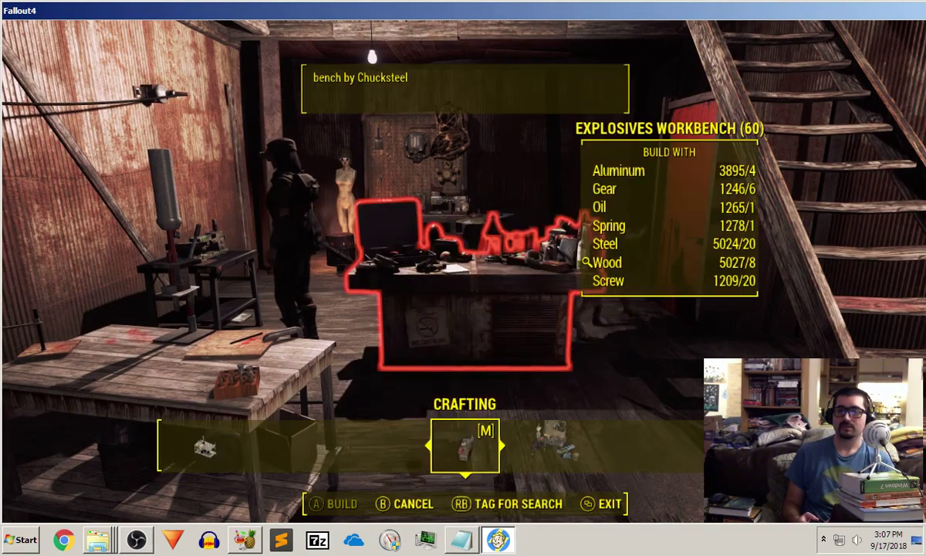
pyautogui.press('Right')
pyautogui.press('Right')
pyautogui.press('Right')
pyautogui.press('Left')
pyautogui.press('Left')
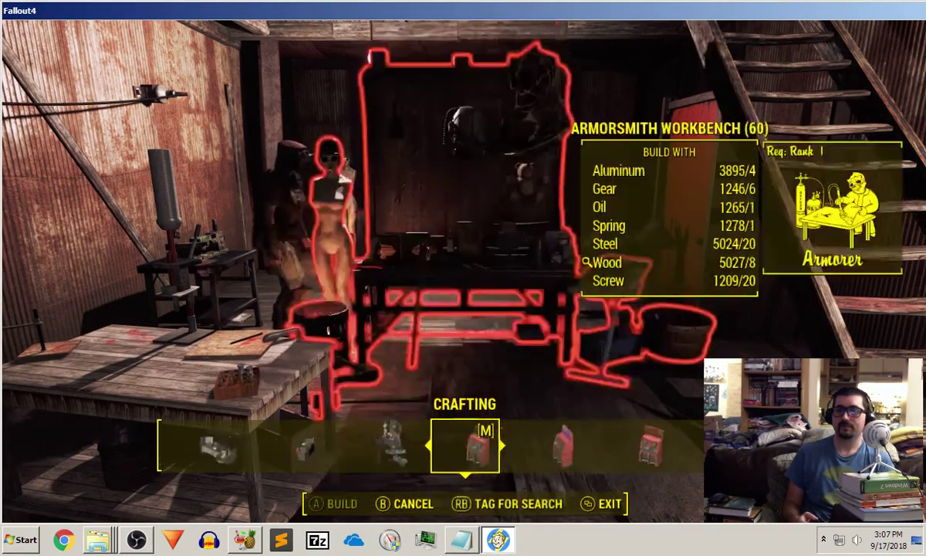
pyautogui.press('Left')
pyautogui.press('Left')
pyautogui.press('Left')
pyautogui.press('Left')
pyautogui.press('Left')
pyautogui.press('Left')
pyautogui.press('Left')
pyautogui.press('Left')
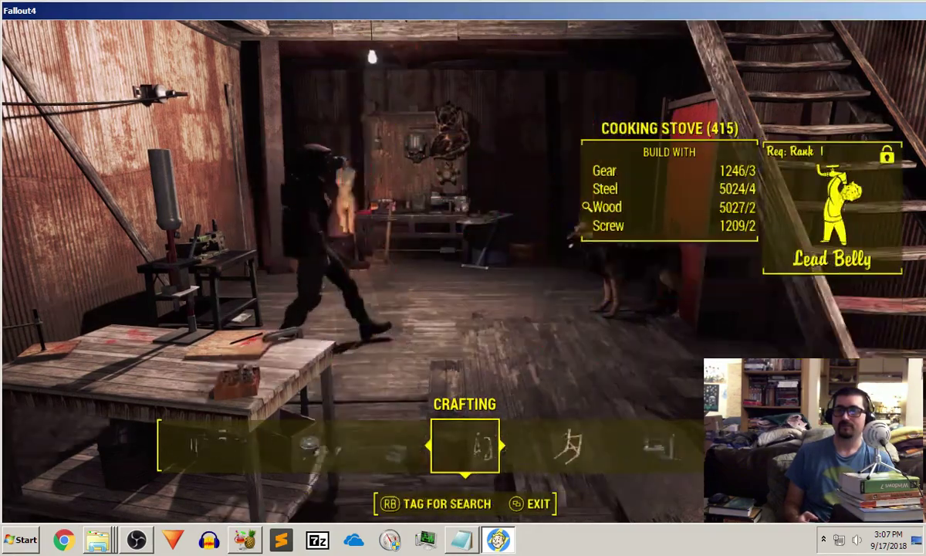
pyautogui.press('Left')
pyautogui.press('Left')
pyautogui.press('Left')
pyautogui.press('Right')
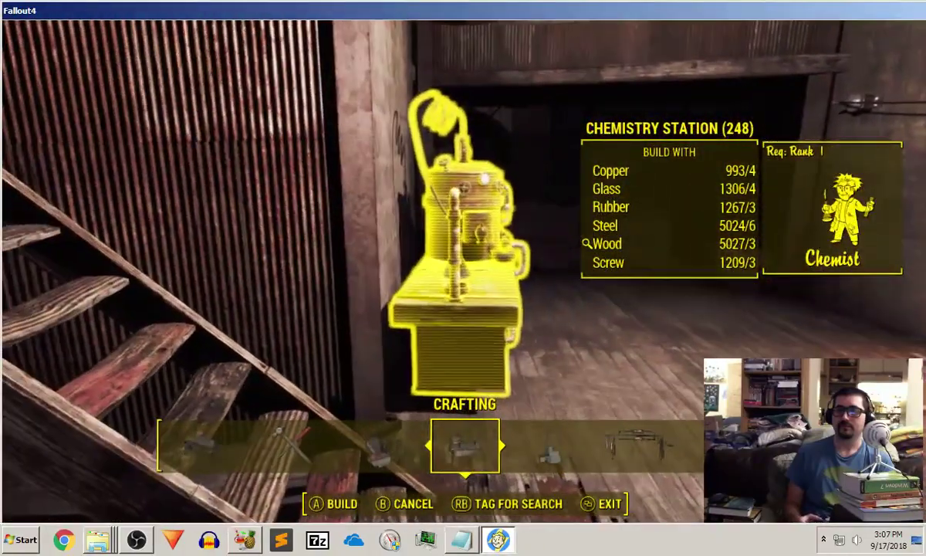
pyautogui.press('e')
pyautogui.press('v')
# Approach the Chemistry Station, open its crafting list, and go to the Mines category.
pyautogui.press('w')
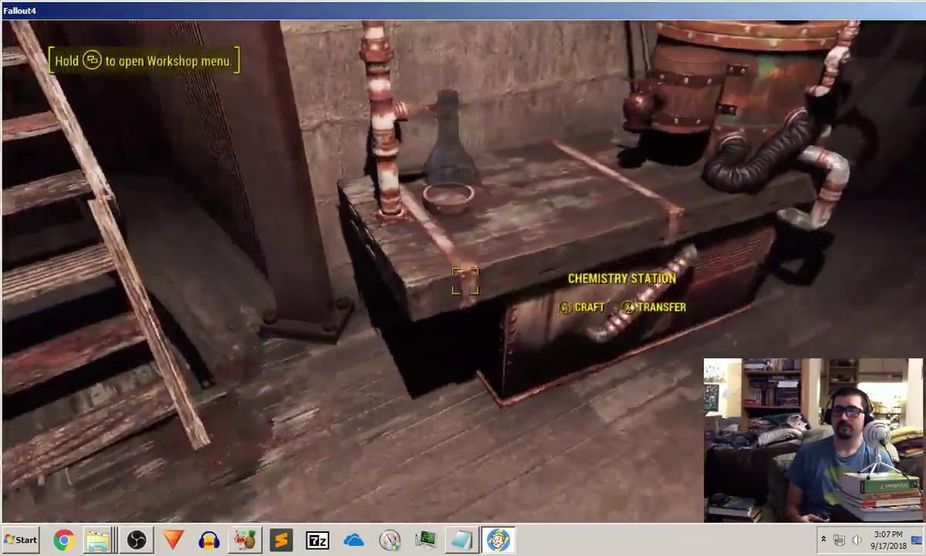
pyautogui.press('e')
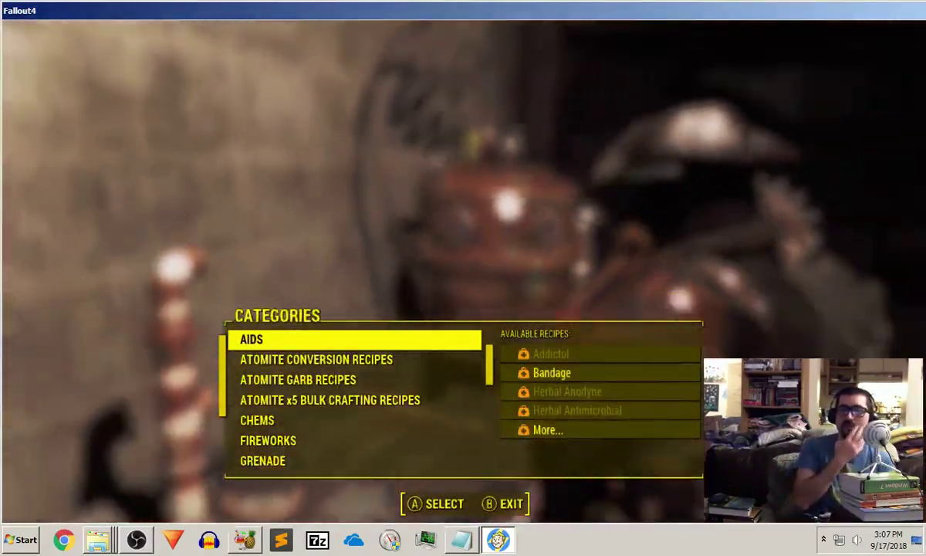
pyautogui.press('s')
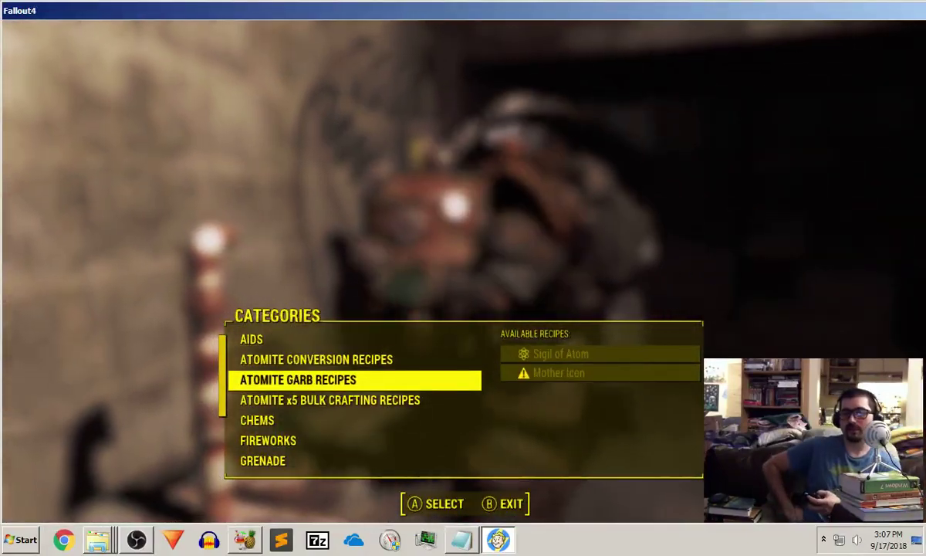
pyautogui.press('s')
pyautogui.press('s')
pyautogui.press('s')
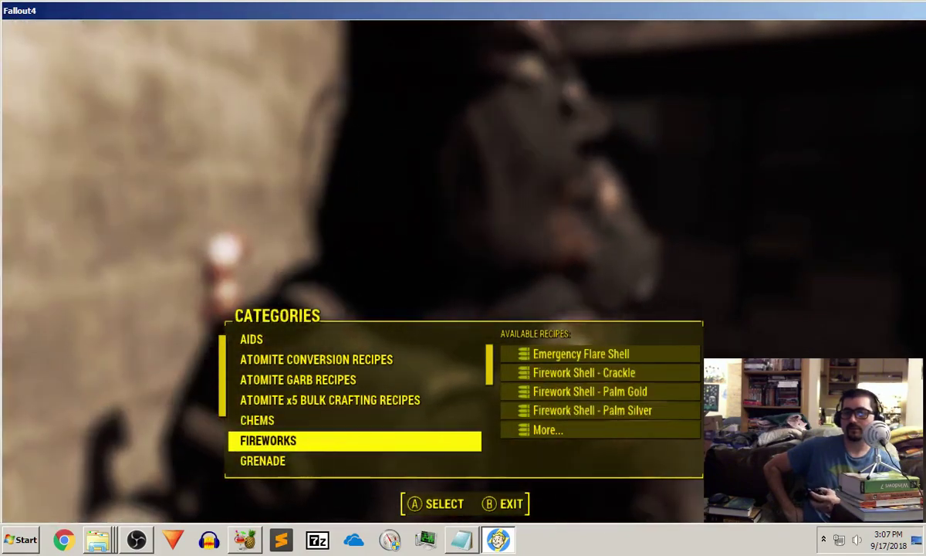
pyautogui.press('s')
pyautogui.press('s')
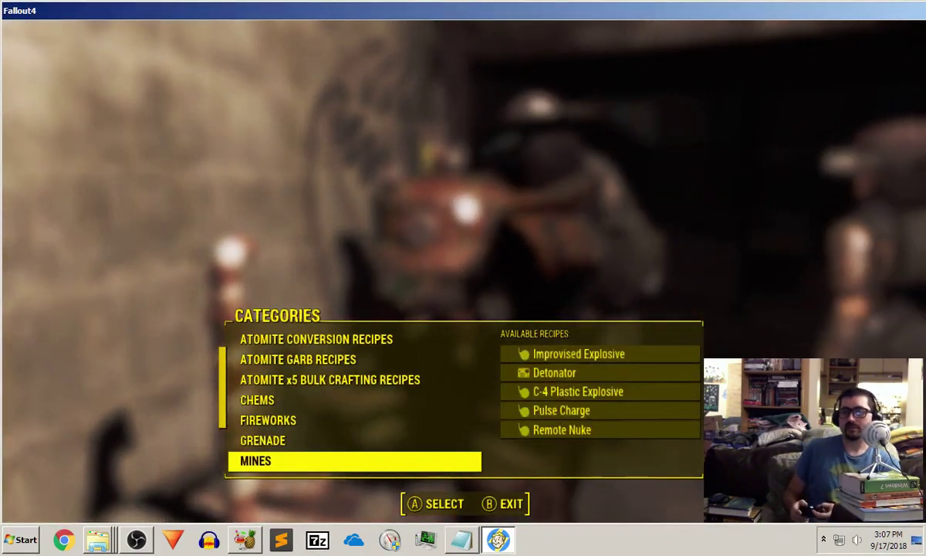
# Examine the remote explosives recipes in the Mines category, from Improvised Explosive to Remote Nuke.
pyautogui.press('e')
pyautogui.press('s')
pyautogui.press('s')
pyautogui.press('s')
pyautogui.press('s')
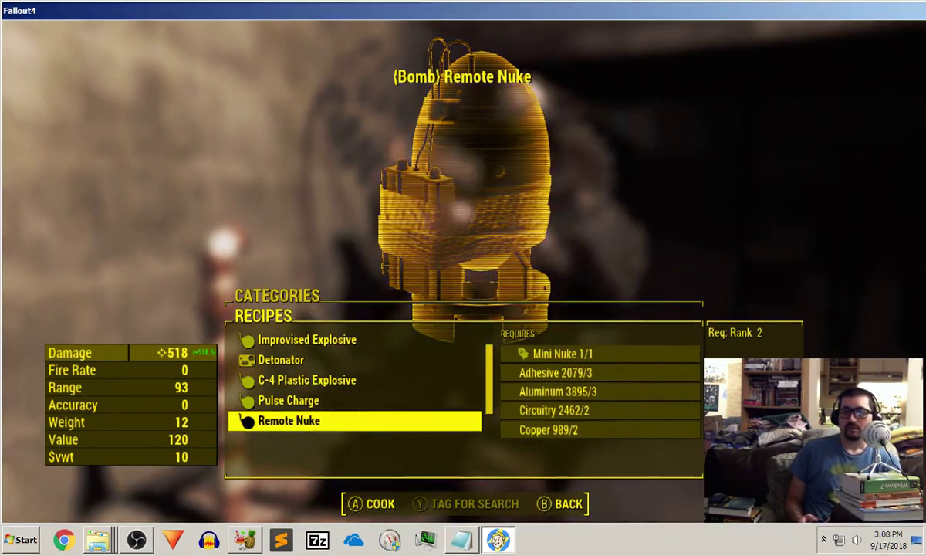
pyautogui.press('w')
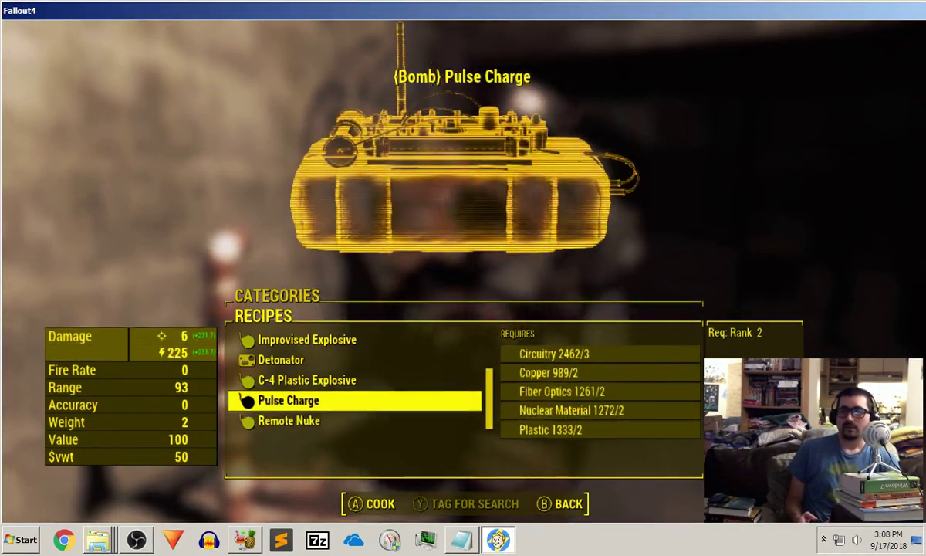
# Craft one Remote Nuke and one Pulse Charge.
pyautogui.press('s')
pyautogui.press('e')
pyautogui.press('e')
pyautogui.press('w')
pyautogui.press('e')
pyautogui.press('e')
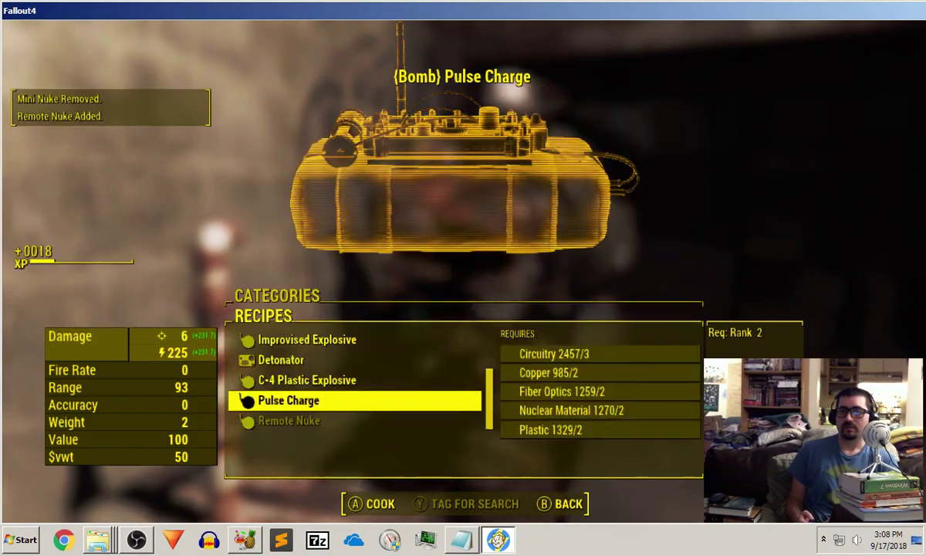
# Craft one C-4 Plastic Explosive, one Detonator and one Improvised Explosive.
pyautogui.press('w')
pyautogui.press('e')
pyautogui.press('e')
pyautogui.press('w')
pyautogui.press('e')
pyautogui.press('e')
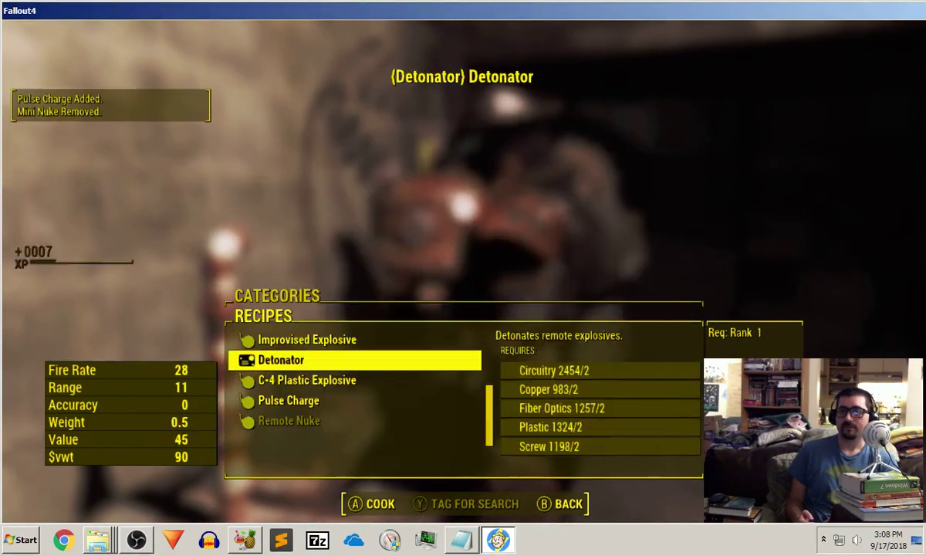
pyautogui.press('w')
pyautogui.press('e')
pyautogui.press('e')
# Craft a second C-4 Plastic Explosive and a second Pulse Charge.
pyautogui.press('s')
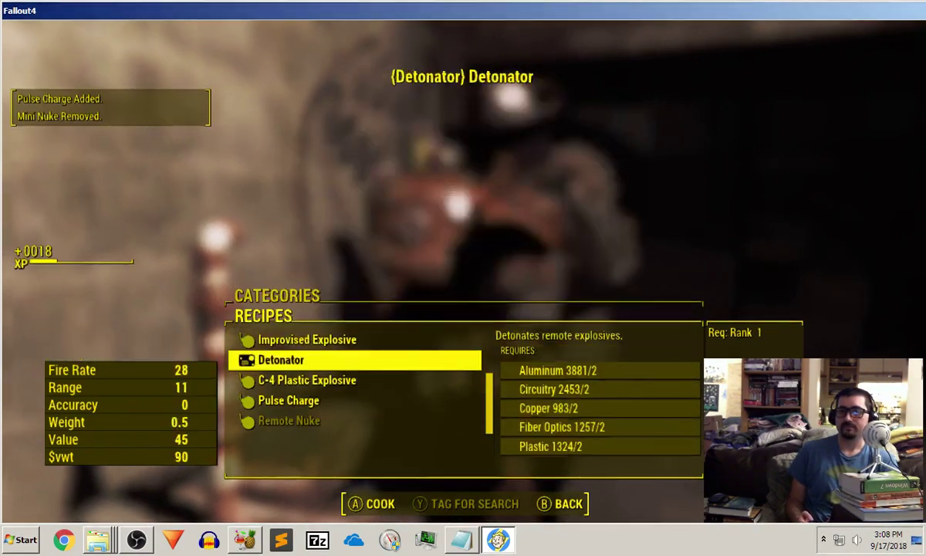
pyautogui.press('s')
pyautogui.press('e')
pyautogui.press('e')
pyautogui.press('s')
pyautogui.press('e')
pyautogui.press('e')
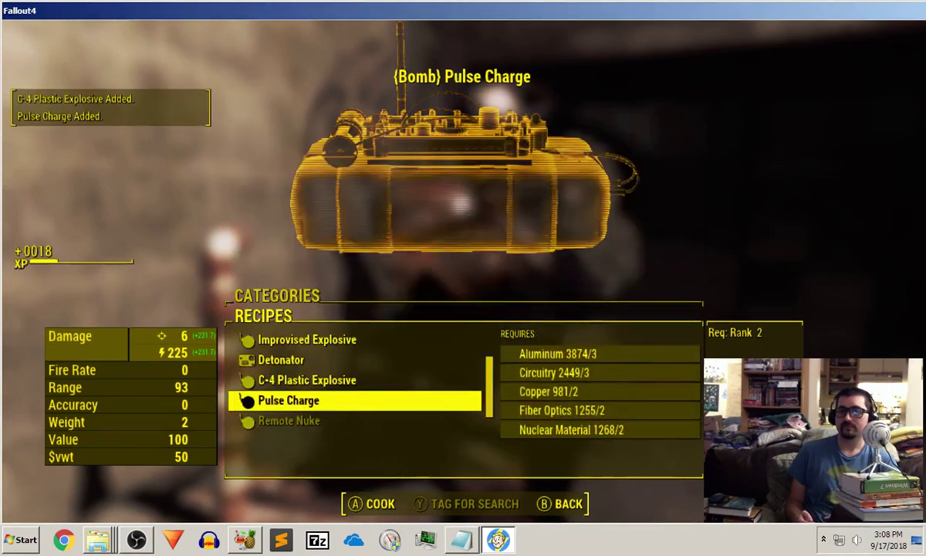
# Check the remaining categories down to x Courser Strigidae Suit and exit the Chemistry Station.
pyautogui.press('Tab')
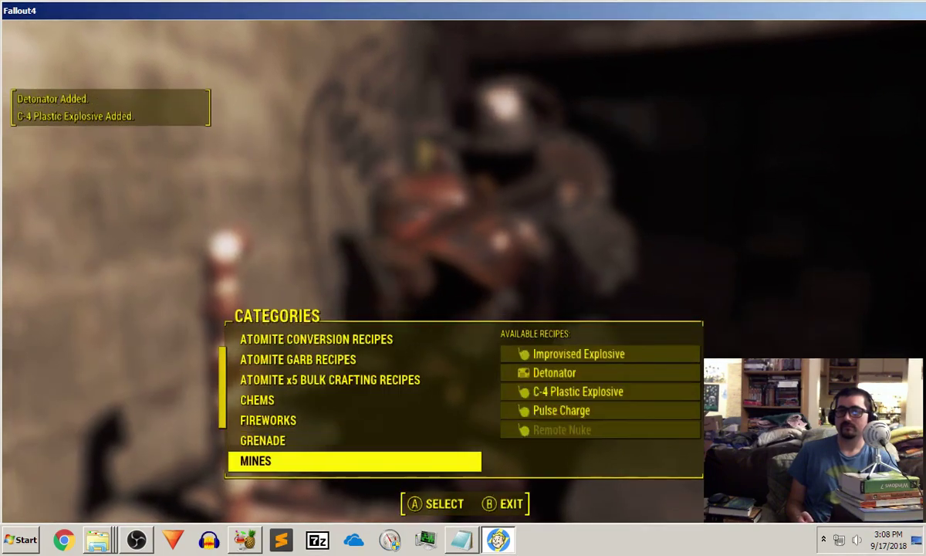
pyautogui.press('s')
pyautogui.press('s')
pyautogui.press('s')
pyautogui.press('s')
pyautogui.press('Tab')
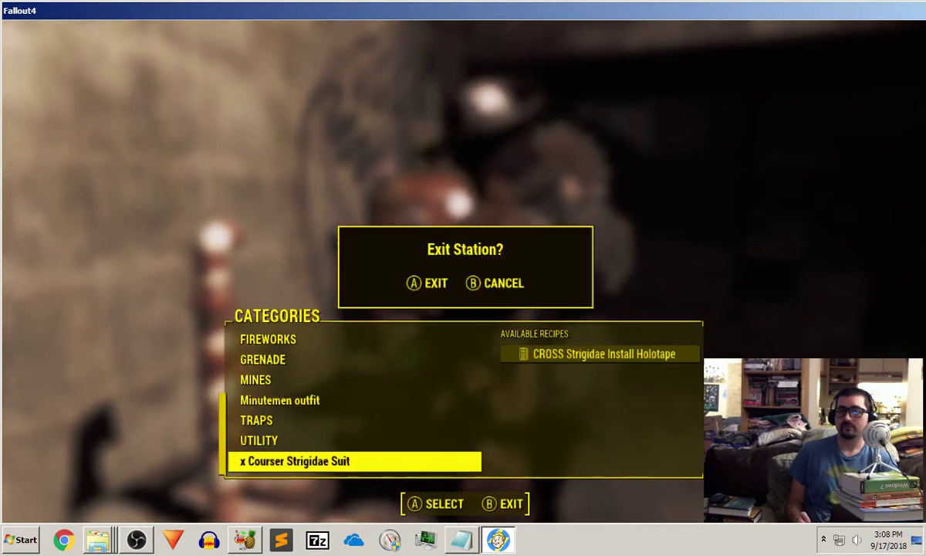
pyautogui.press('e')
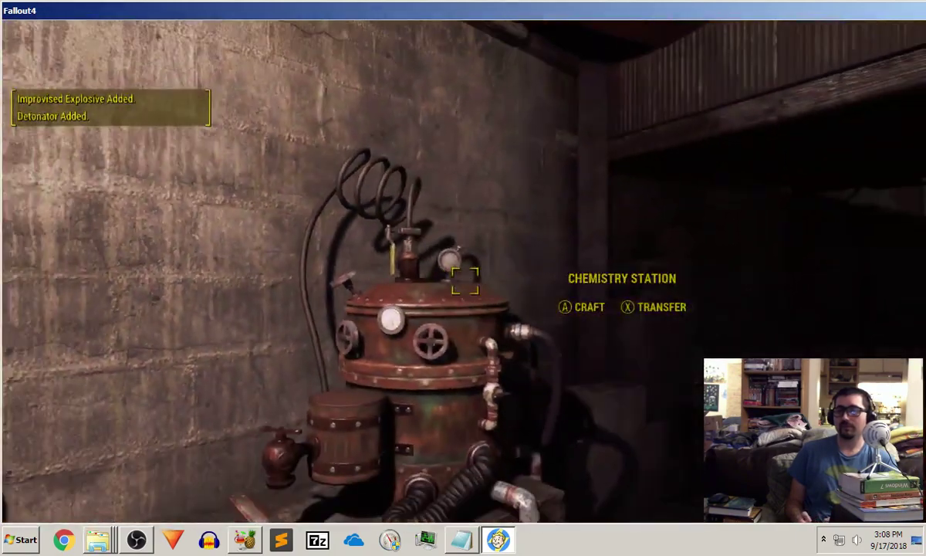
# Open the Pip-Boy's weapons inventory and find the newly crafted remote explosives among the grenades.
pyautogui.press('Tab')
pyautogui.press('d')
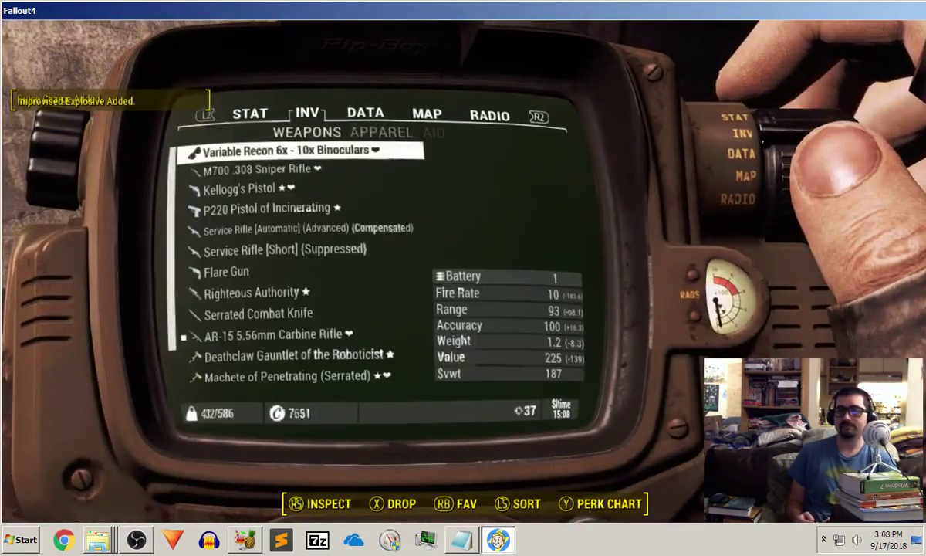
pyautogui.press('s')
pyautogui.press('s')
pyautogui.press('s')
pyautogui.press('s')
pyautogui.press('s')
pyautogui.press('d')
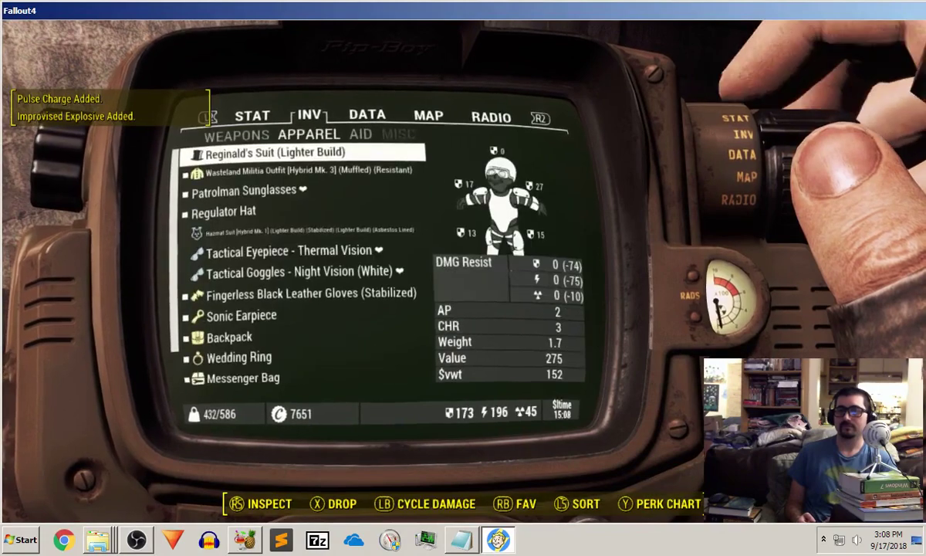
pyautogui.press('a')
pyautogui.press('s')
pyautogui.press('s')
pyautogui.press('s')
pyautogui.press('s')
pyautogui.press('s')
pyautogui.press('s')
pyautogui.press('s')
pyautogui.press('s')
pyautogui.press('s')
pyautogui.press('e')
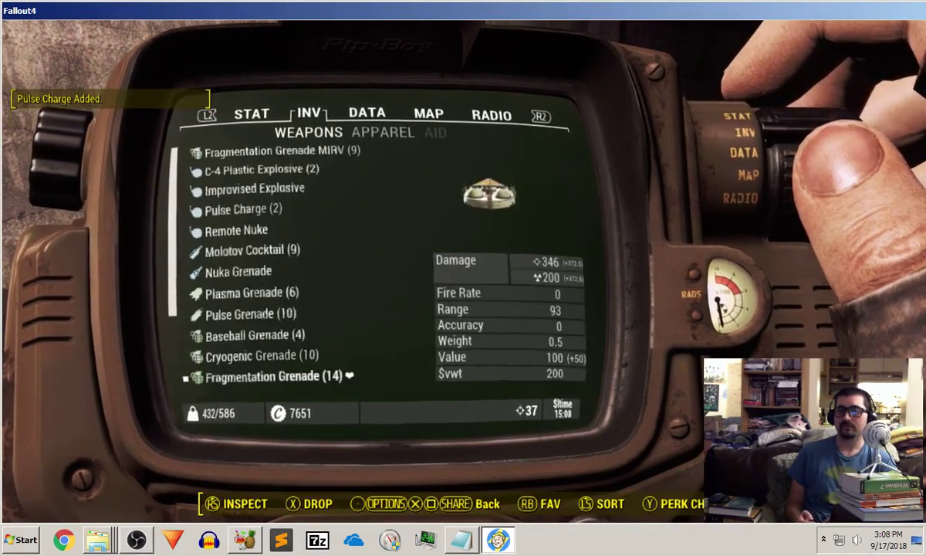
# Review the remote explosives, grenades and mines in the weapons inventory, close the Pip-Boy, and head back into the workshop room.
pyautogui.press('s')
pyautogui.press('s')
pyautogui.press('s')
pyautogui.press('s')
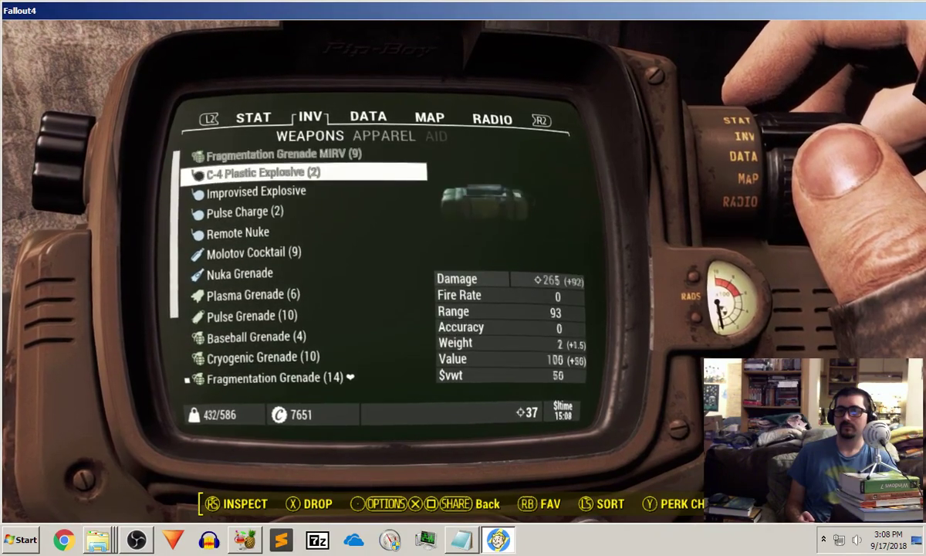
pyautogui.press('s')
pyautogui.press('s')
pyautogui.press('s')
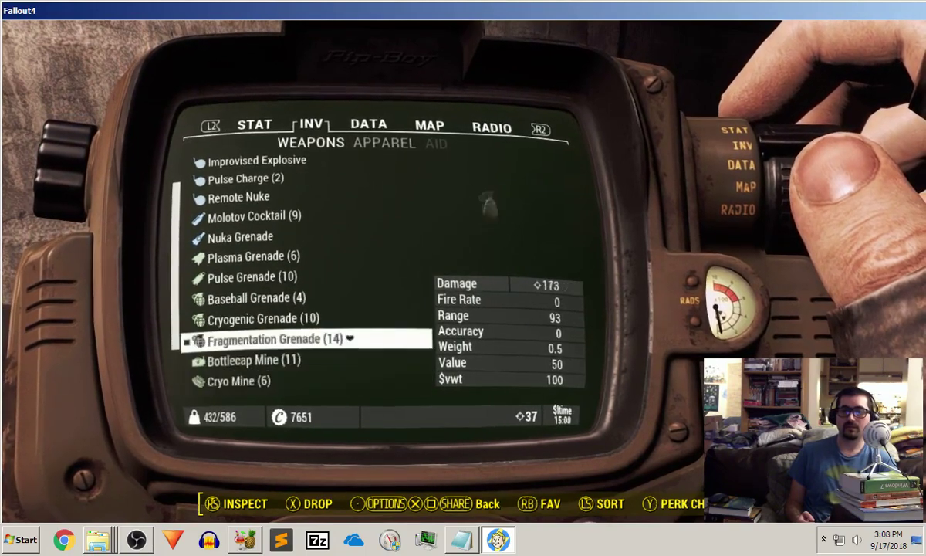
pyautogui.press('s')
pyautogui.press('s')
pyautogui.press('s')
pyautogui.press('s')
pyautogui.press('s')
pyautogui.press('s')
pyautogui.press('Tab')
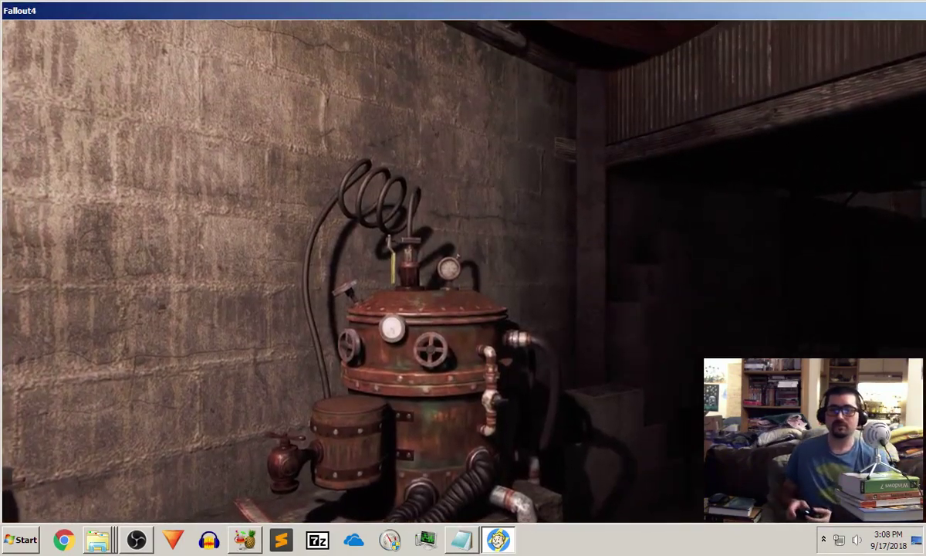
pyautogui.moveTo(463, 270)
pyautogui.press('w')
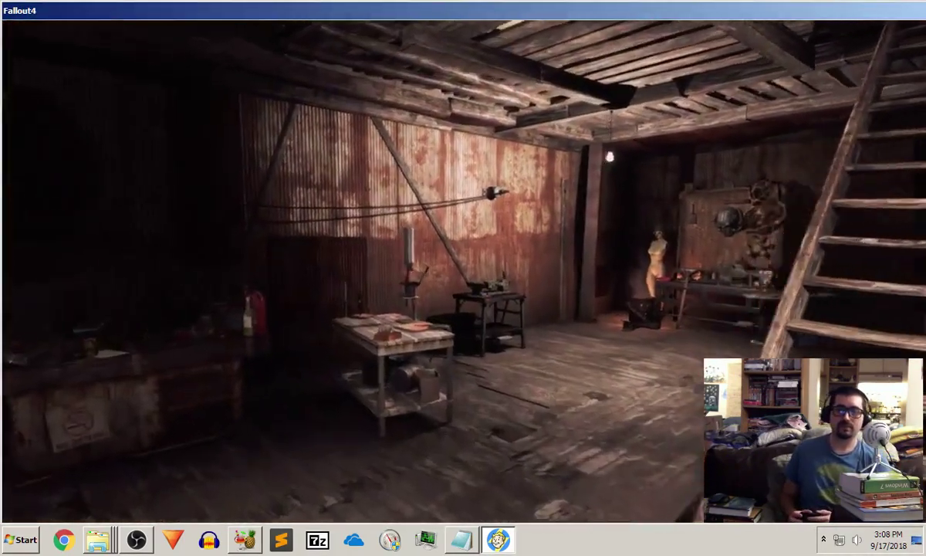
# Leave the workshop room through the red door and walk out into the market near Chem-I-Care.
pyautogui.press('w')
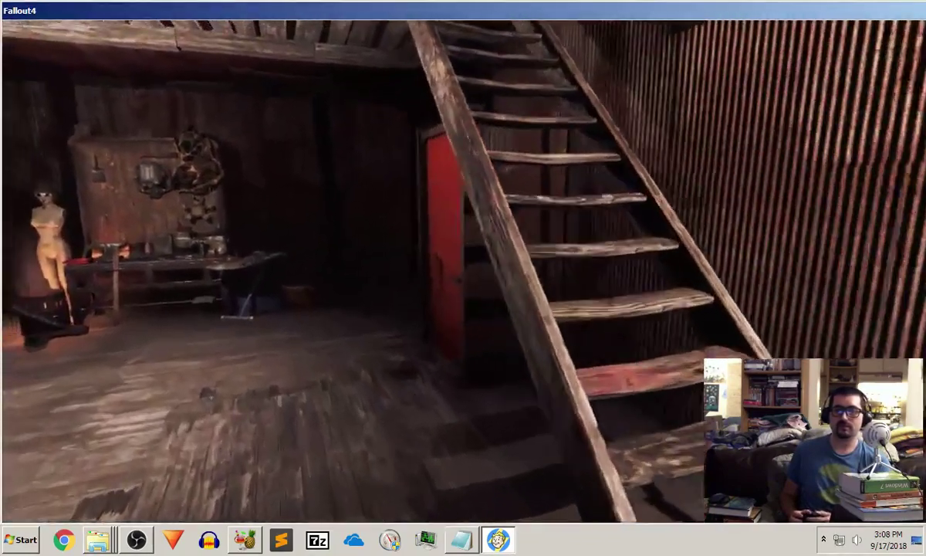
pyautogui.press('e')
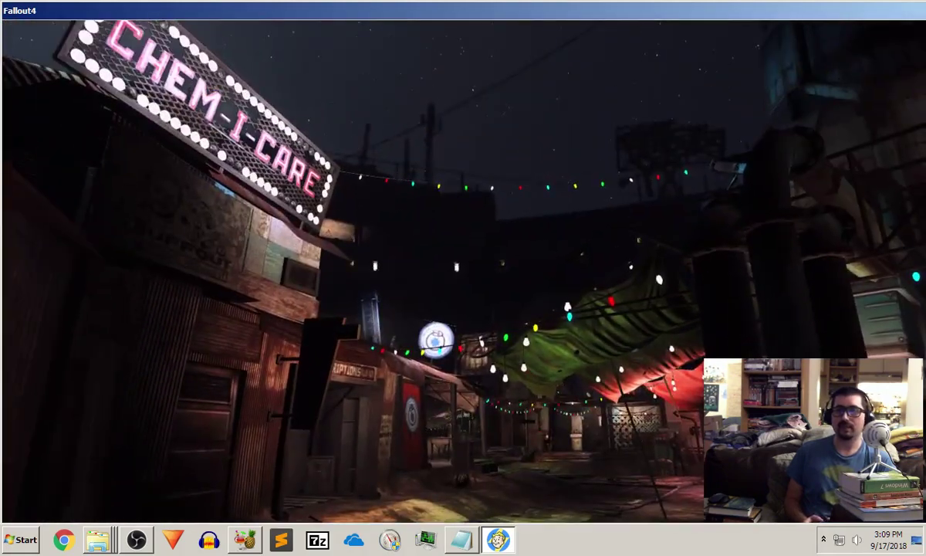
pyautogui.press('w')
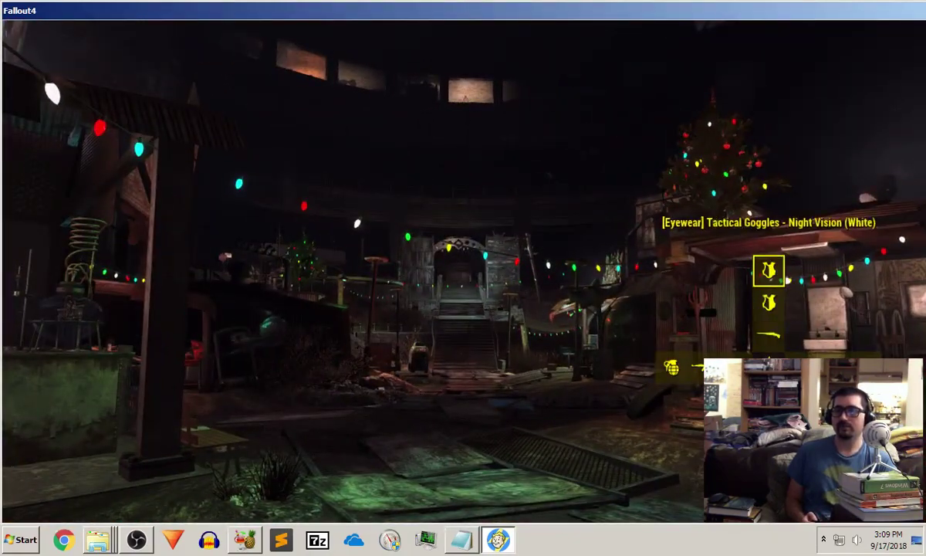
# Survey the dark market through the tactical goggles' green and red vision modes, then return to normal vision.
pyautogui.press('n')
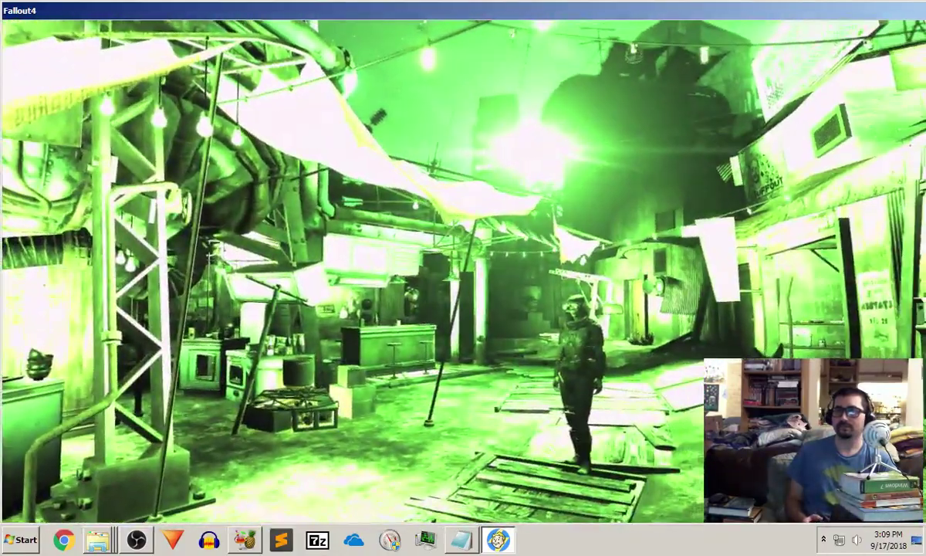
pyautogui.press('n')
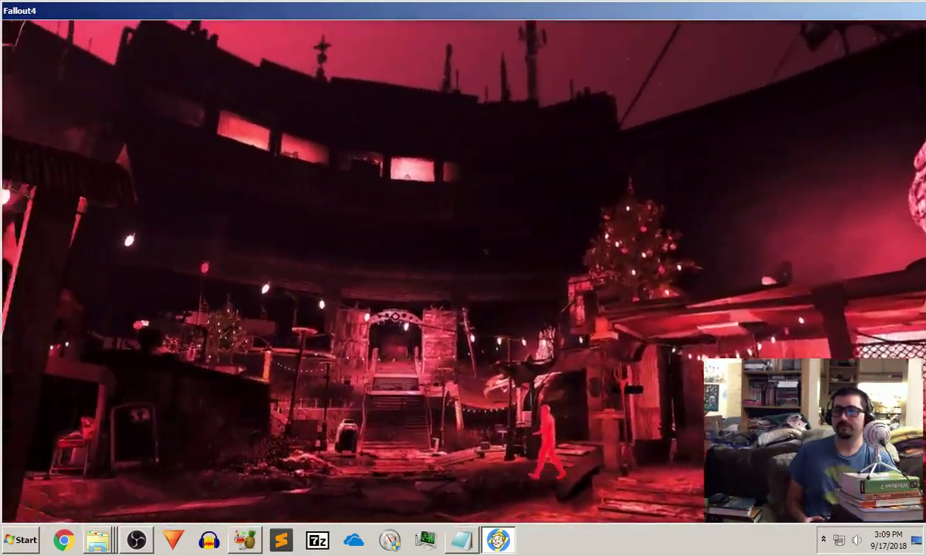
pyautogui.press('n')
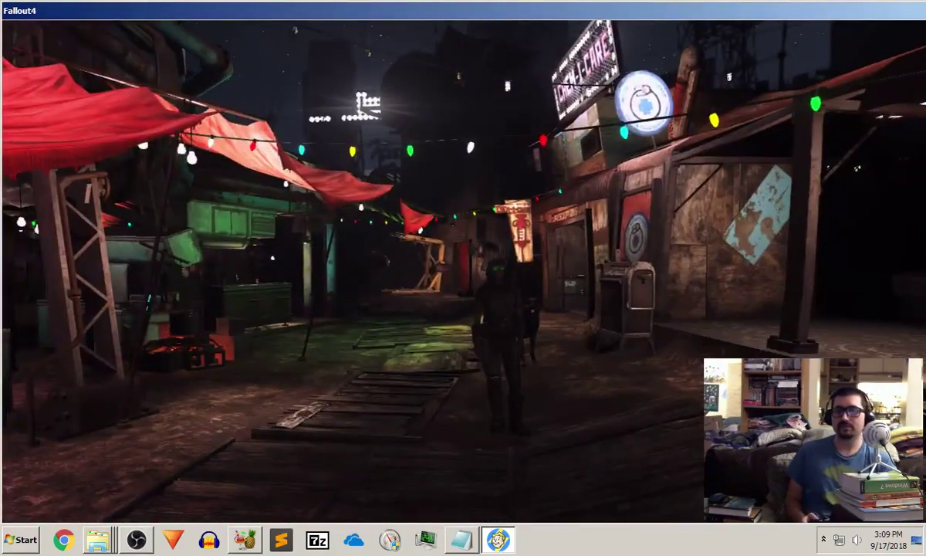
# Open the Pip-Boy's weapons inventory at the Explosives group.
pyautogui.press('Tab')
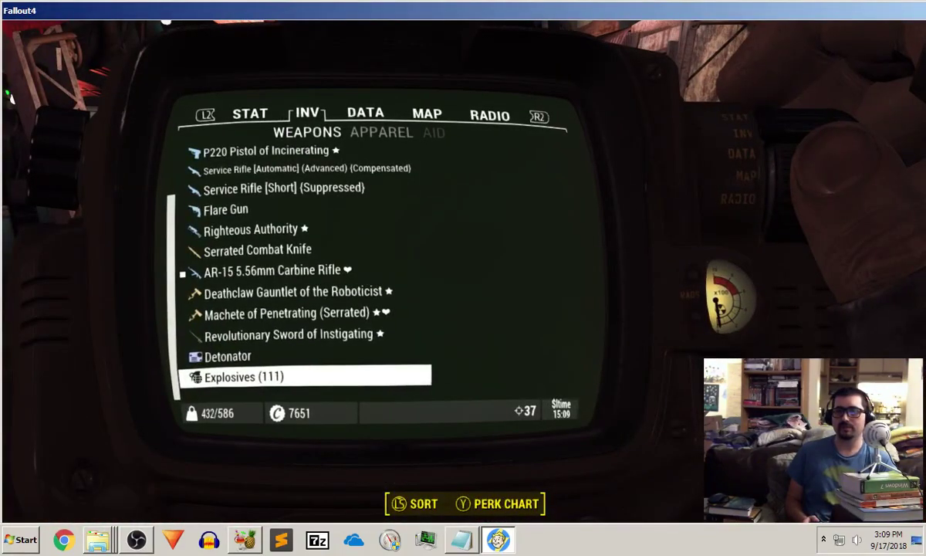